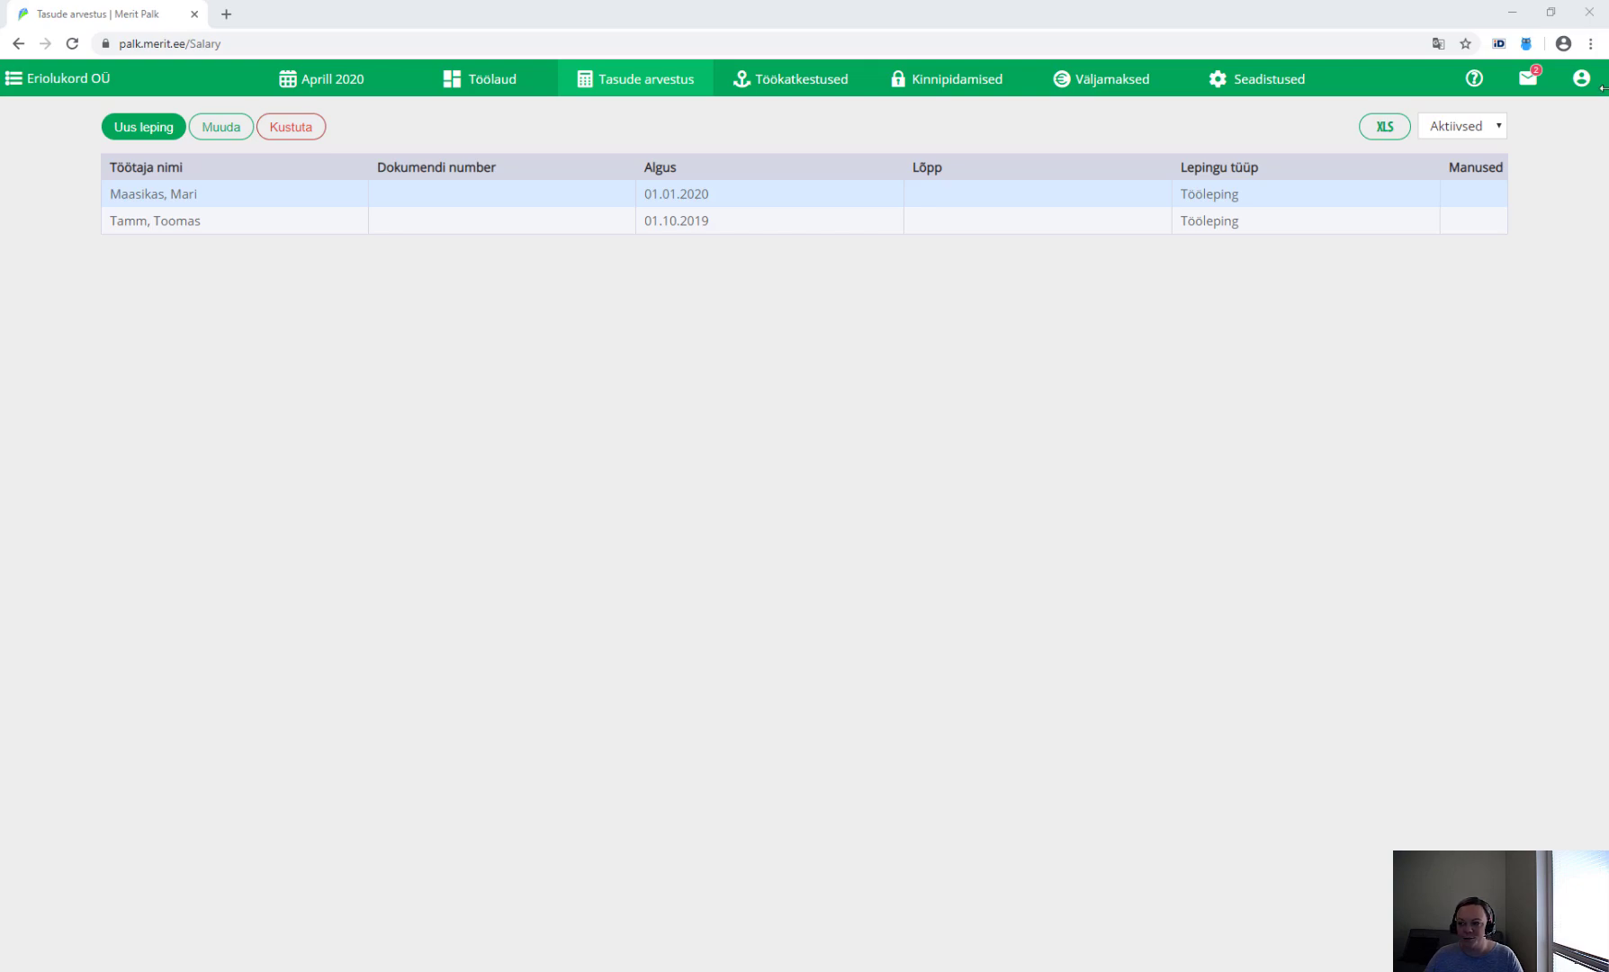
View the list of message notifications and close it again
click(1527, 78)
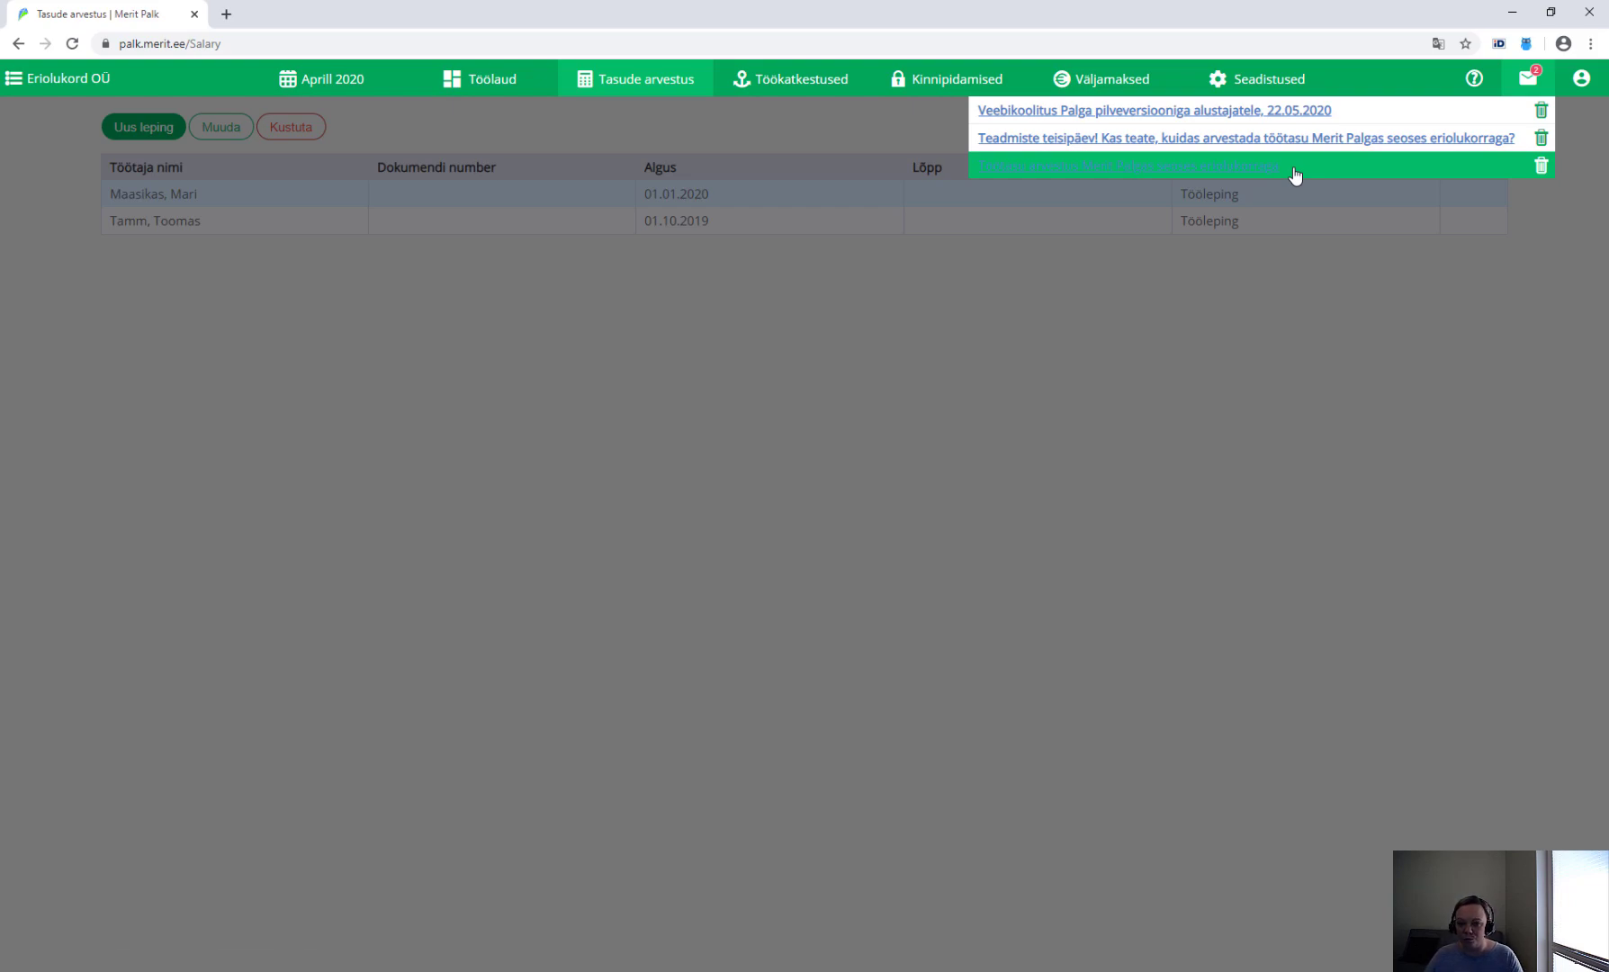
click(1180, 289)
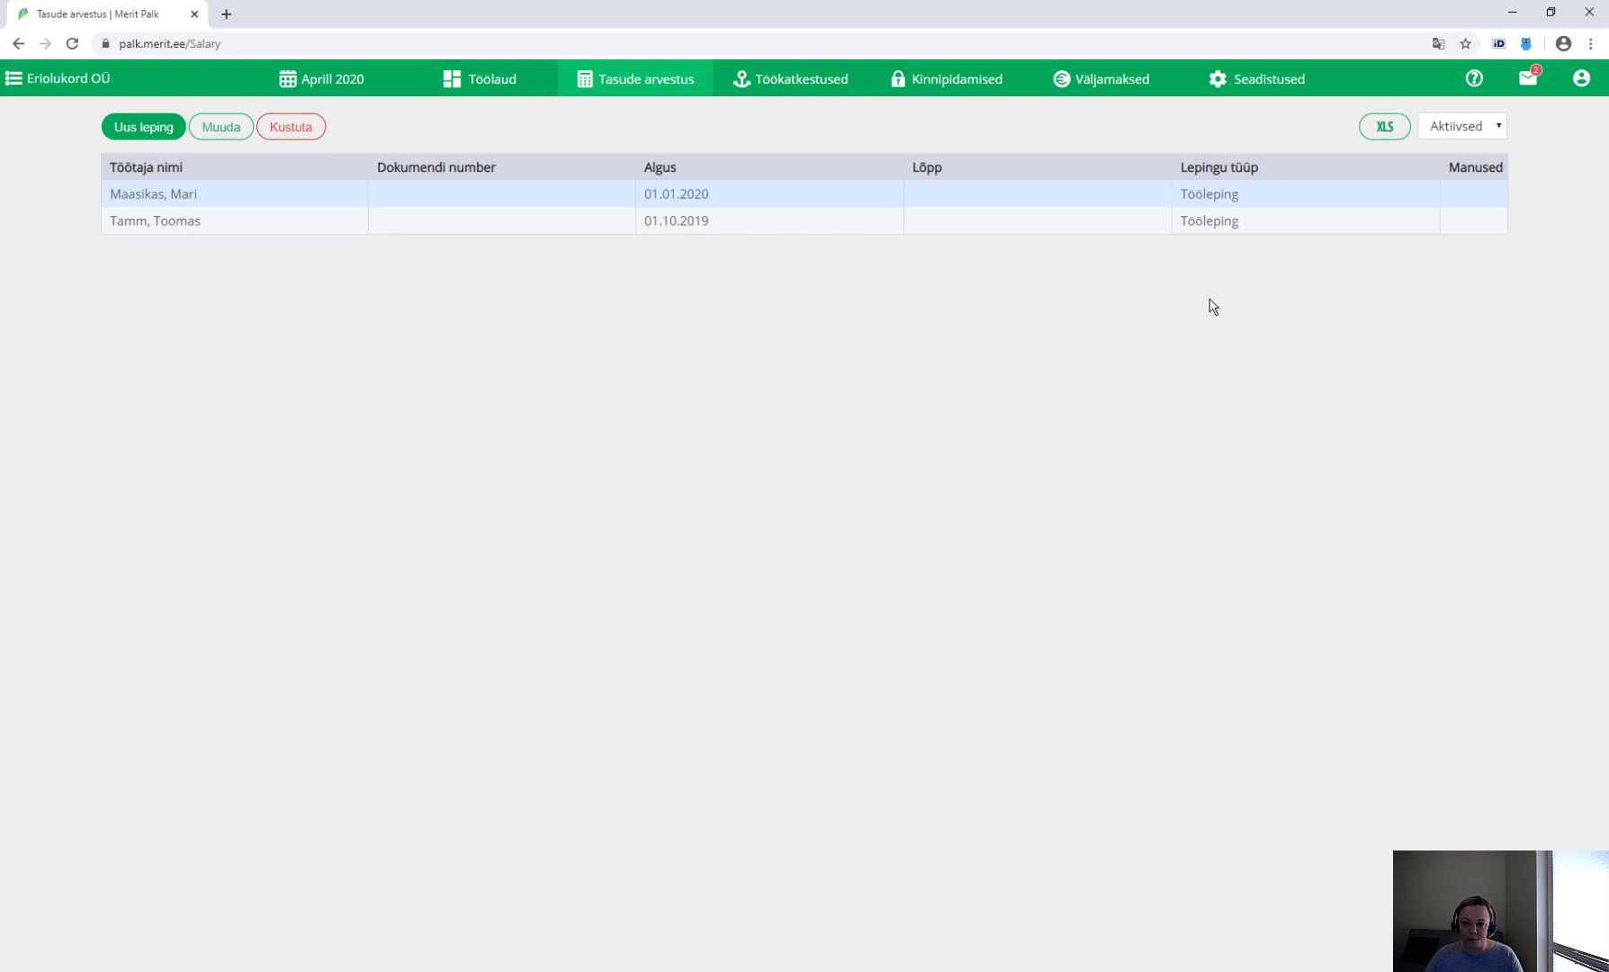
In the pay types list (Tasude liigid), start a new pay type named "Töötasu (eriolukord) 150€" with payment type "10 - Palgatulu"
click(654, 84)
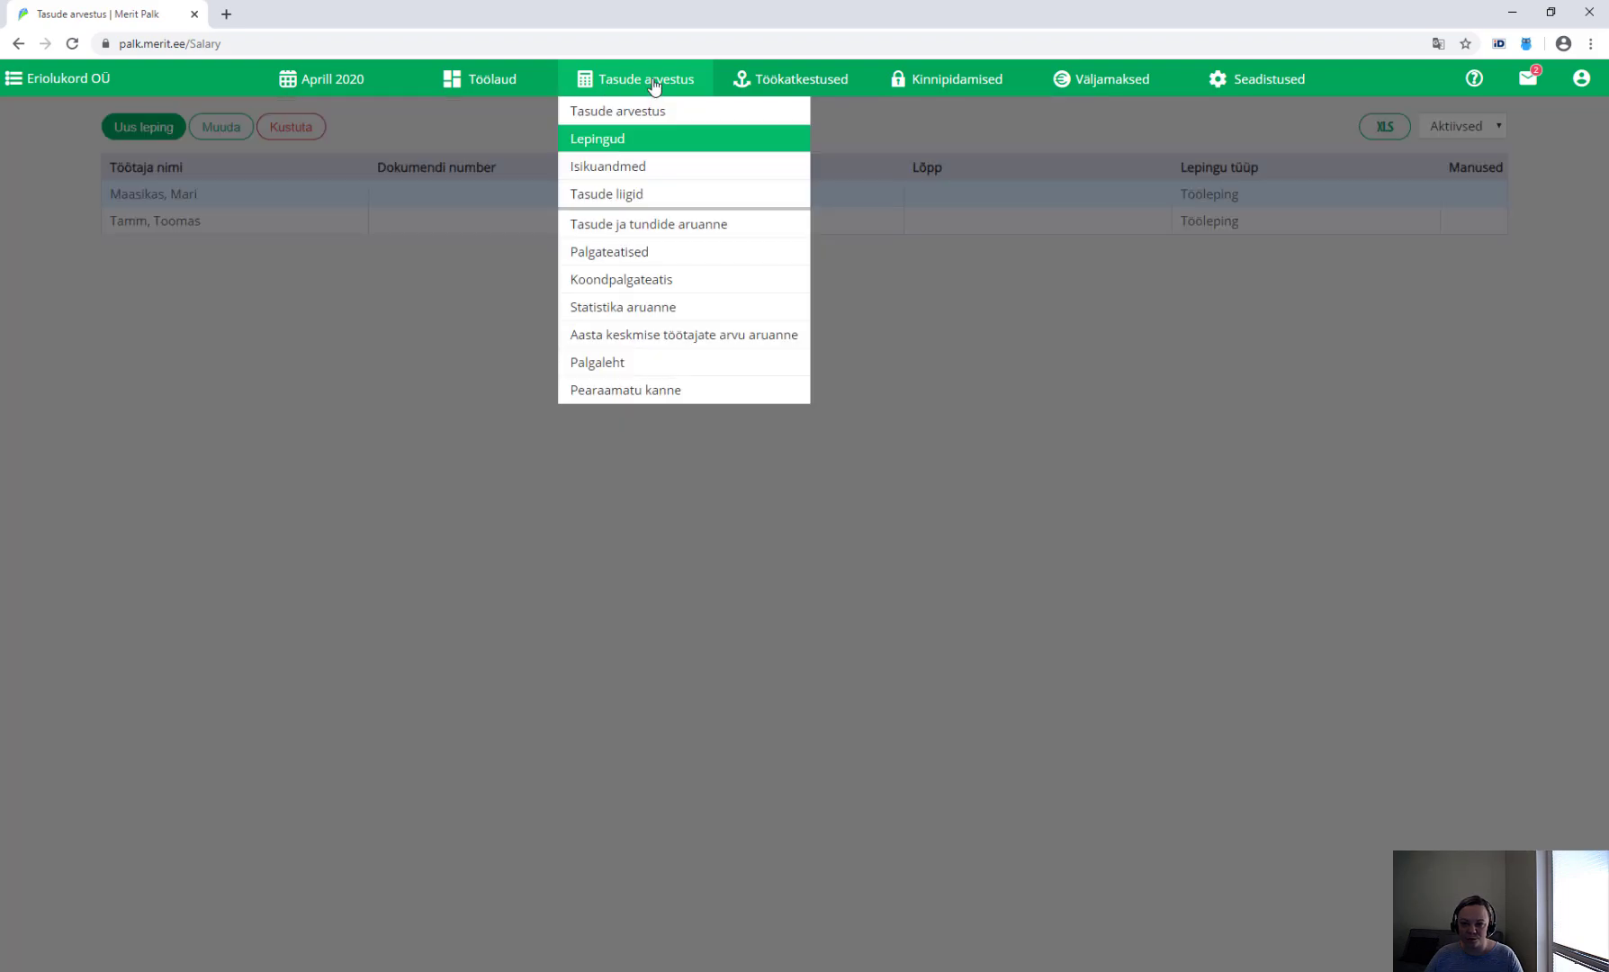
click(627, 194)
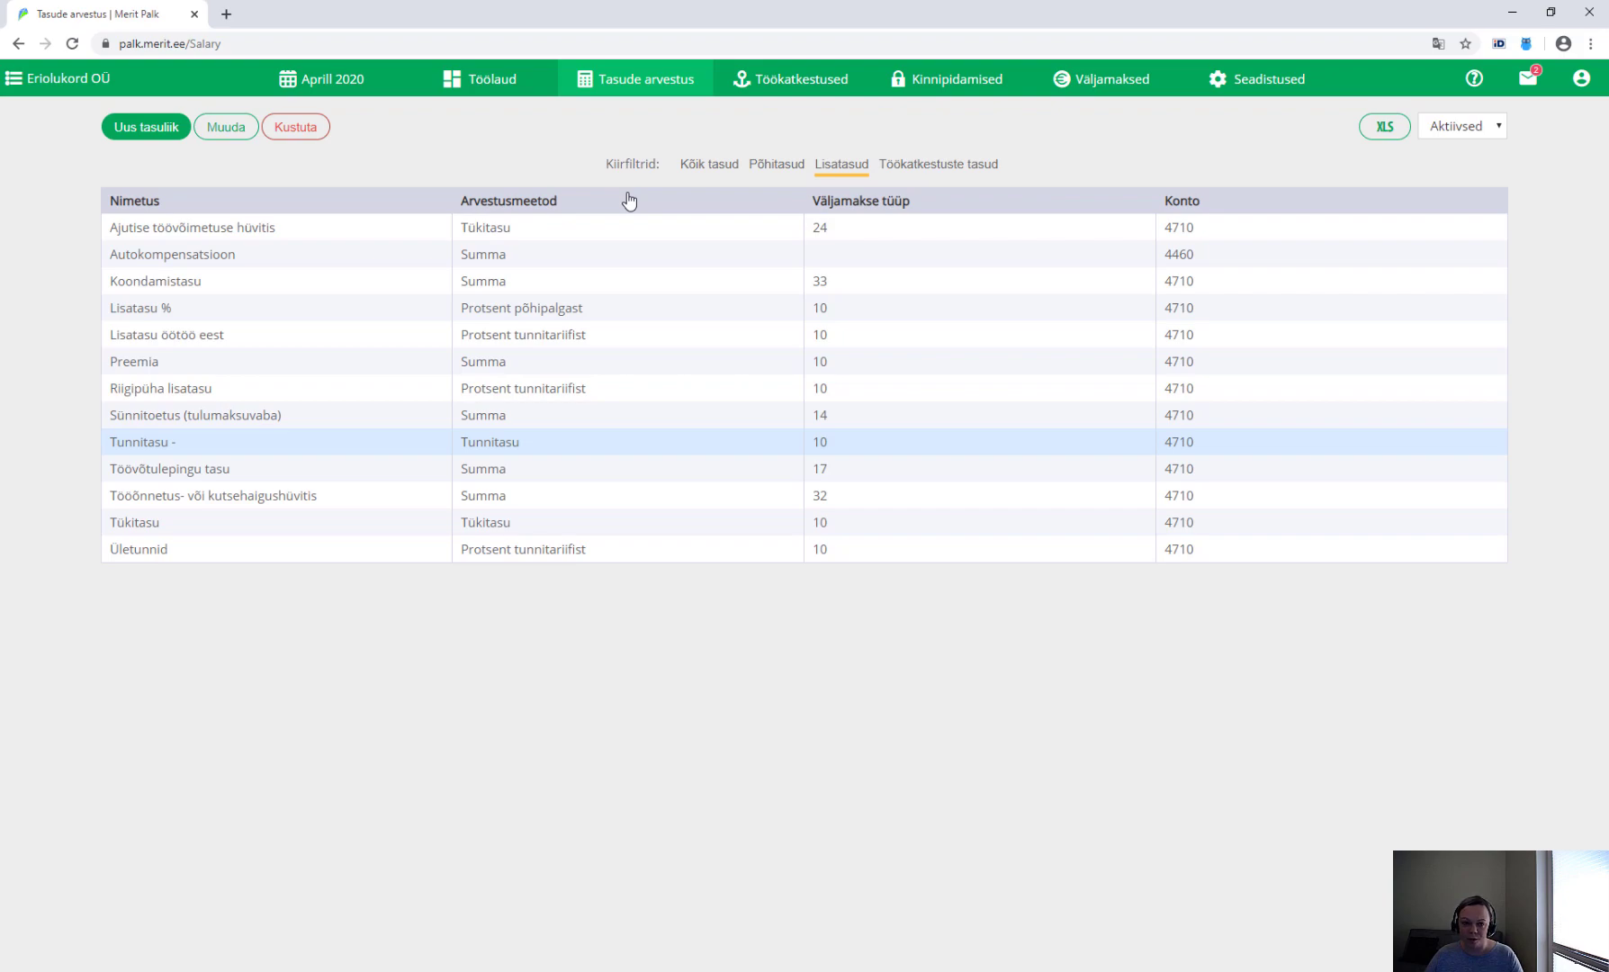
click(142, 135)
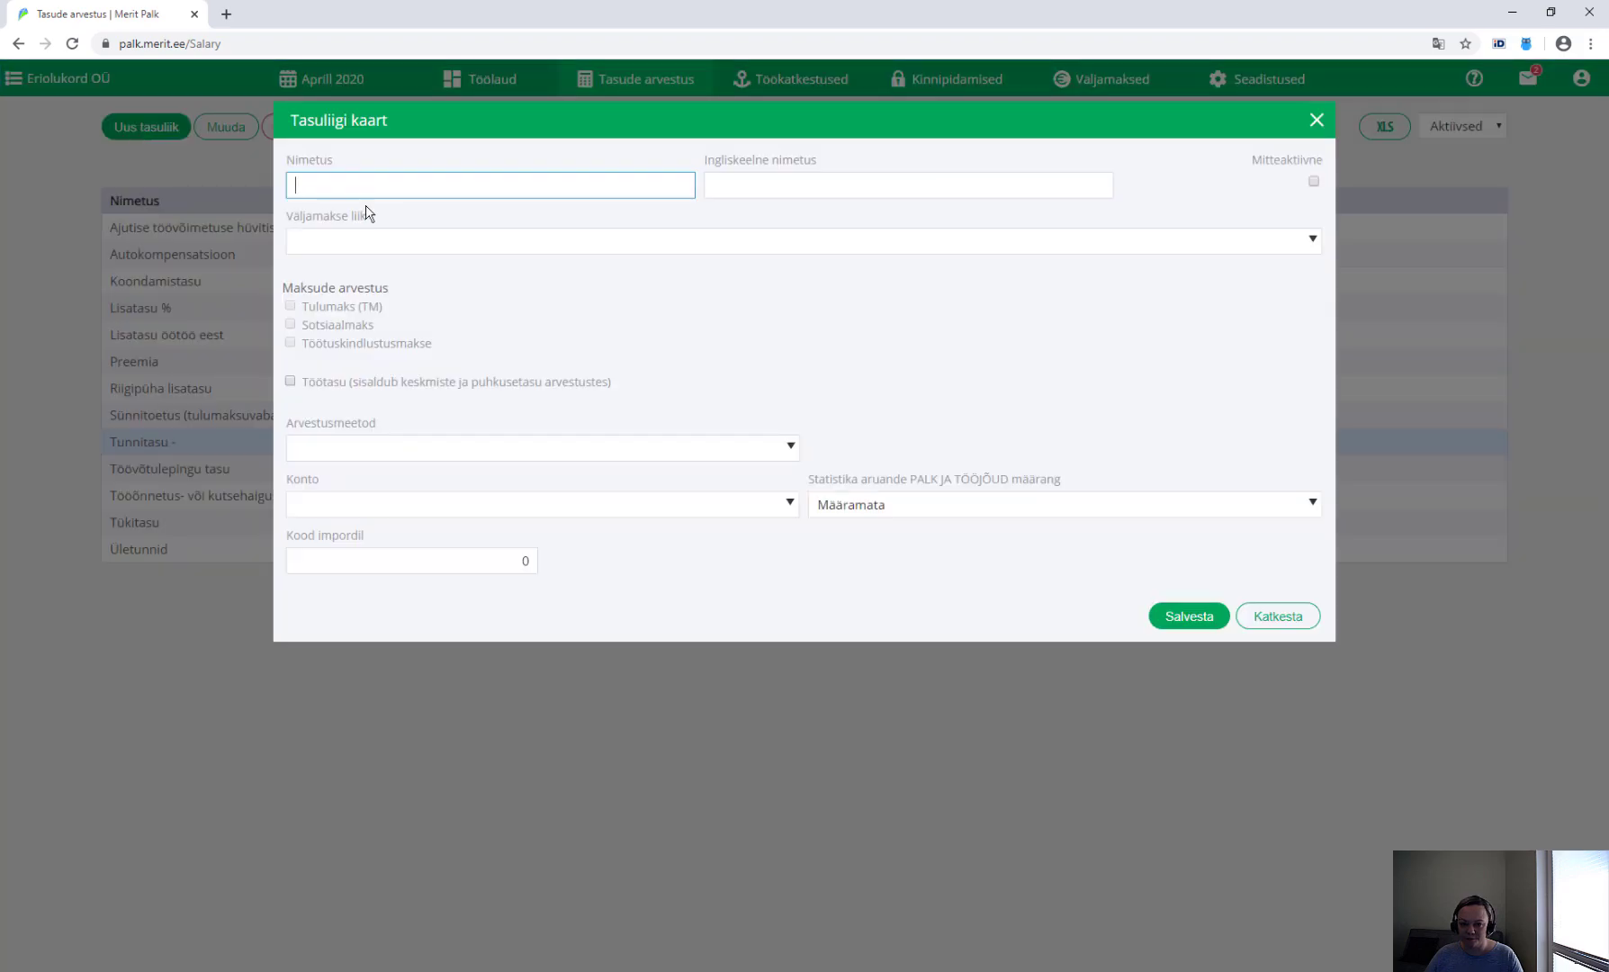
text(Töötasu (eri)
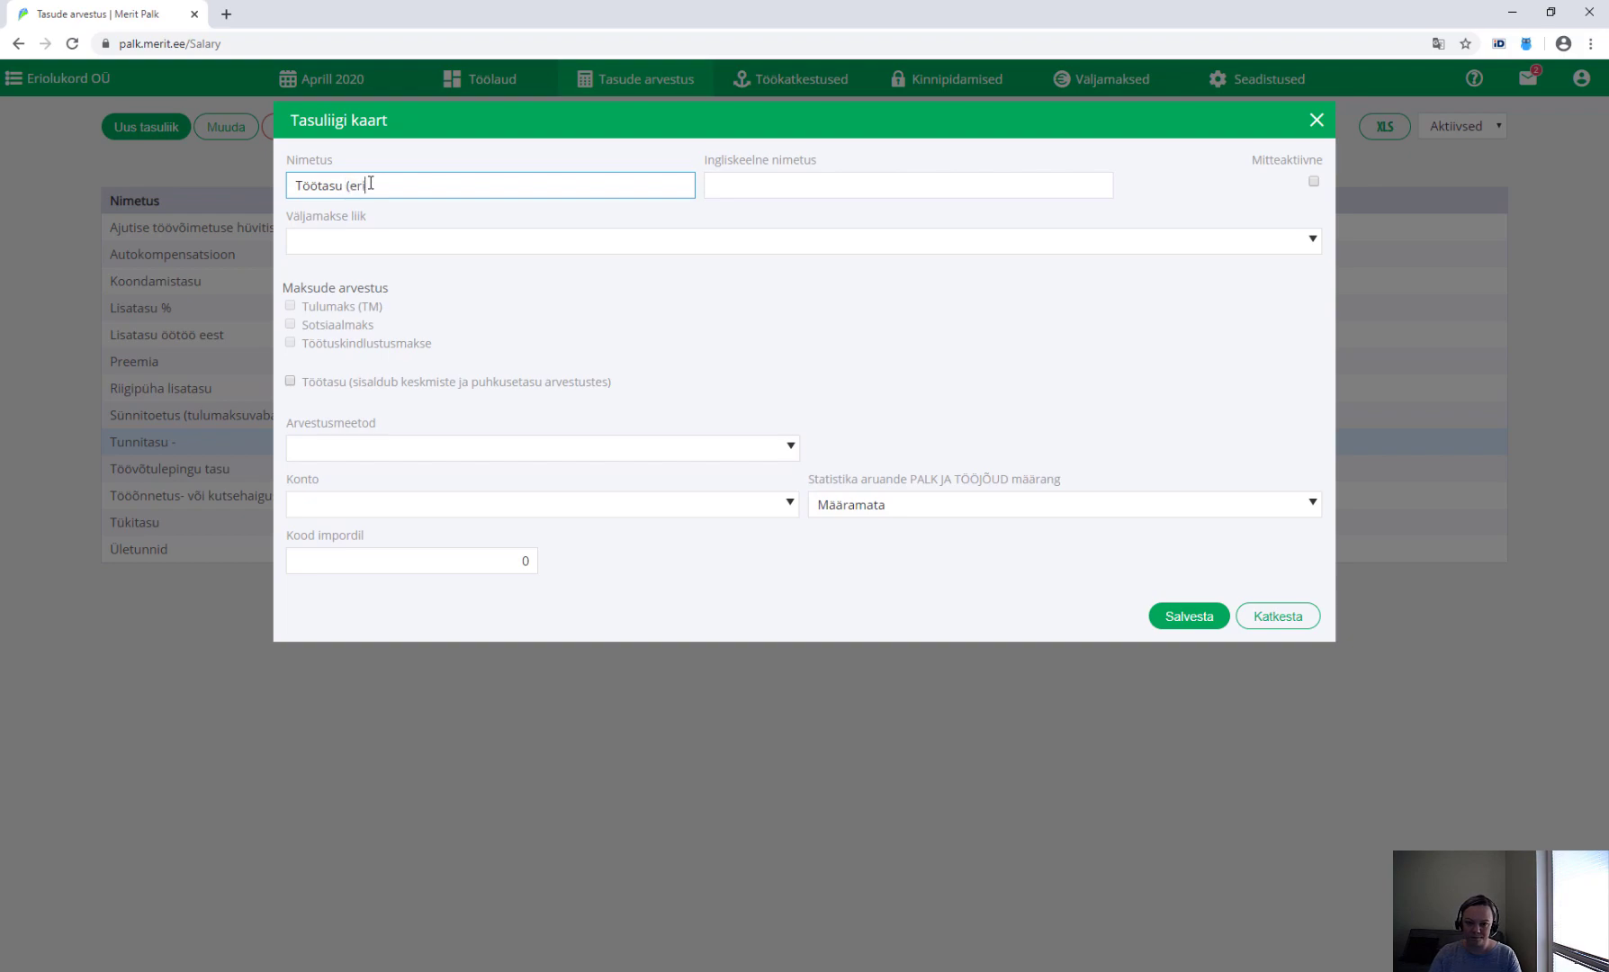
text(olukord) 150€)
click(389, 244)
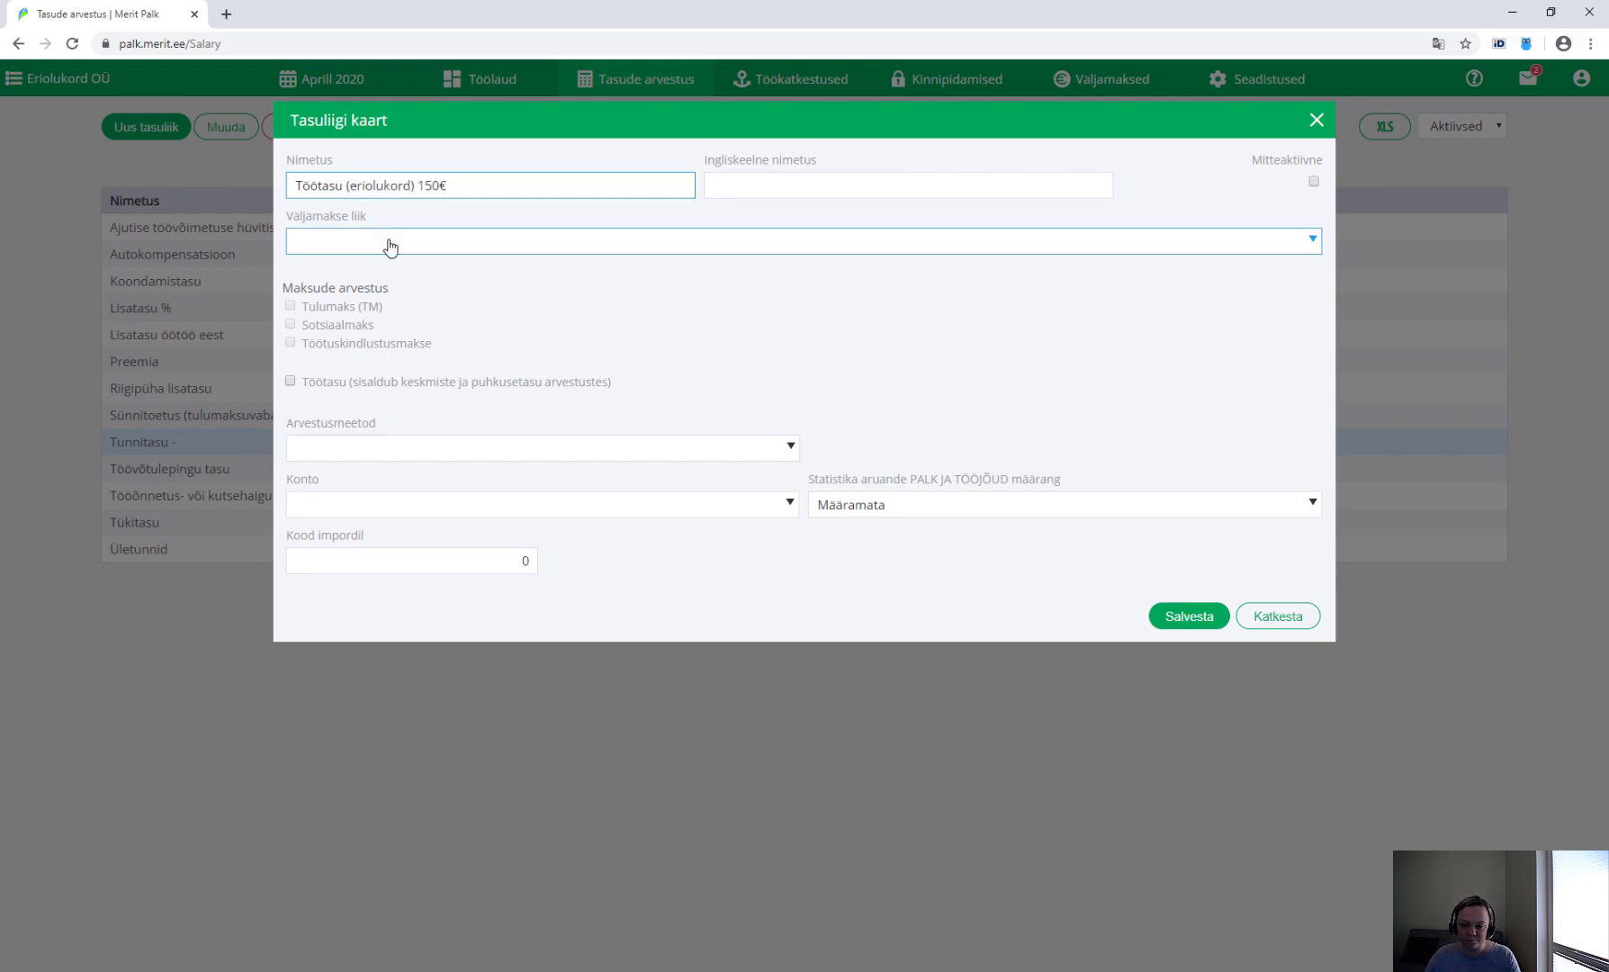
click(385, 273)
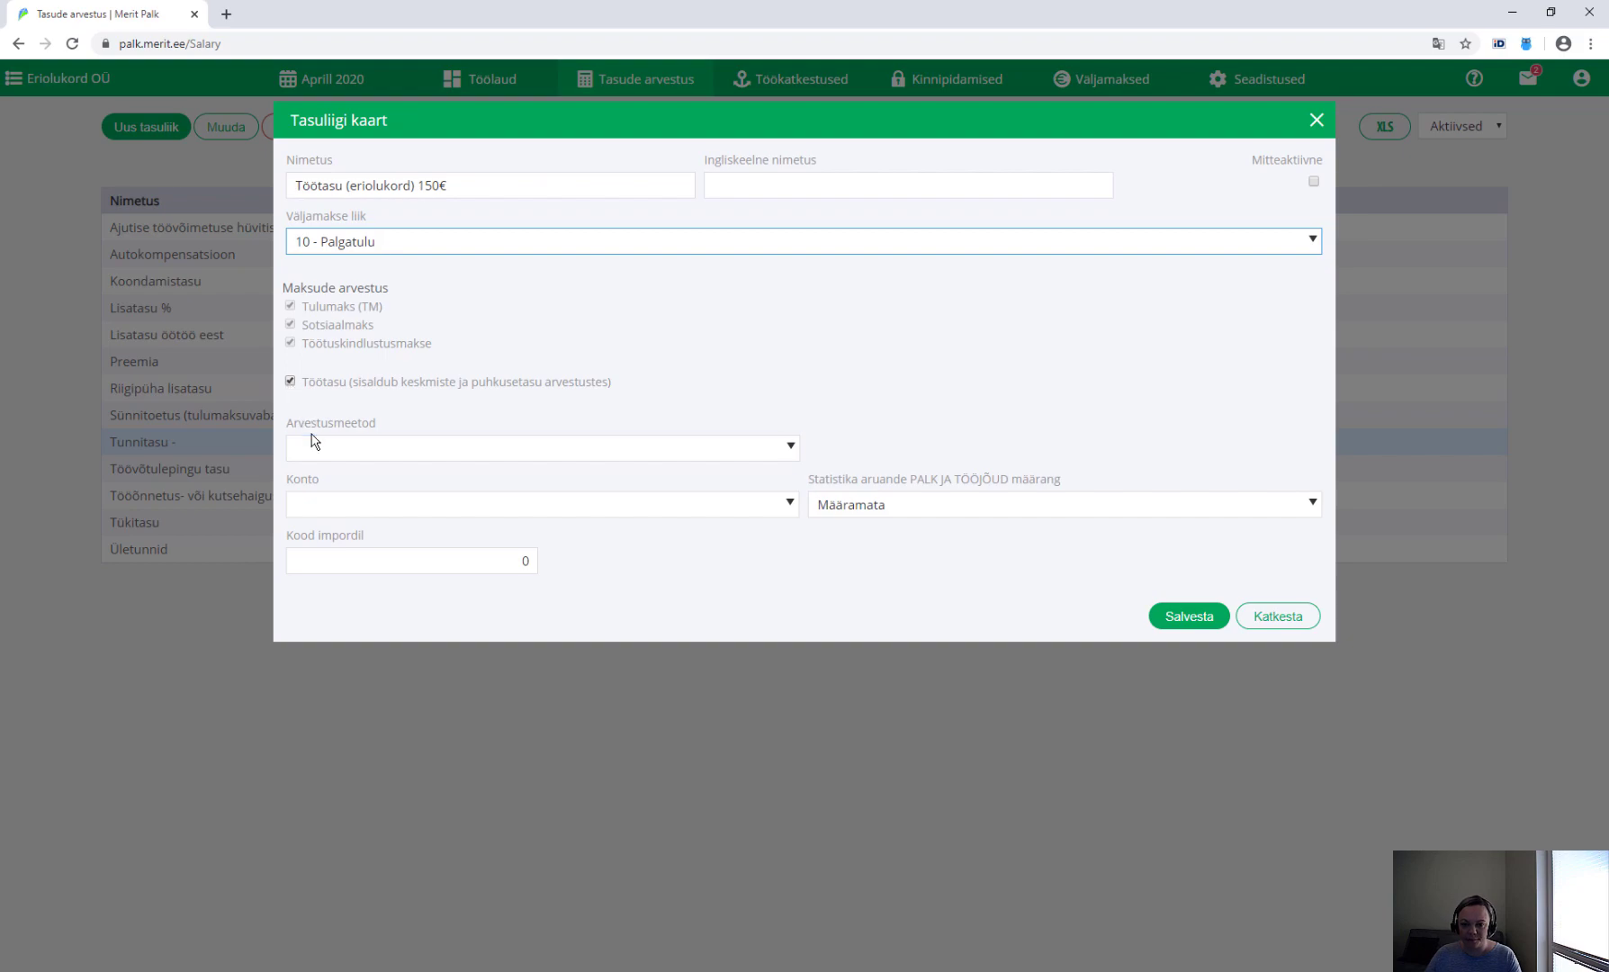
Give the 150€ pay type calculation method Summa, amount 150 and account 4710, and save it
click(320, 448)
text(summa)
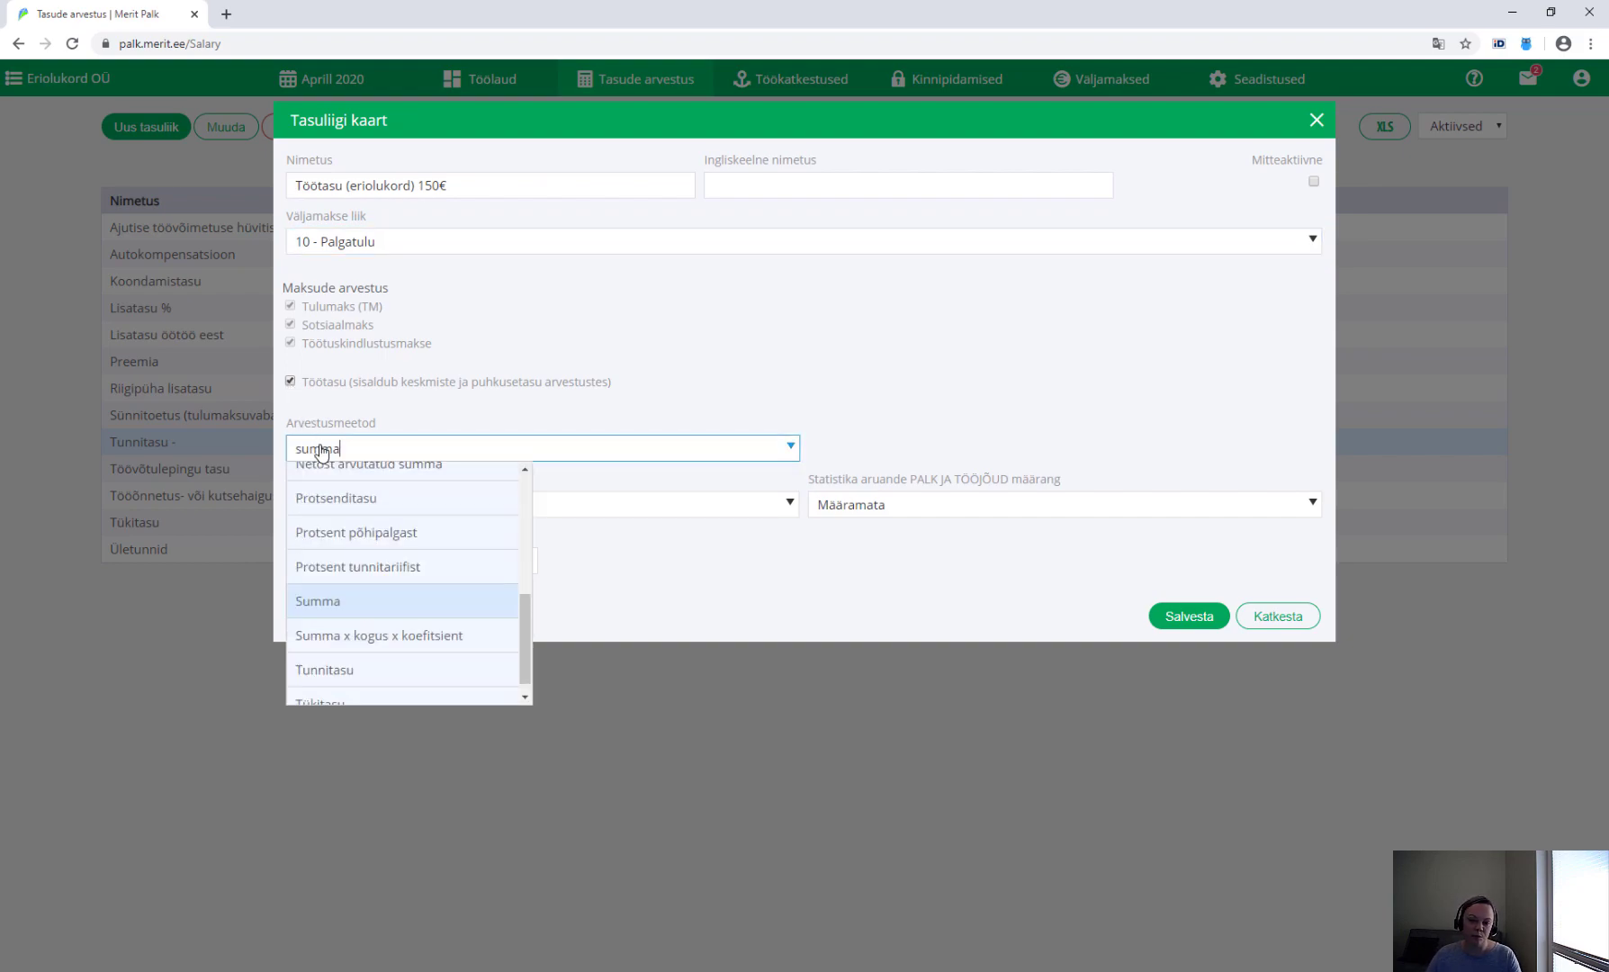
click(372, 613)
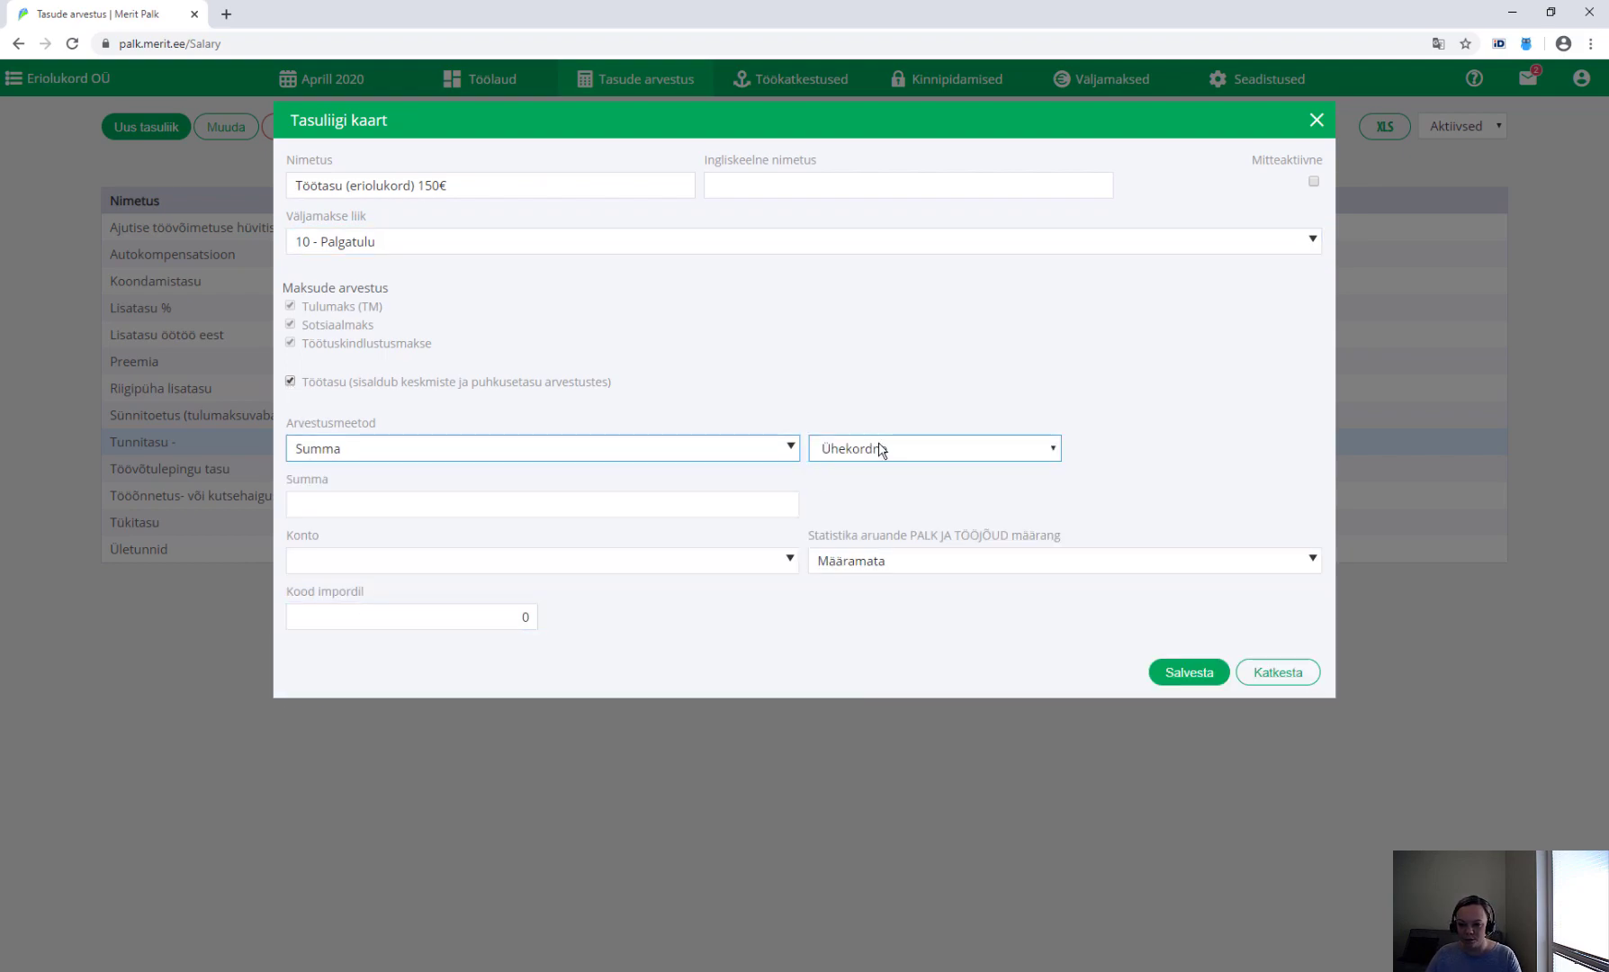
click(693, 509)
text(150)
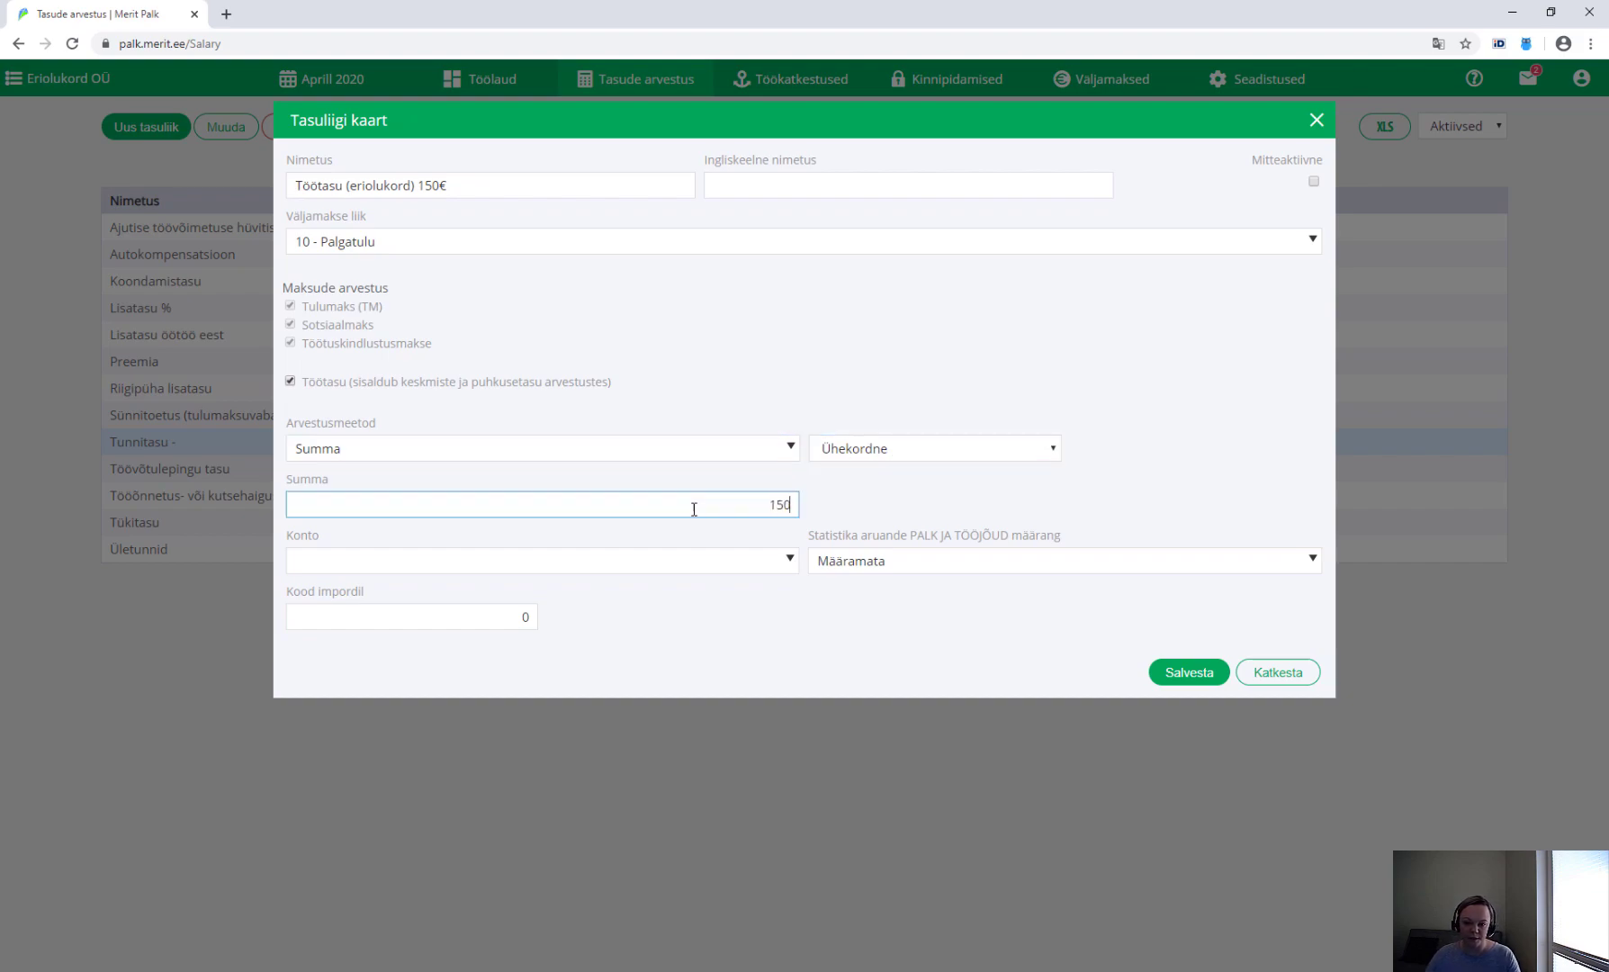
click(594, 558)
click(423, 630)
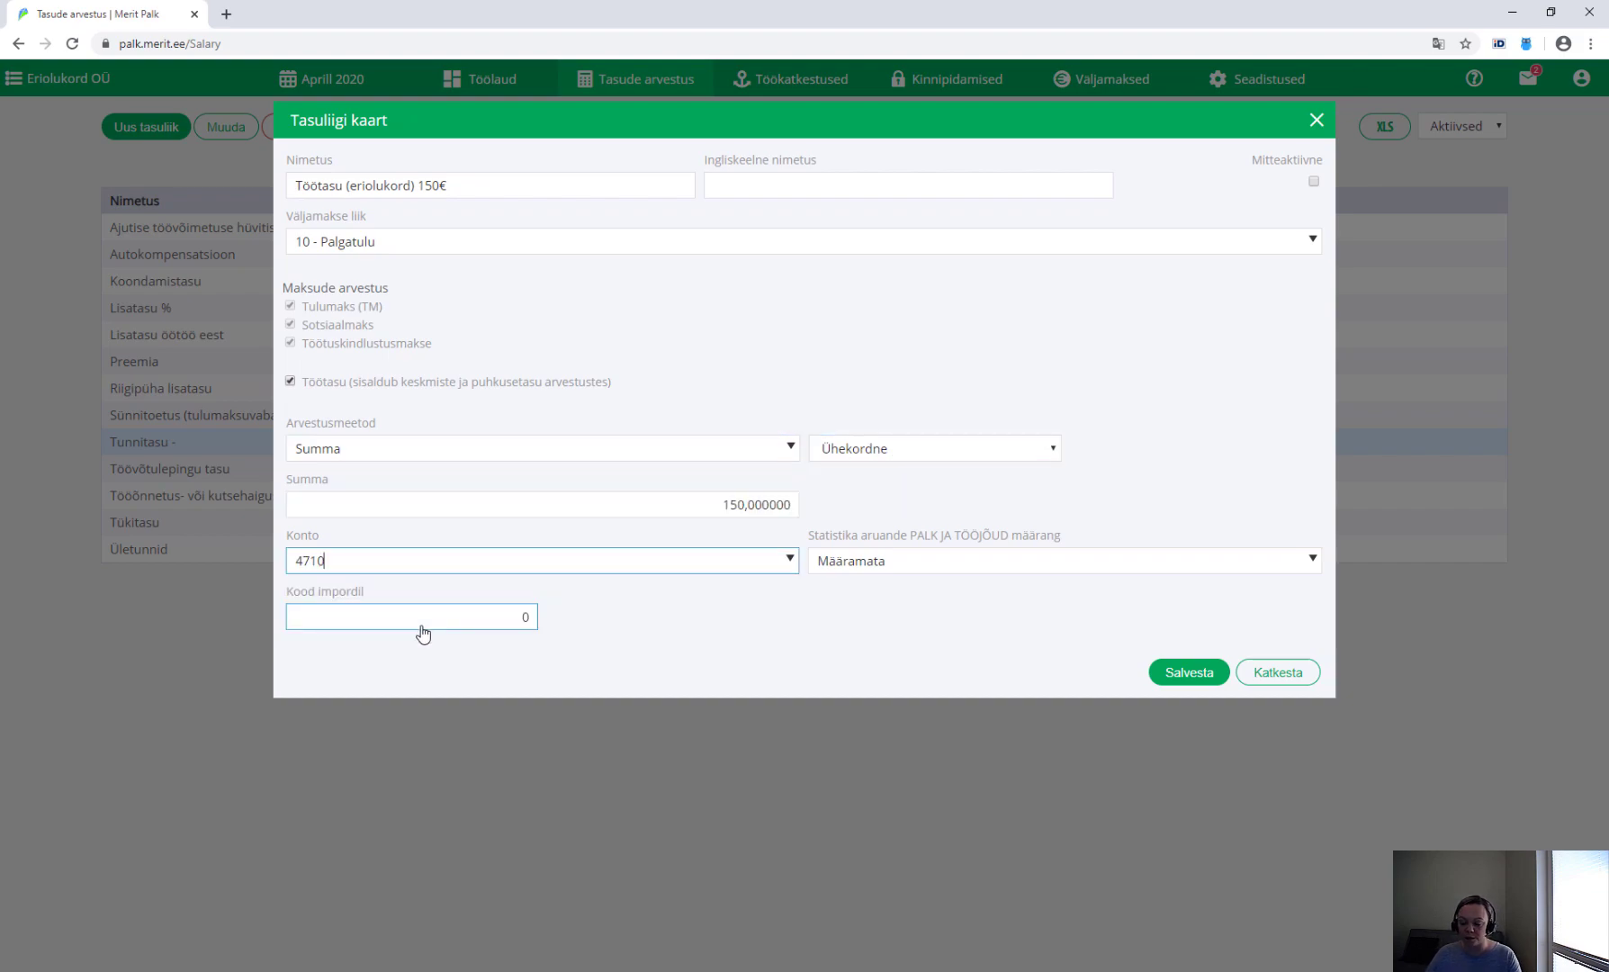
click(1206, 674)
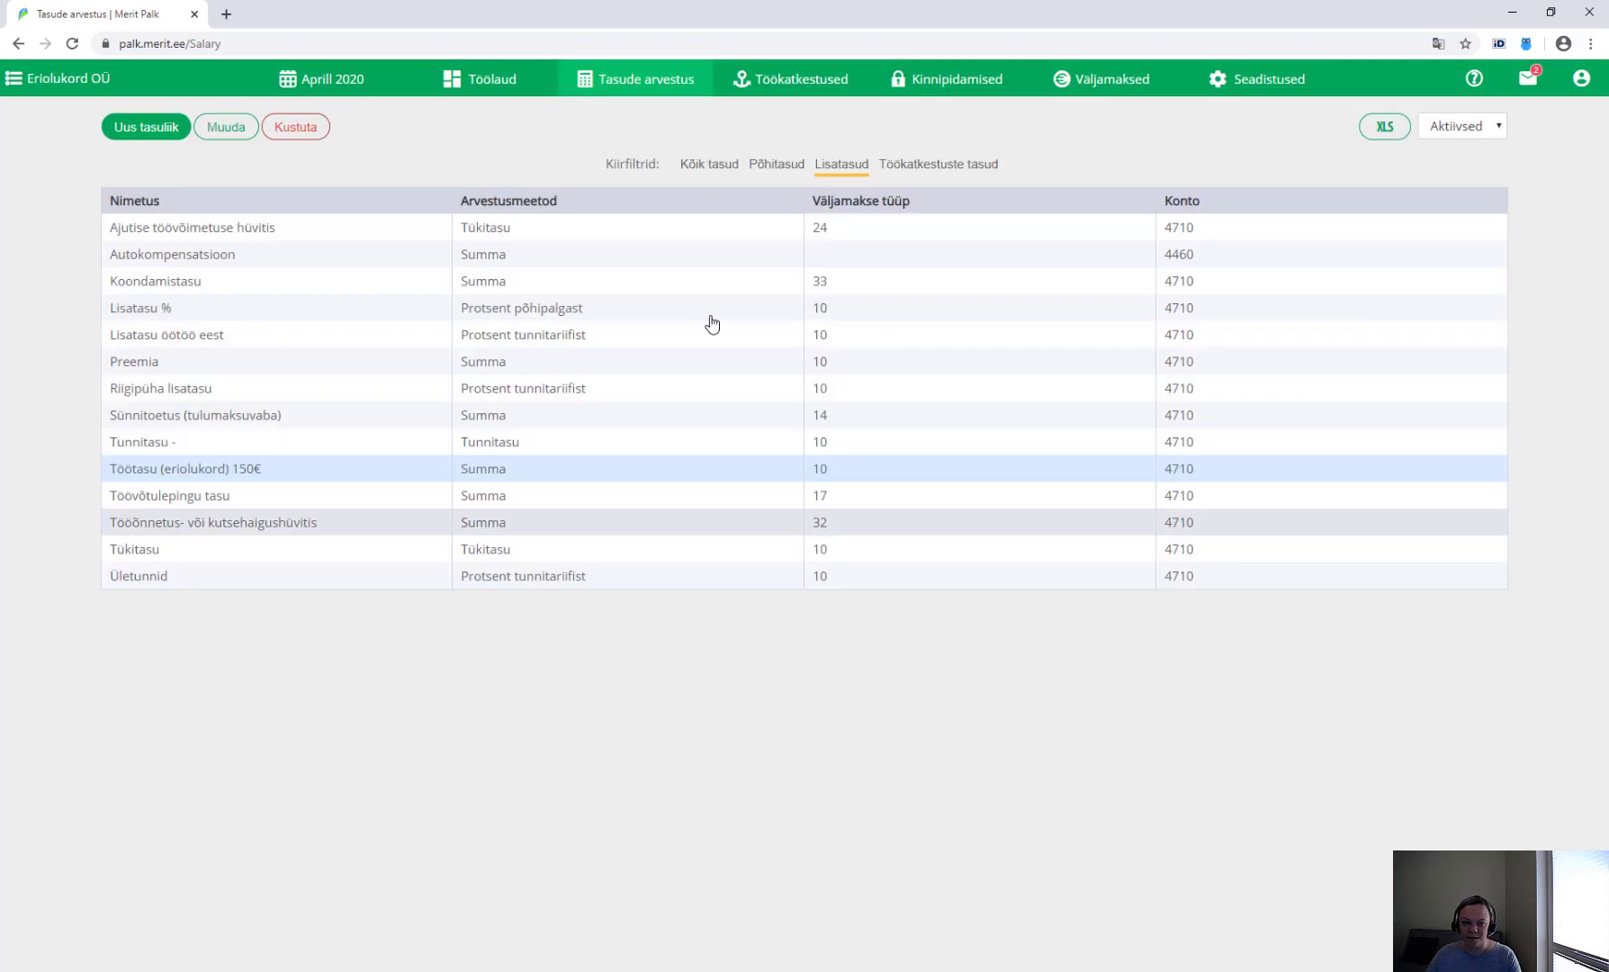
Start a new pay type named "Töötukassa hüvitis" with payment type "10 - Palgatulu"
click(170, 128)
text(T)
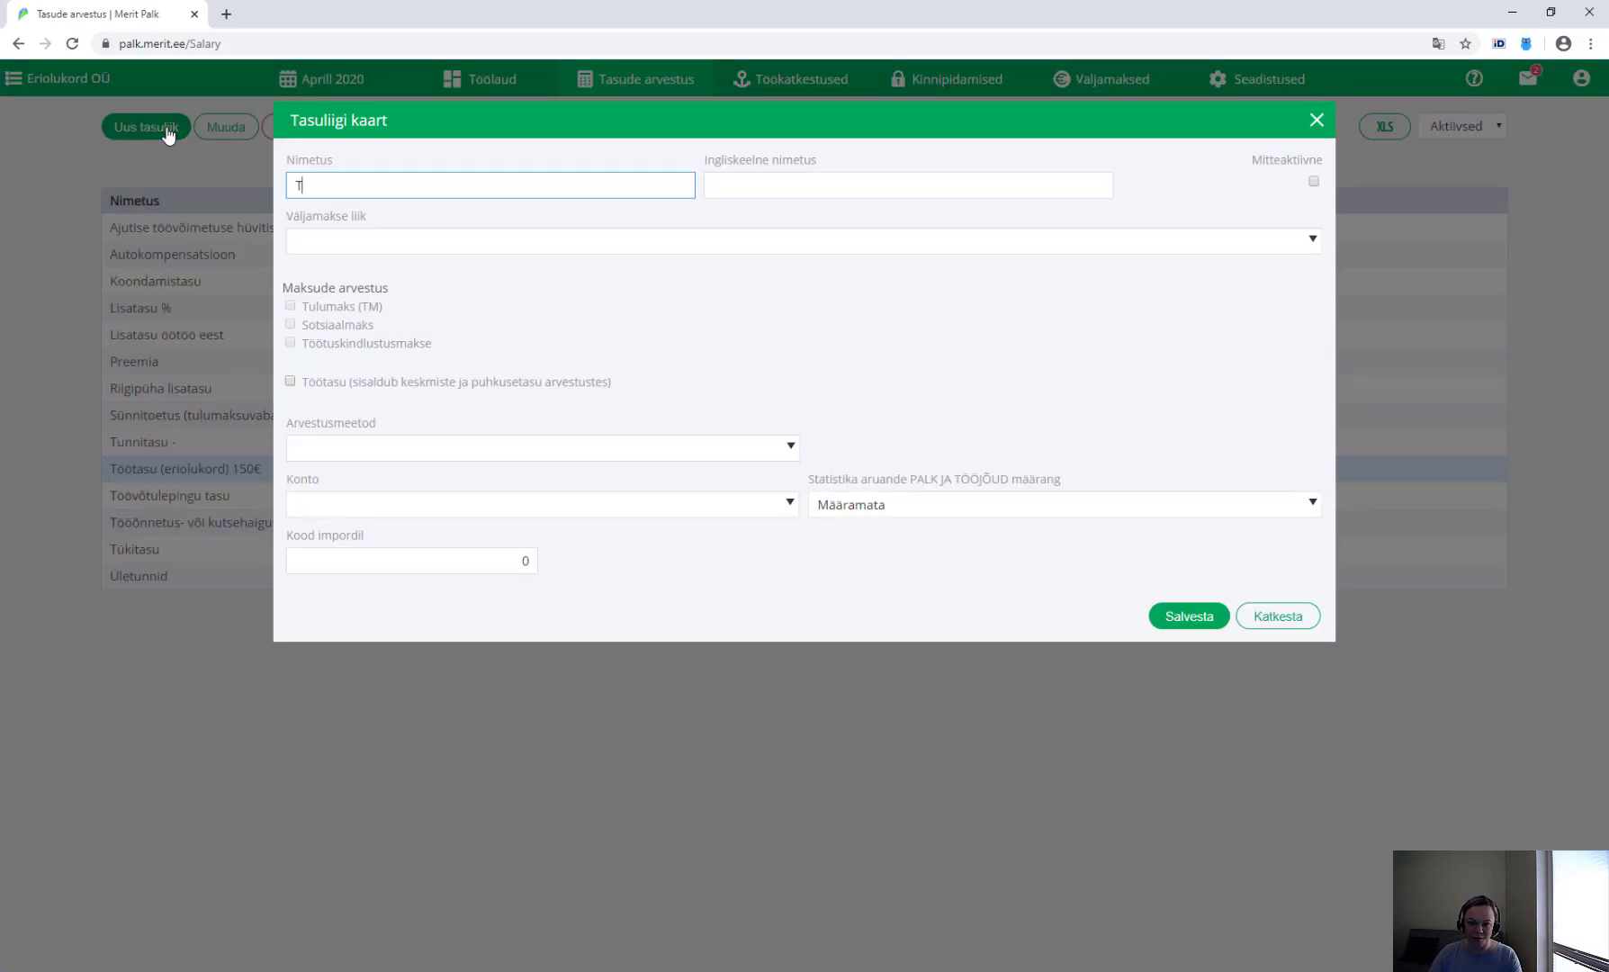
text(öötukassa hüvitis)
click(339, 237)
click(357, 269)
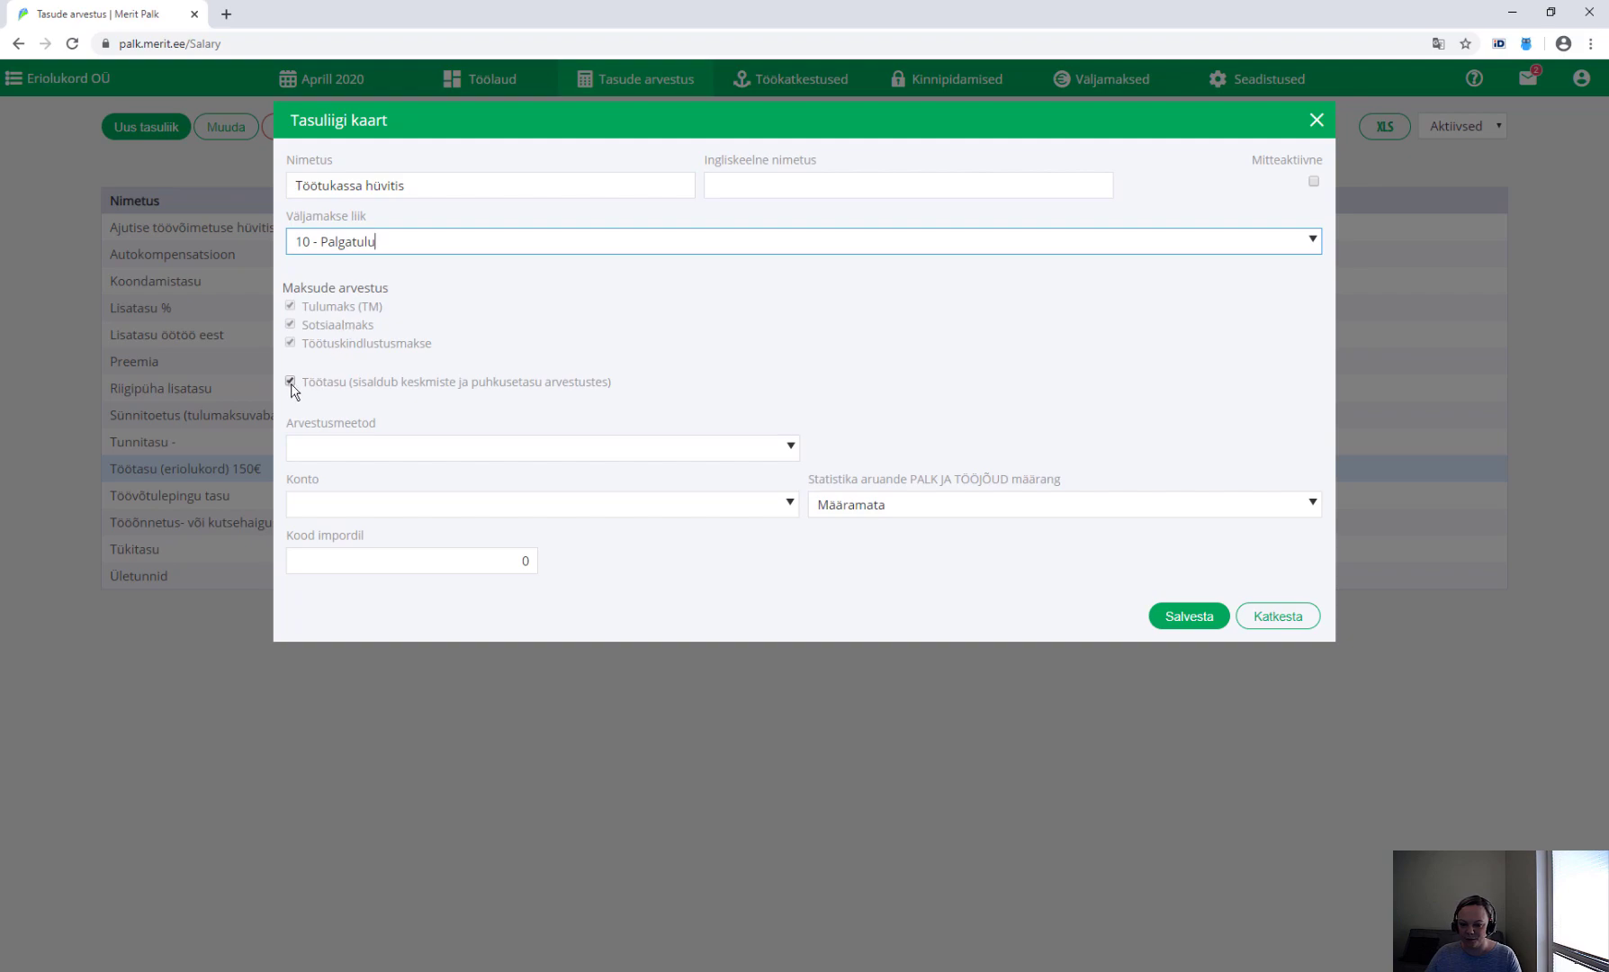
Set the Töötukassa hüvitis pay type's calculation method to Summa and its account to 4710, and save it
click(327, 450)
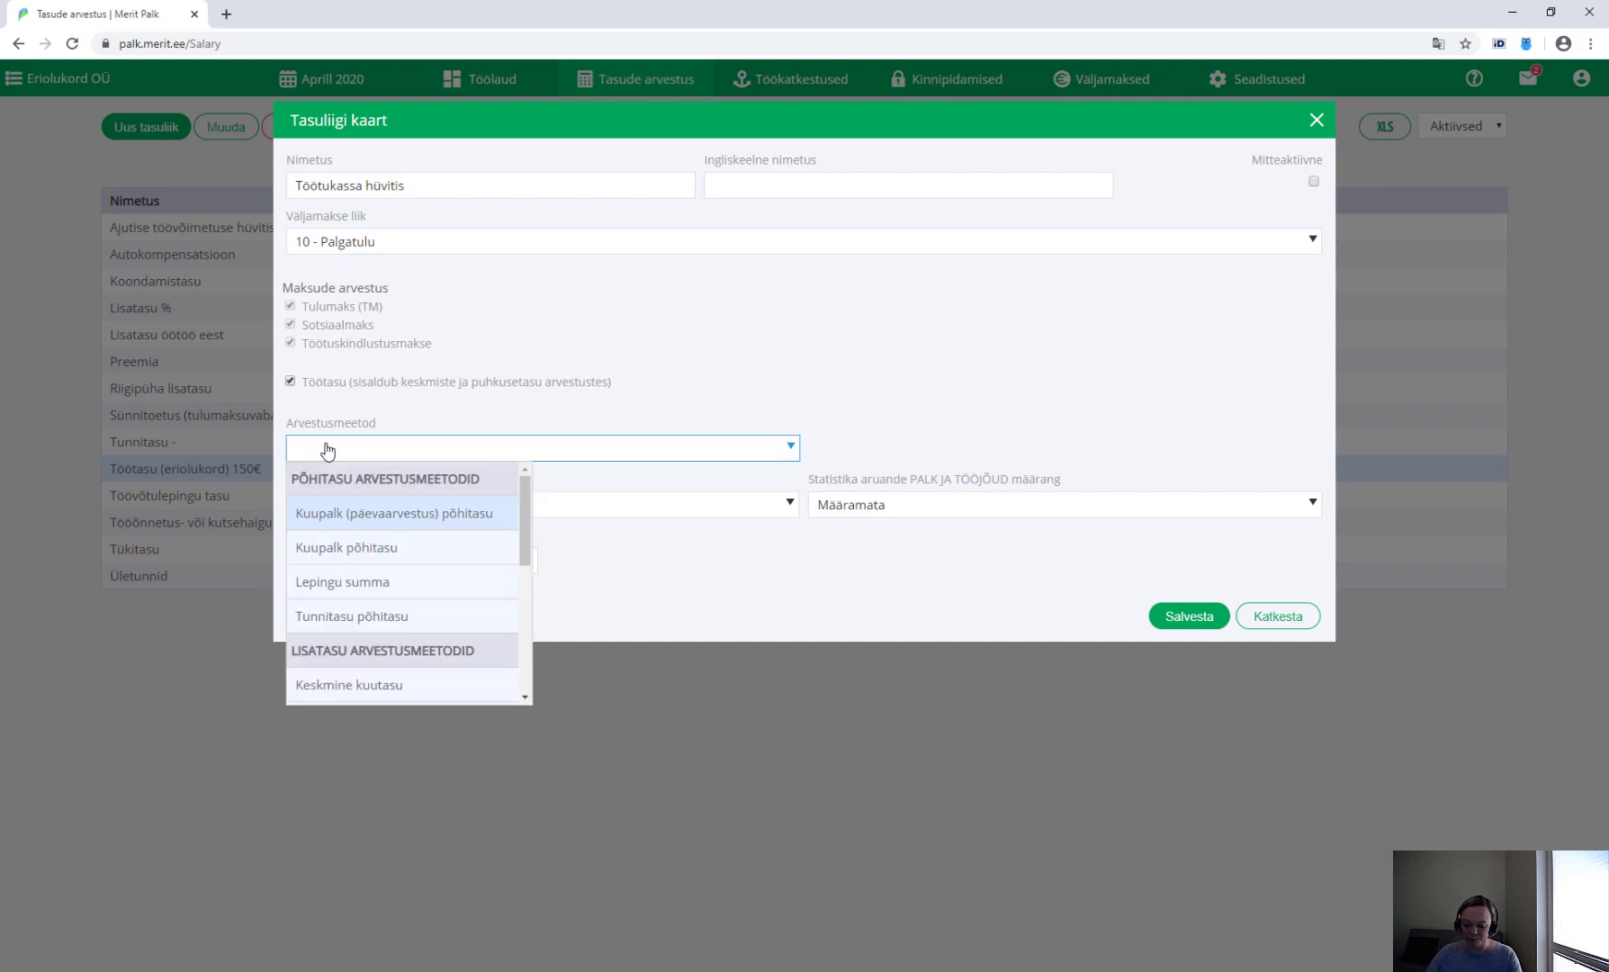
text(summa)
click(316, 603)
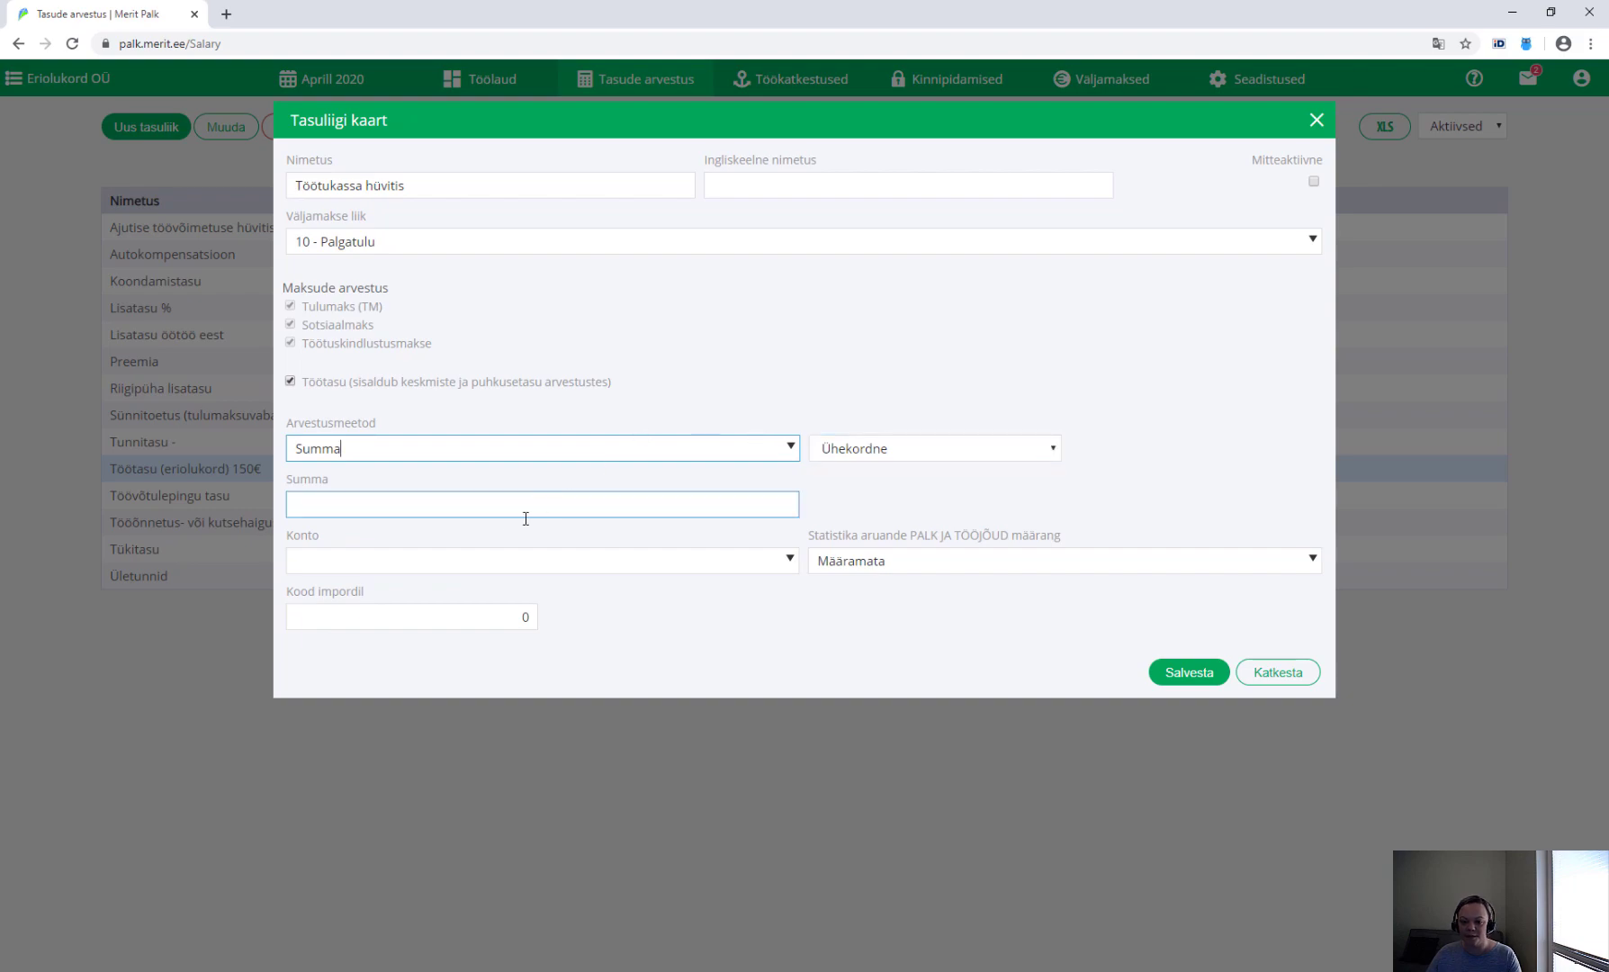
click(478, 563)
click(428, 630)
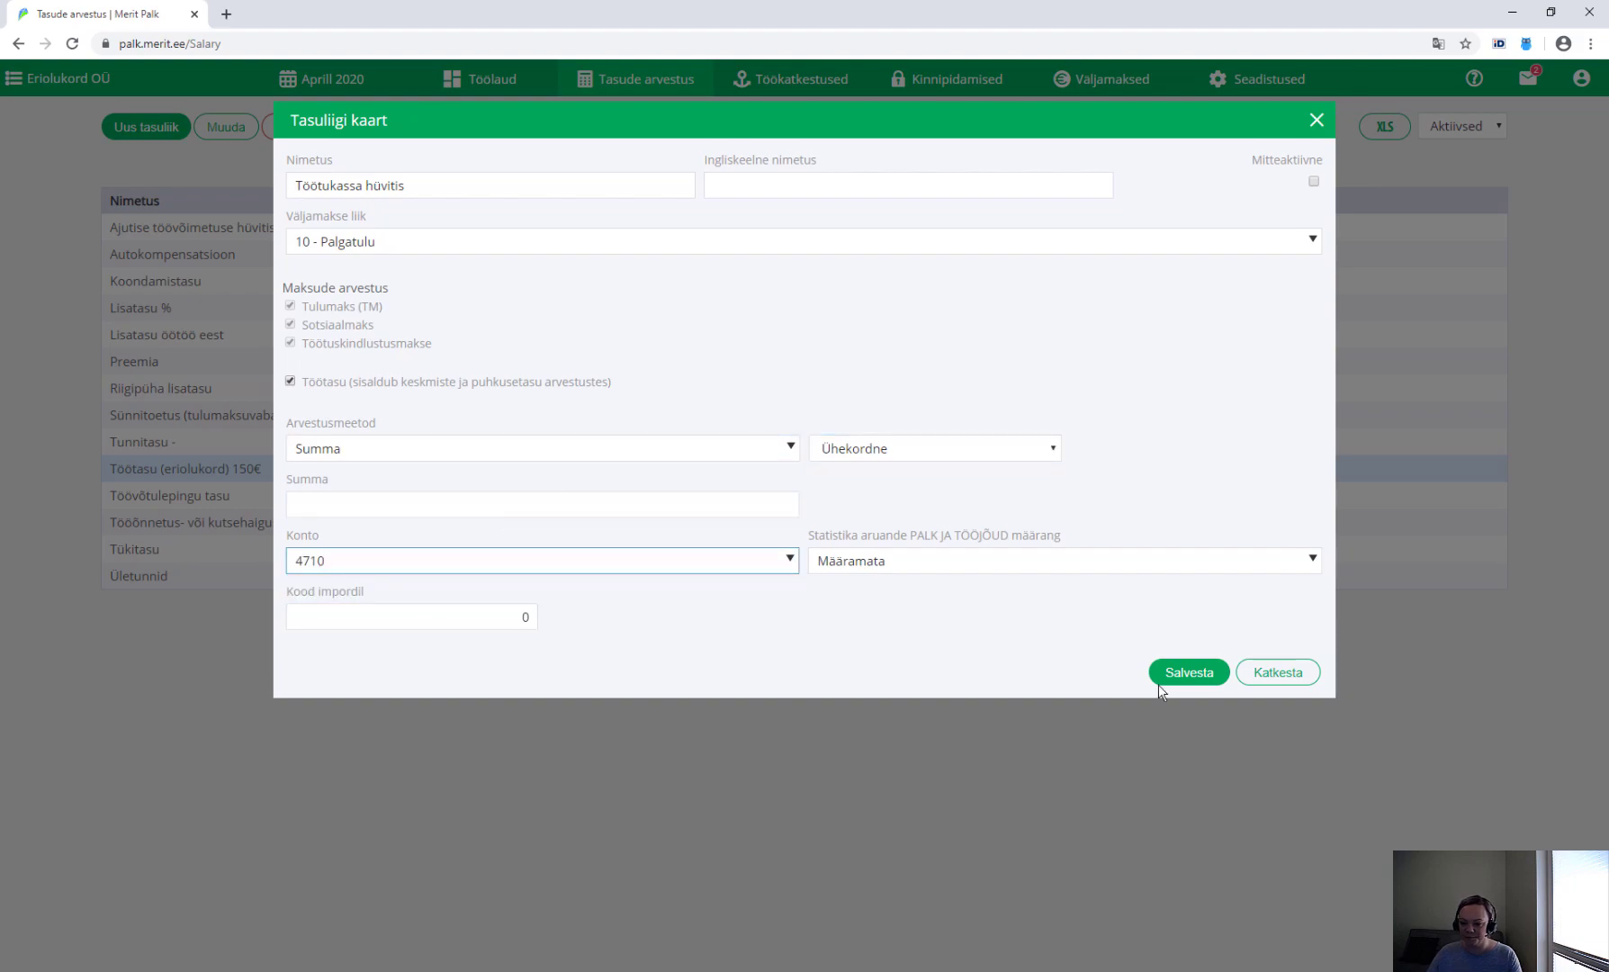
click(1201, 672)
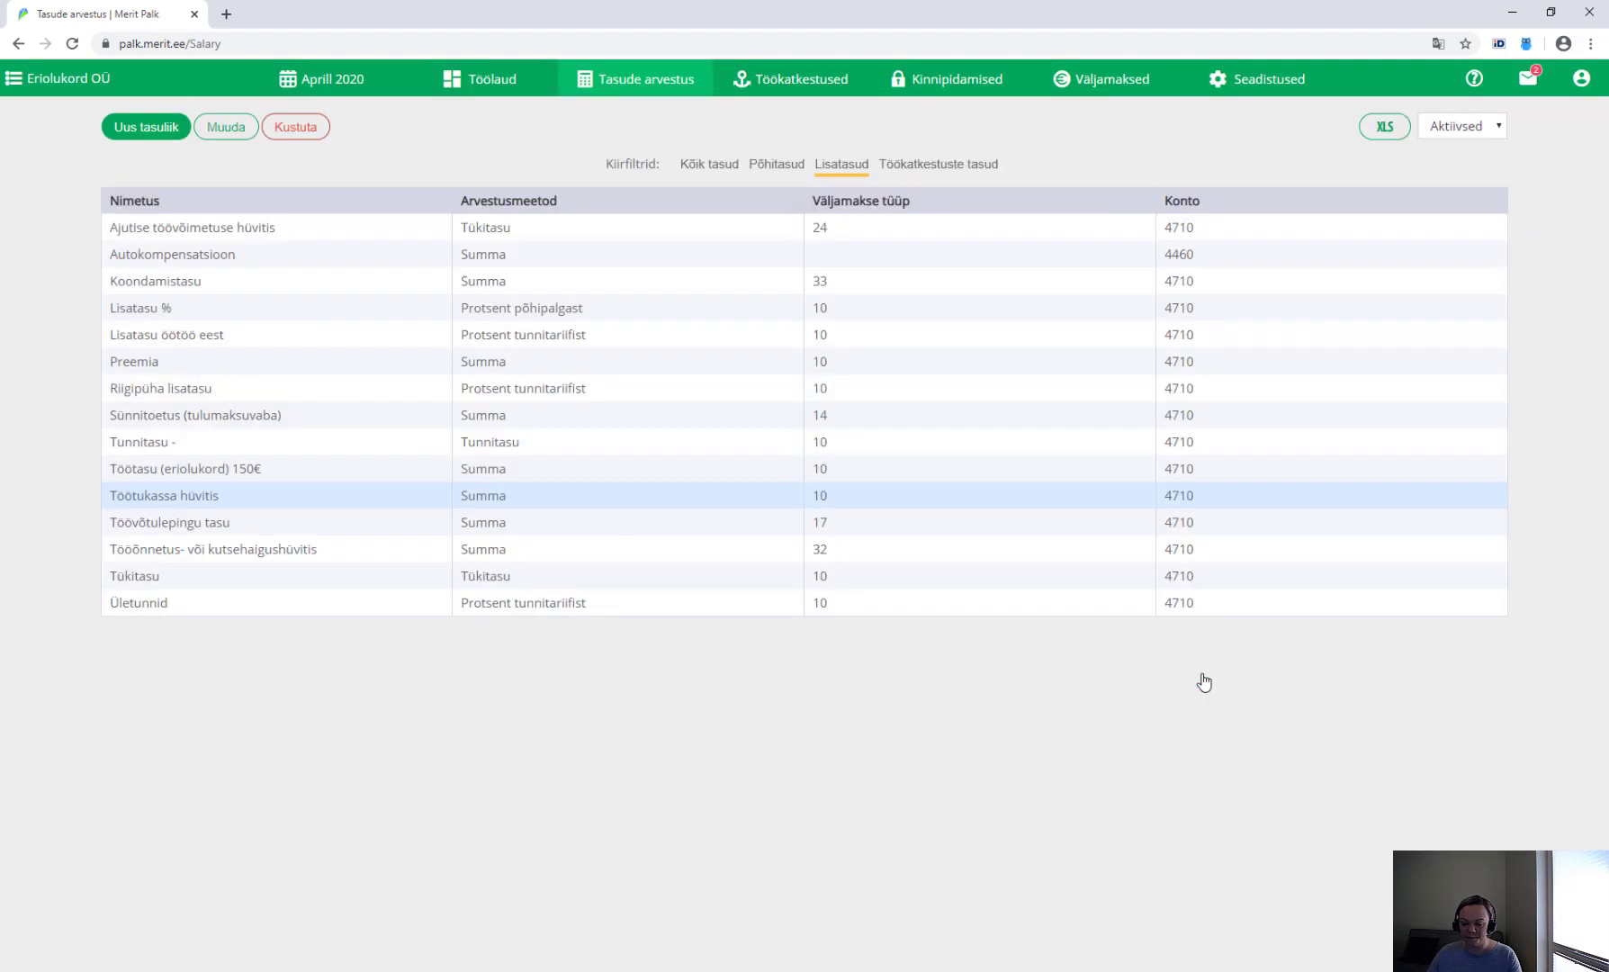
Start a new pay type "Töötukassa hüvitis*" with payment type "10 - Palgatulu", excluded from the average and holiday pay calculation (Töötasu off)
click(140, 130)
text(Töötukassa hüvitis*)
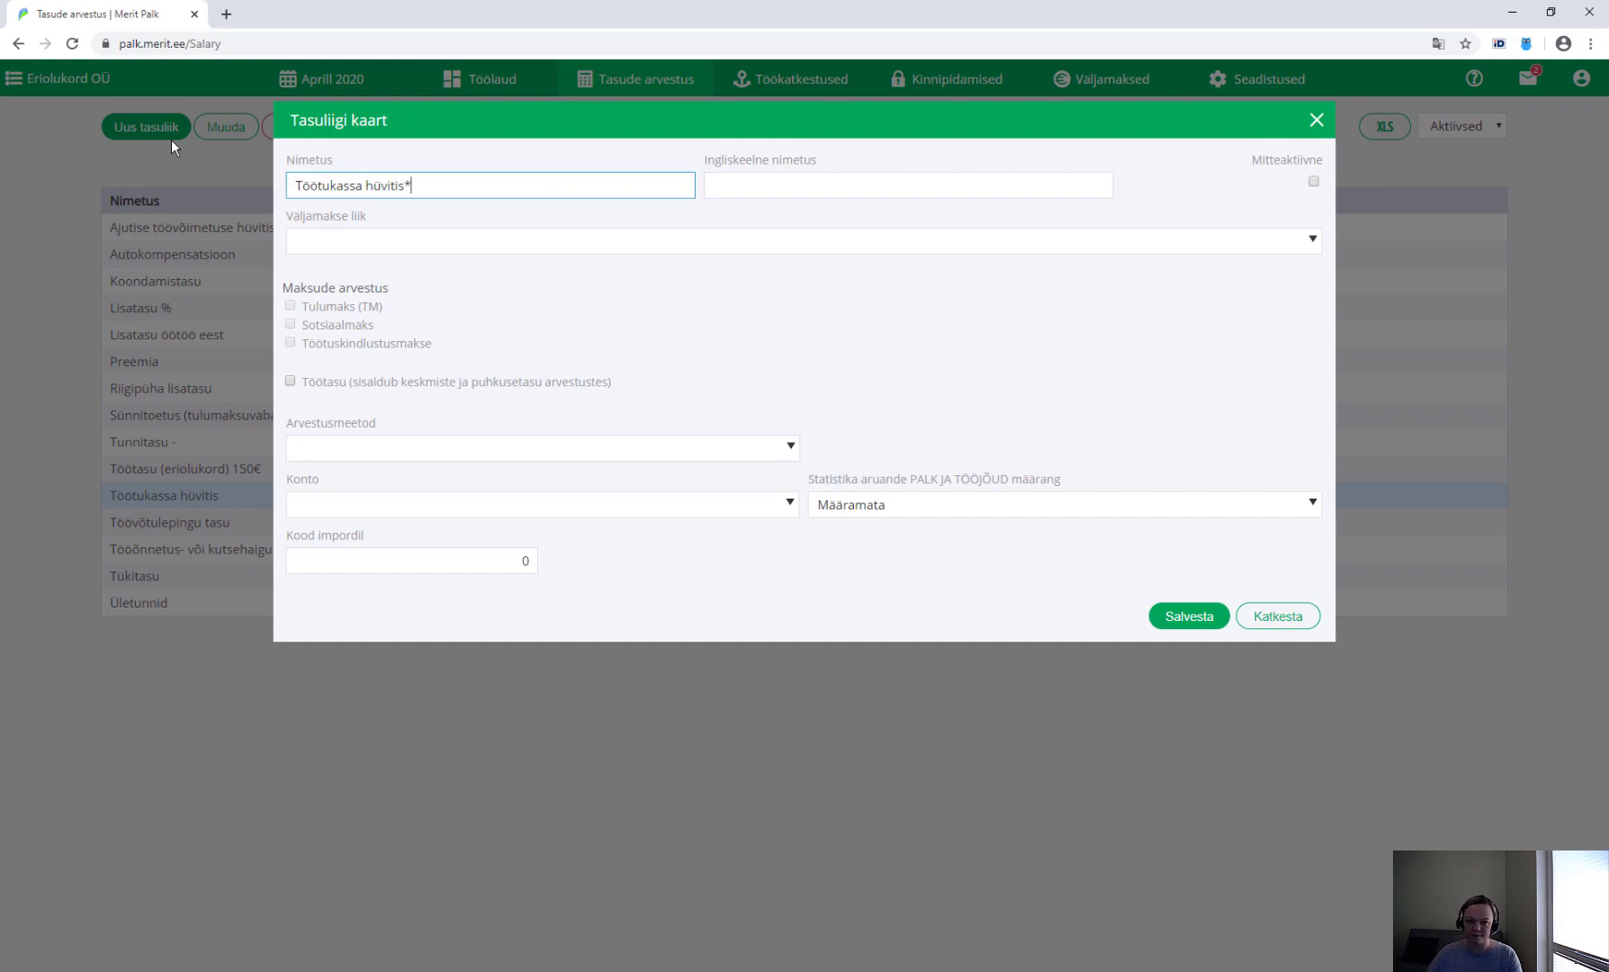
click(345, 238)
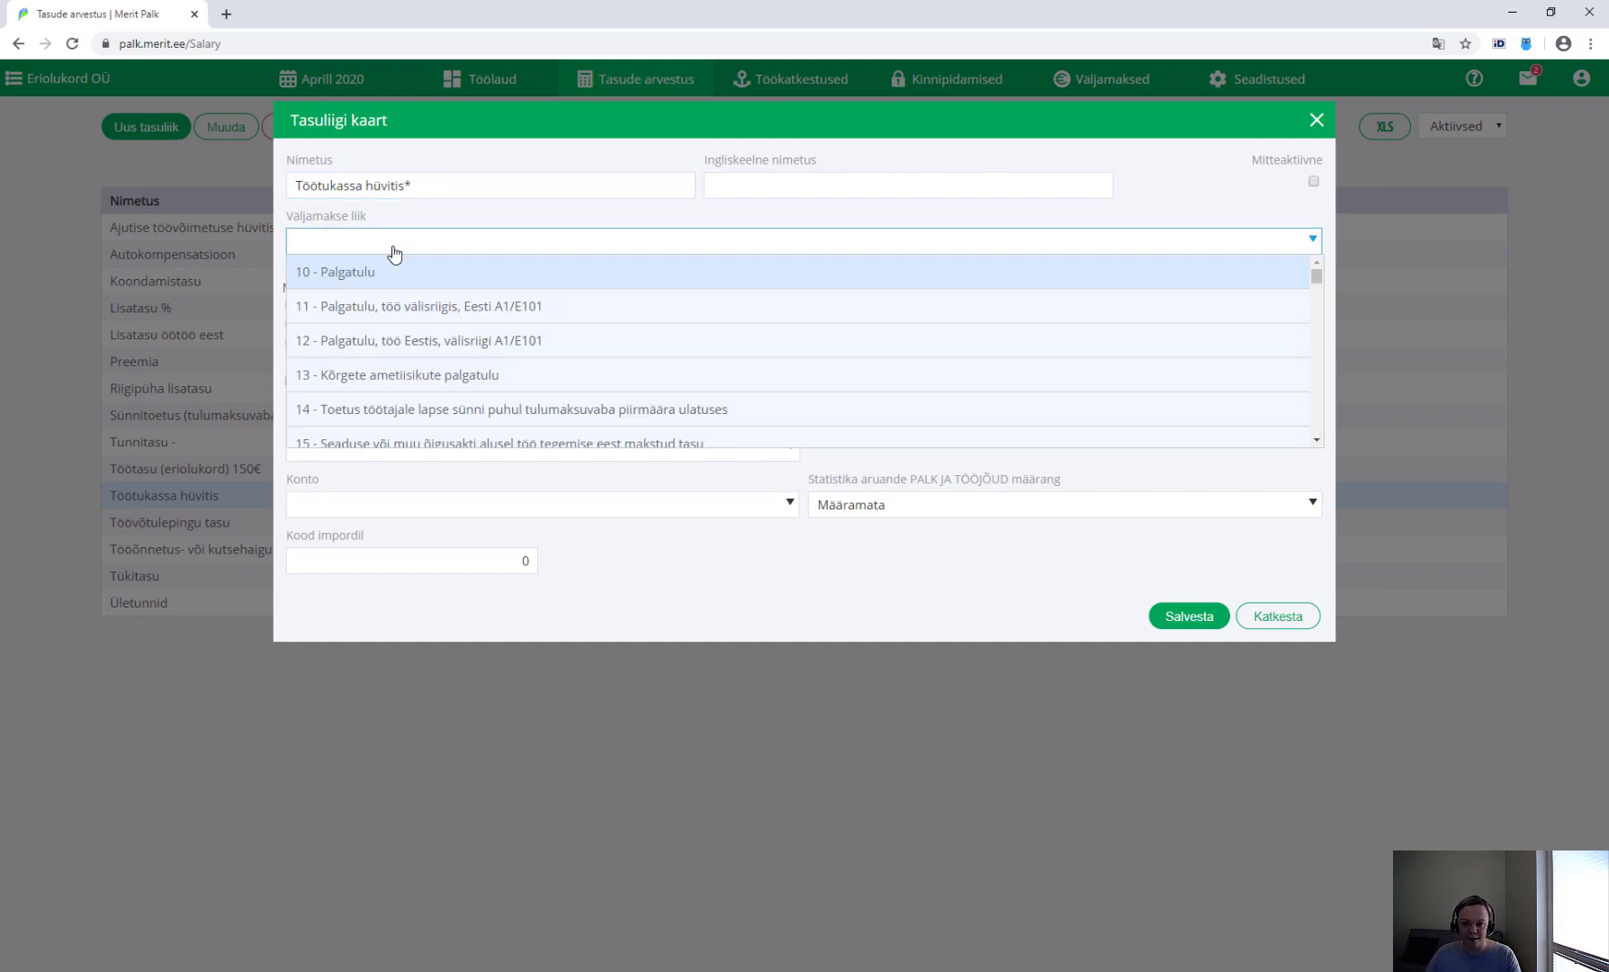
click(395, 270)
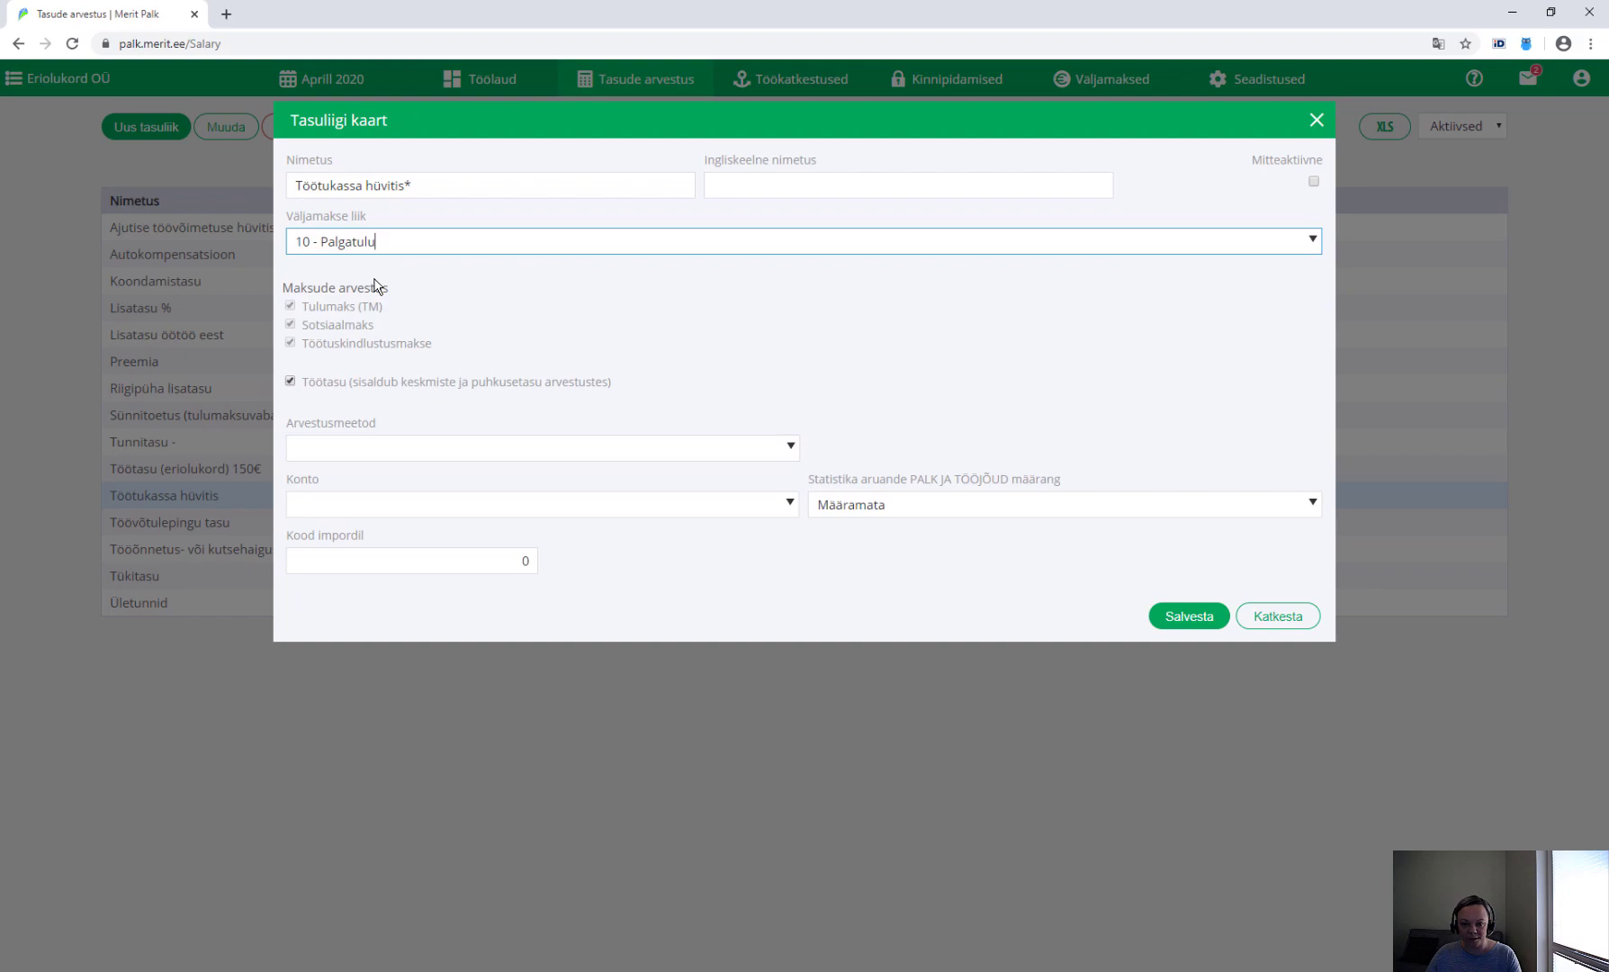
click(291, 380)
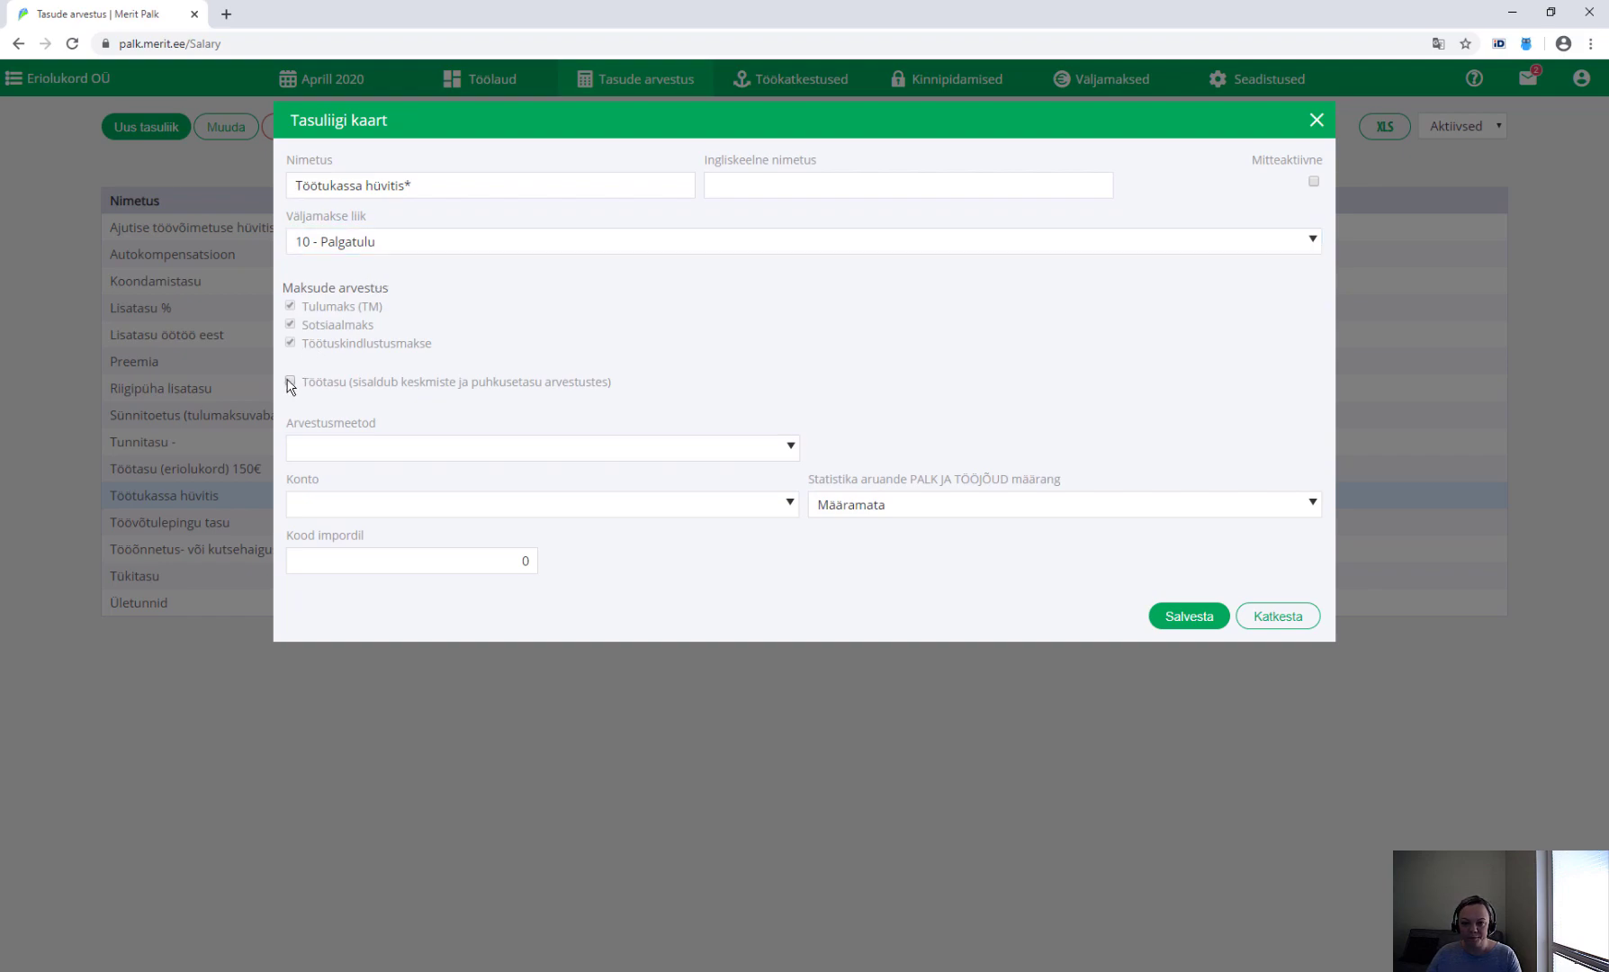
Set the Töötukassa hüvitis* pay type's calculation method to Summa and its account to 4710, and save it
click(342, 453)
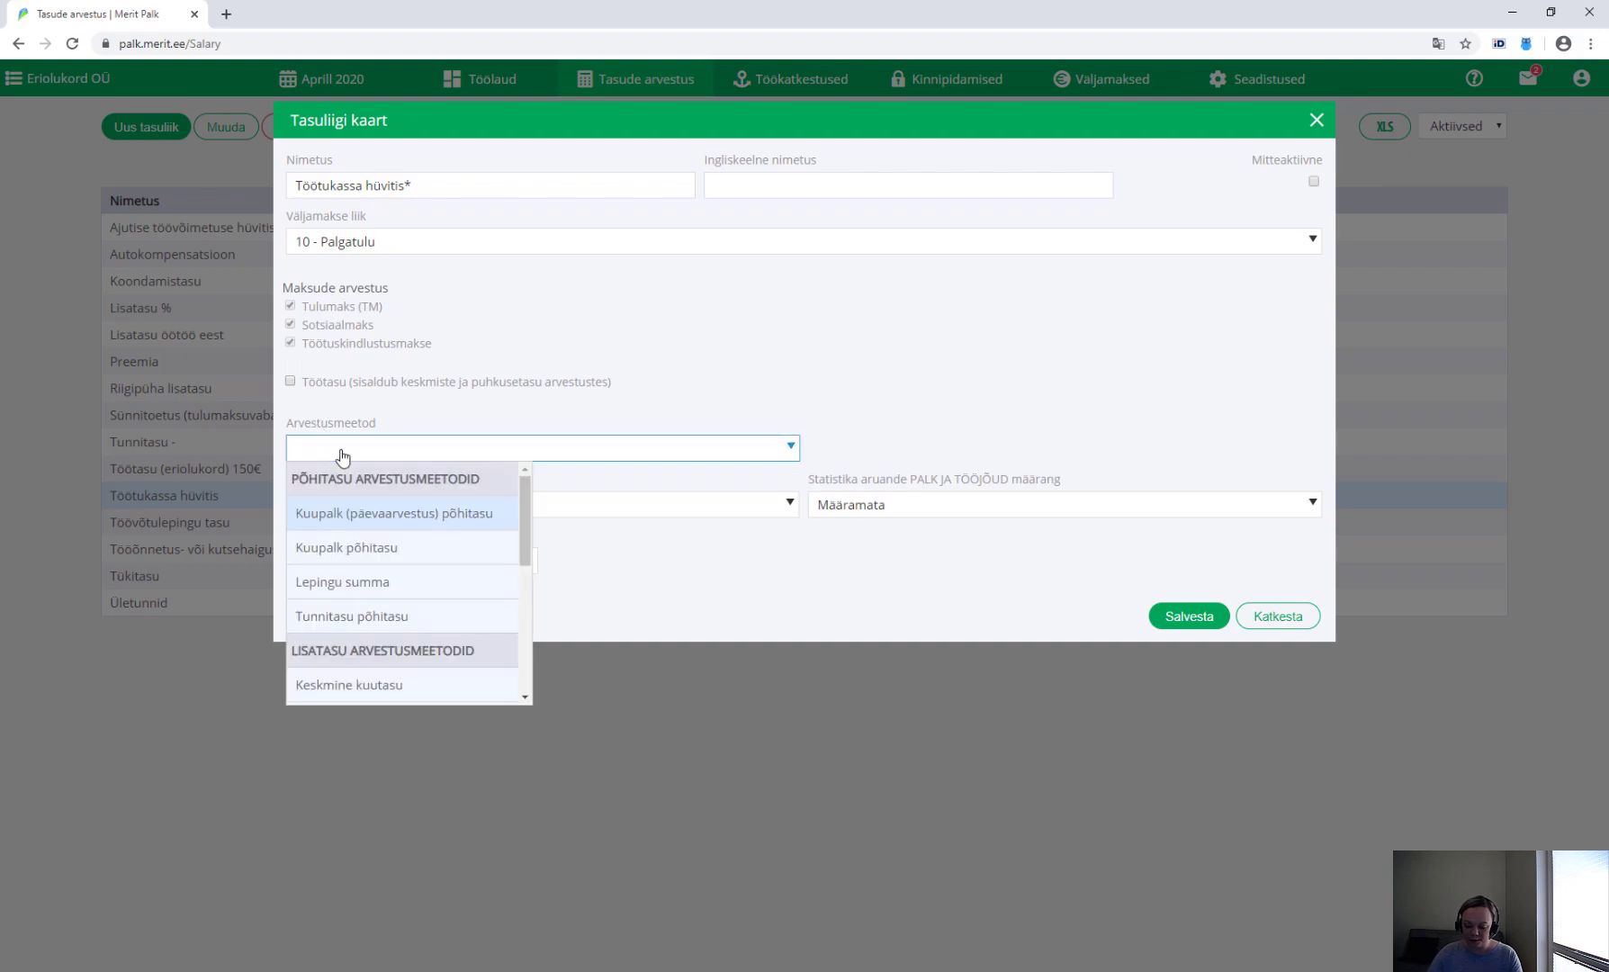
text(summa)
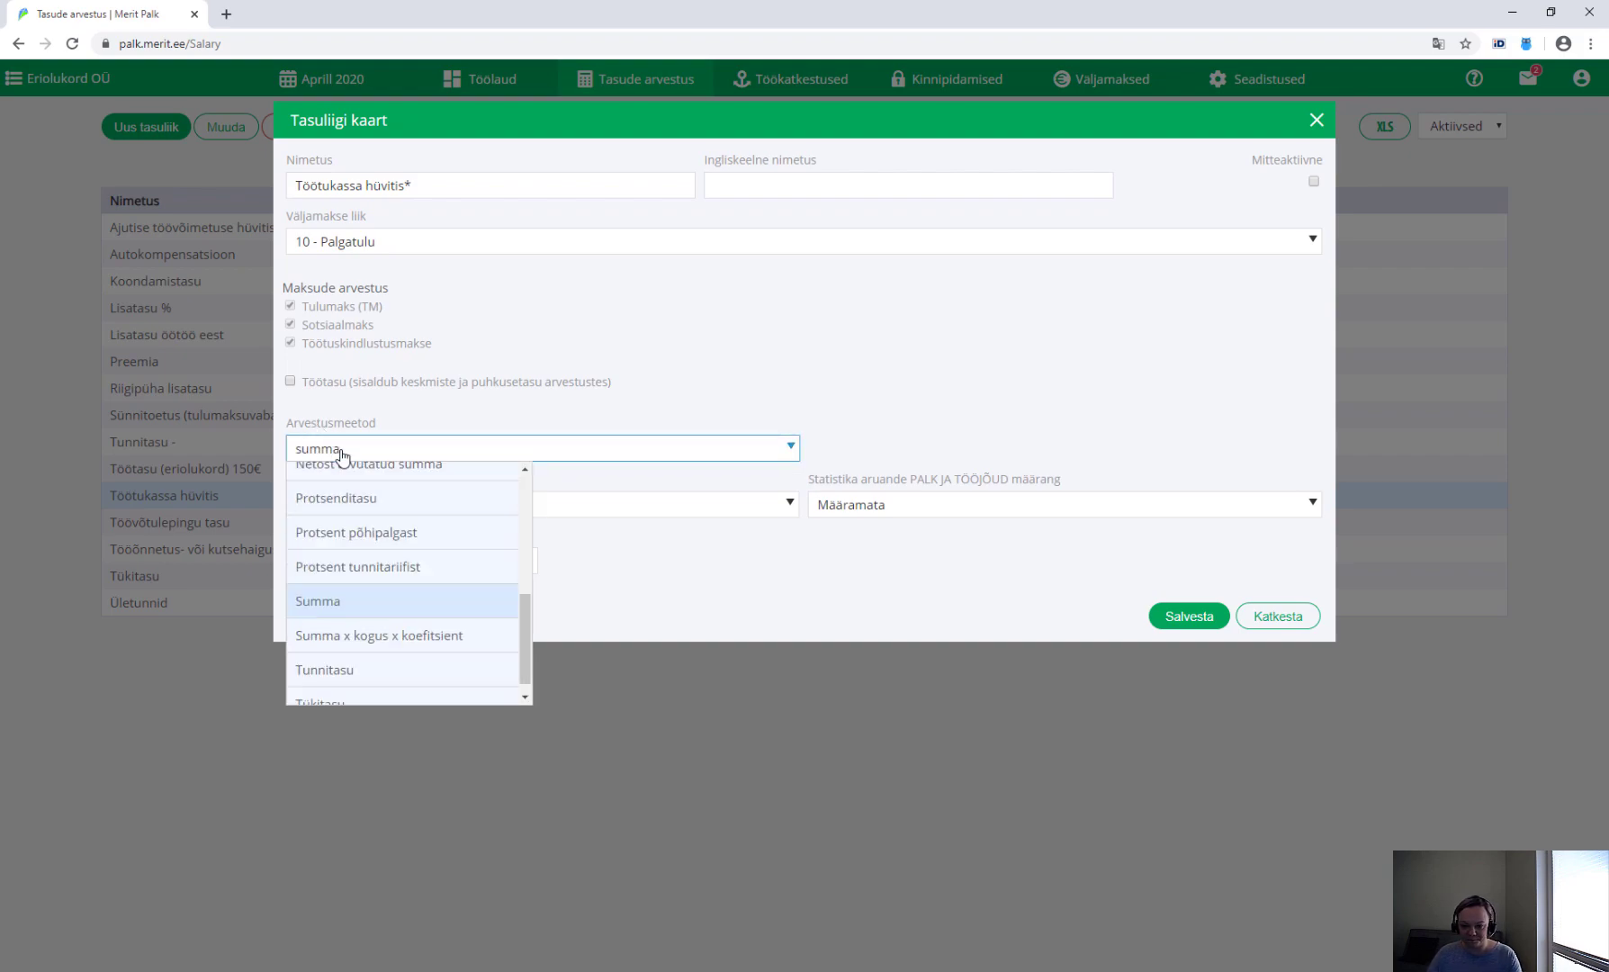
click(396, 600)
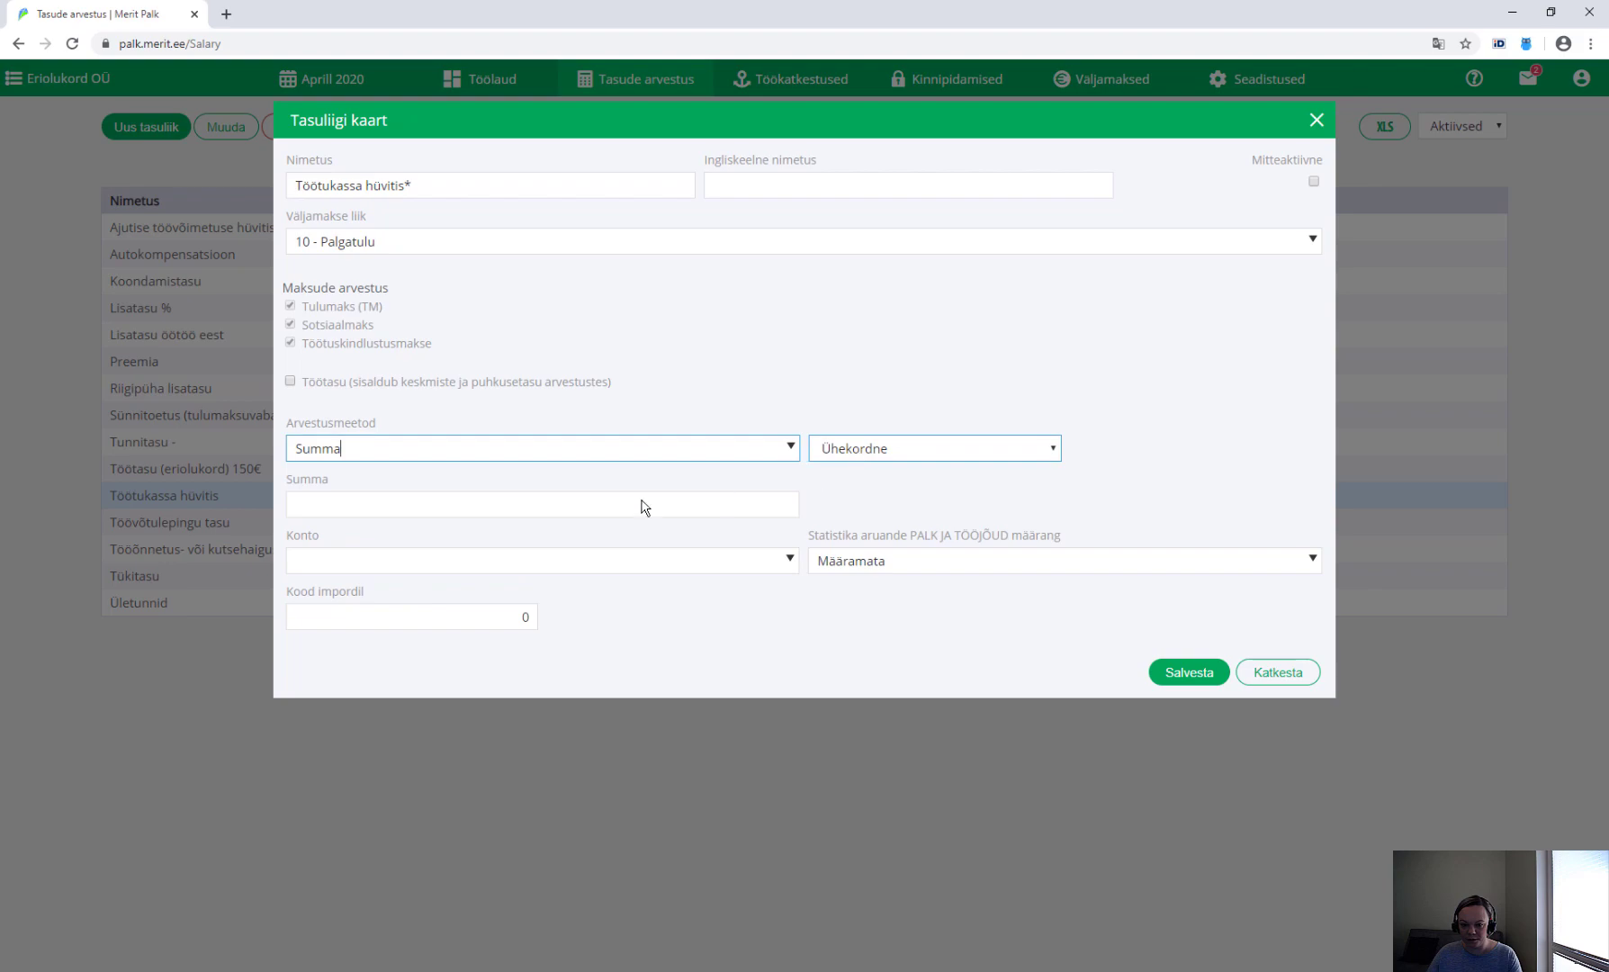
click(417, 561)
click(351, 632)
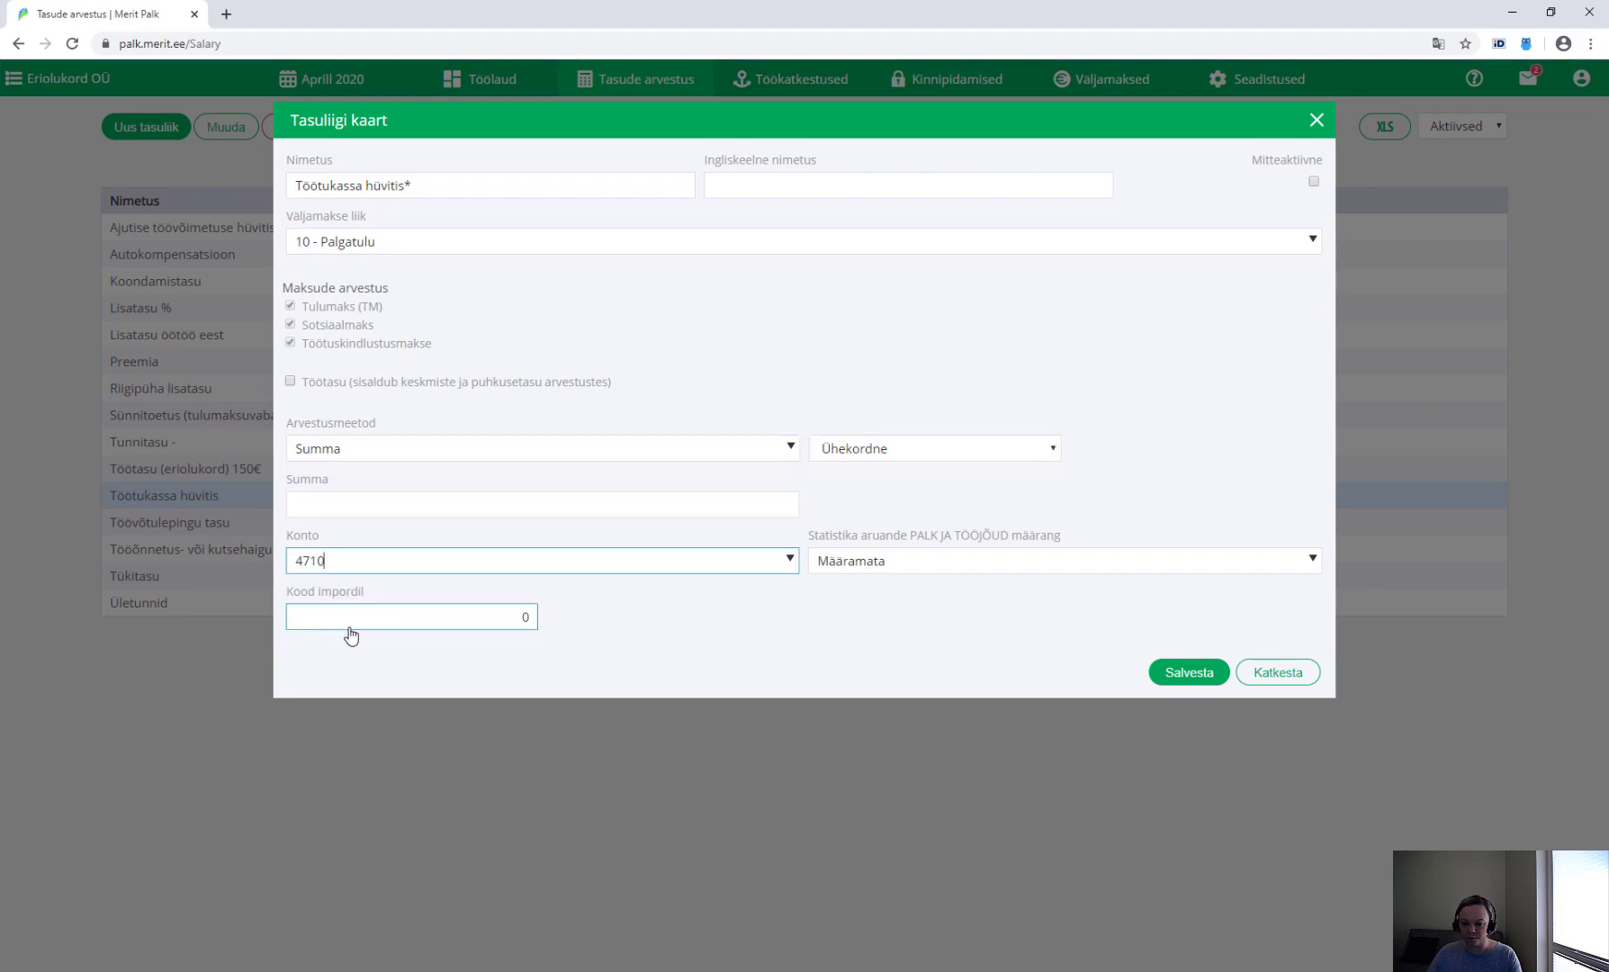
click(1183, 681)
Start a new pay type named "Töötasu korrigeerimine (eriolukord)" with payment type "10 - Palgatulu"
click(163, 133)
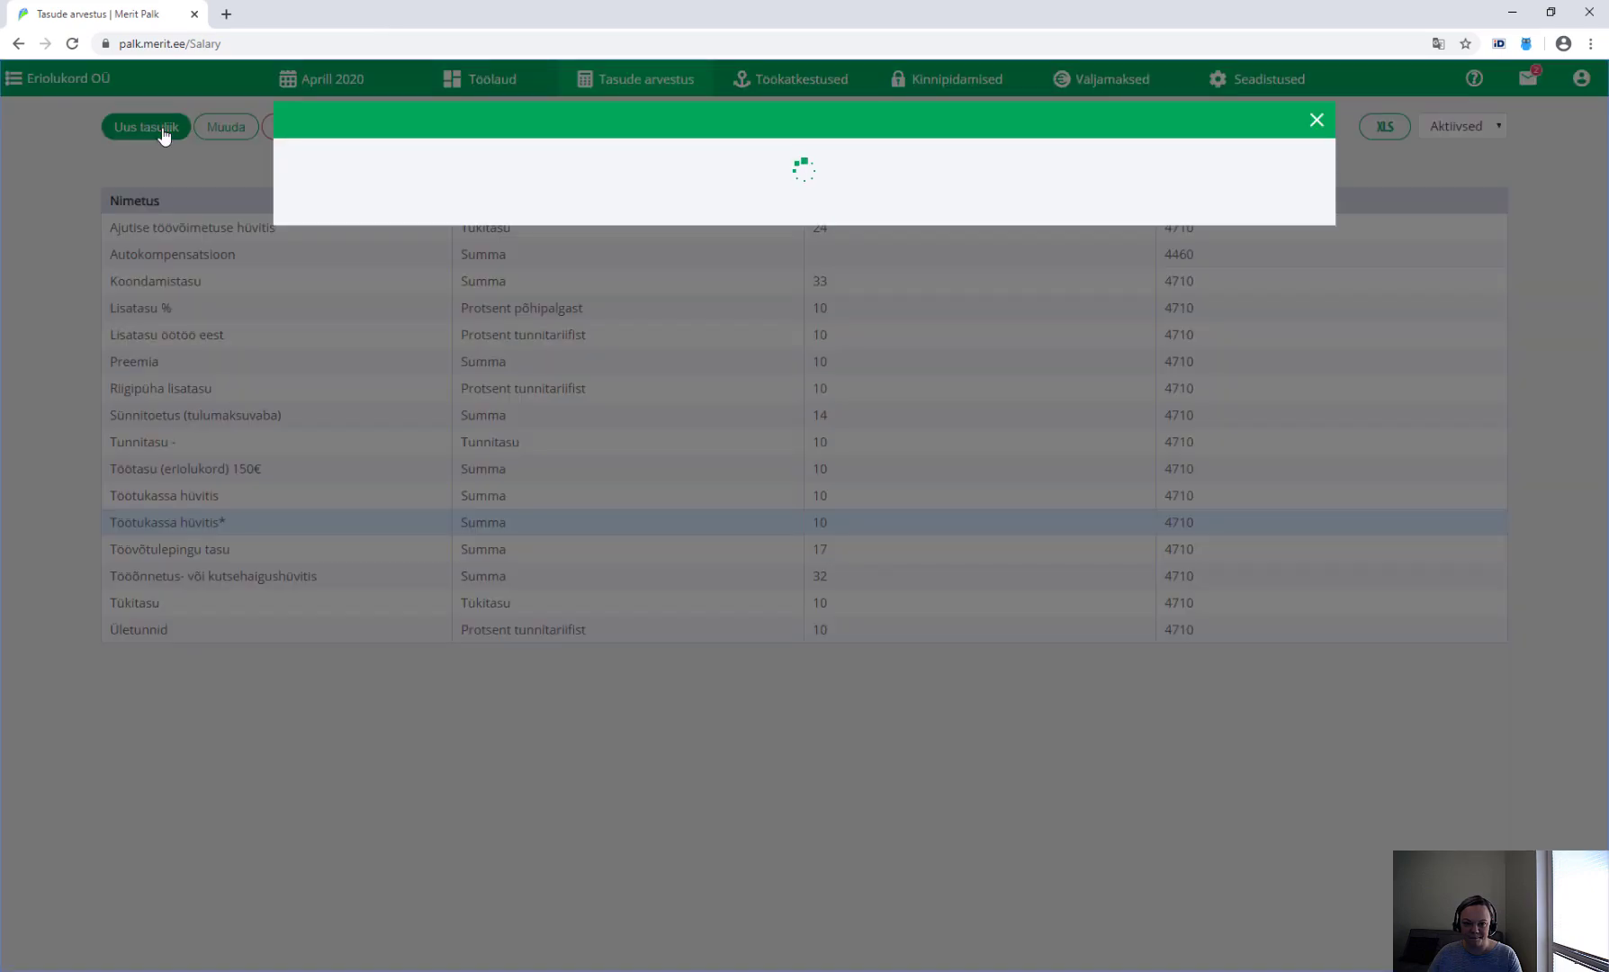
text(To)
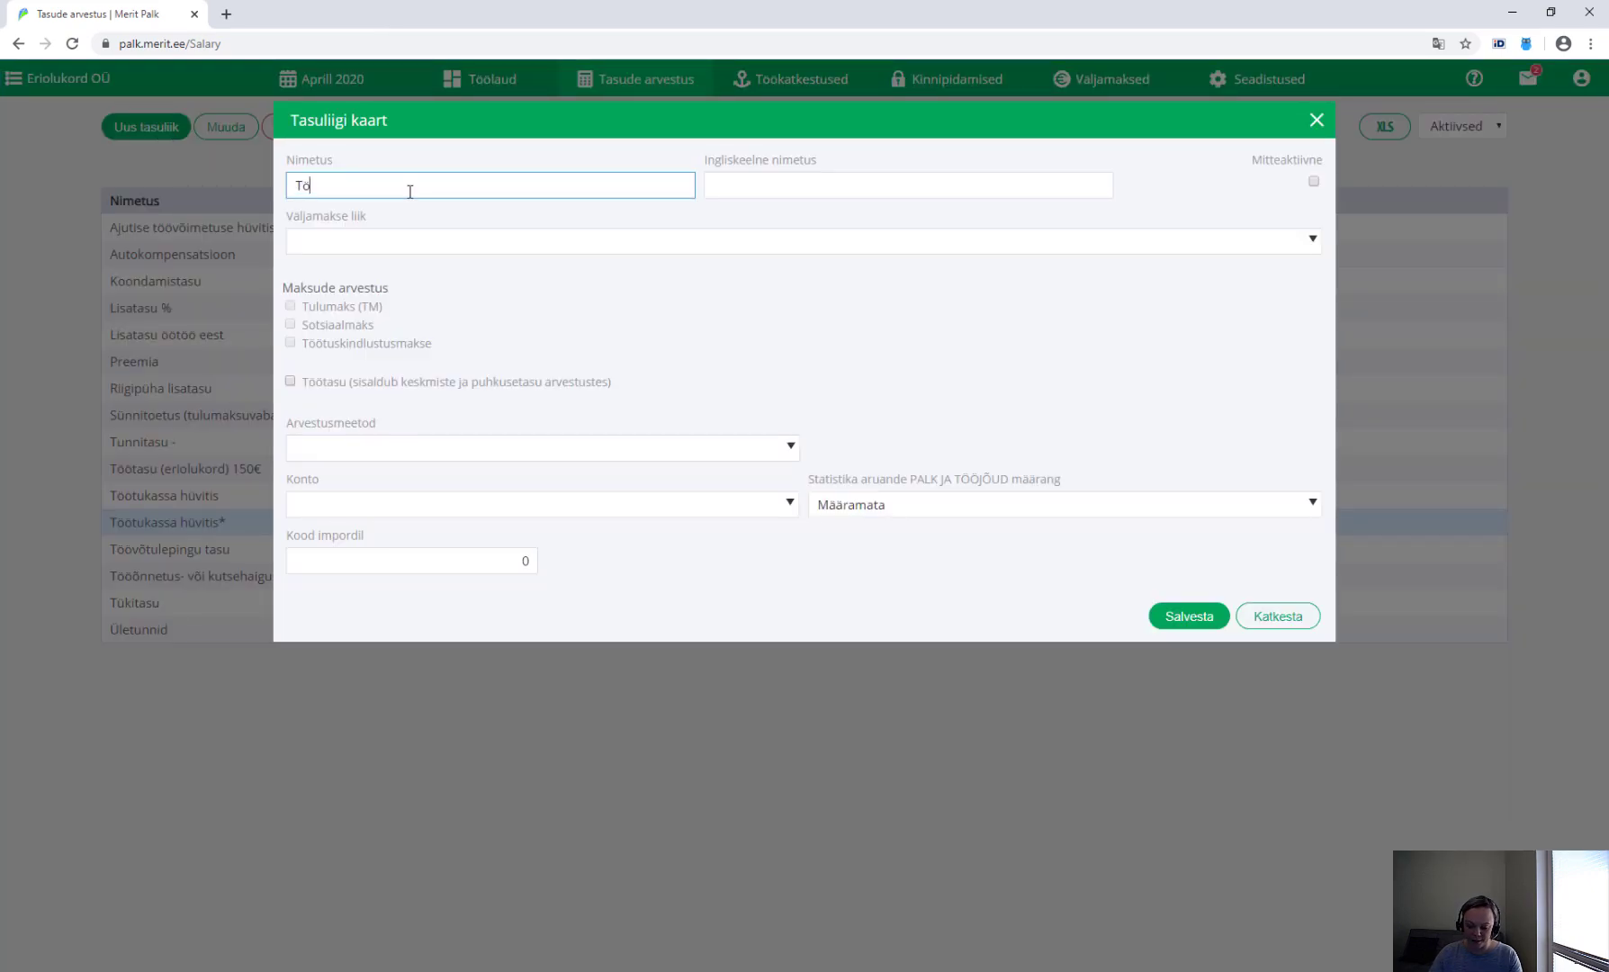
text(ötasu korrigeerimine (eriolukord))
click(355, 264)
click(351, 243)
click(341, 269)
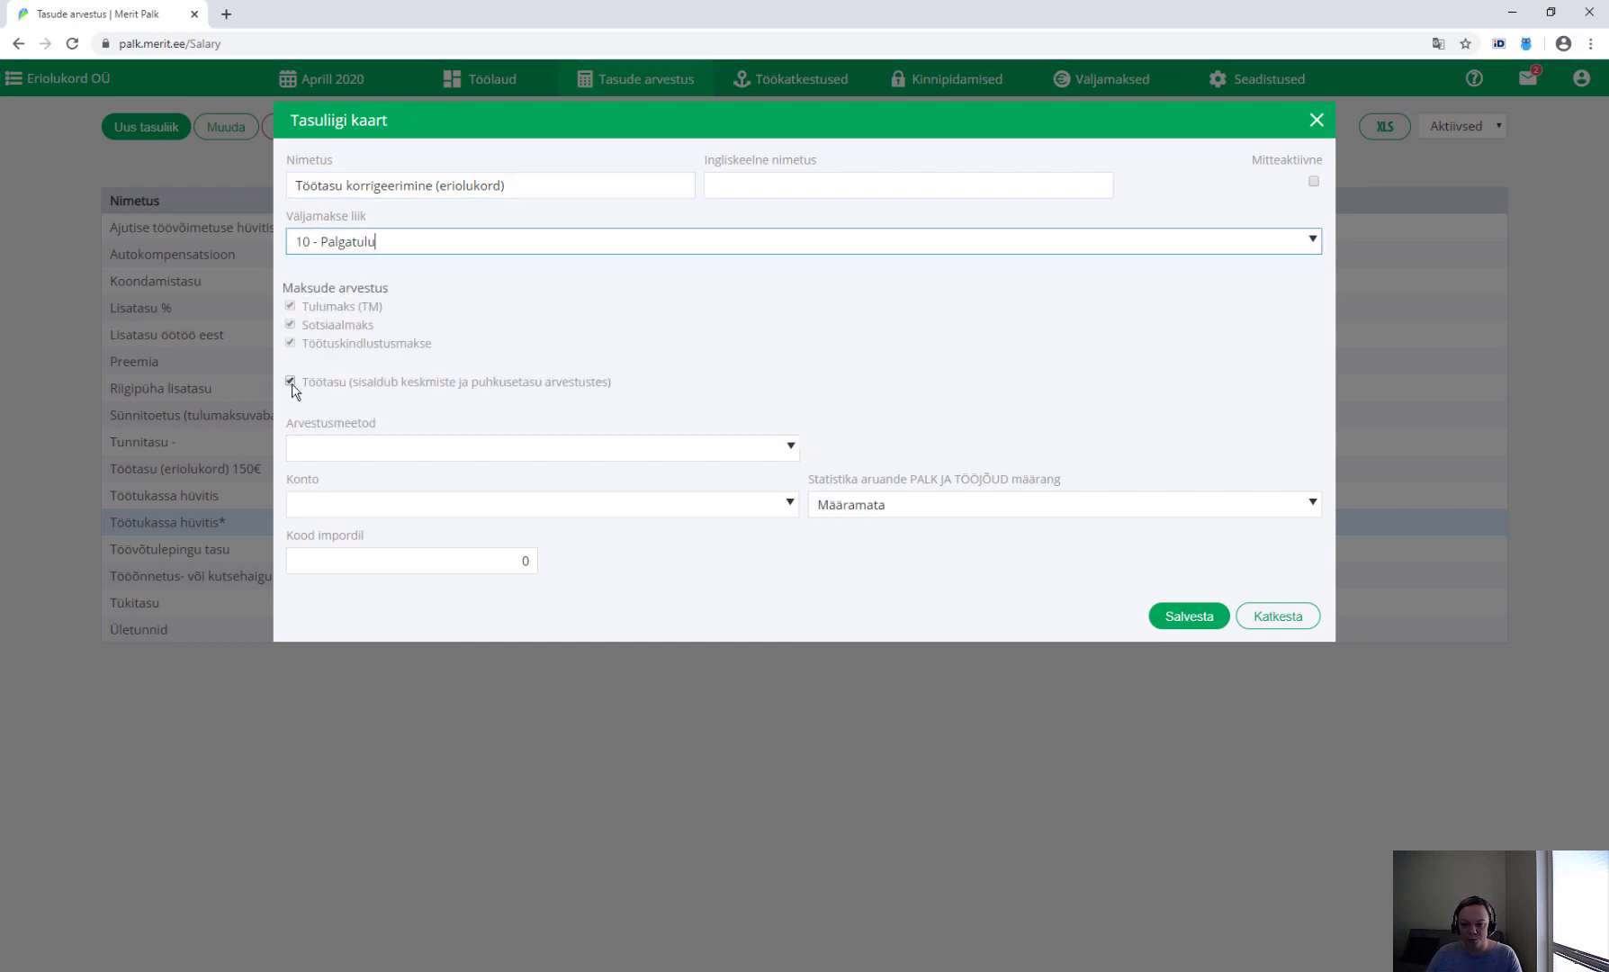
Set the Töötasu korrigeerimine (eriolukord) pay type's calculation method to Summa and its account to 4710, and save it
click(314, 455)
text(summa)
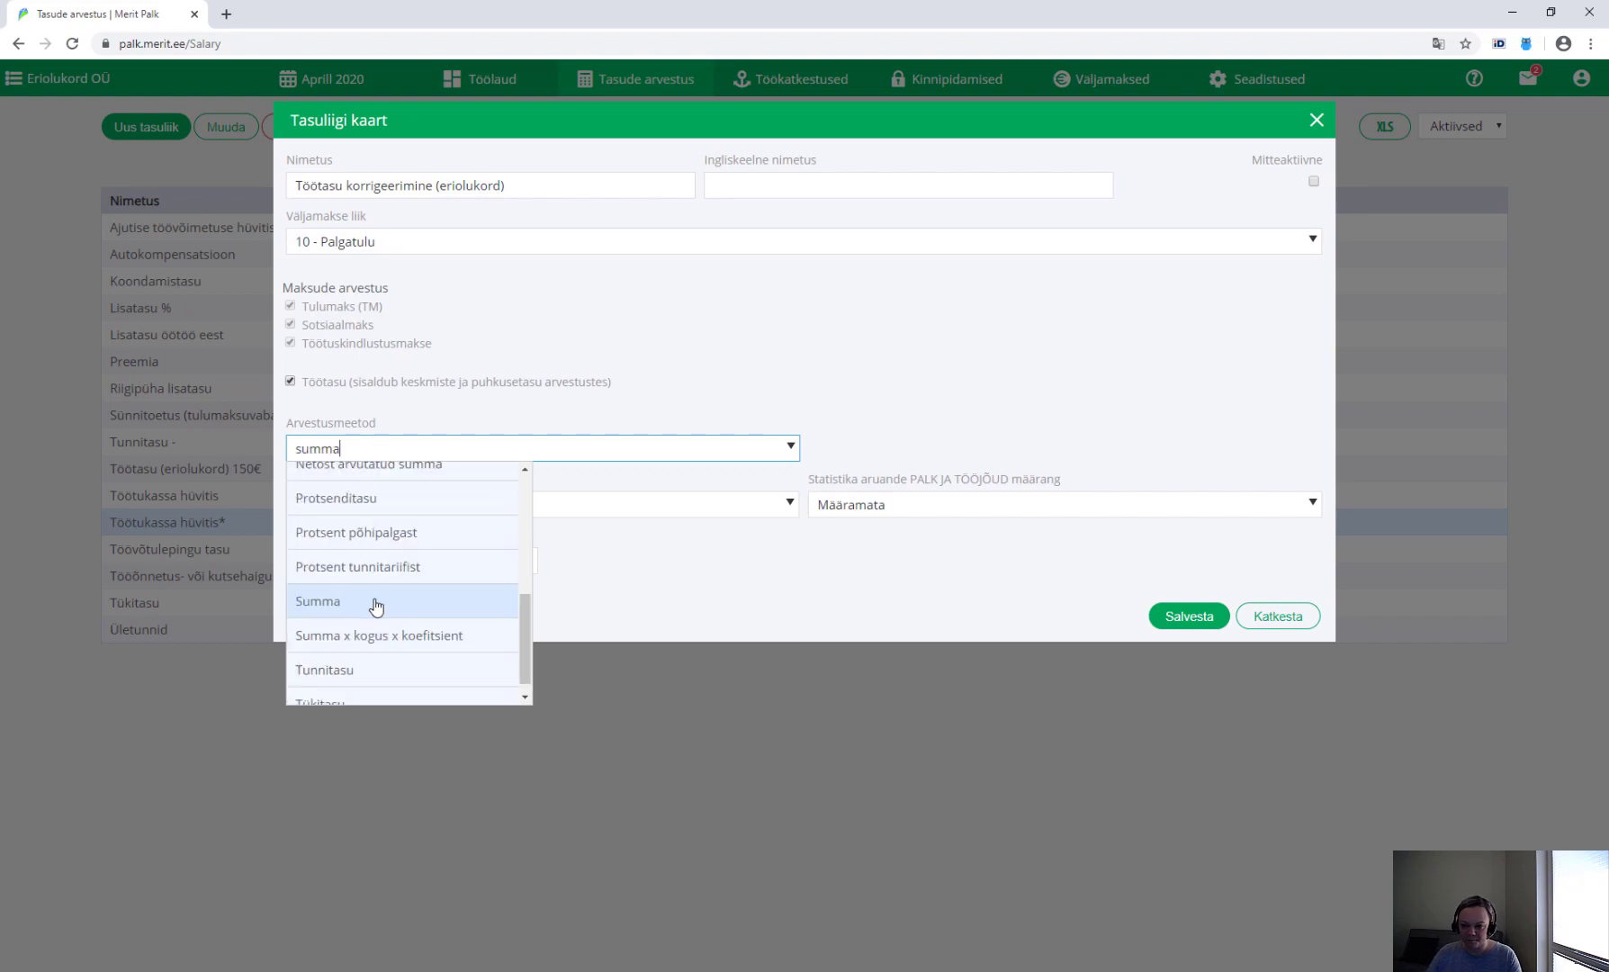
click(376, 603)
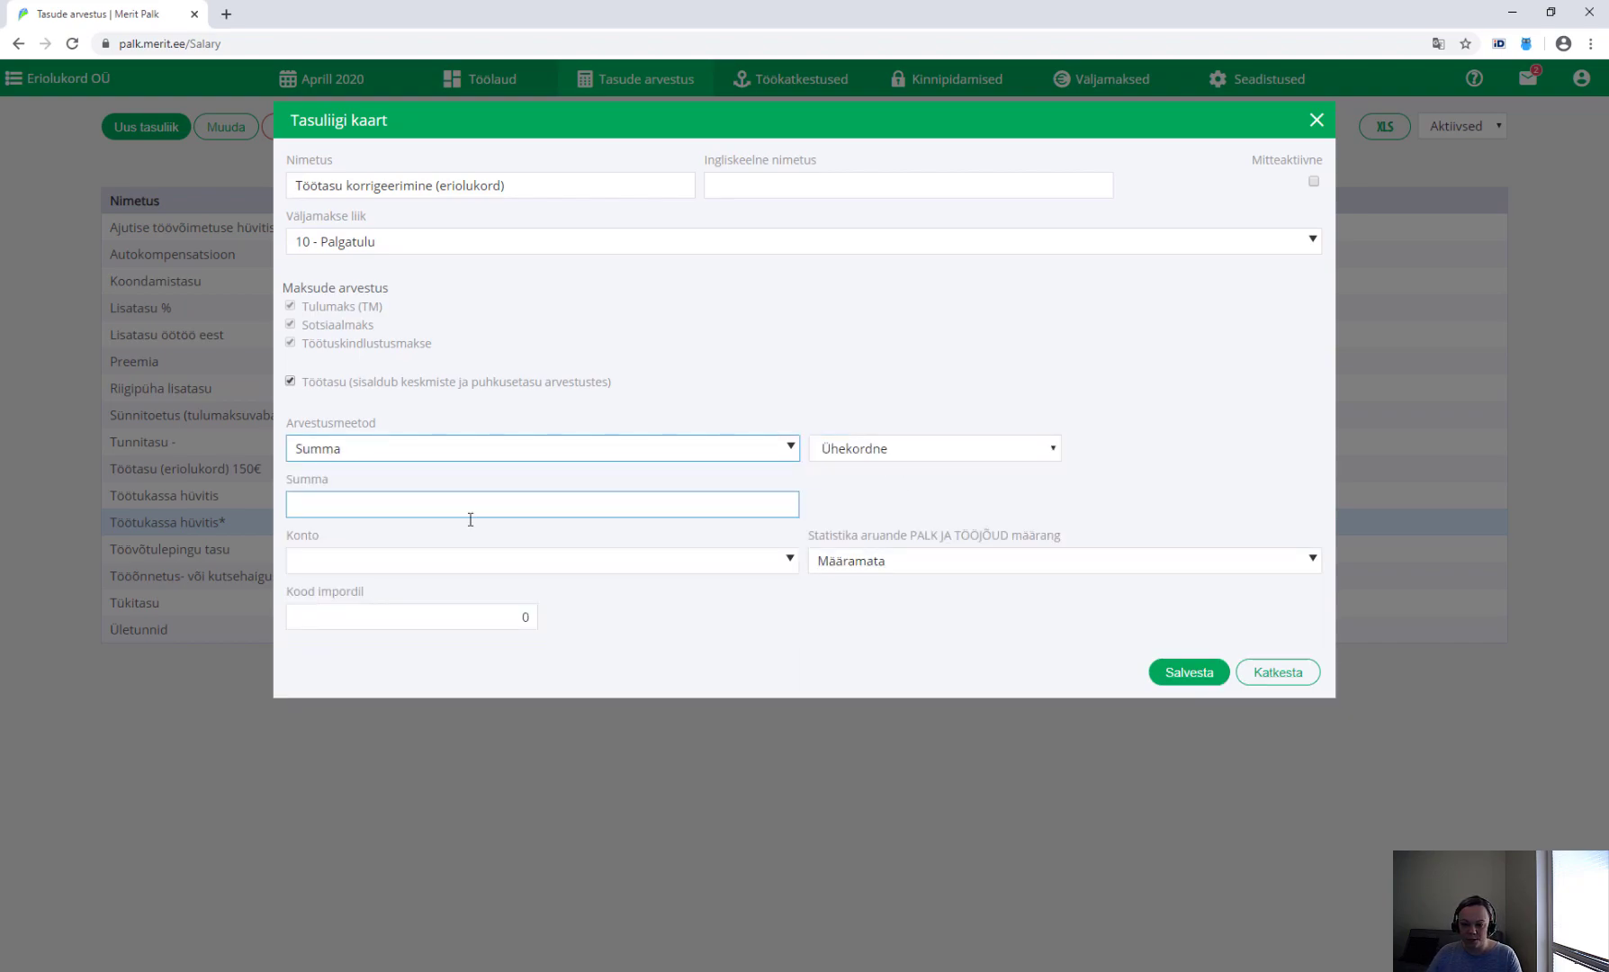
click(386, 560)
click(313, 639)
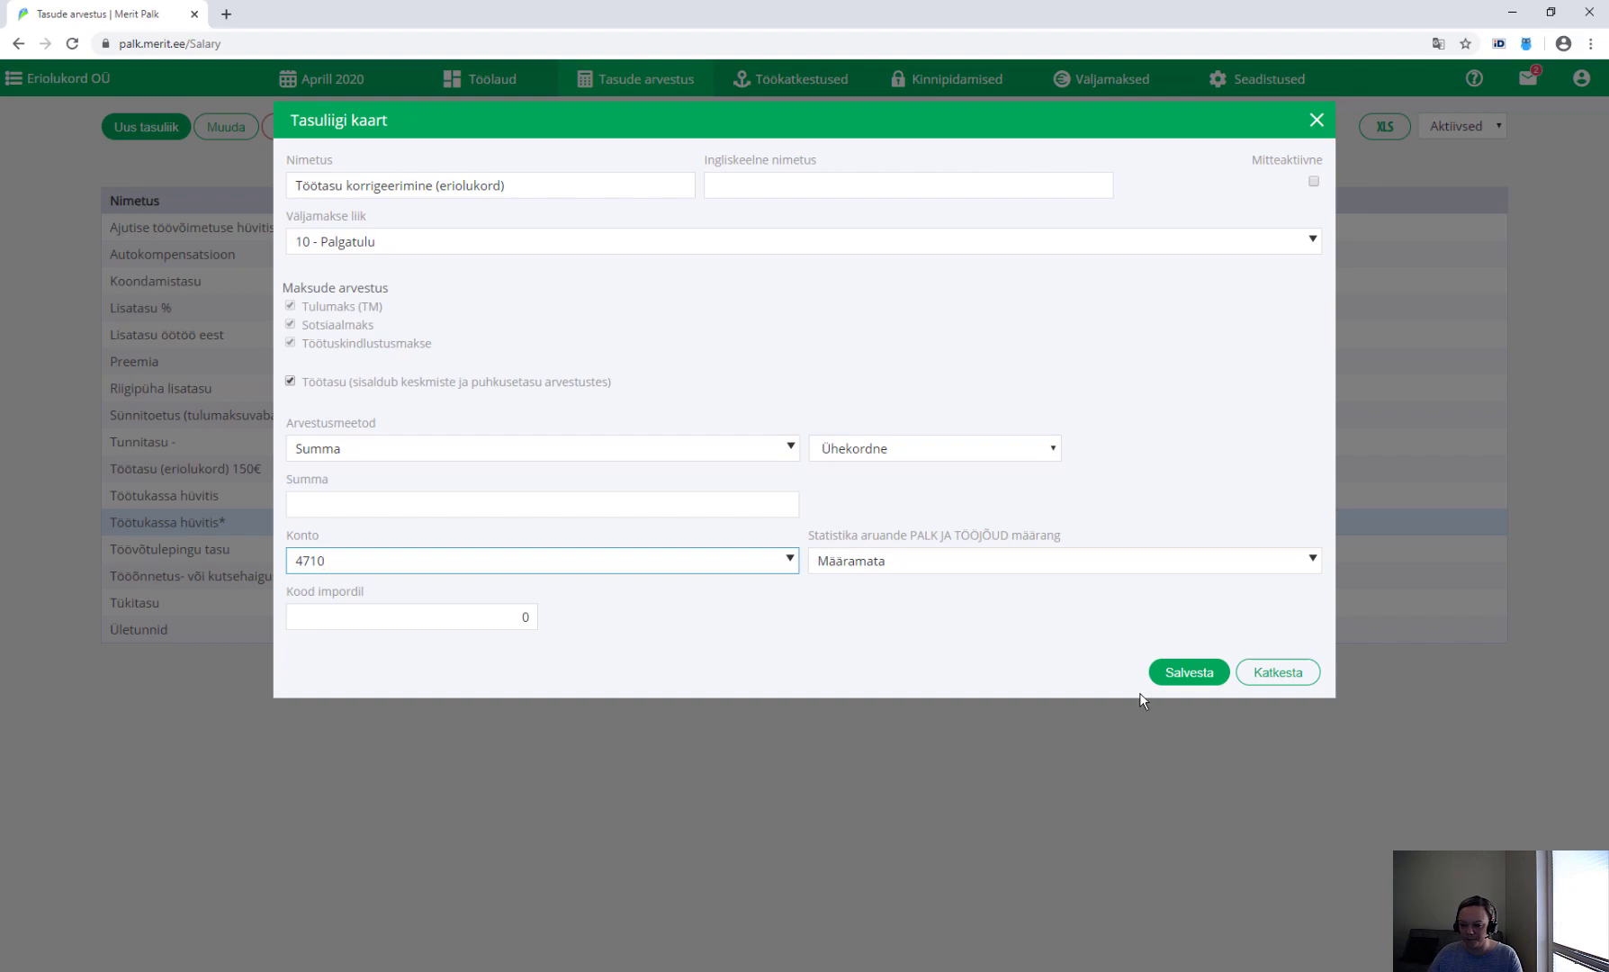
click(1168, 673)
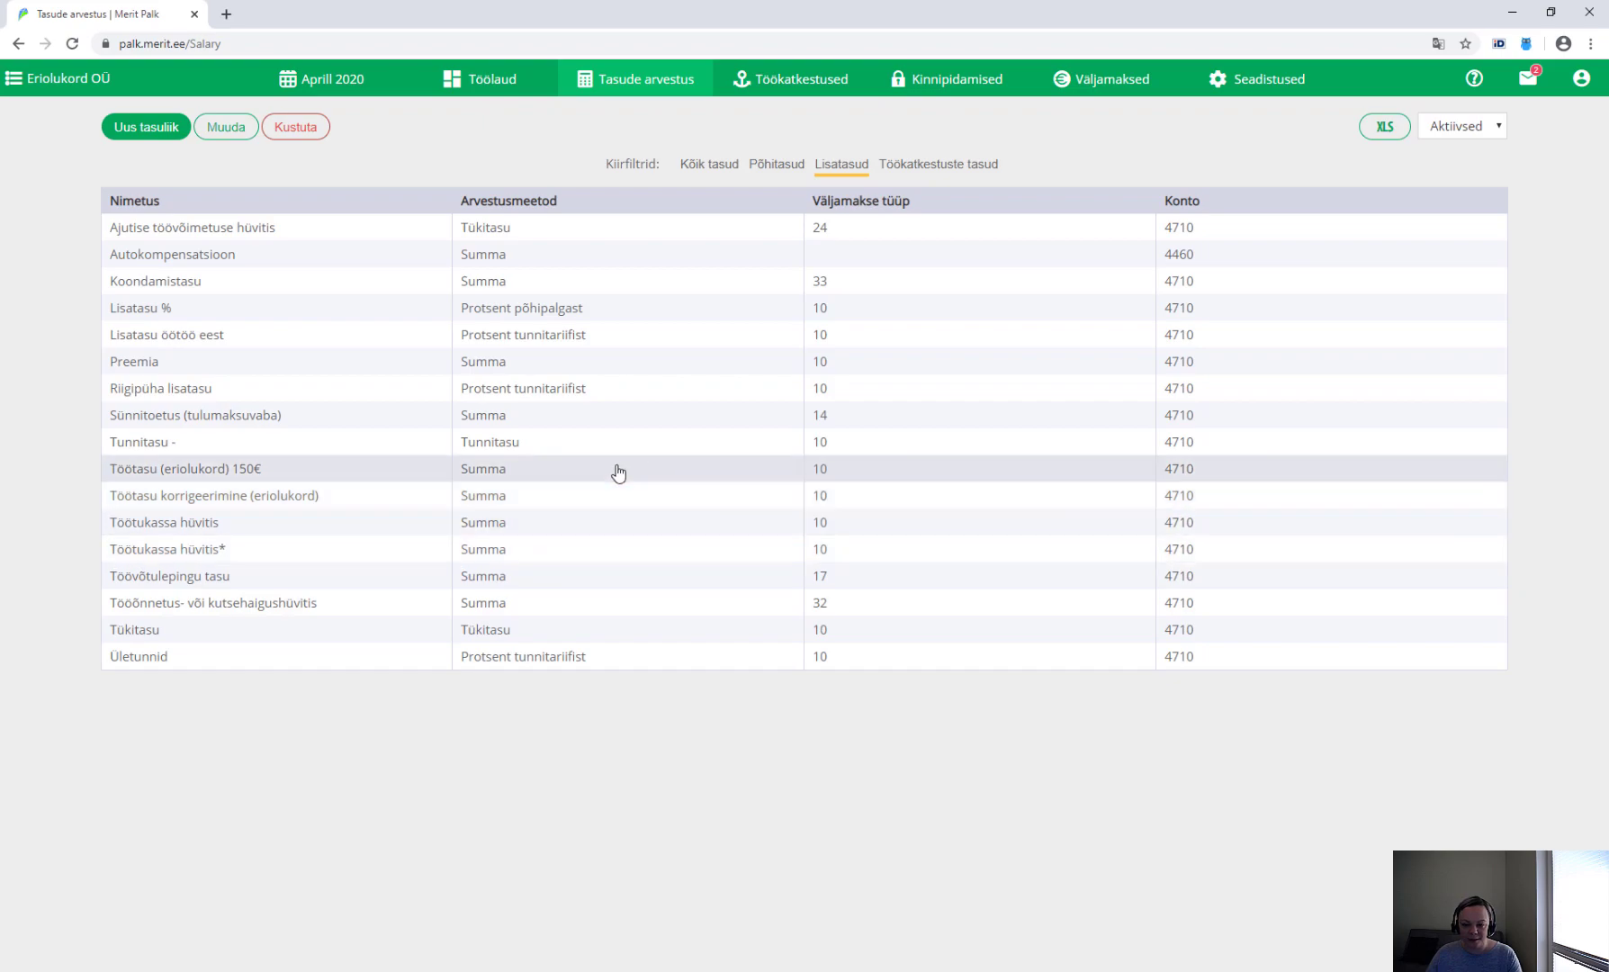
click(551, 556)
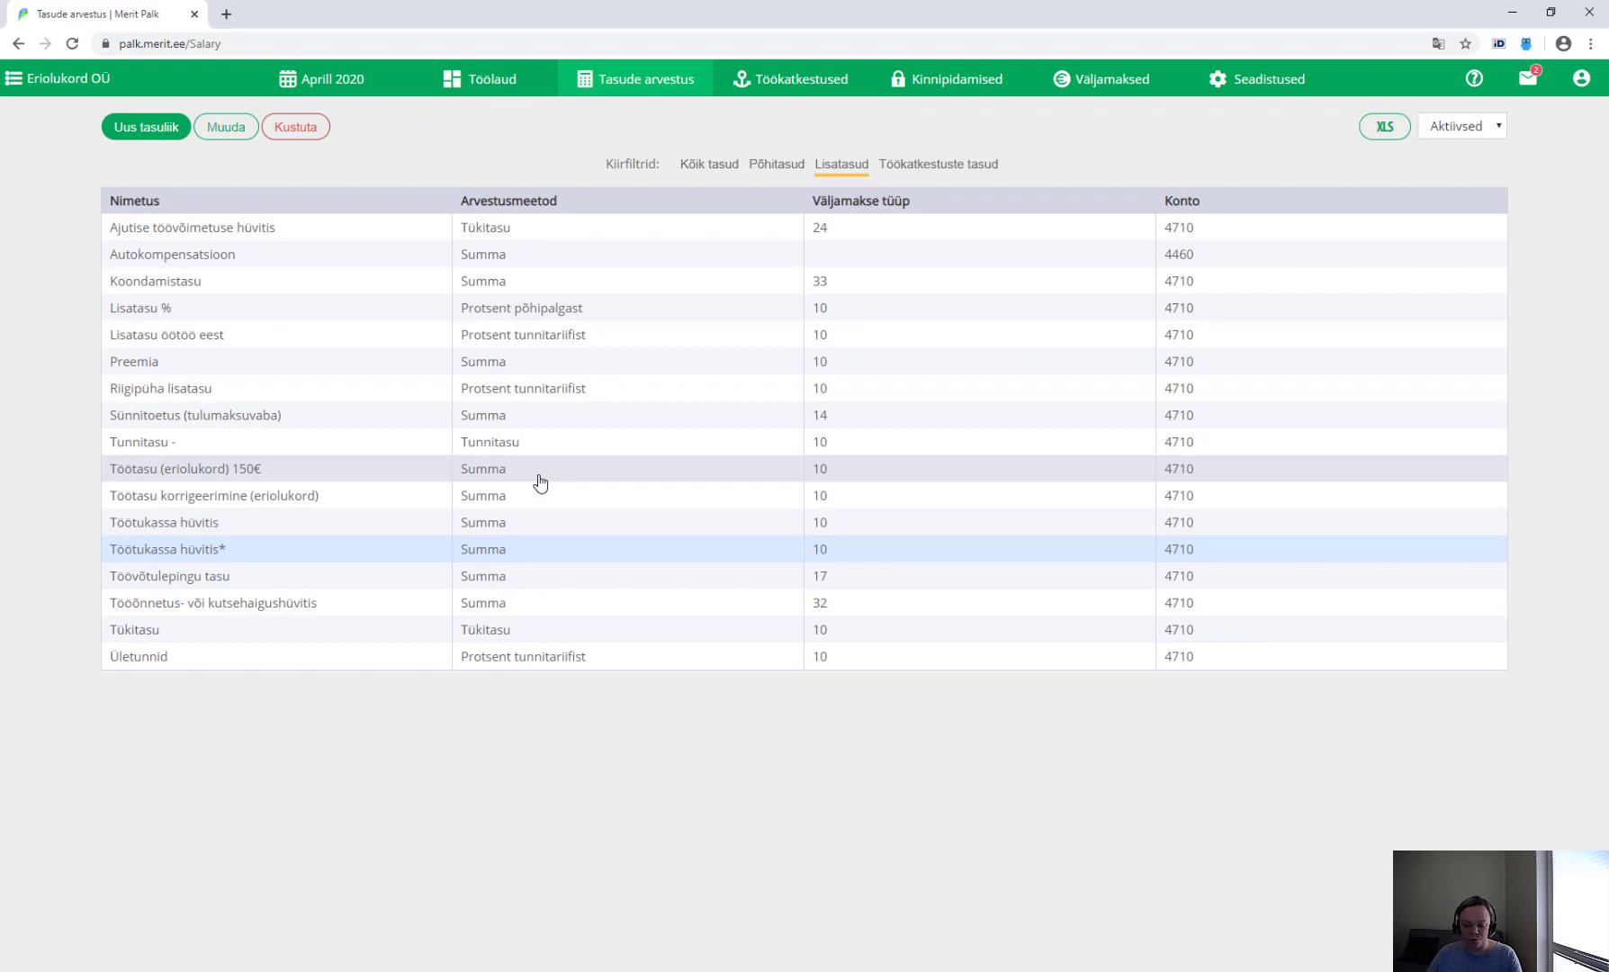
Review the settings of the "Töötasu (eriolukord) 150€" and "Töötukassa hüvitis*" pay types, closing each card without changes
double_click(539, 476)
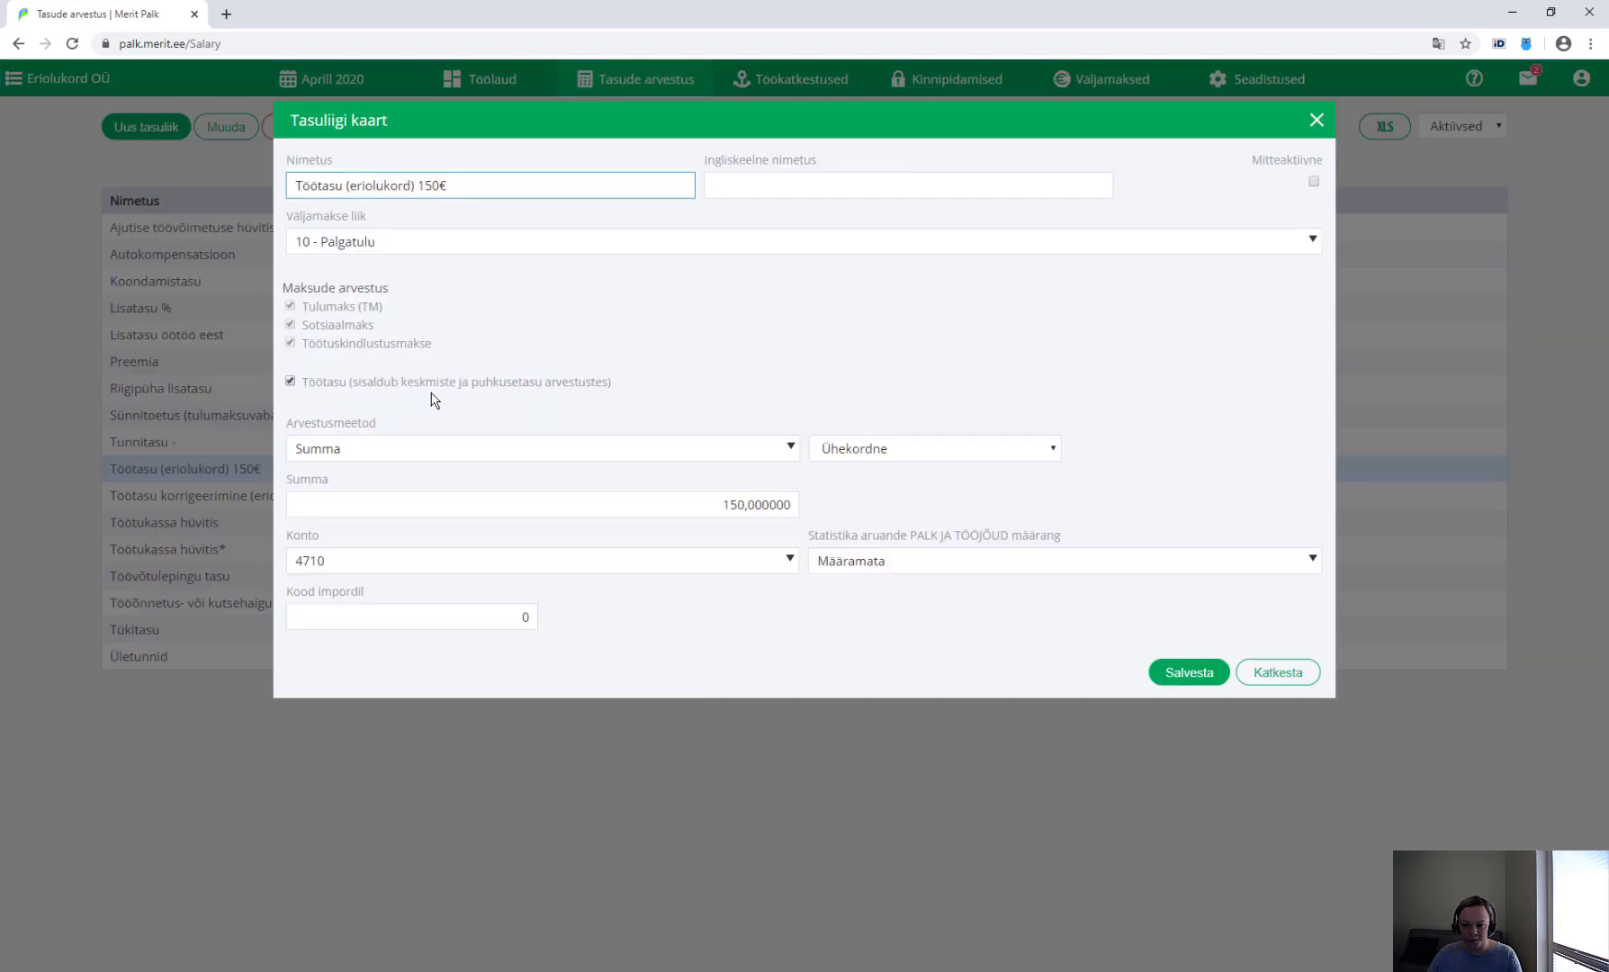
click(1278, 673)
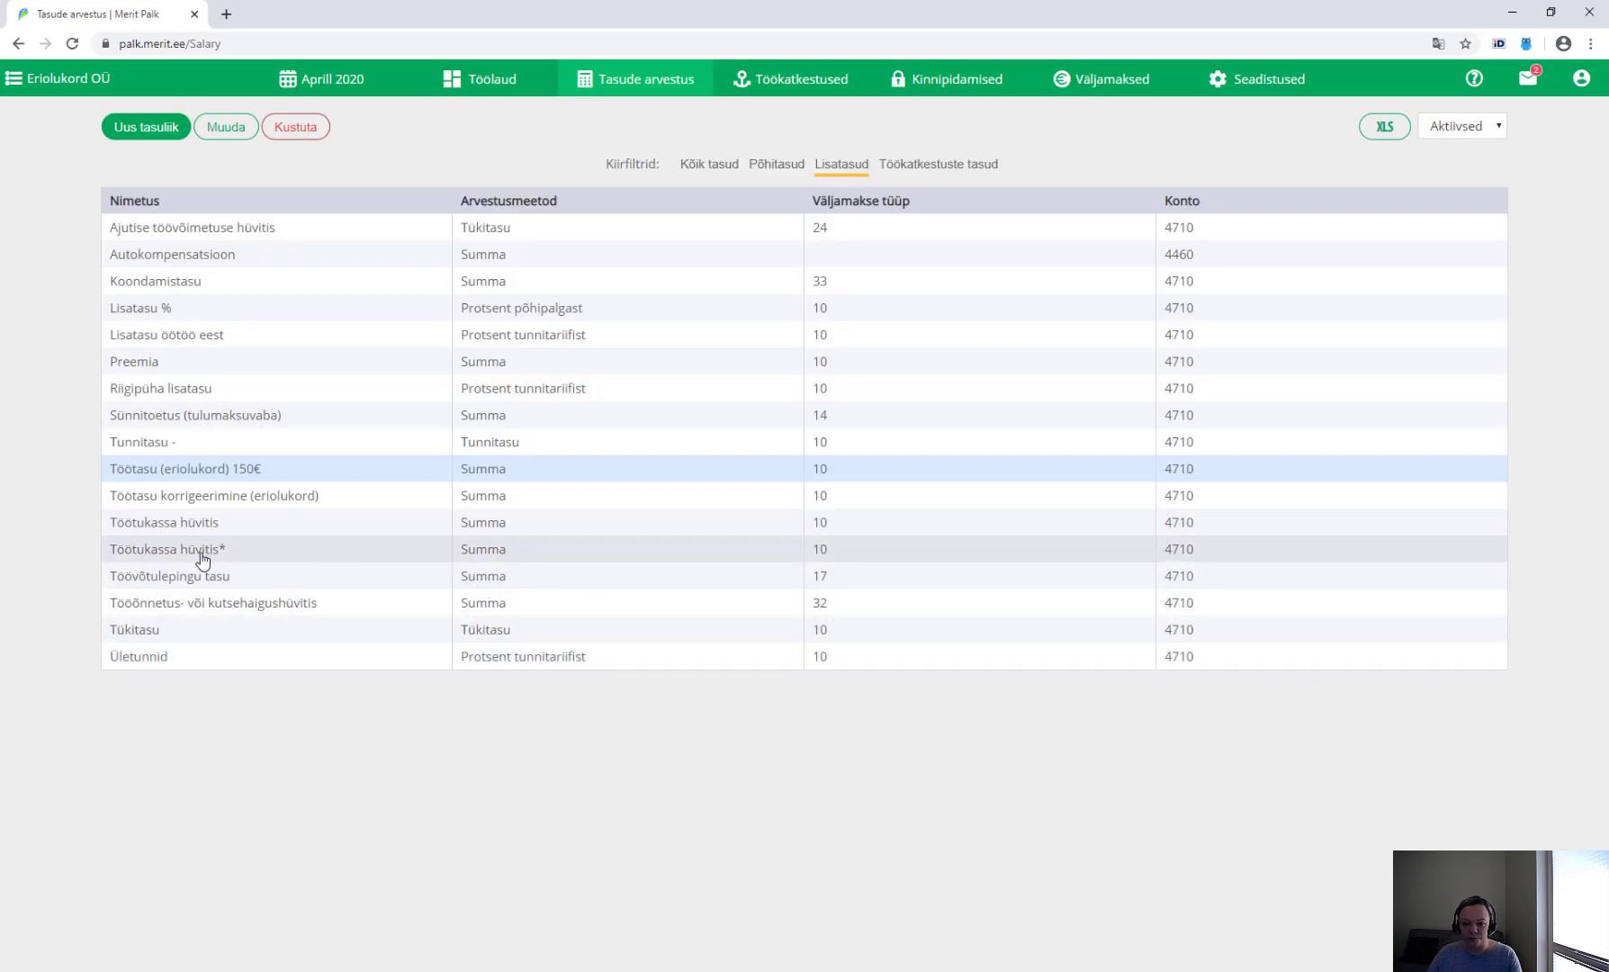
double_click(202, 550)
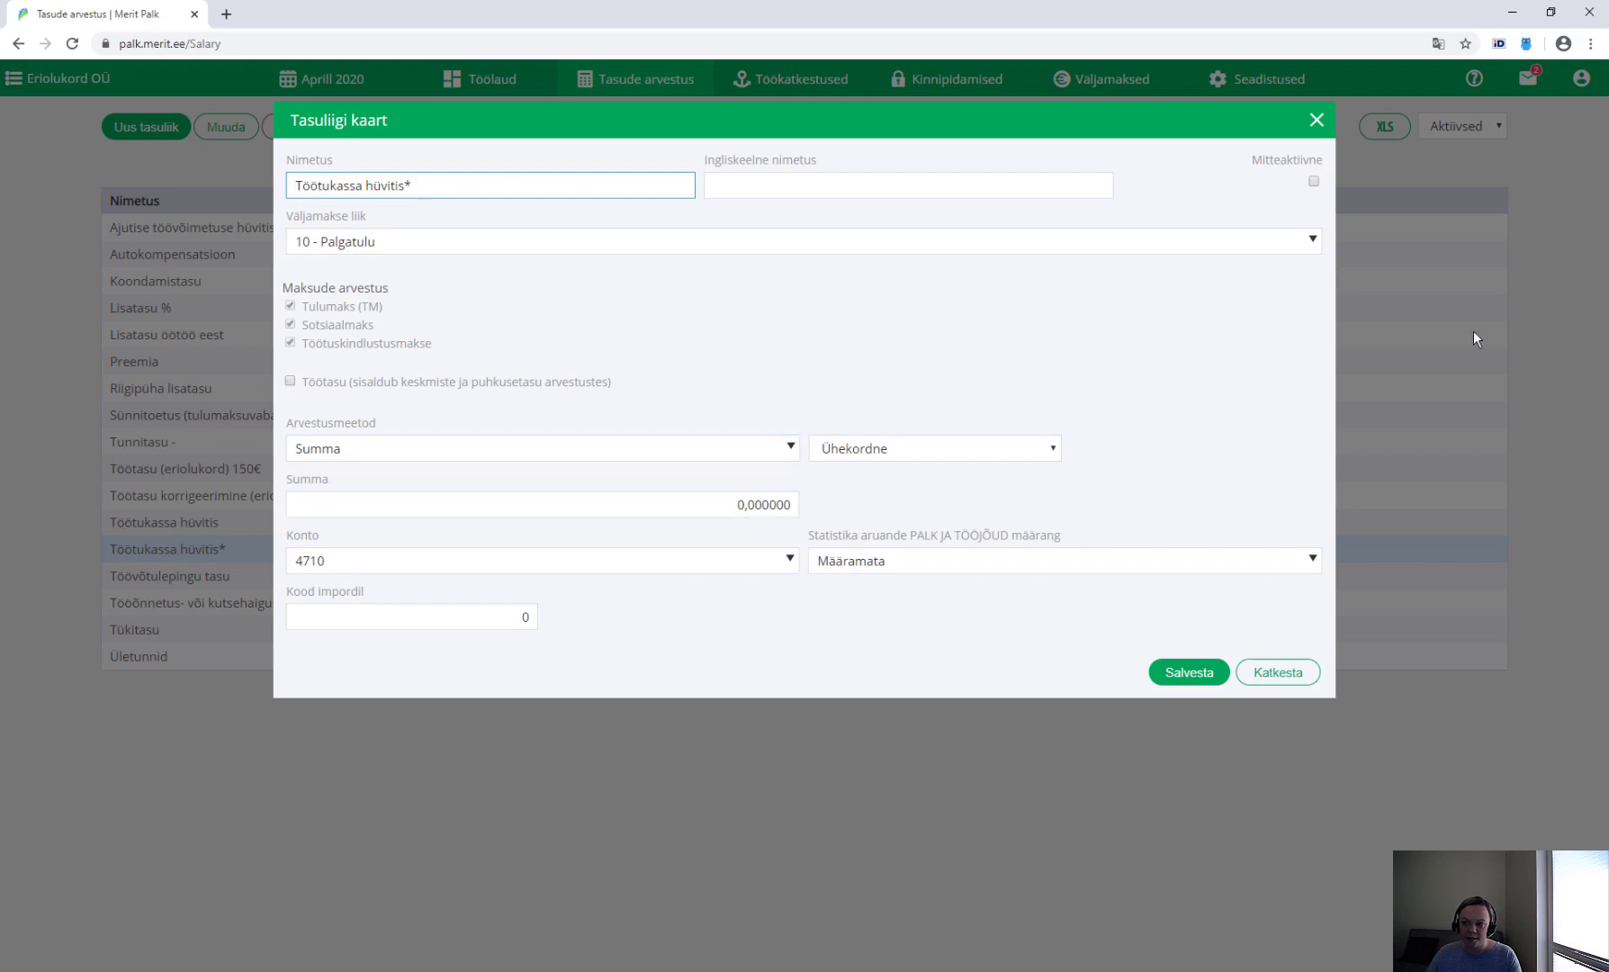
click(1317, 120)
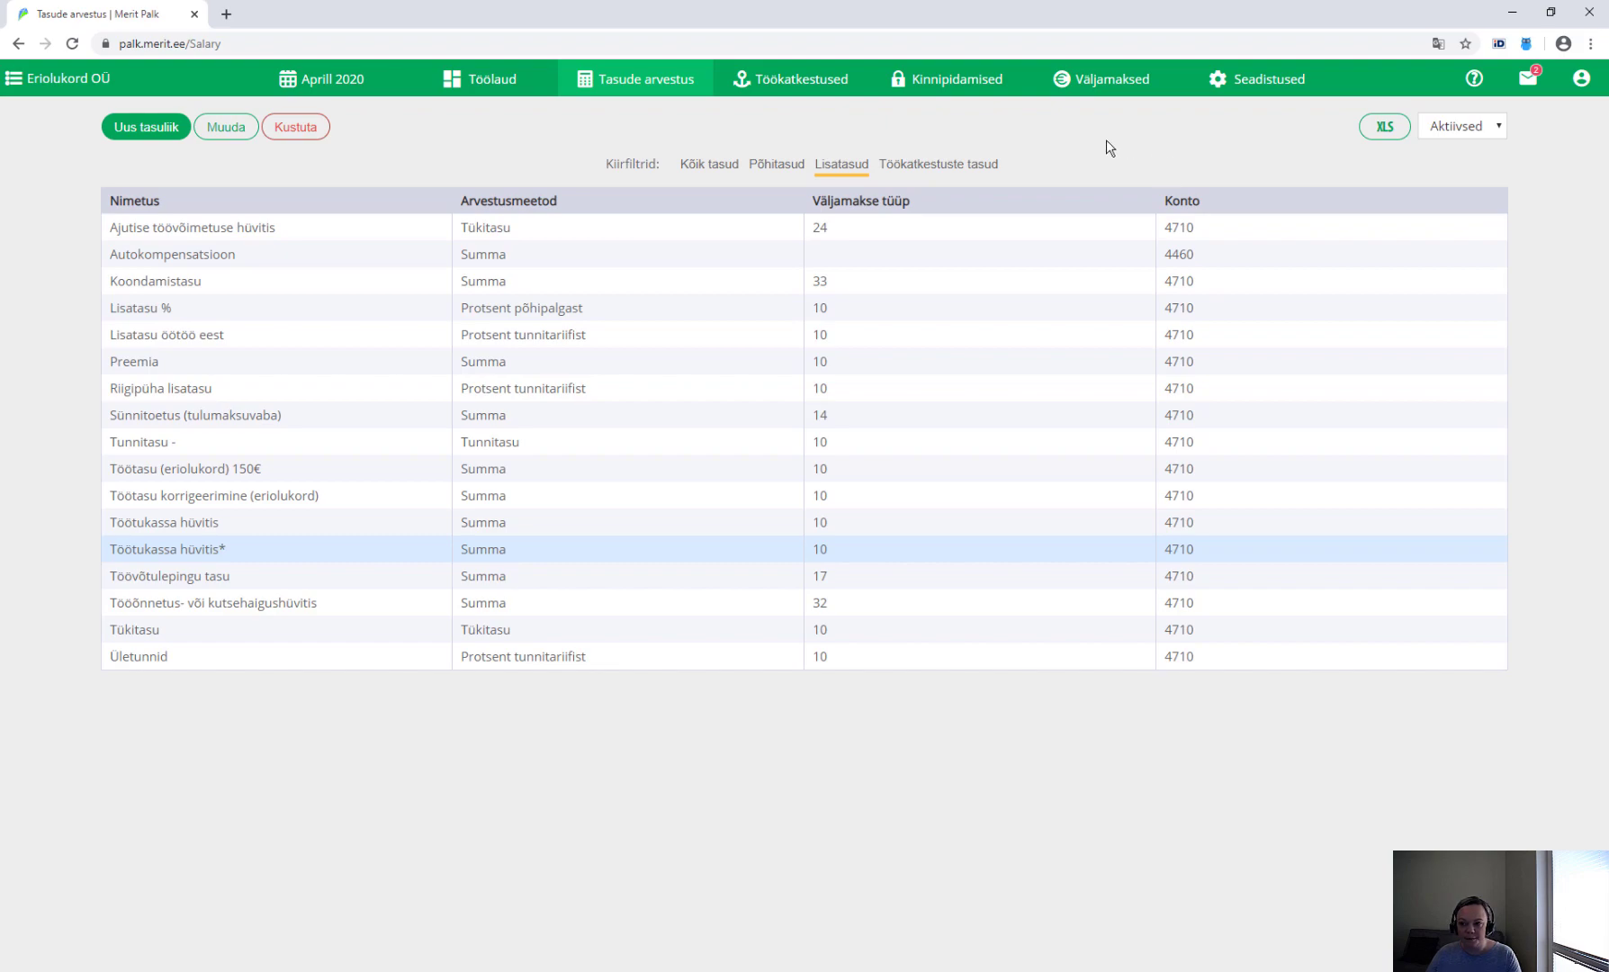
In the employee contract starting 01.01.2020, add a Kuupalk pay agreement row effective from 01.04.2020
click(625, 88)
click(633, 142)
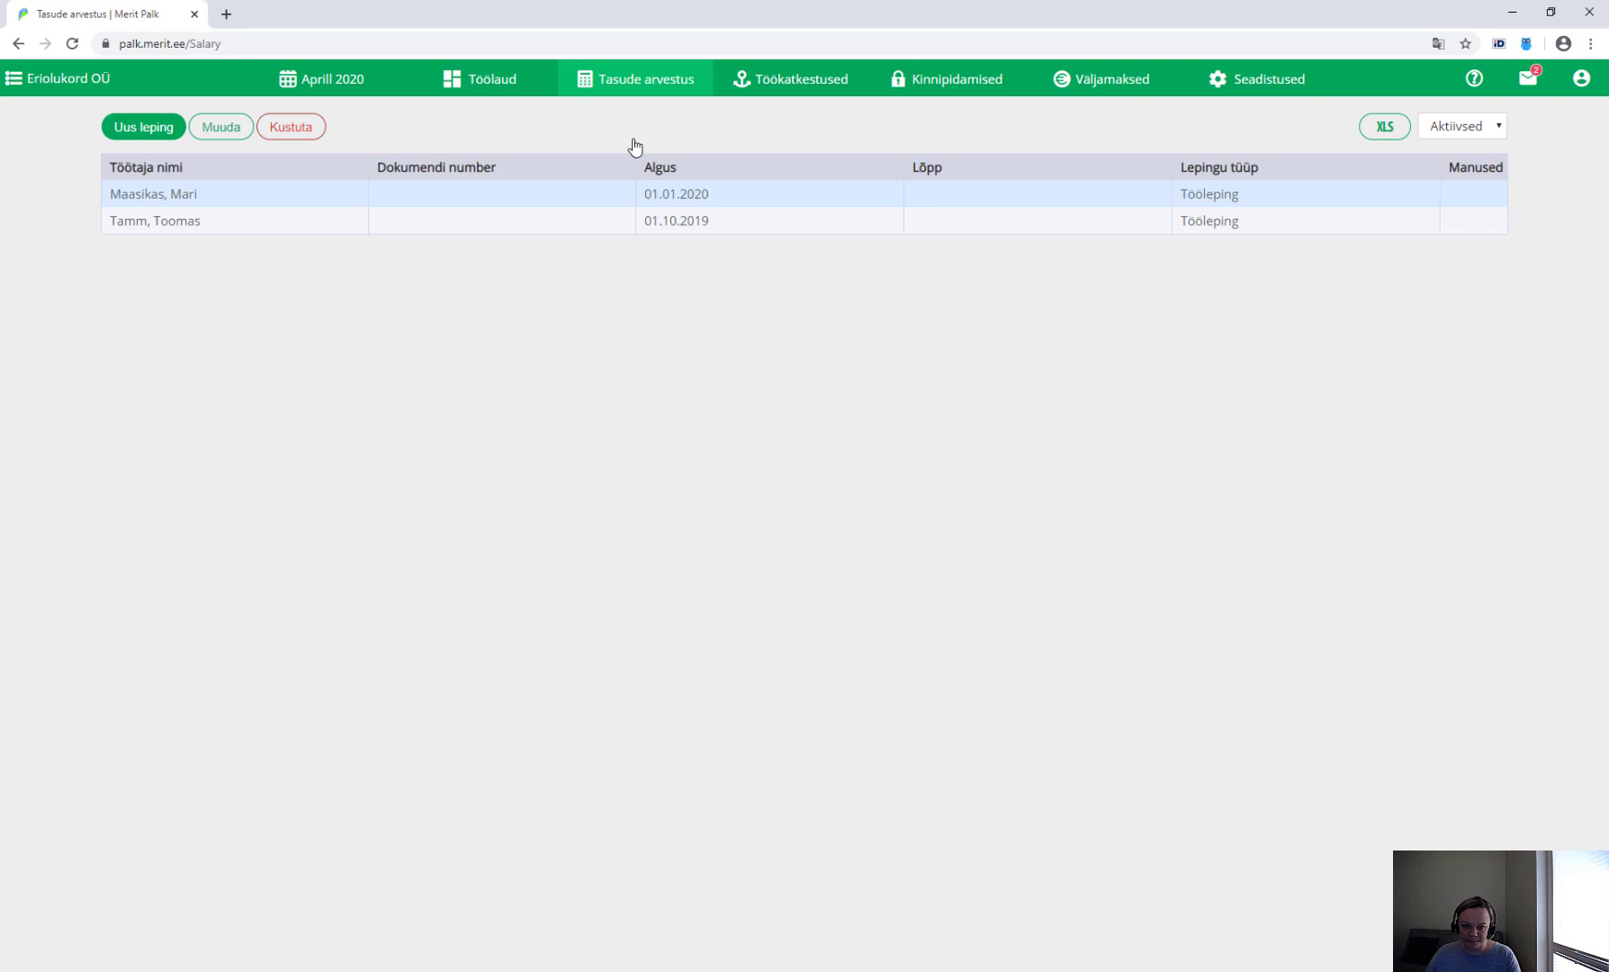
double_click(607, 200)
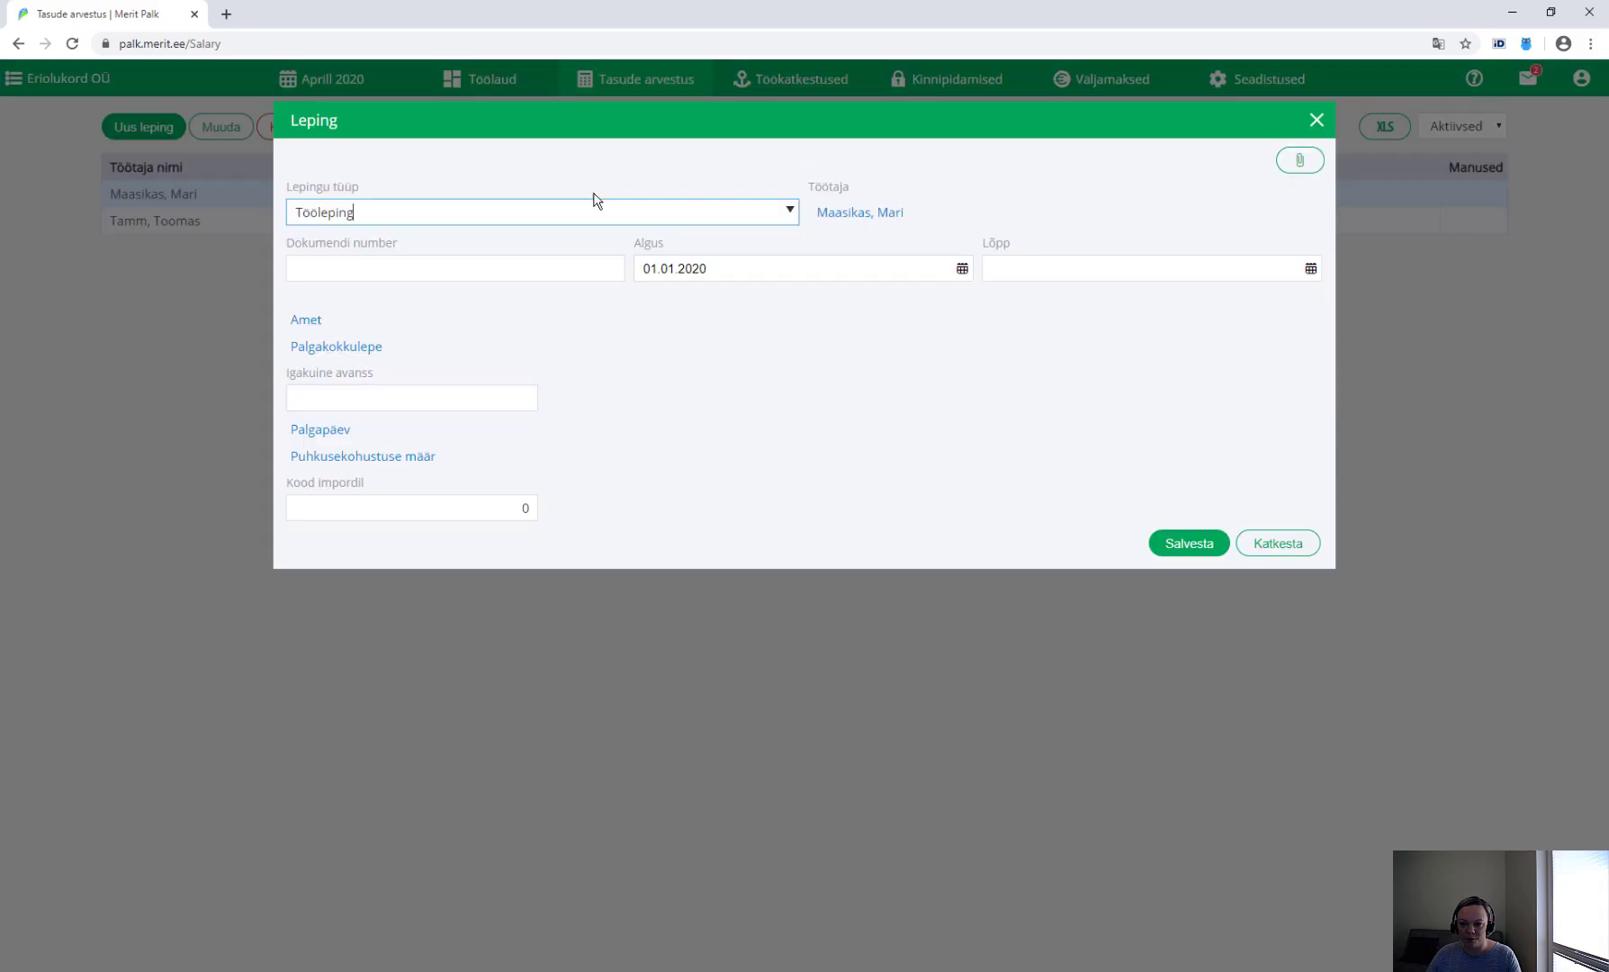
click(364, 347)
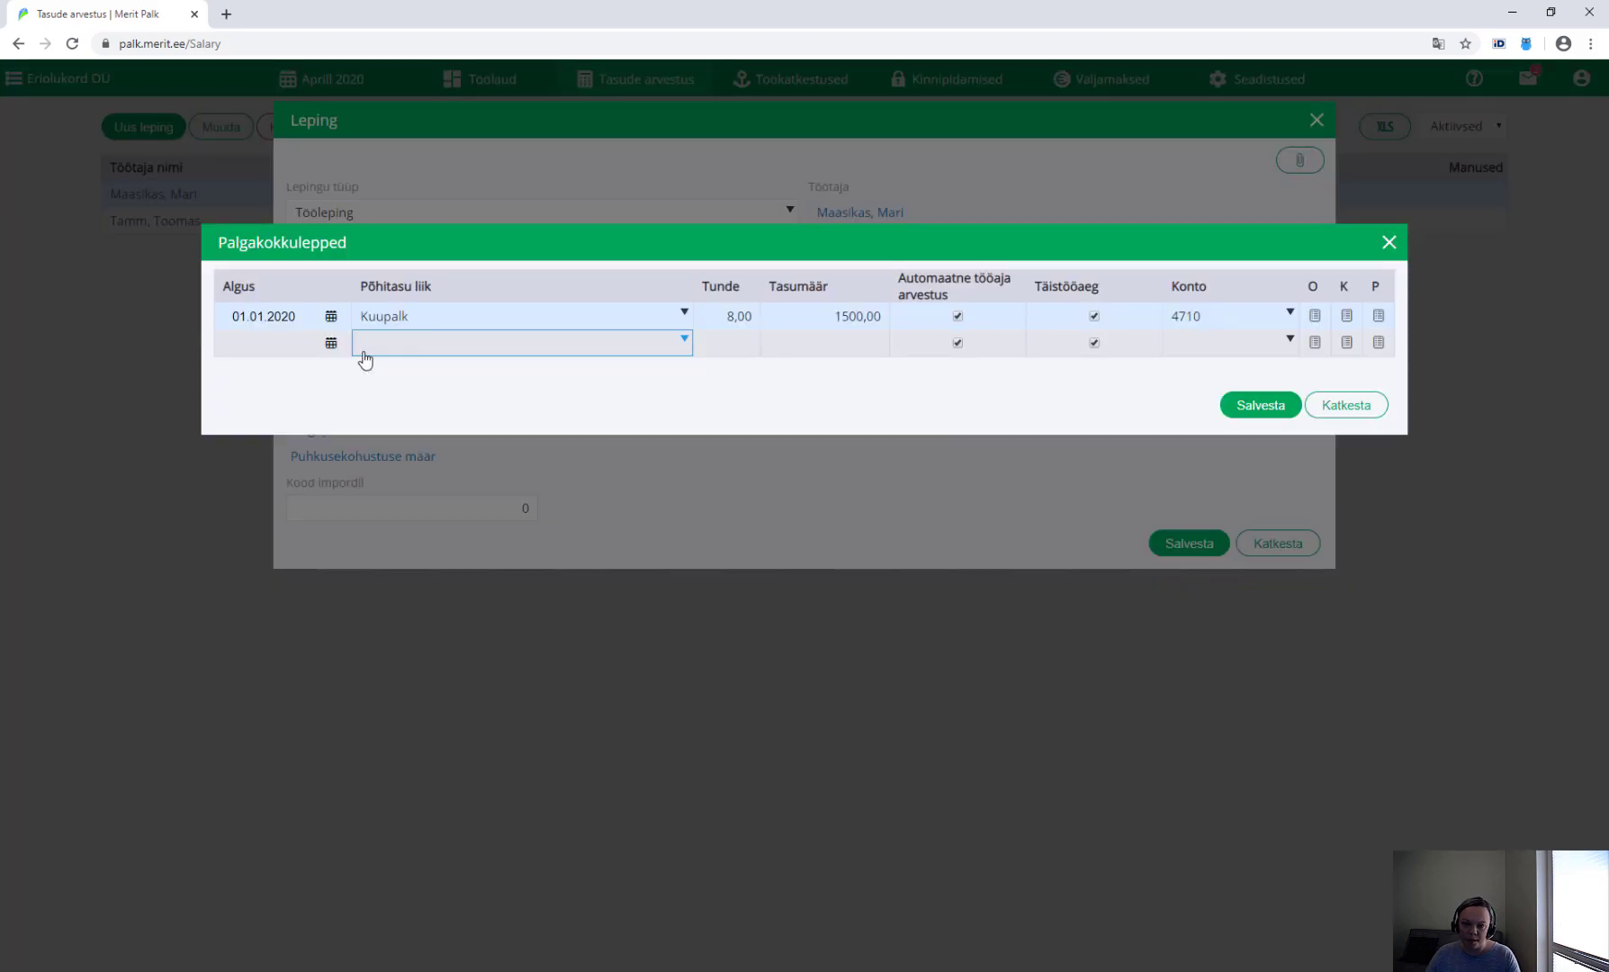
click(307, 348)
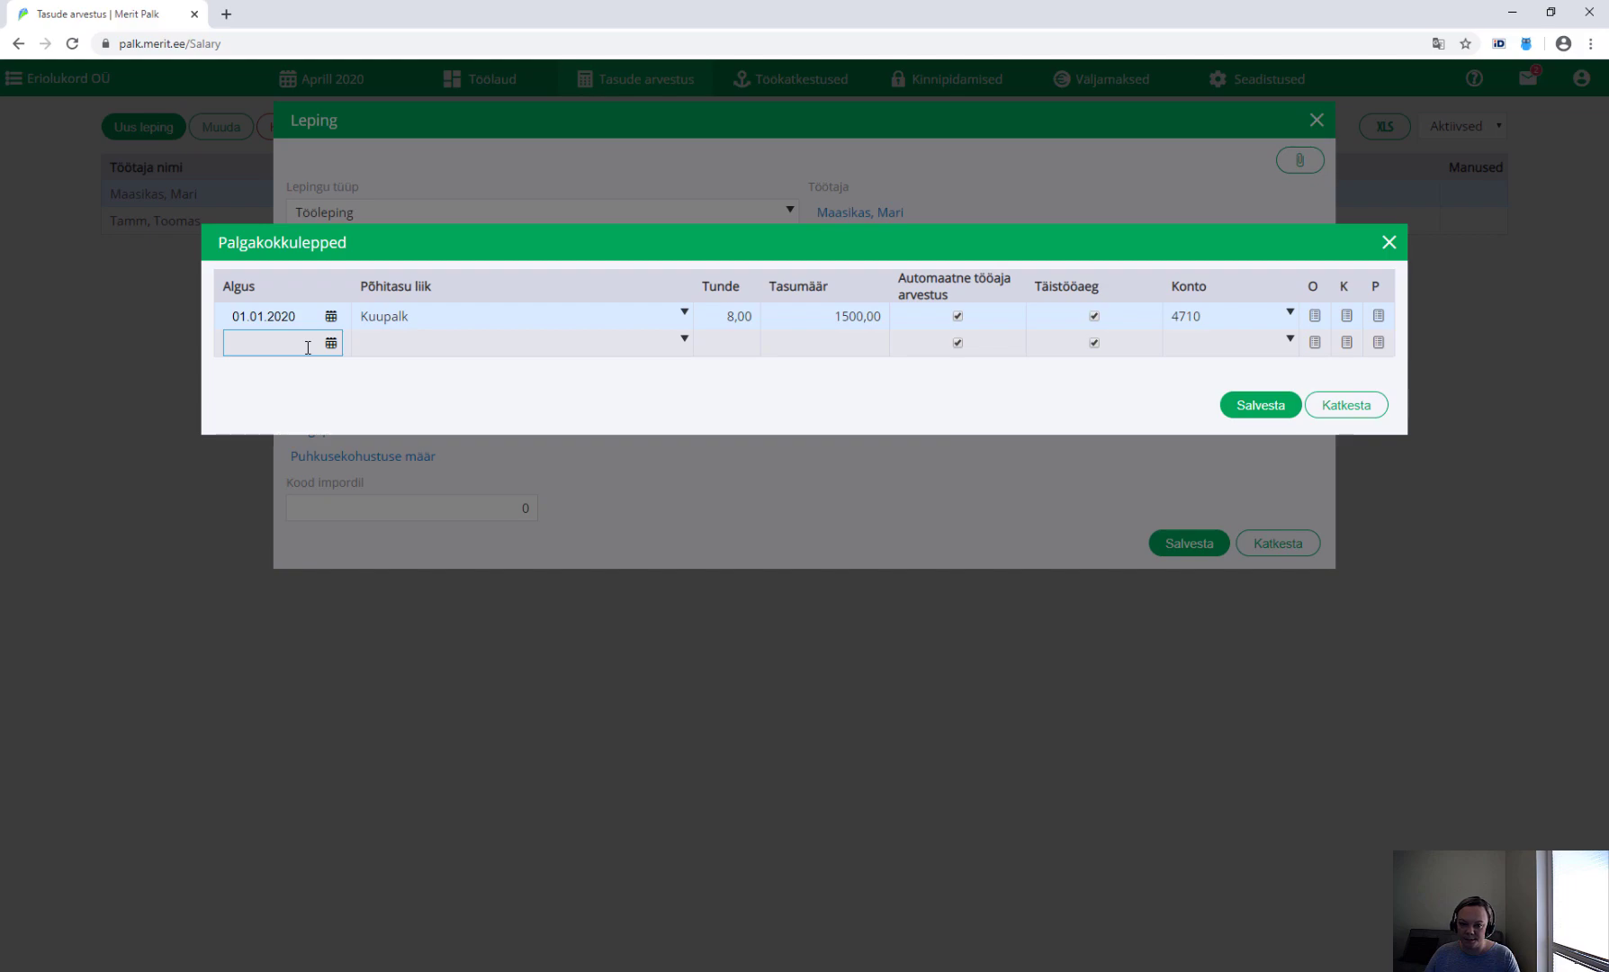
text(01.04)
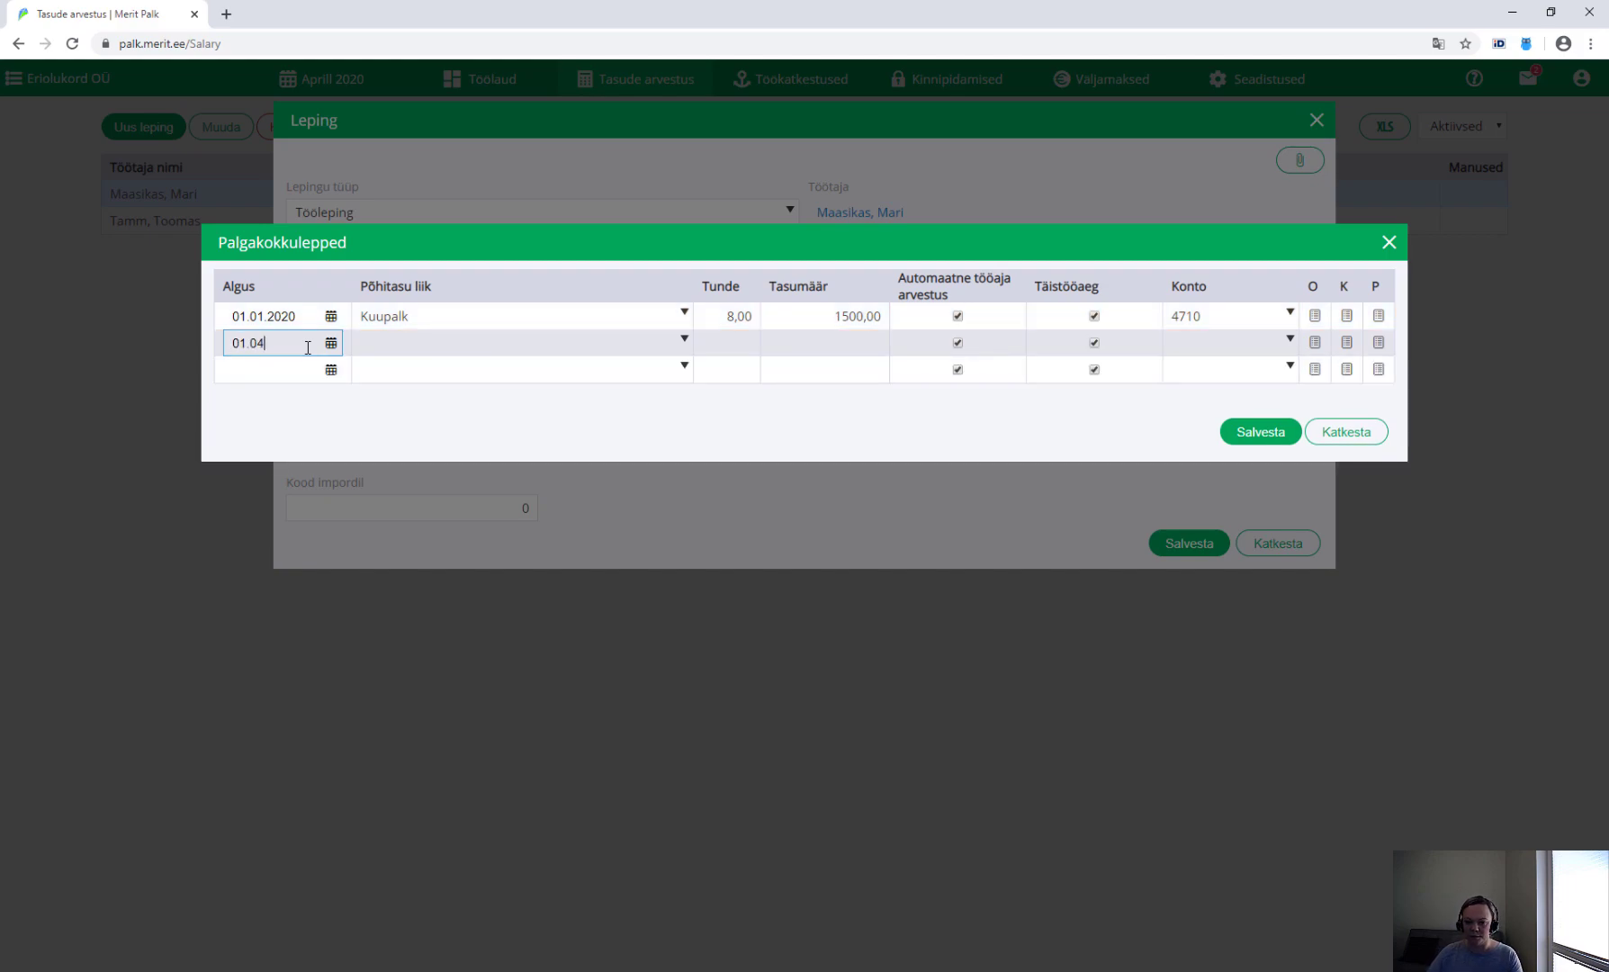
key(Tab)
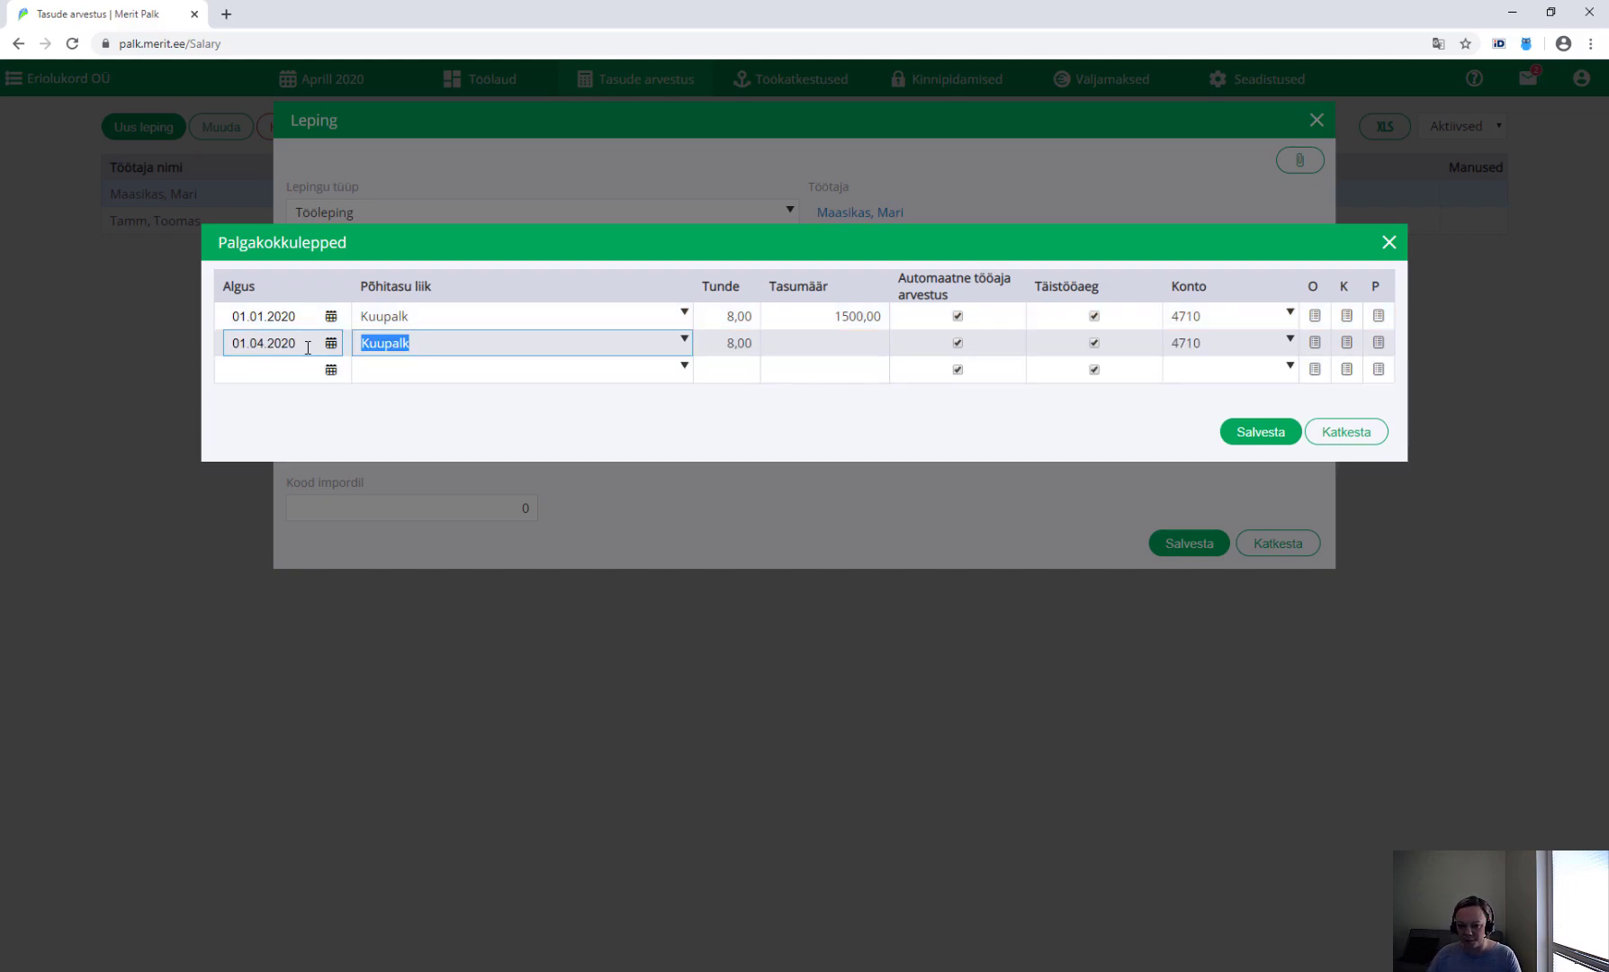
Set the new Kuupalk agreement's rate to 584 and save both the pay agreements and the contract
click(832, 350)
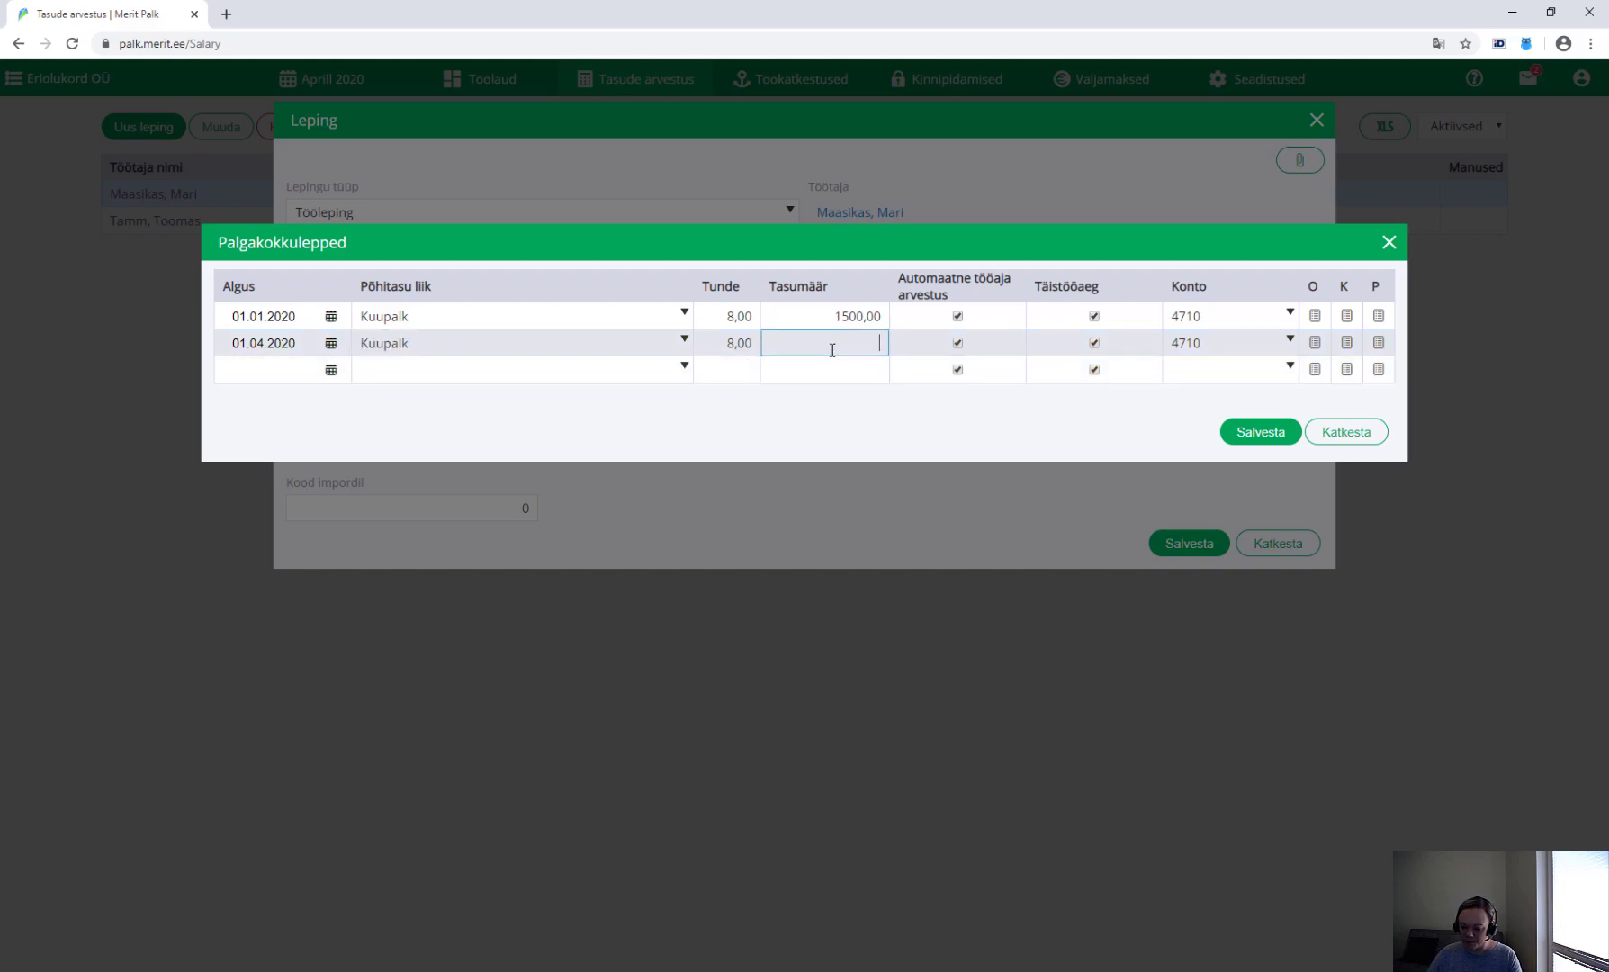
text(584)
key(Tab)
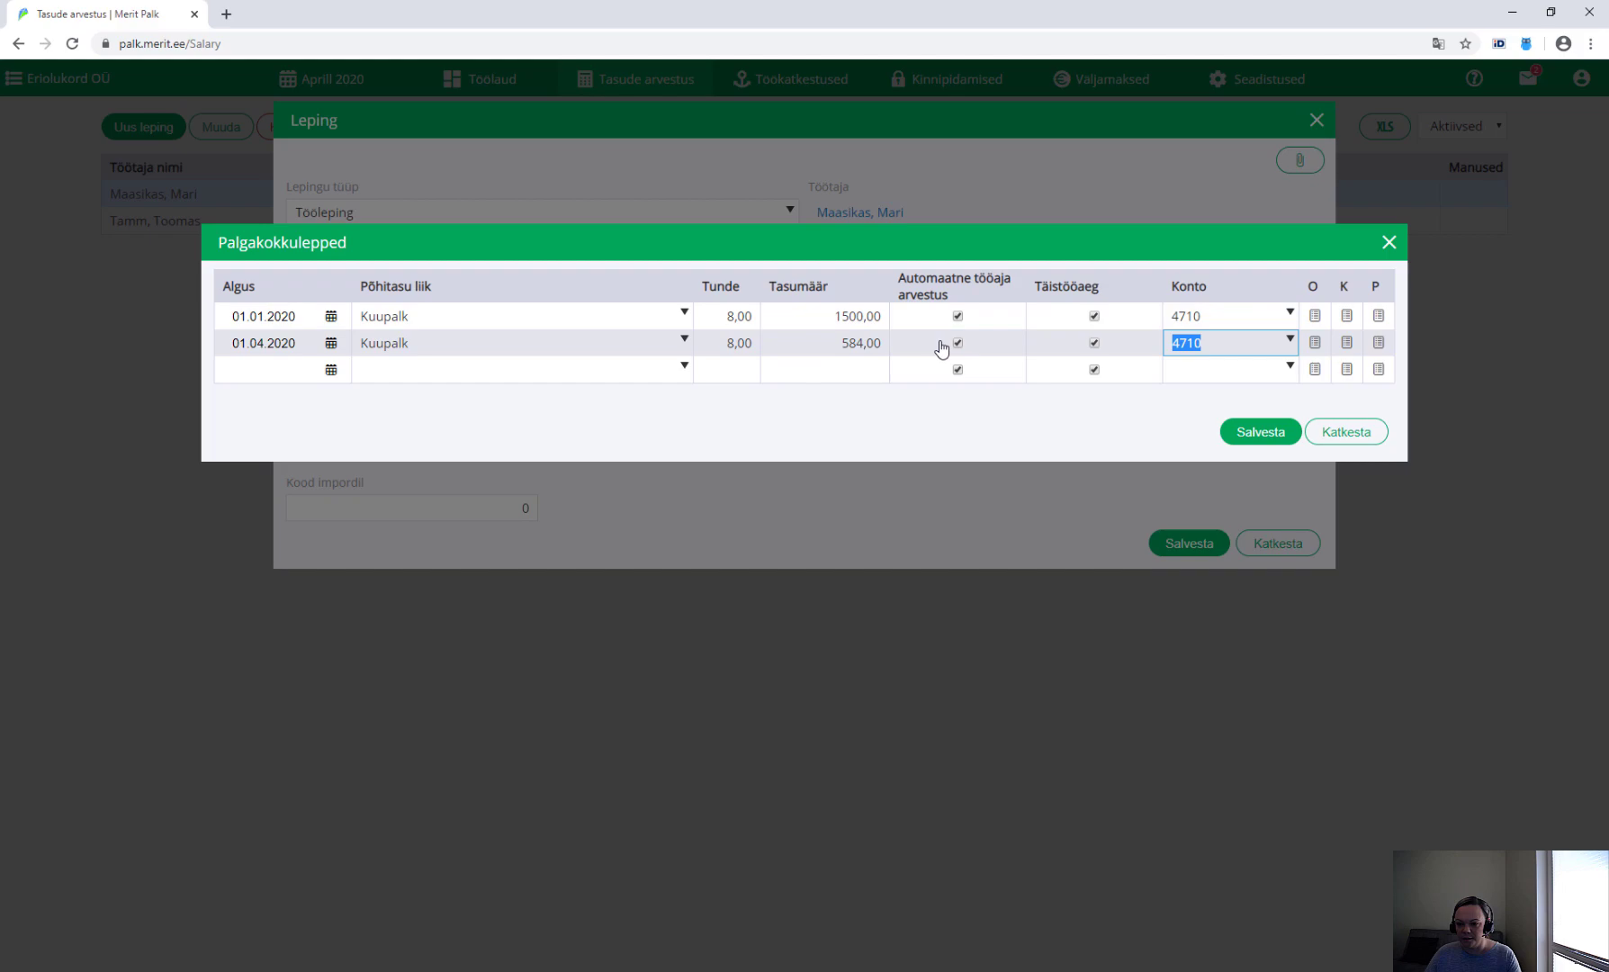
click(1274, 443)
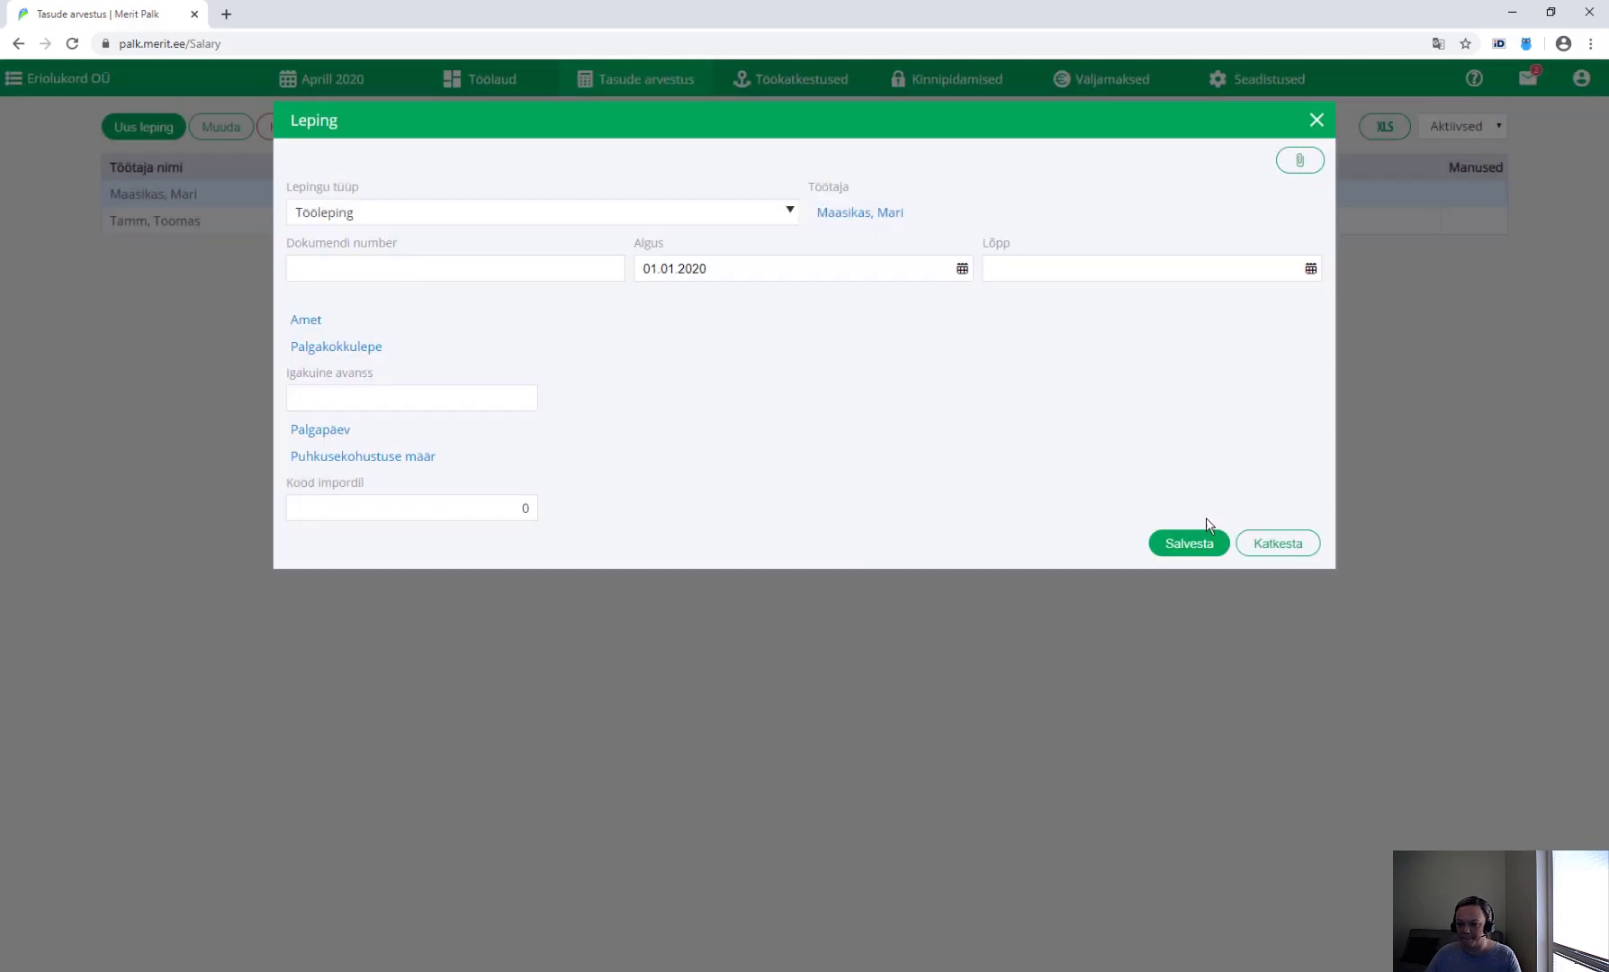
click(1189, 544)
In the employee contract starting 01.10.2019, add a Tunnitasu pay agreement row effective from 01.04.2020
double_click(584, 225)
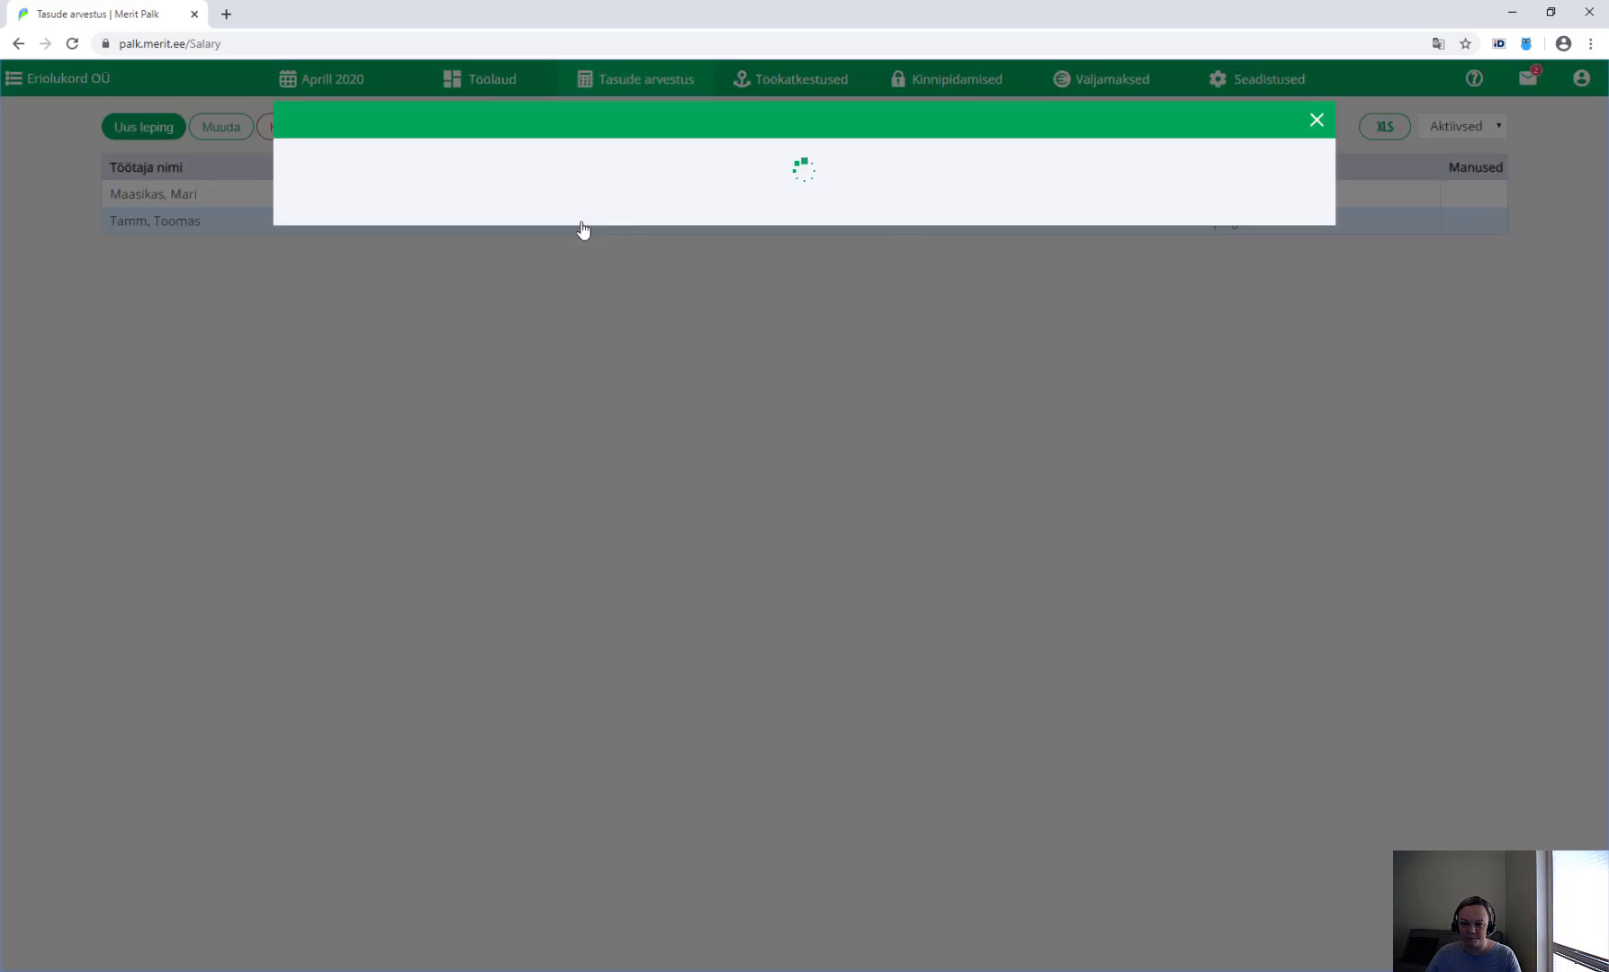
click(361, 345)
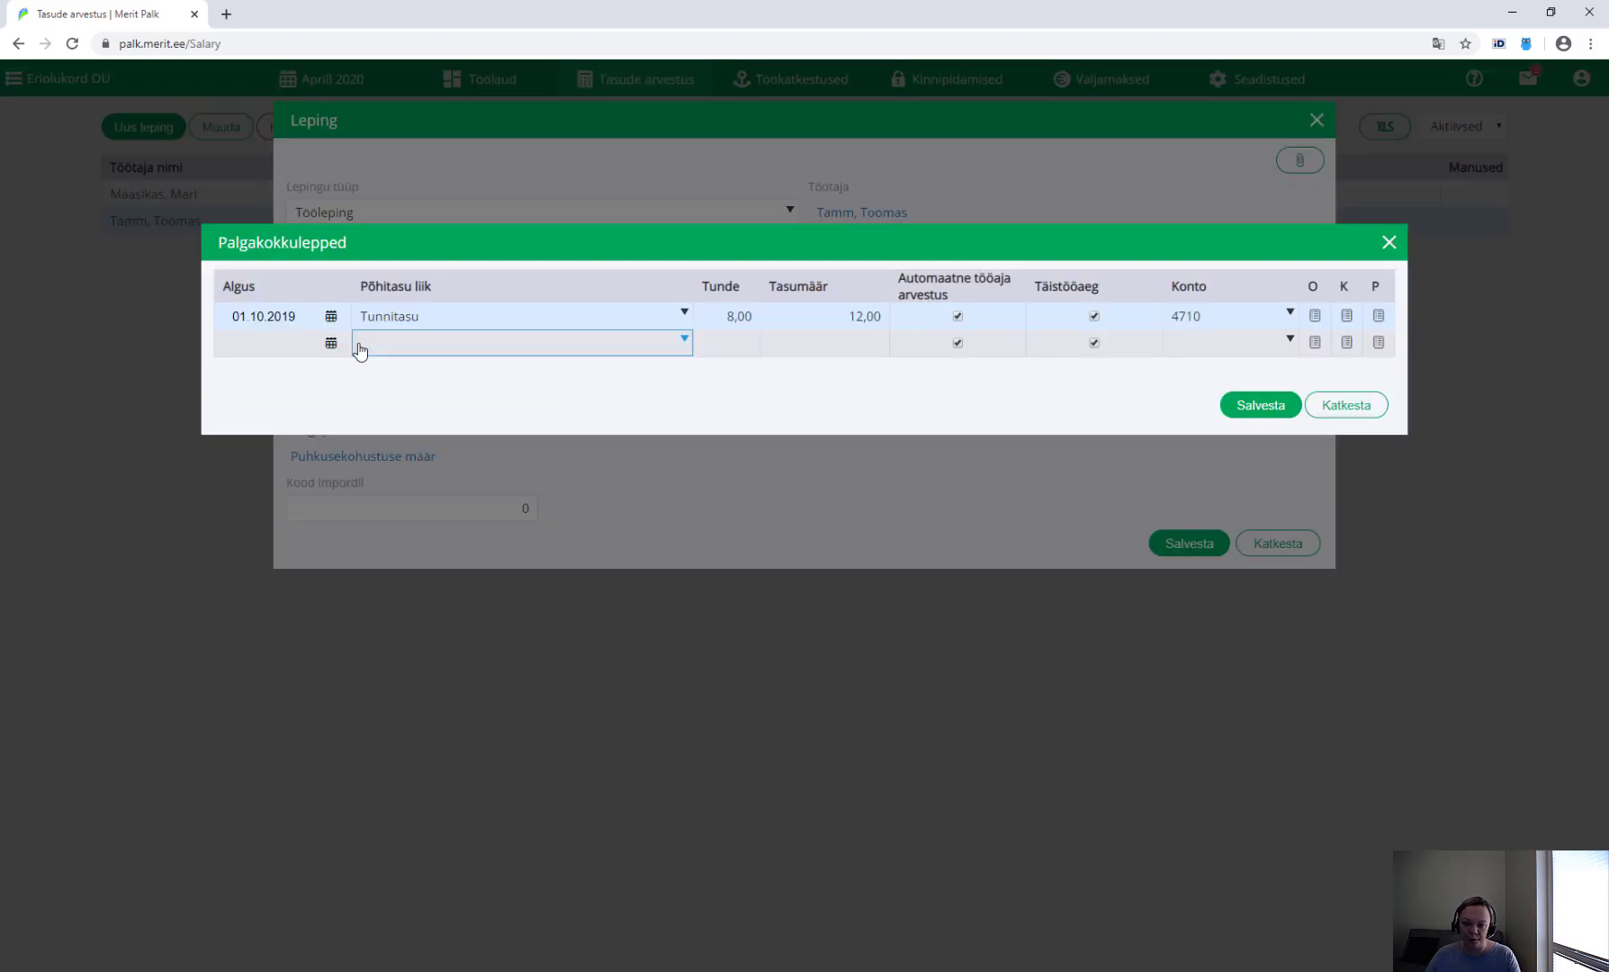
click(277, 346)
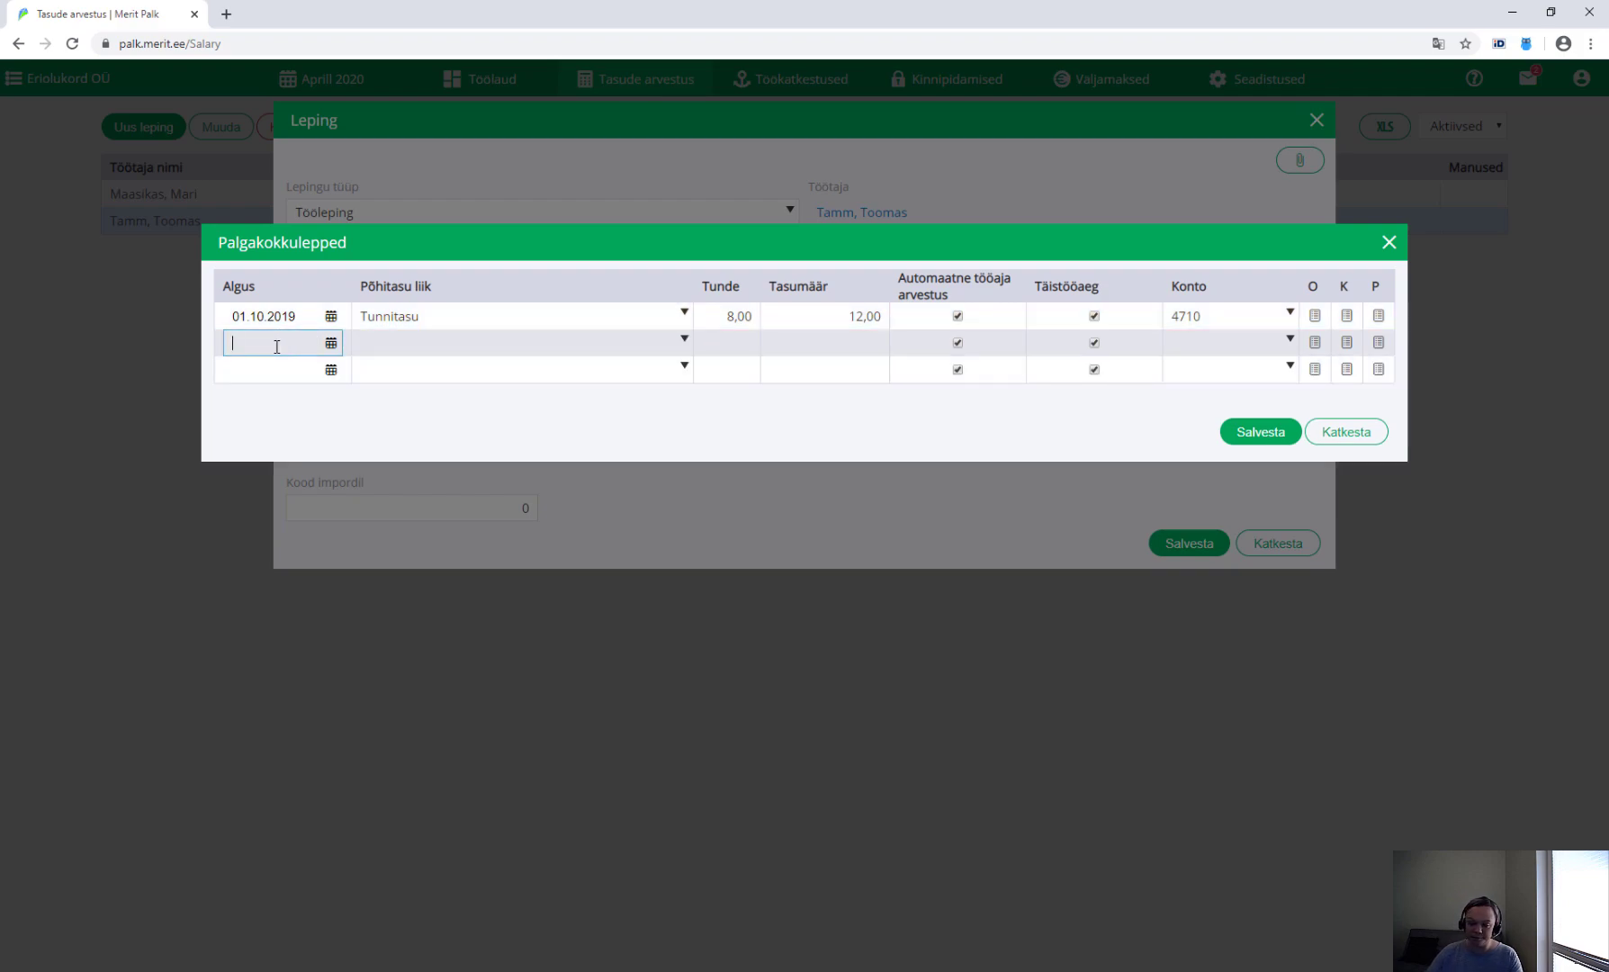
text(01.04)
key(Tab)
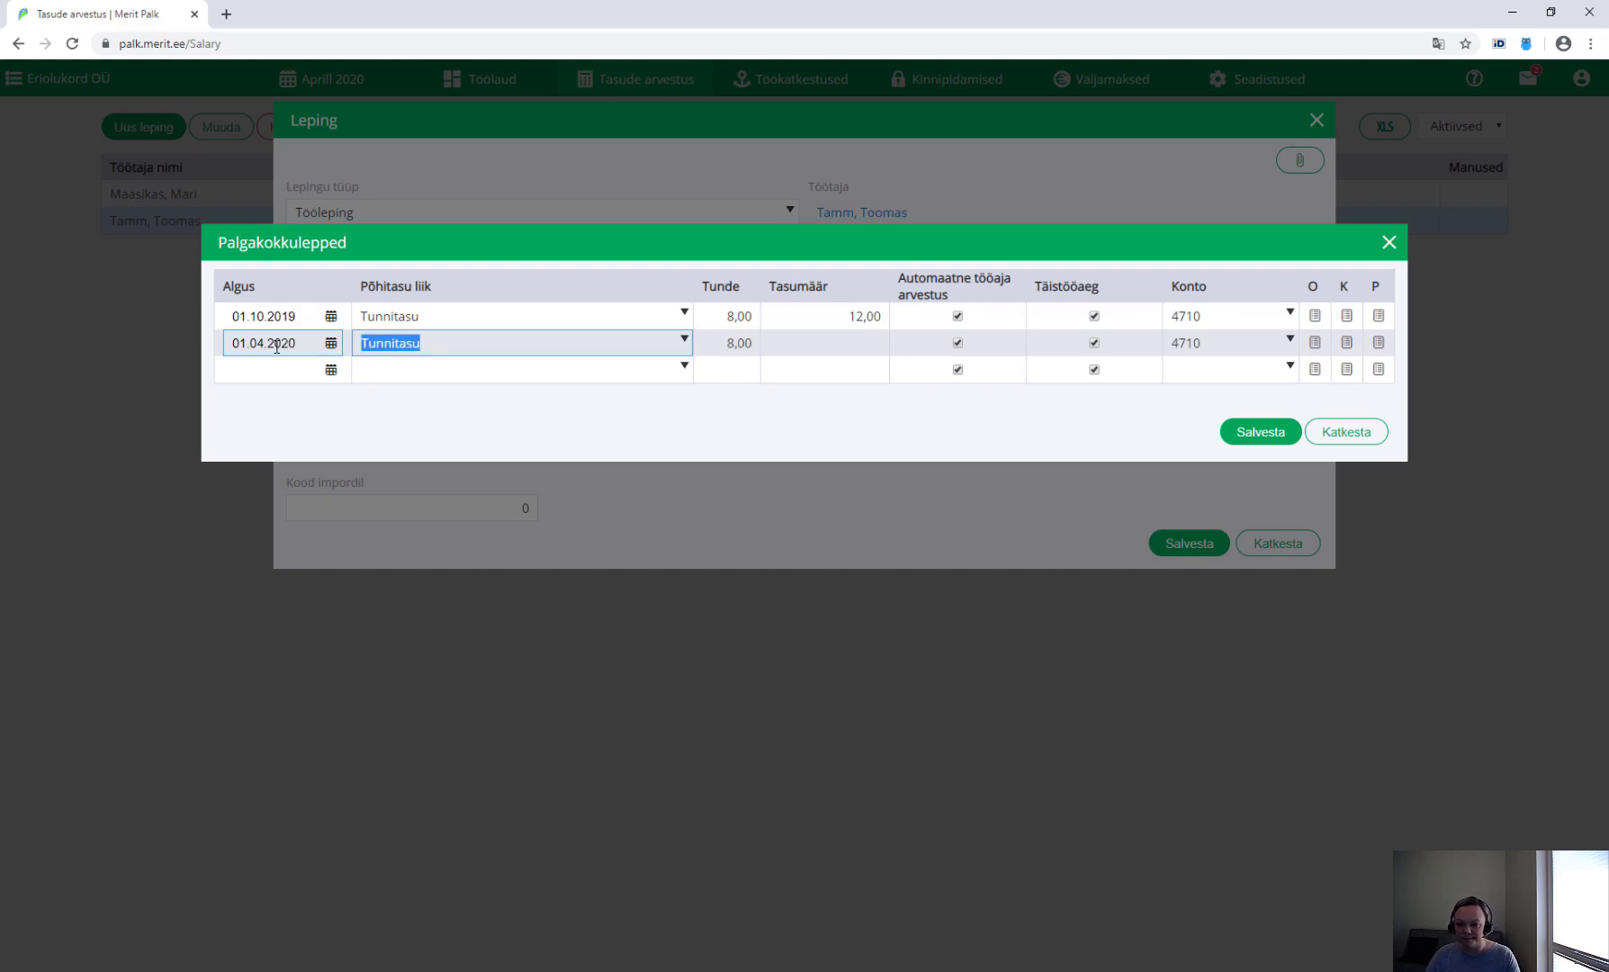
Set the new Tunnitasu agreement's daily hours to 5,6 and its hourly rate to 12
click(724, 342)
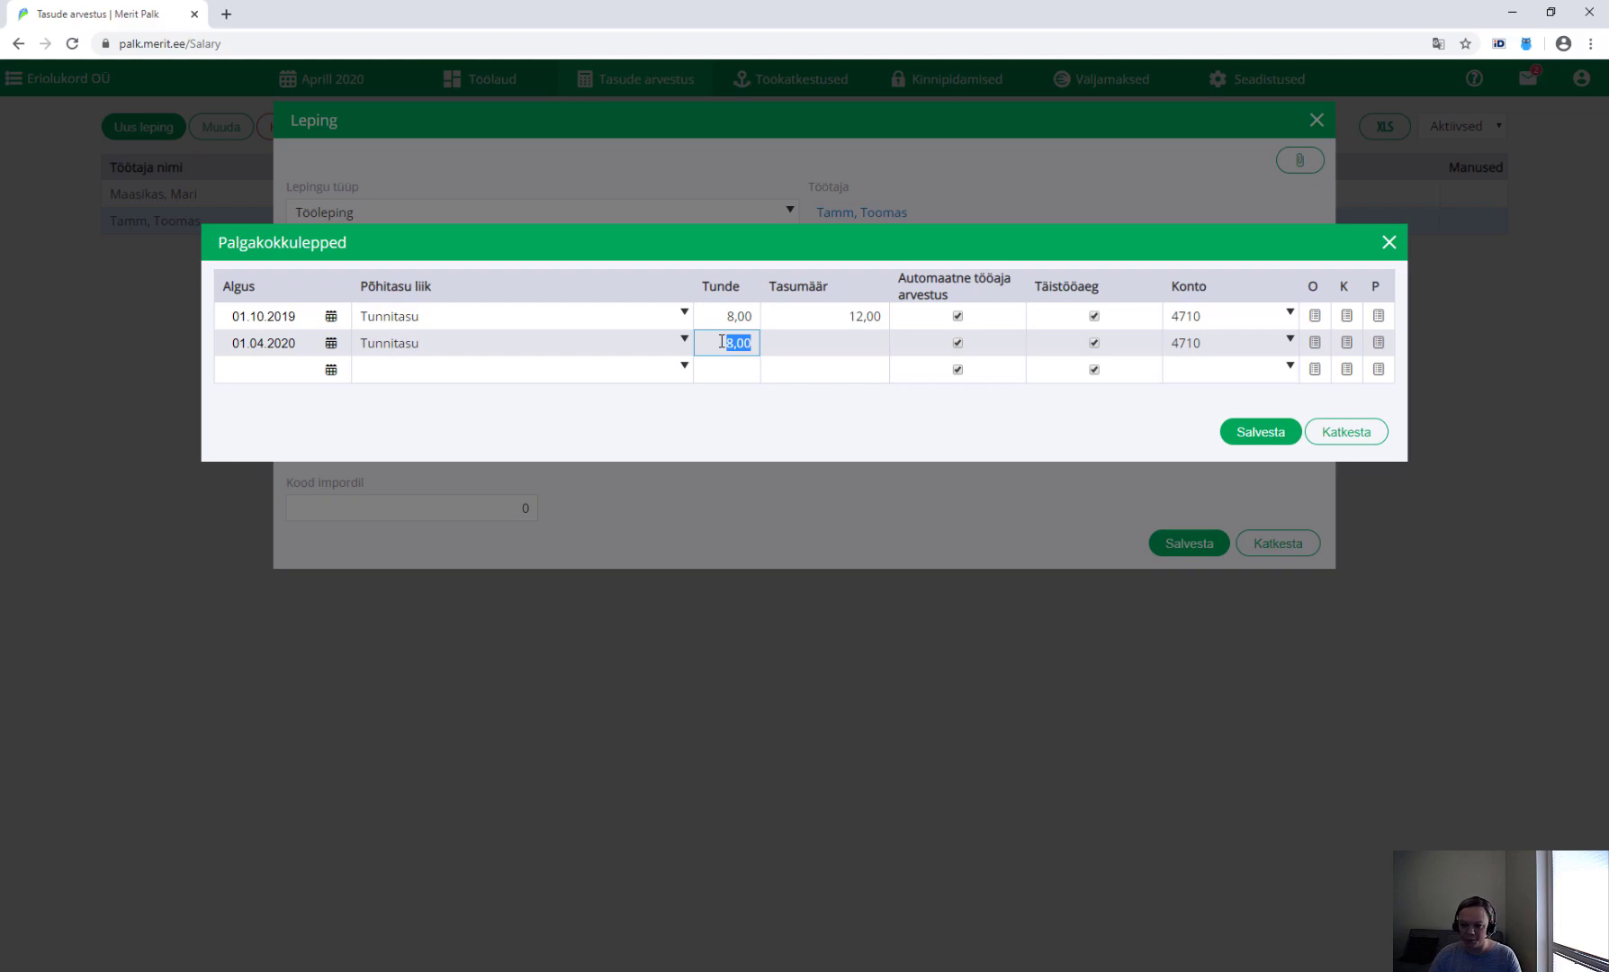
text(5,6)
key(Tab)
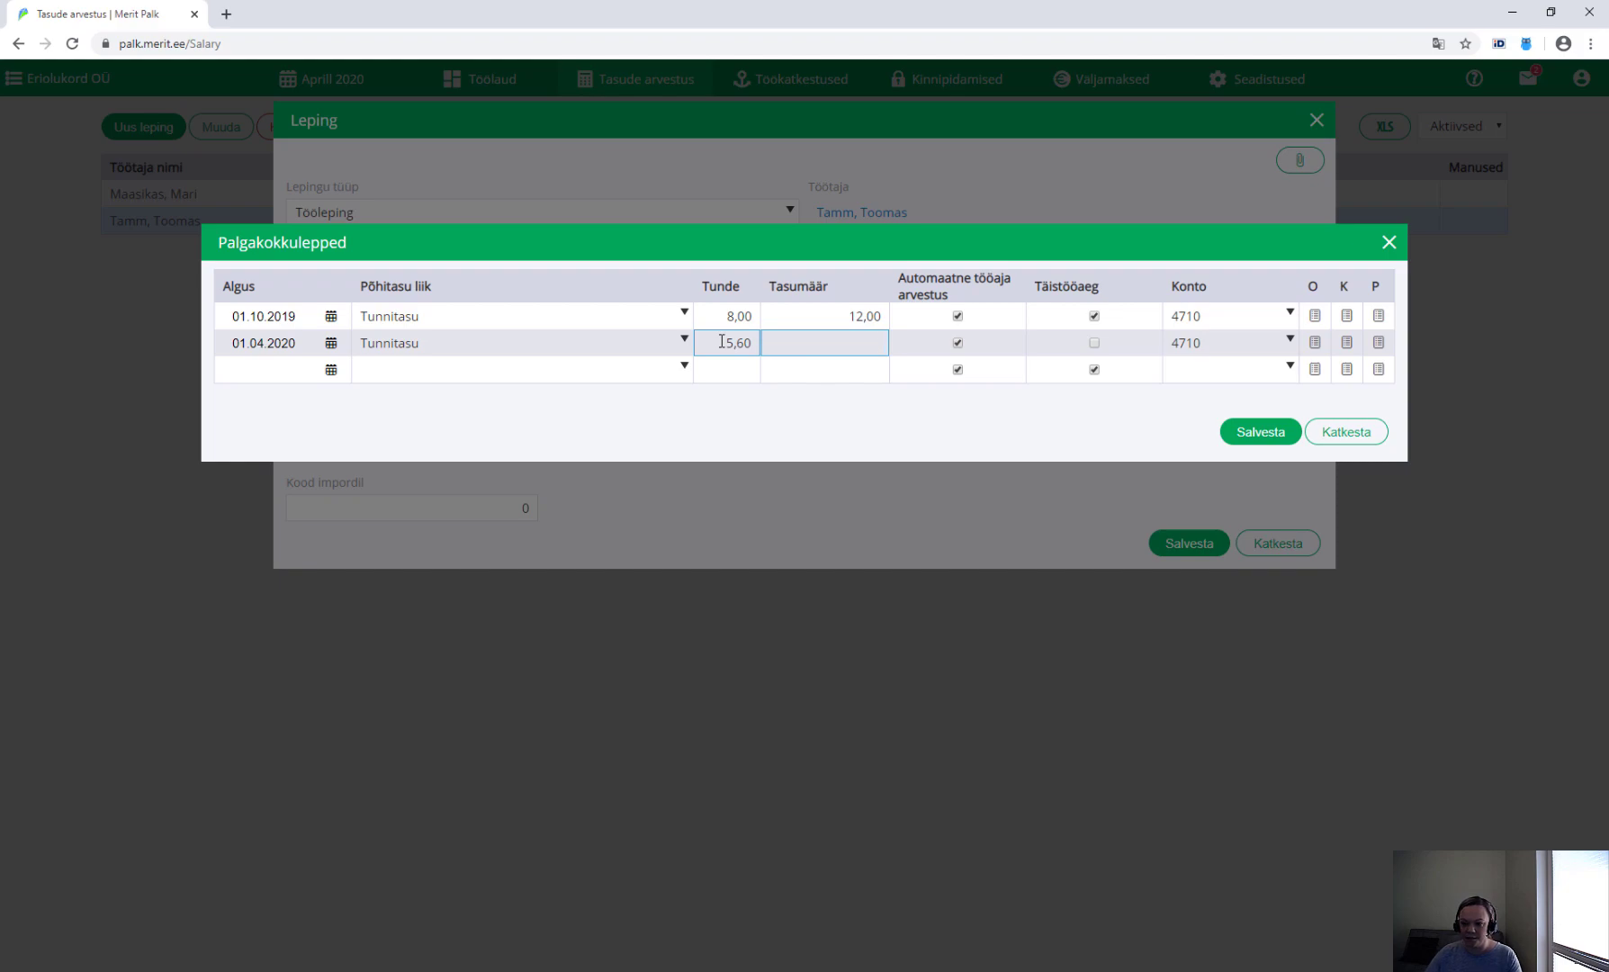
text(12)
key(Tab)
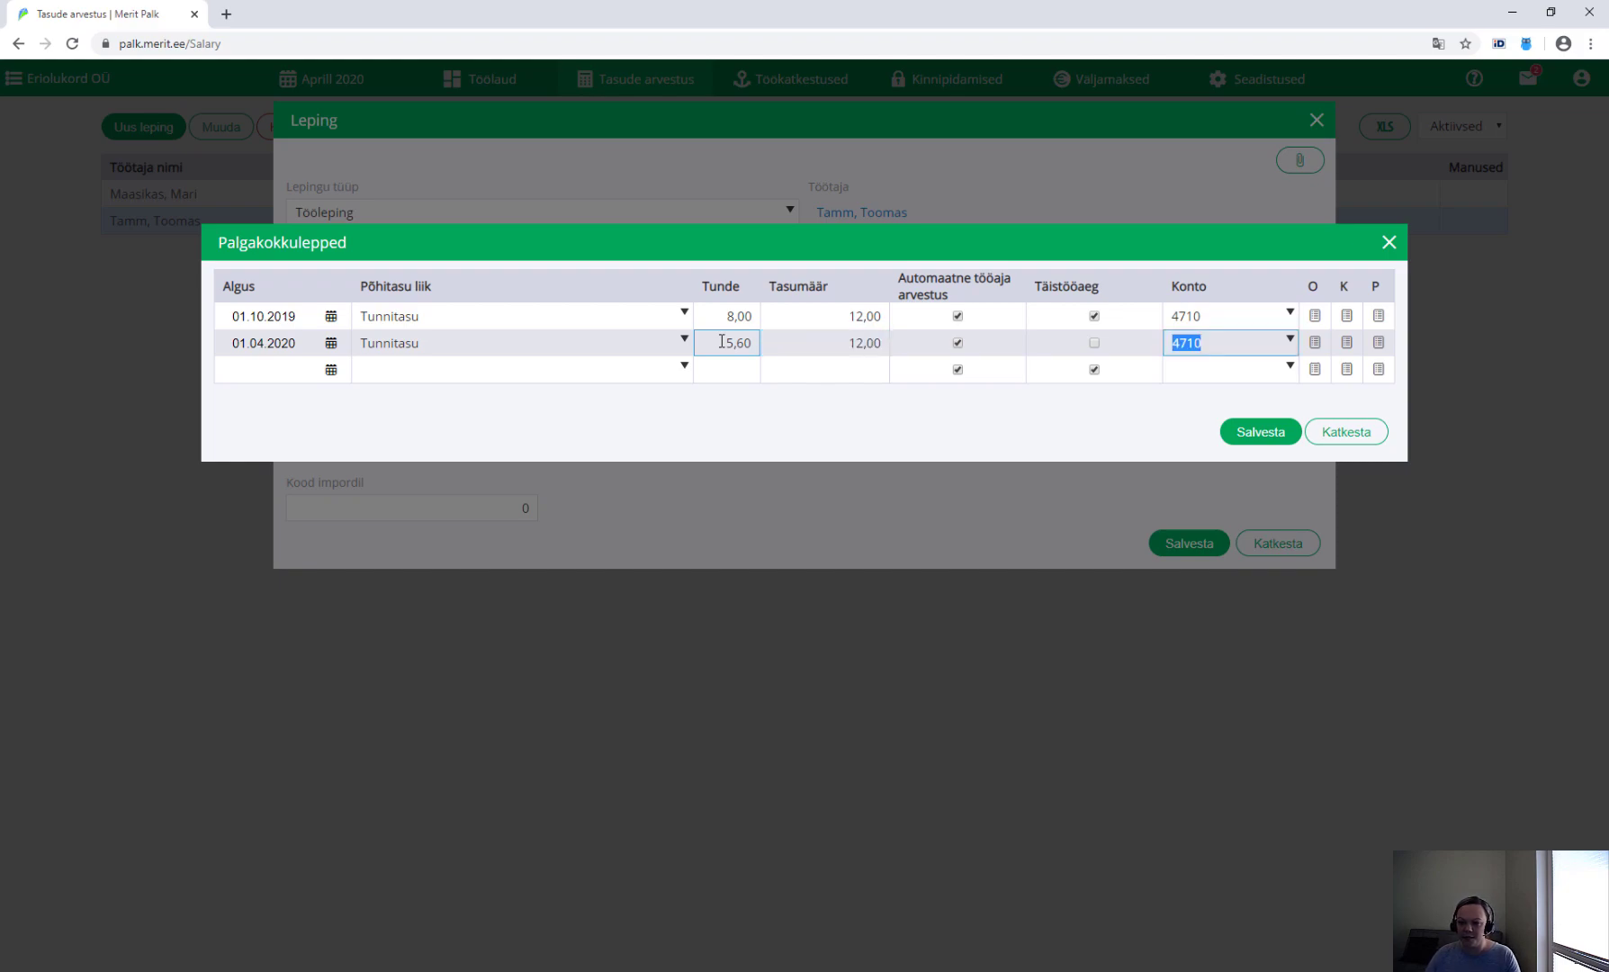
click(805, 338)
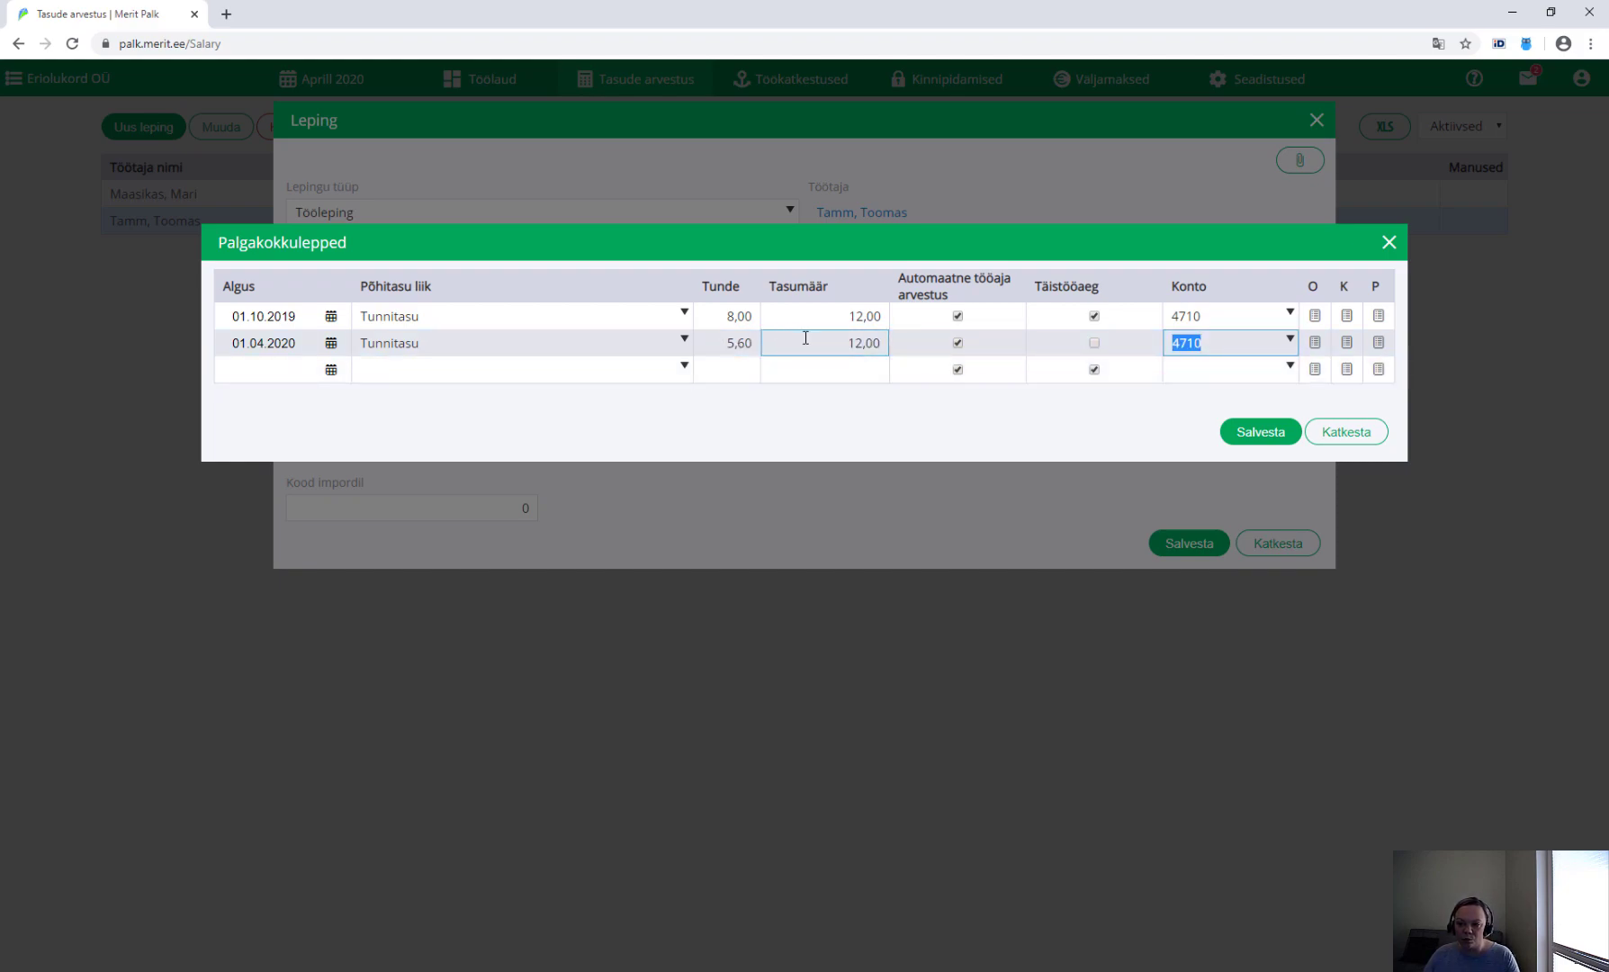
Turn off automatic working time calculation for the 01.04.2020 Tunnitasu agreement, and save the pay agreements and the contract
click(957, 343)
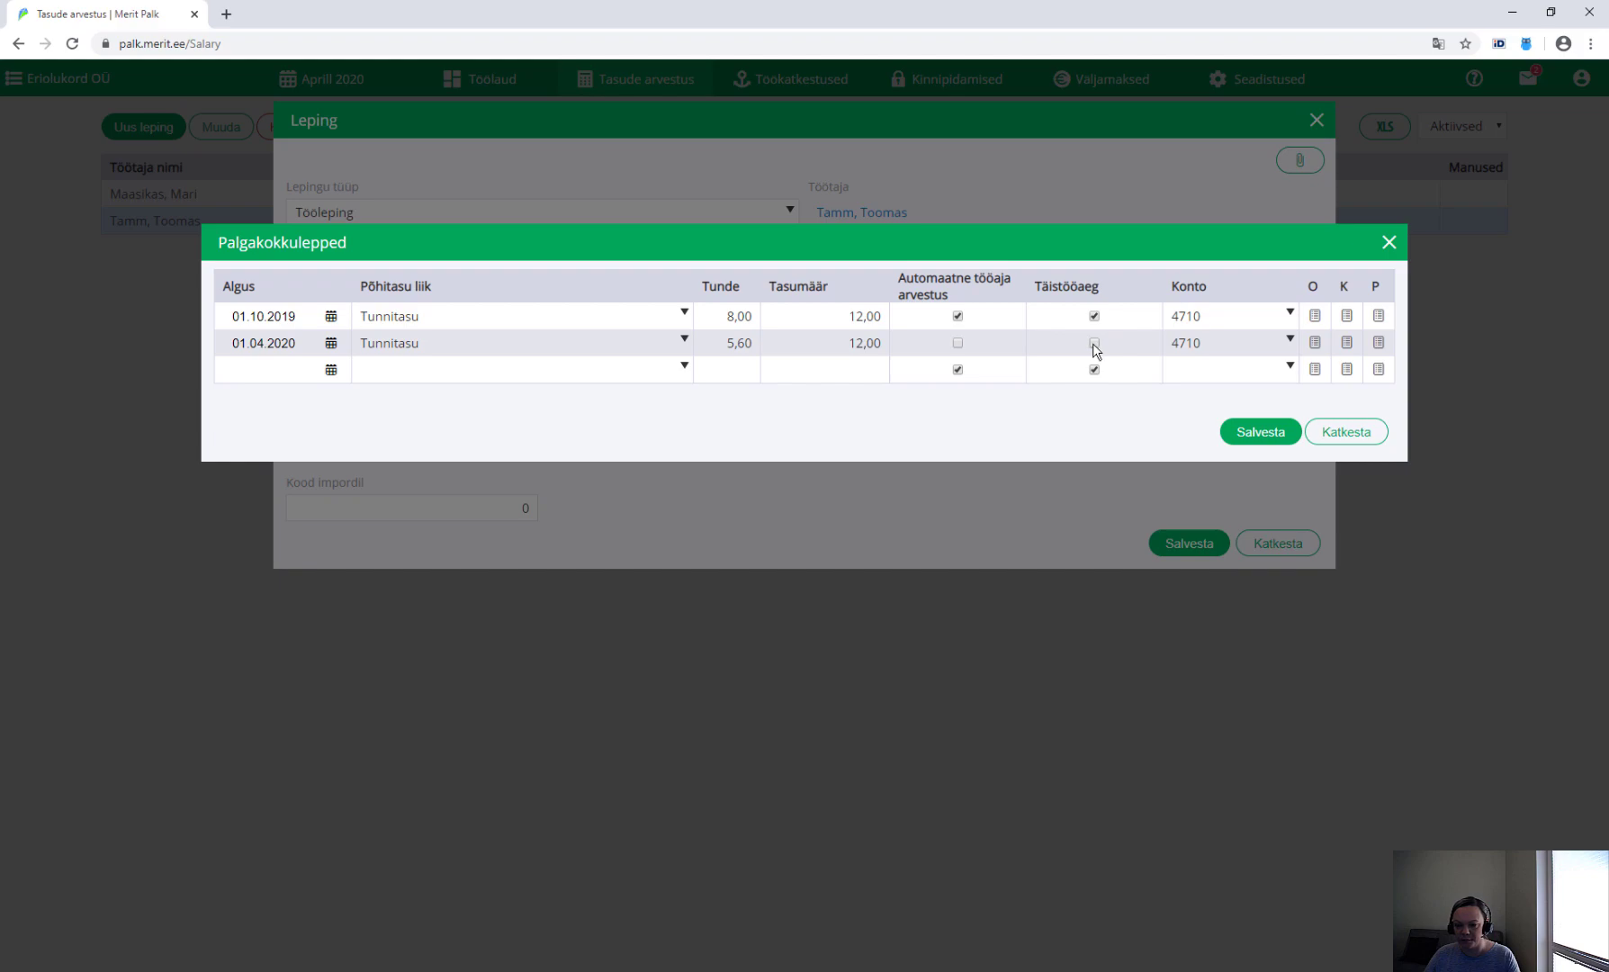
click(723, 348)
click(1258, 434)
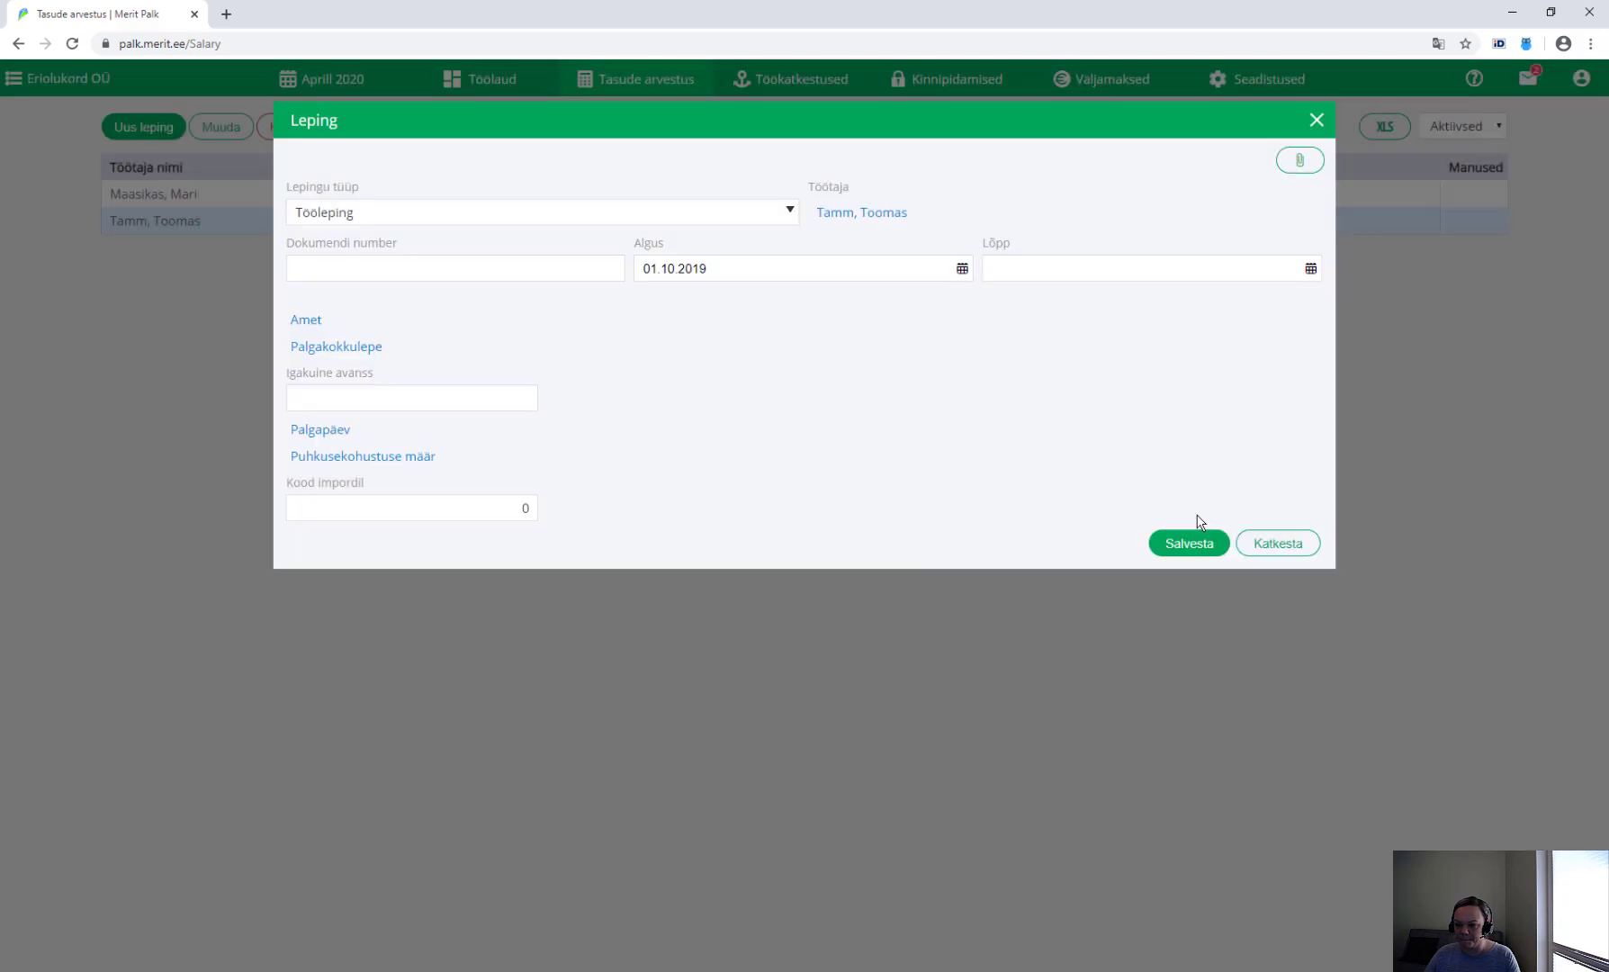
click(1188, 545)
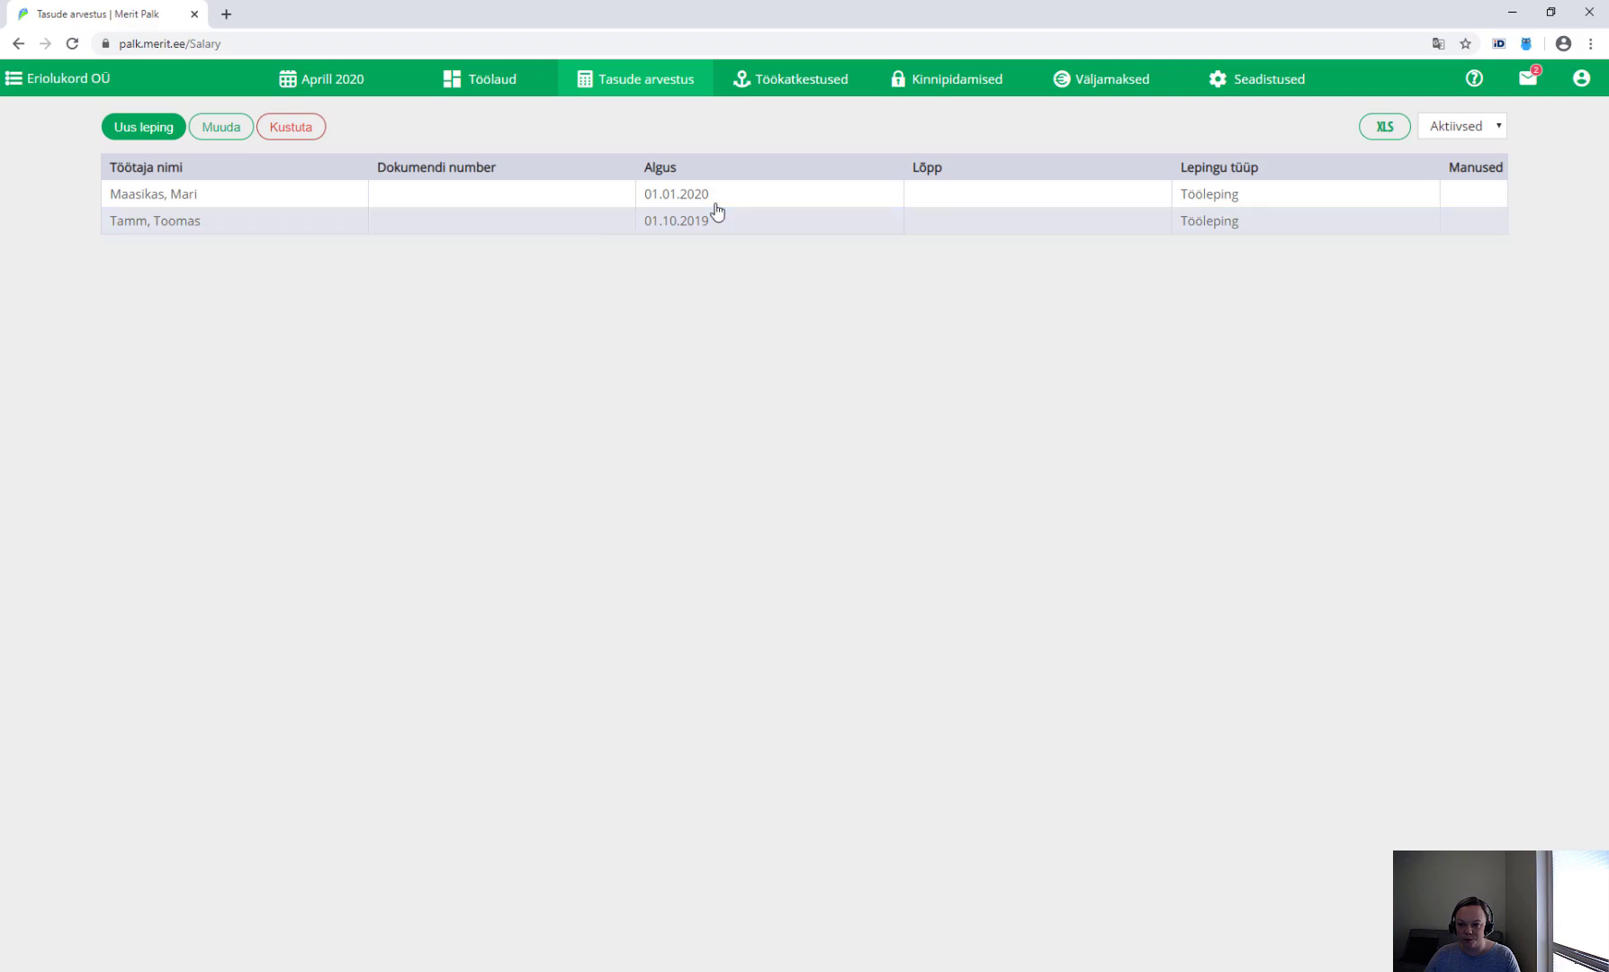
In the "1 - Põhitasud" pay calculation document, add a "Töötasu (eriolukord) 150€" row for the employee paid by Kuupalk
click(625, 86)
click(623, 112)
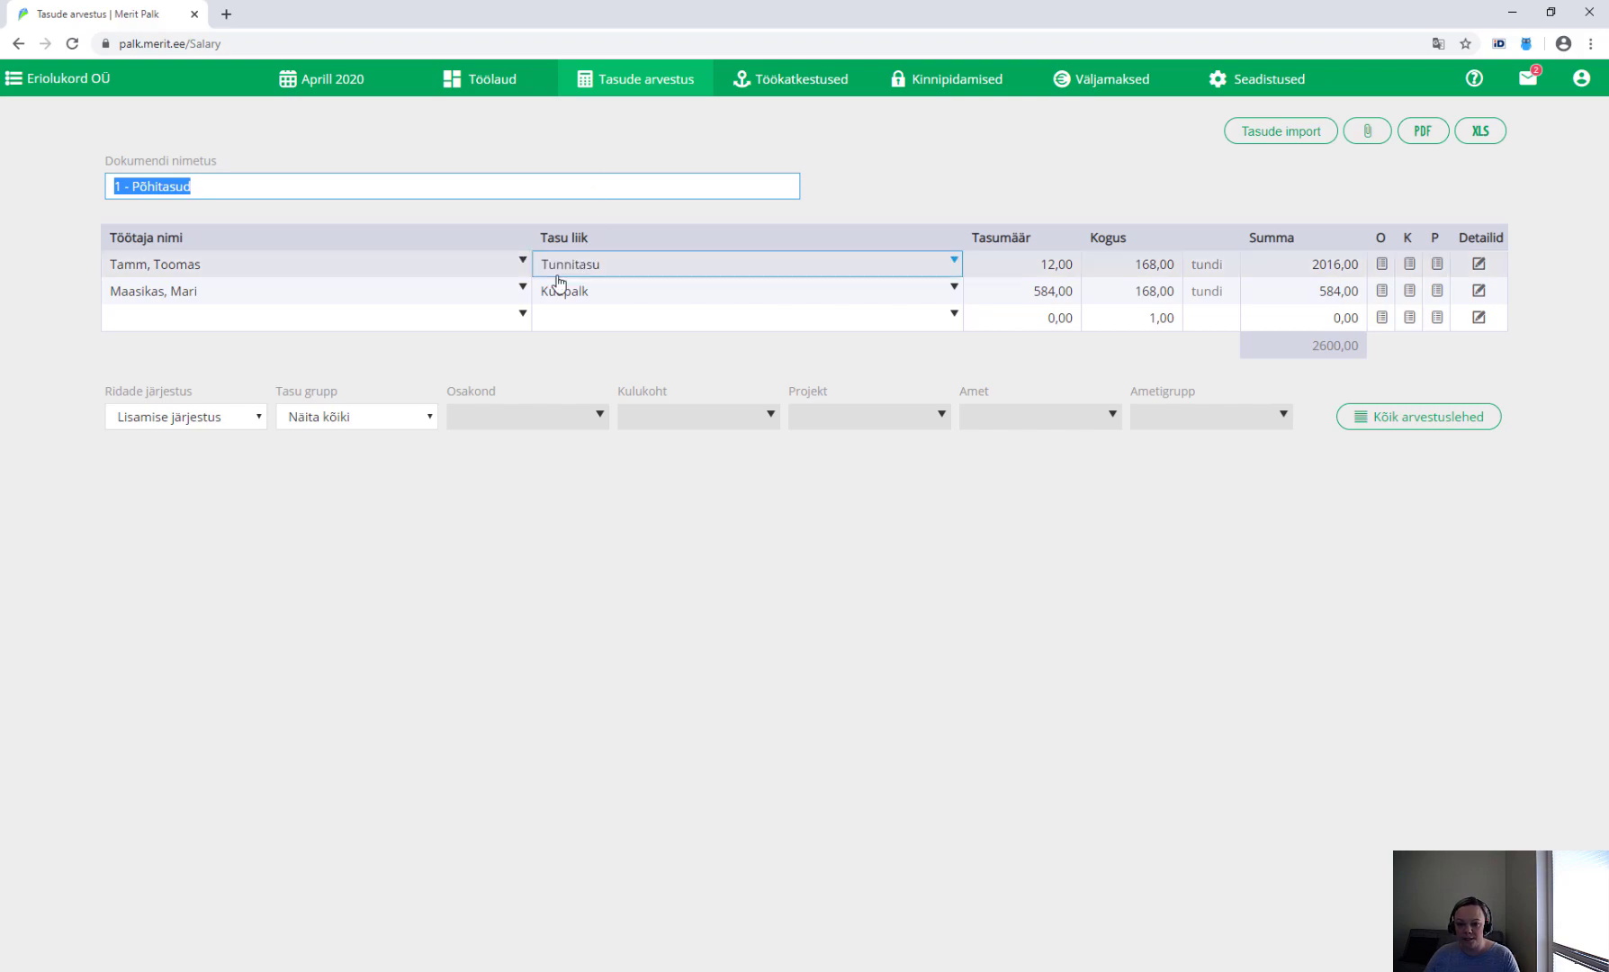
click(161, 324)
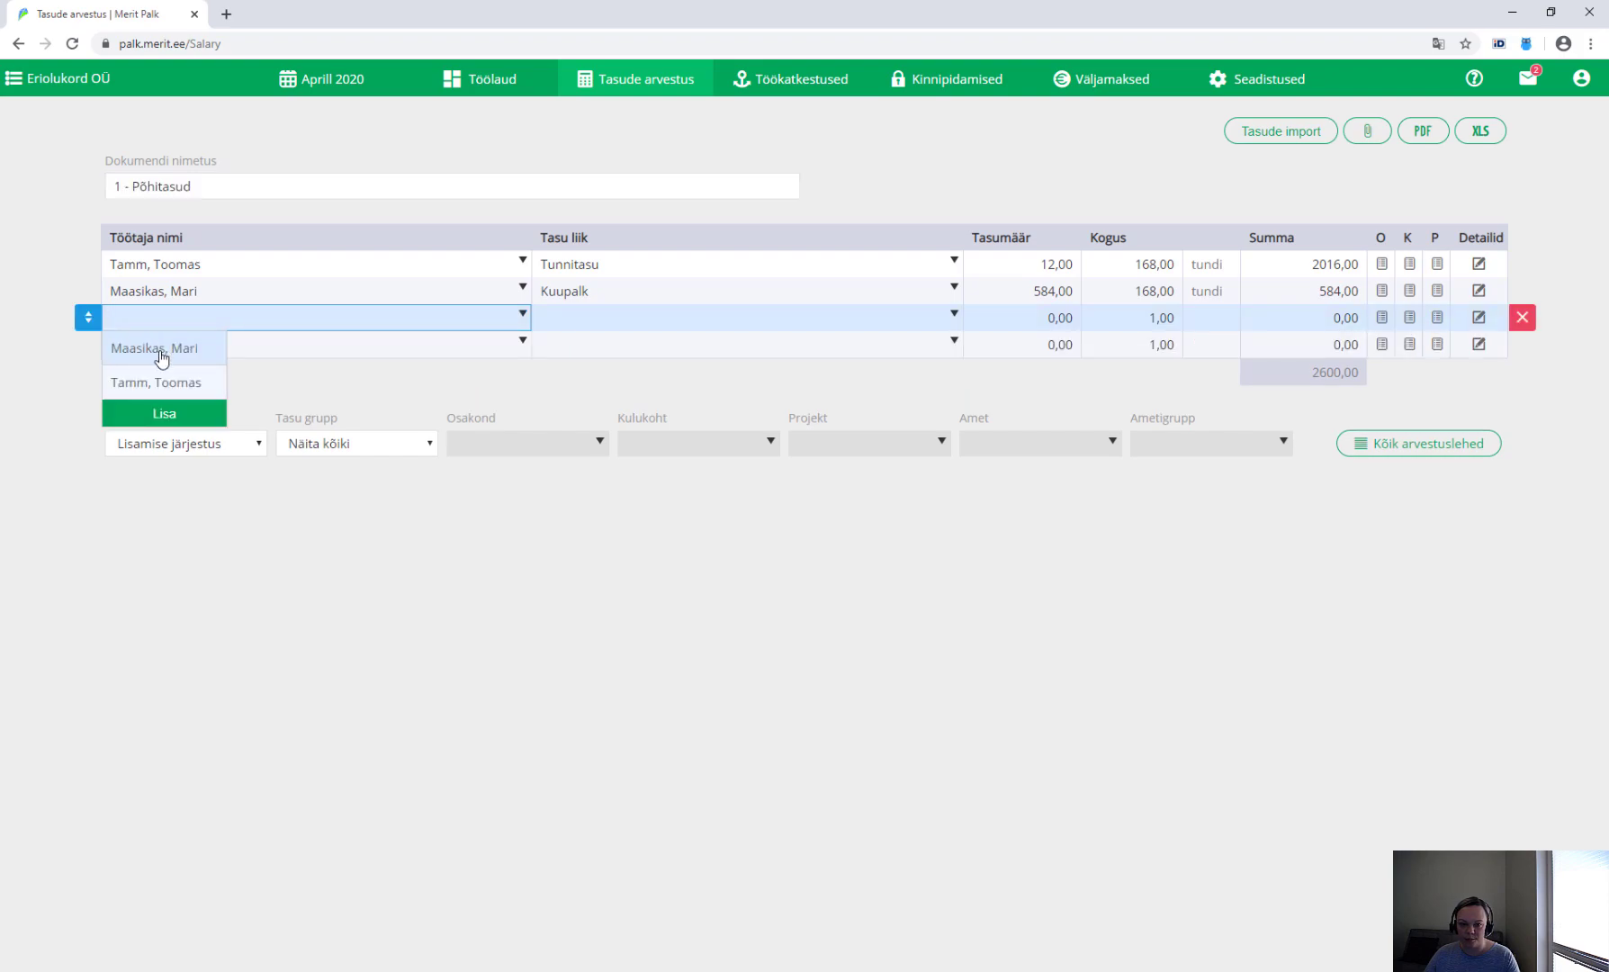
click(162, 358)
click(593, 323)
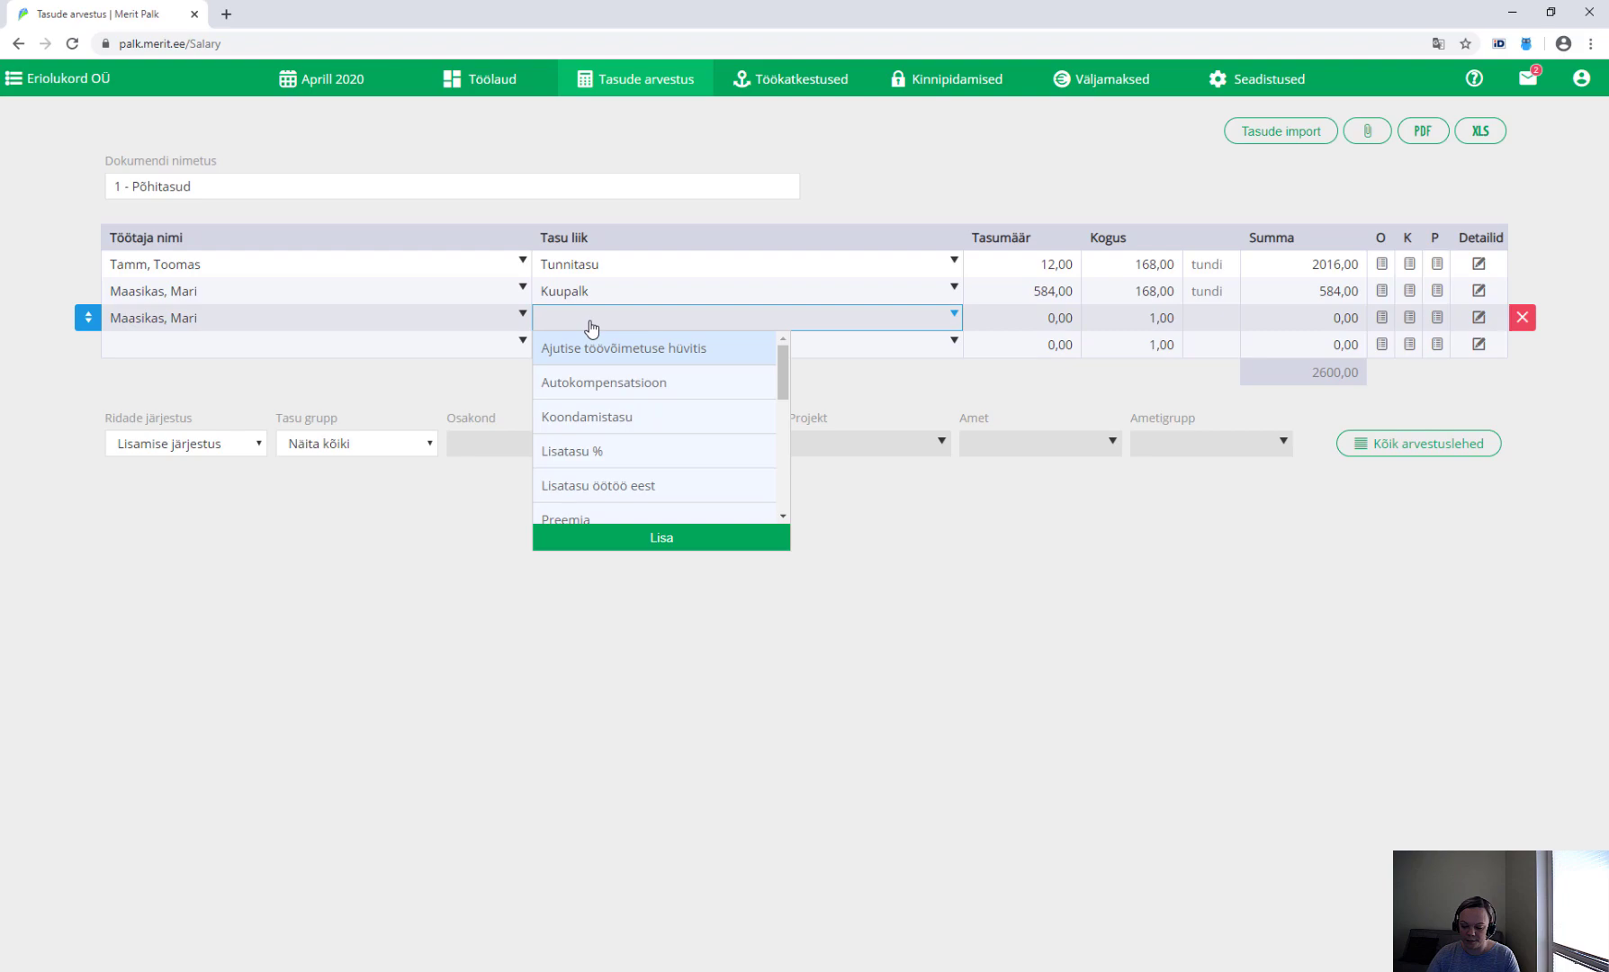
text(töötu)
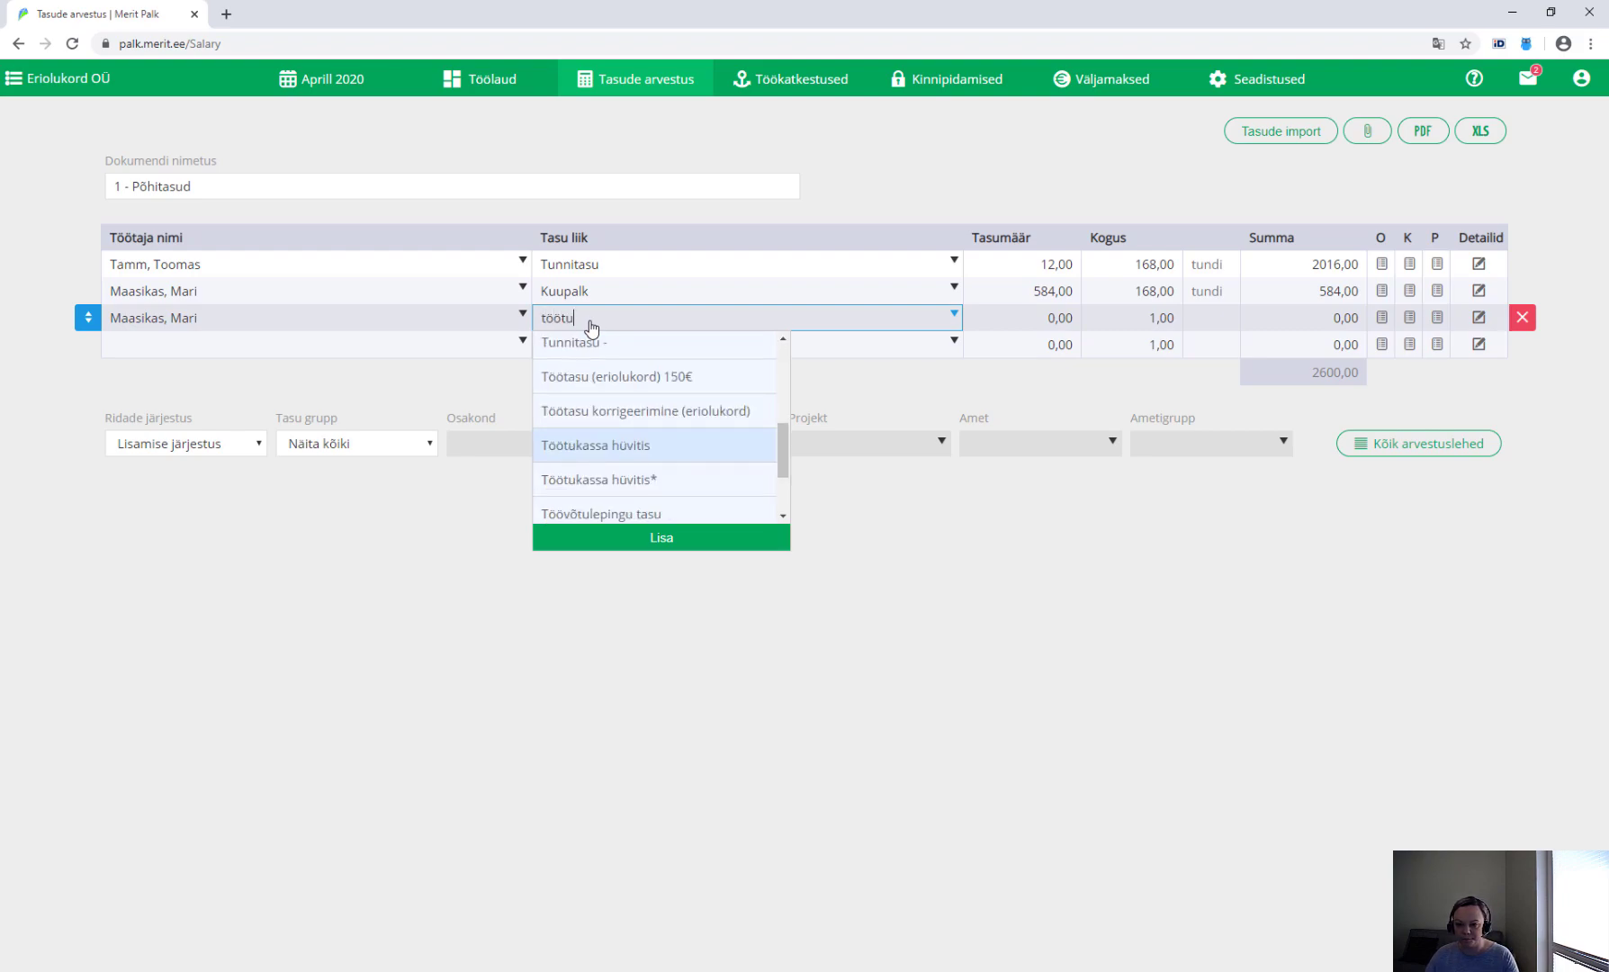
click(616, 377)
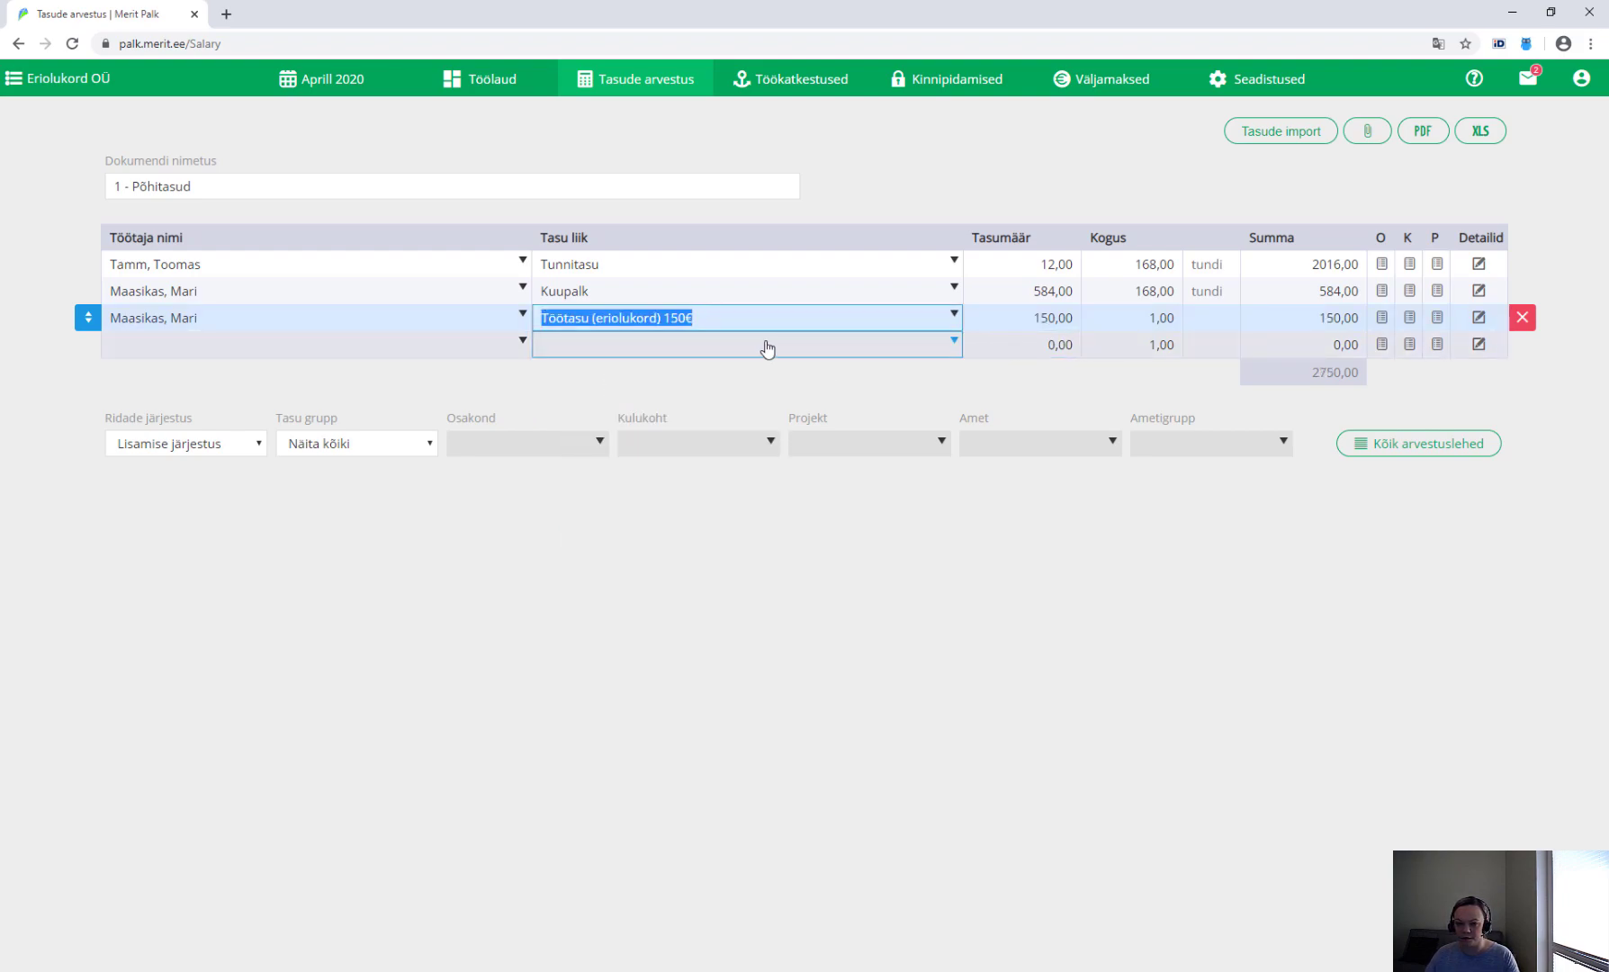
Add a "Töötasu (eriolukord) 150€" row for the employee paid by Tunnitasu
click(291, 346)
click(176, 405)
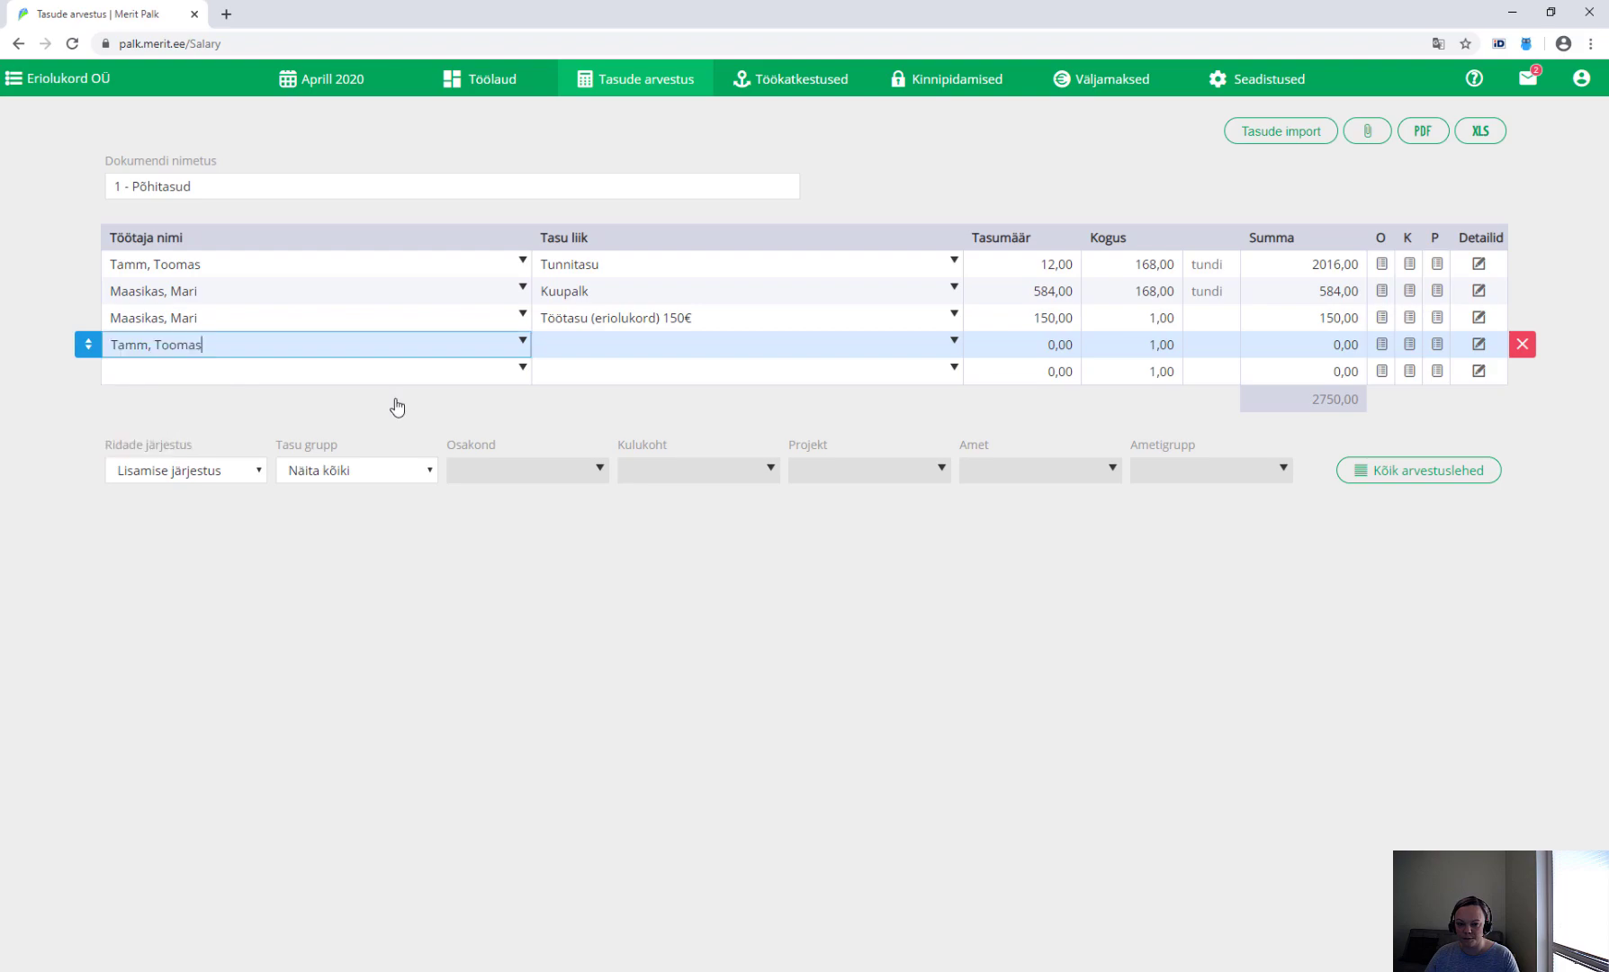
click(598, 353)
text(töö)
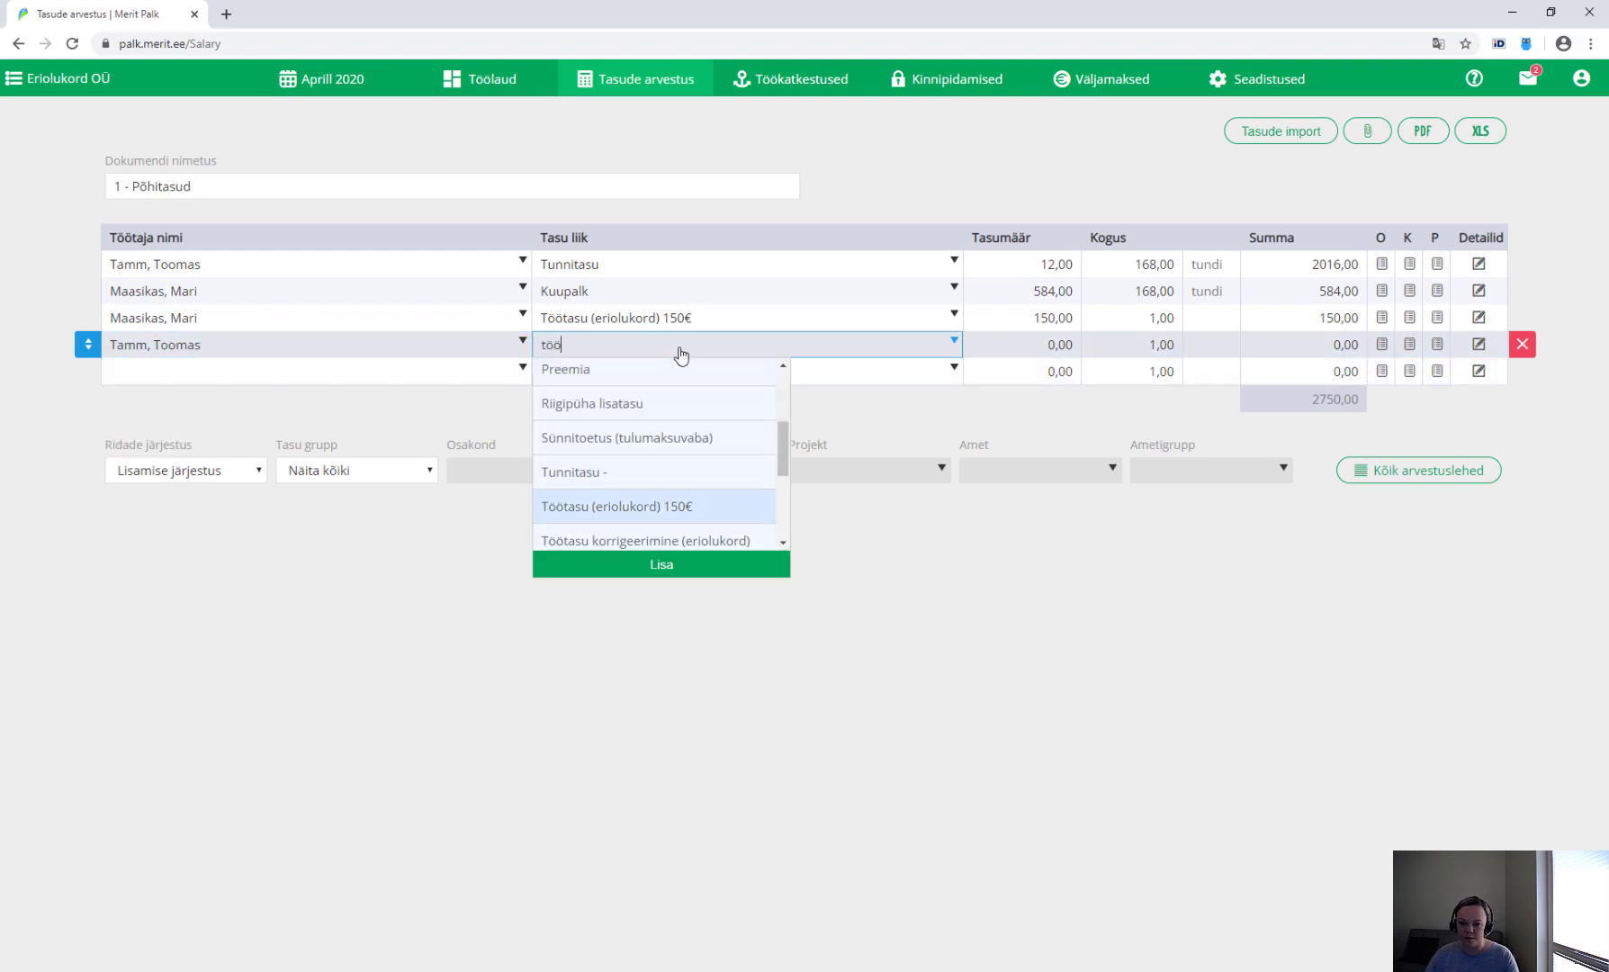
click(656, 509)
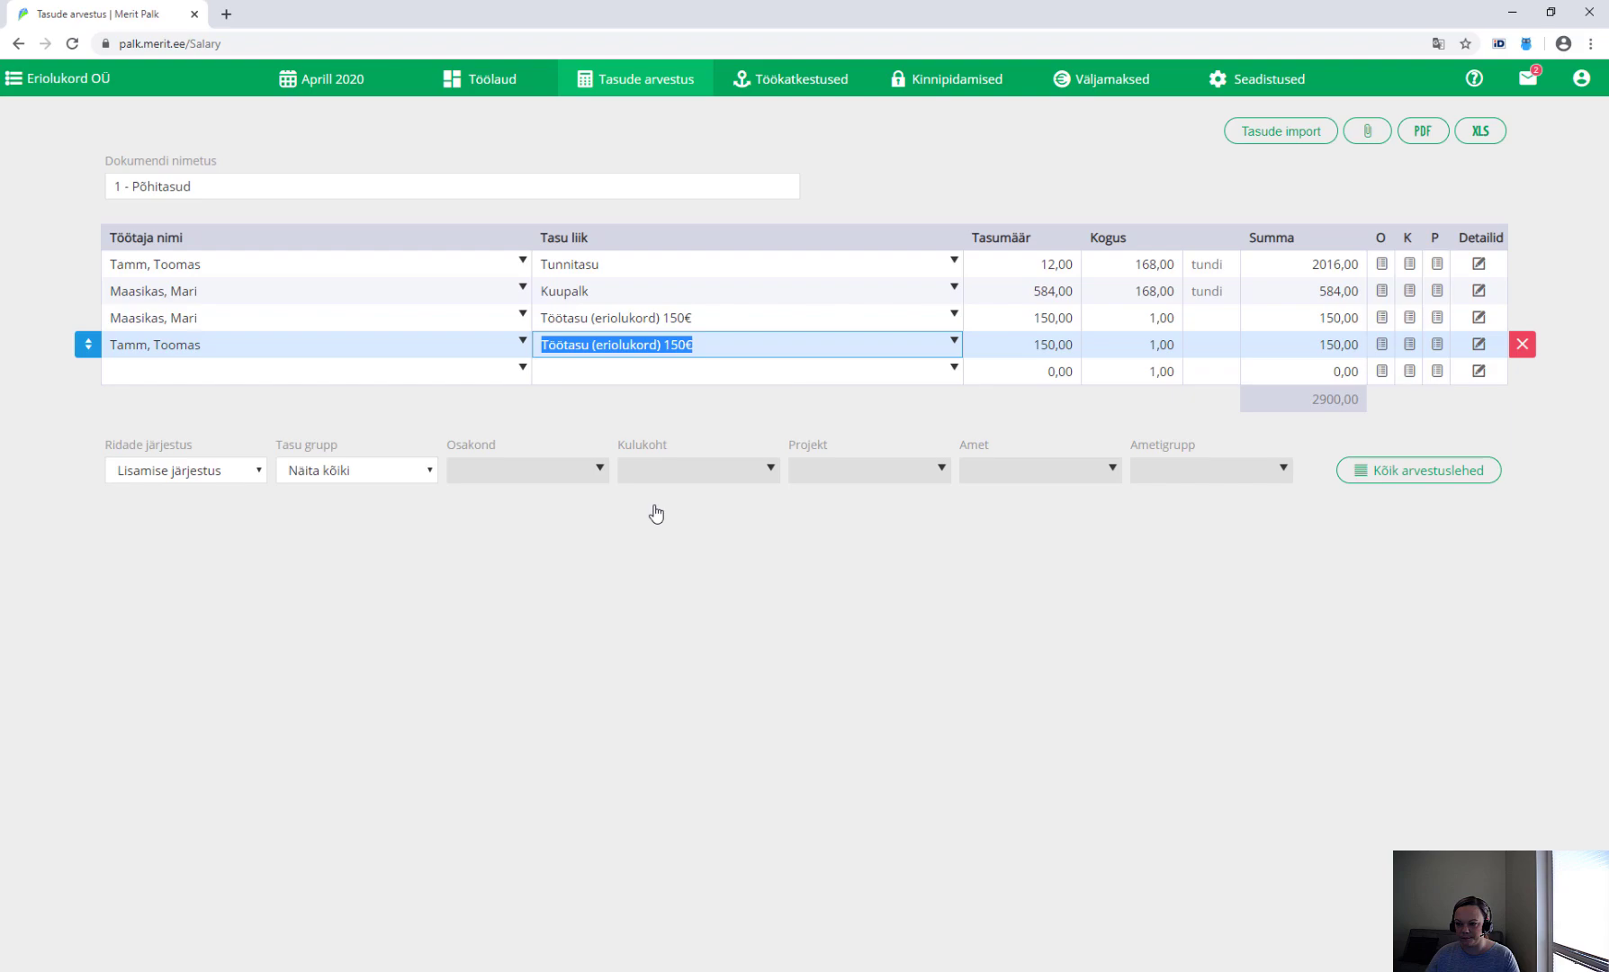
Create a "Lisatasu väljamaksed" payout sheet for all bank accounts with the bonus type "Töötasu (eriolukord) 150€", save it and close it
click(1120, 88)
click(1115, 113)
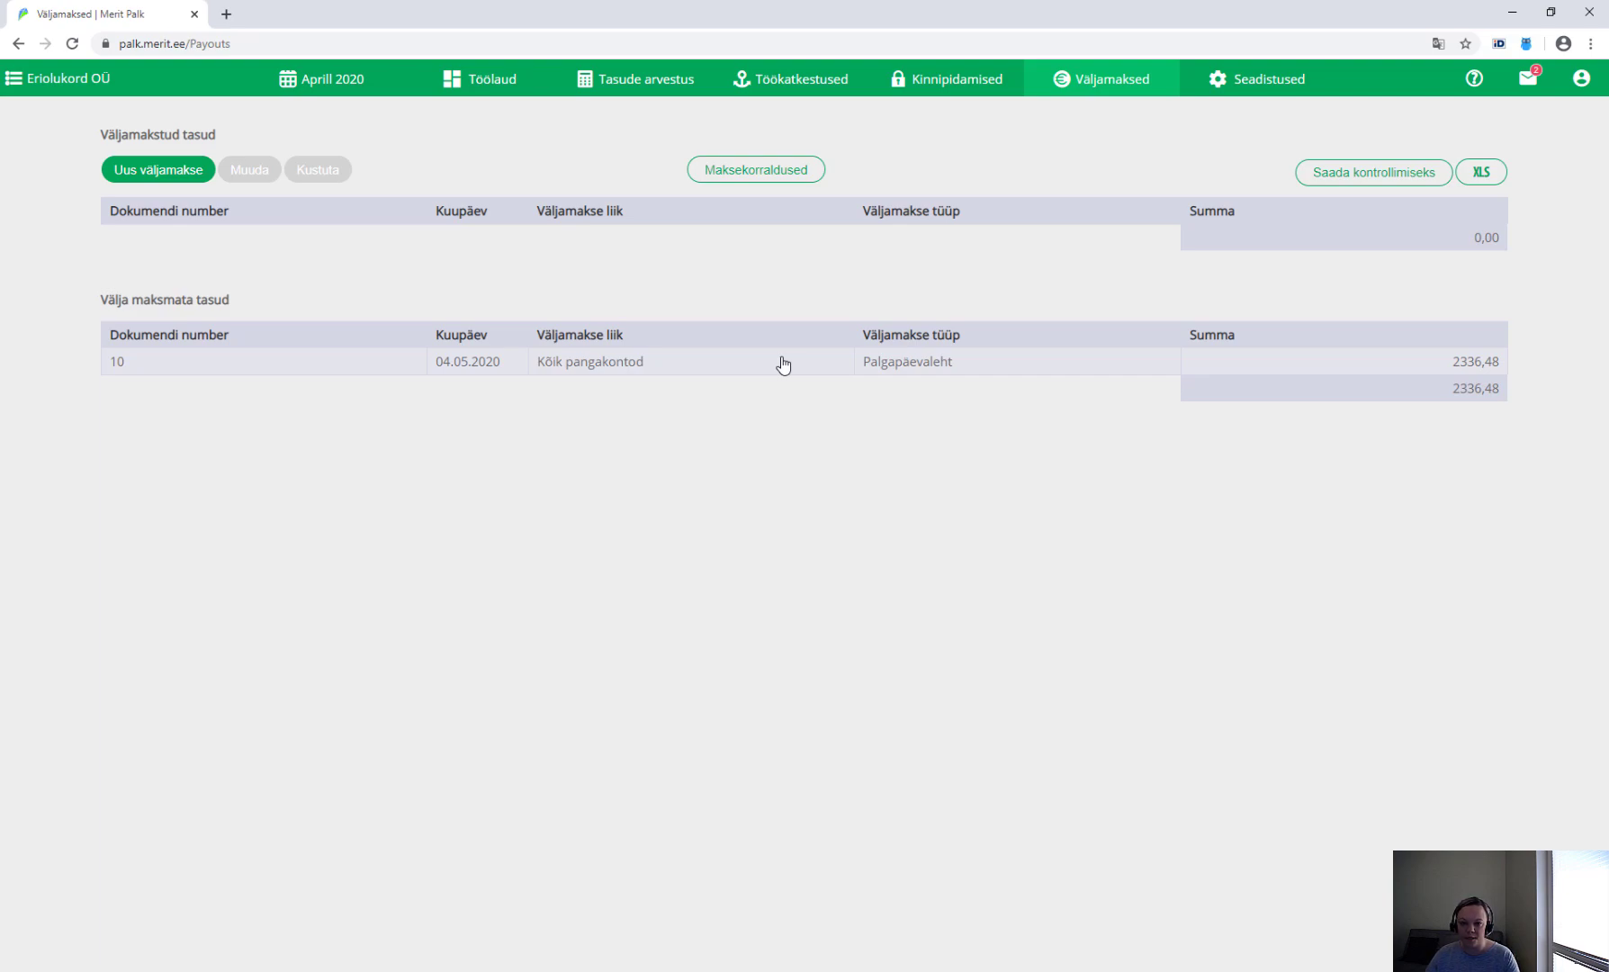
click(783, 364)
click(171, 180)
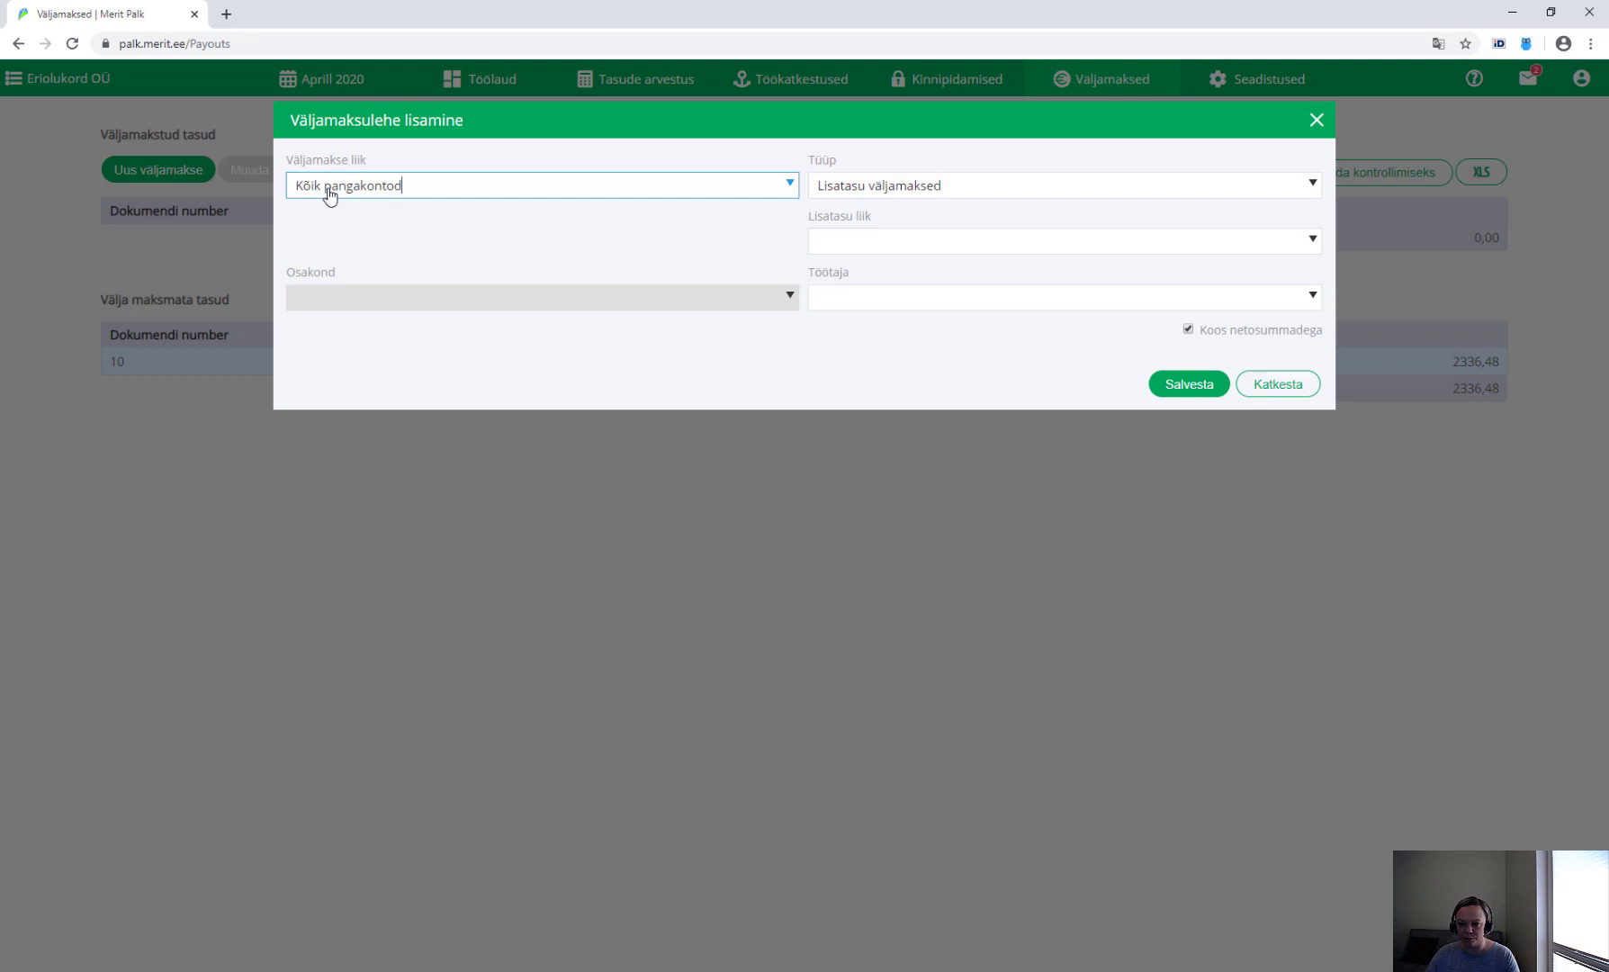
click(879, 194)
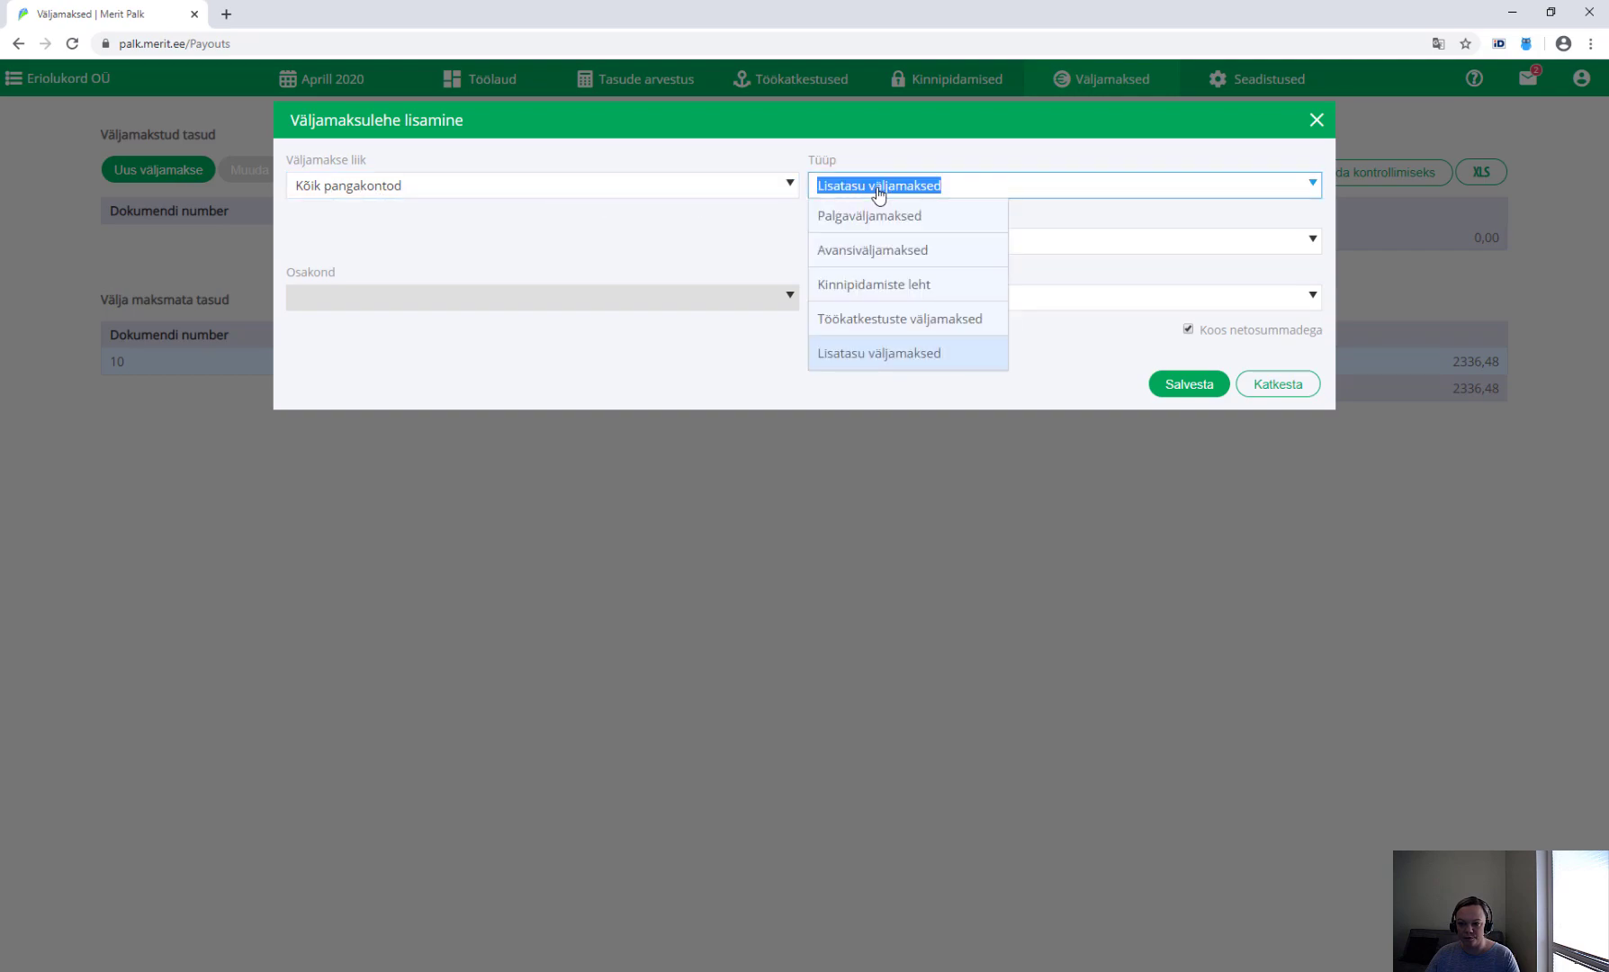
click(878, 191)
click(873, 243)
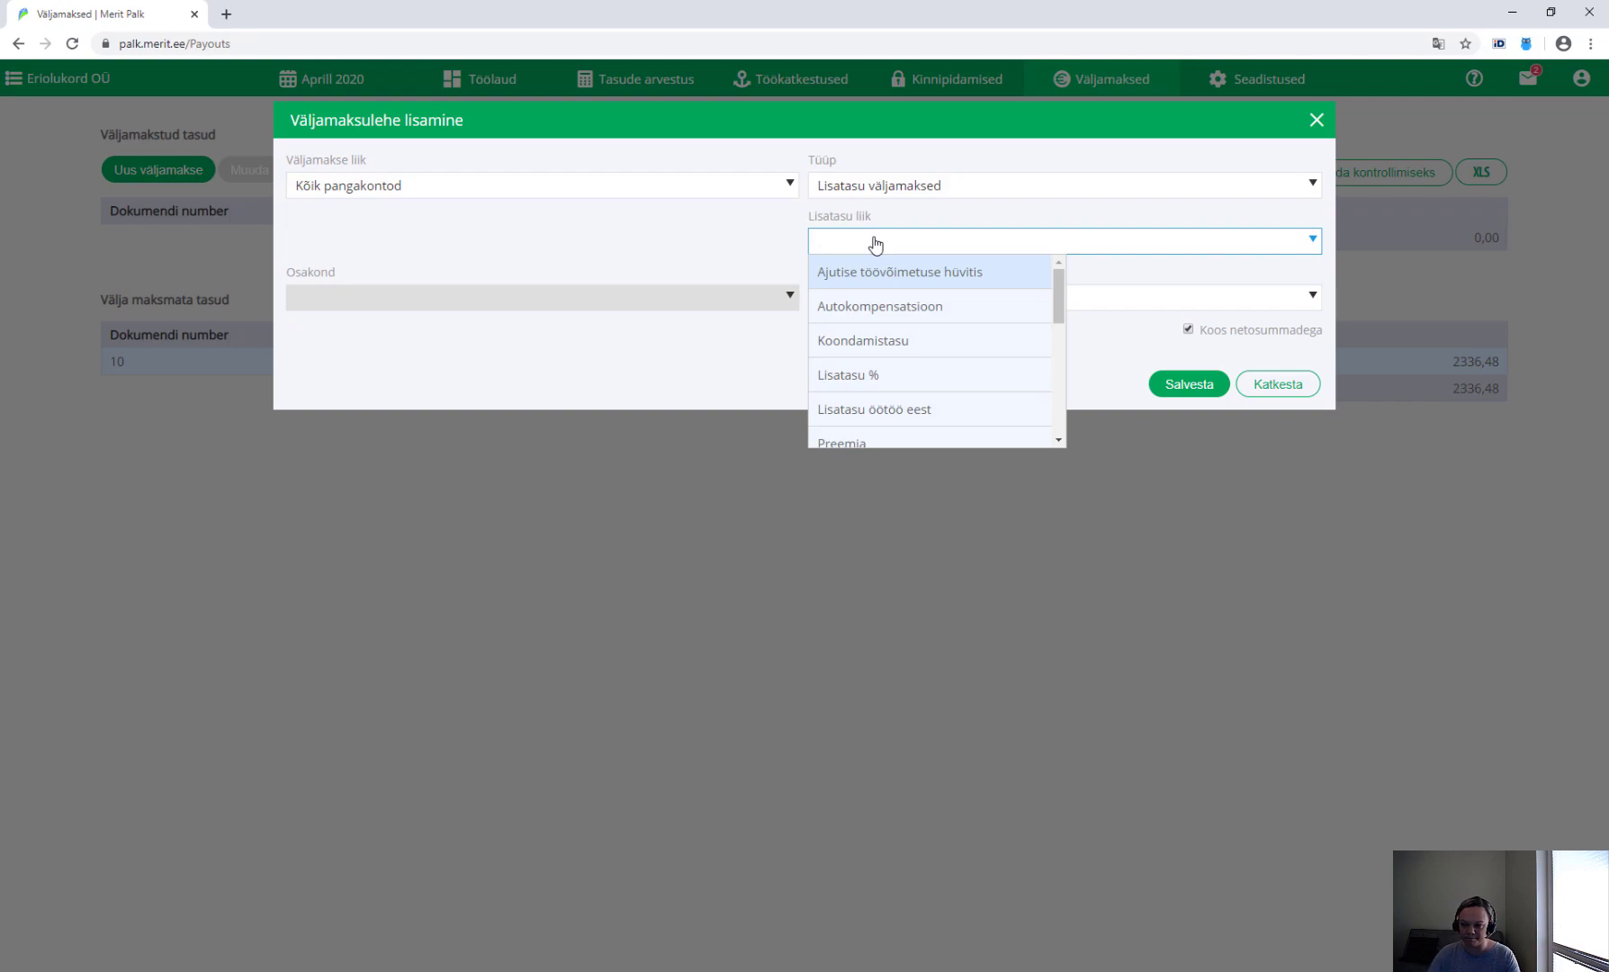
text(t)
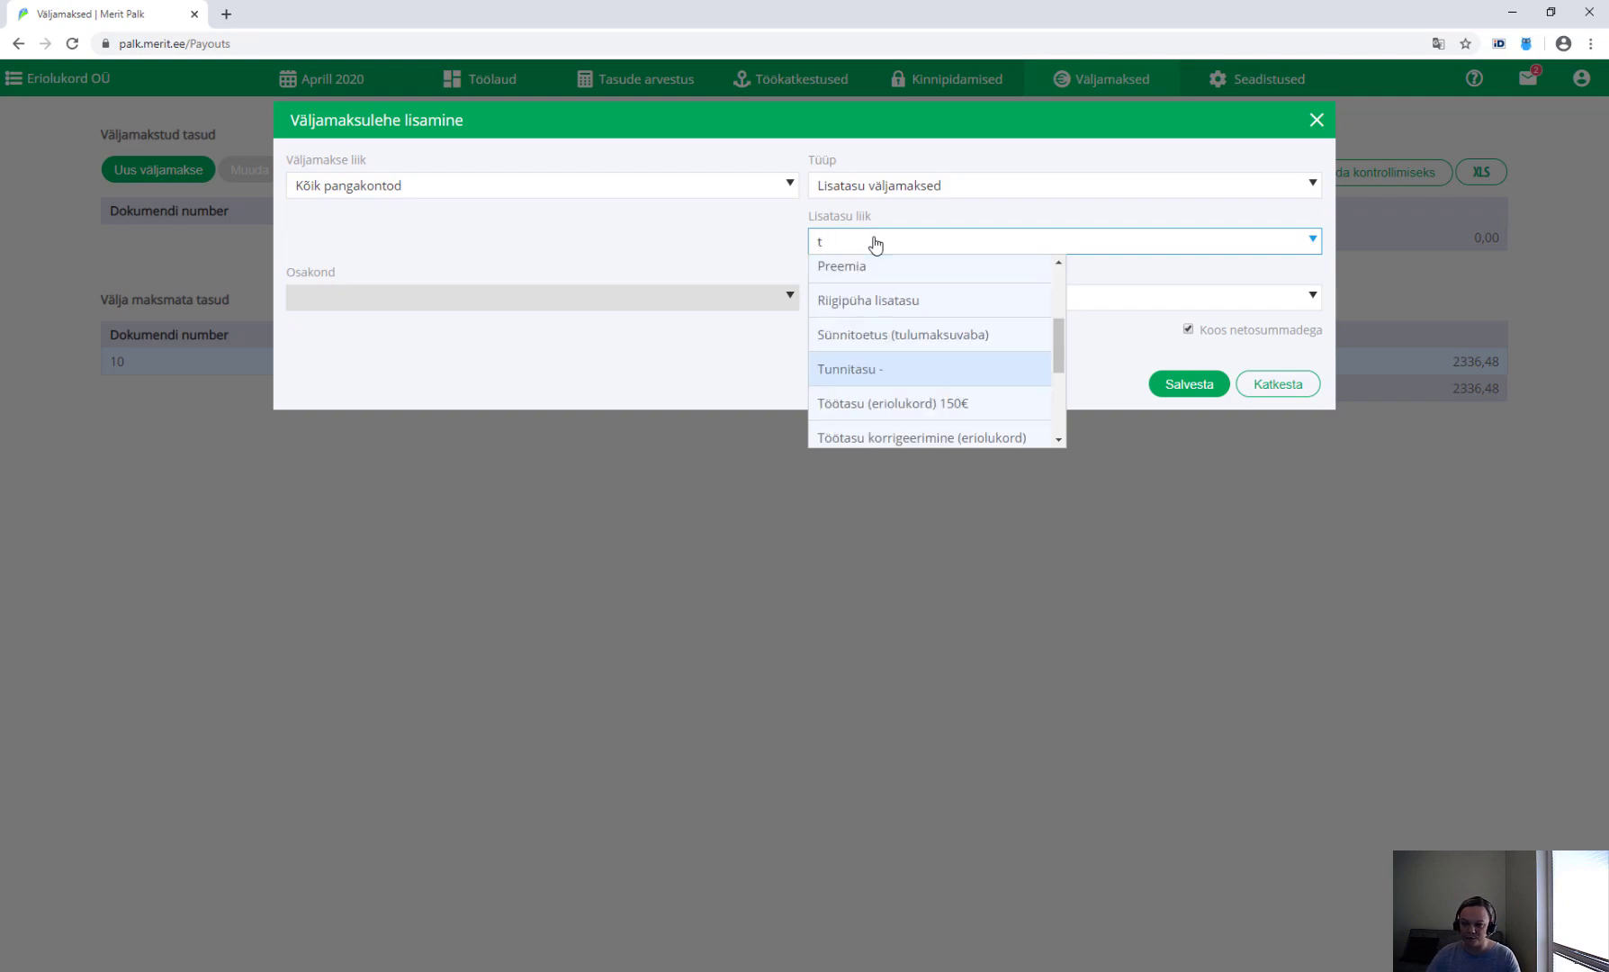
click(884, 413)
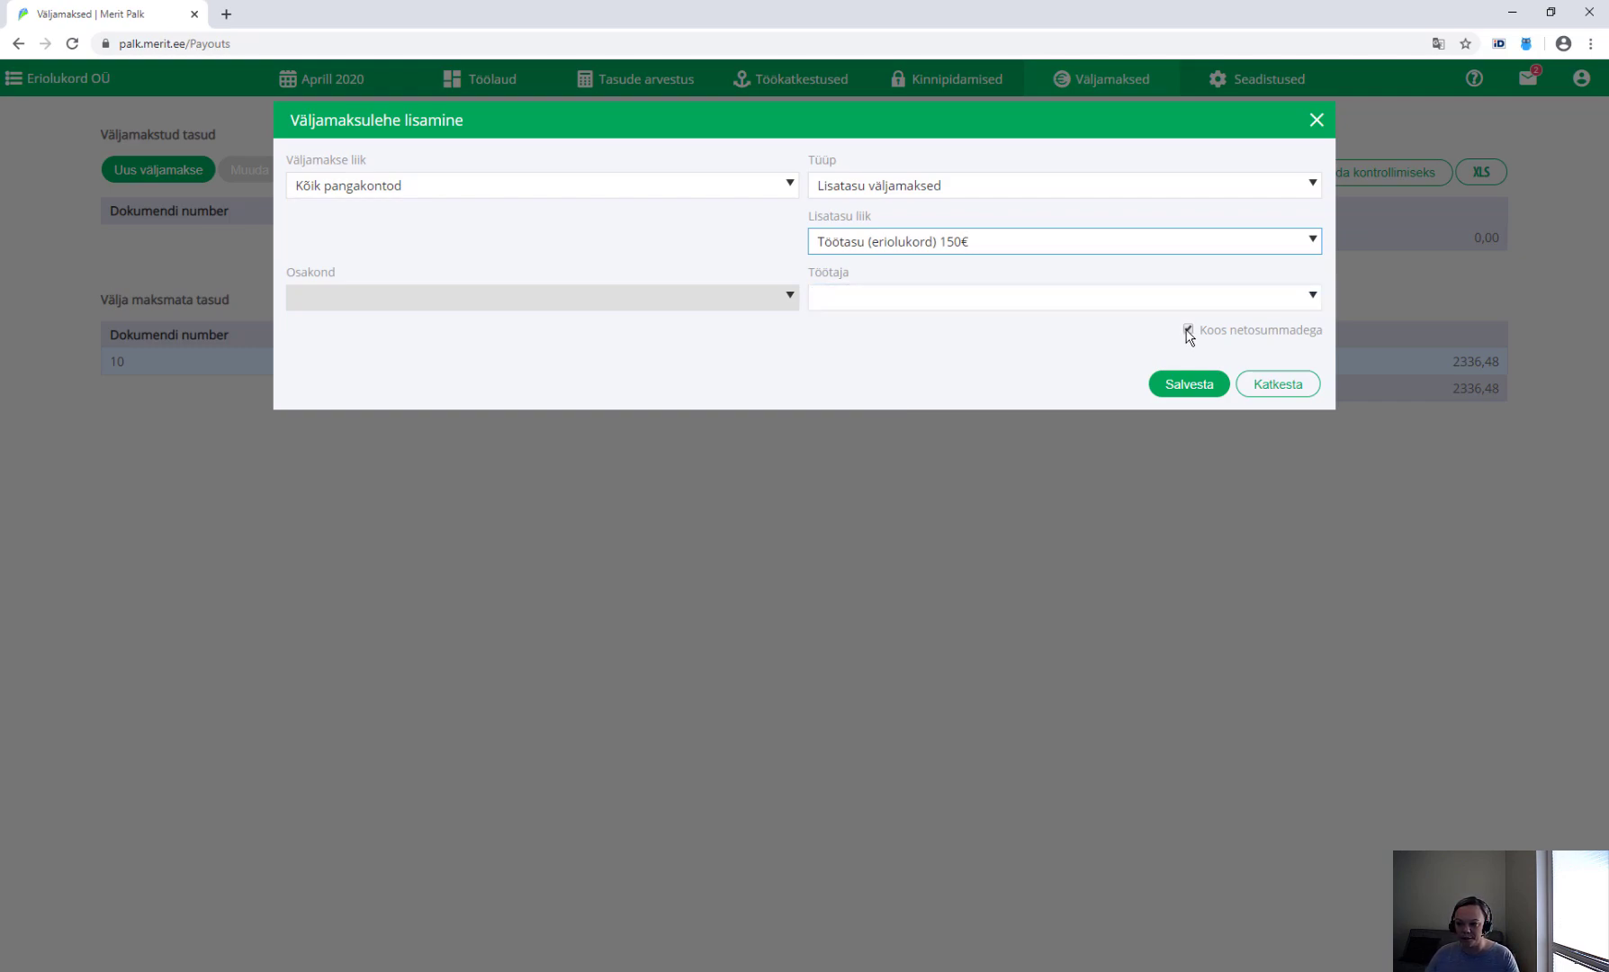
click(1193, 385)
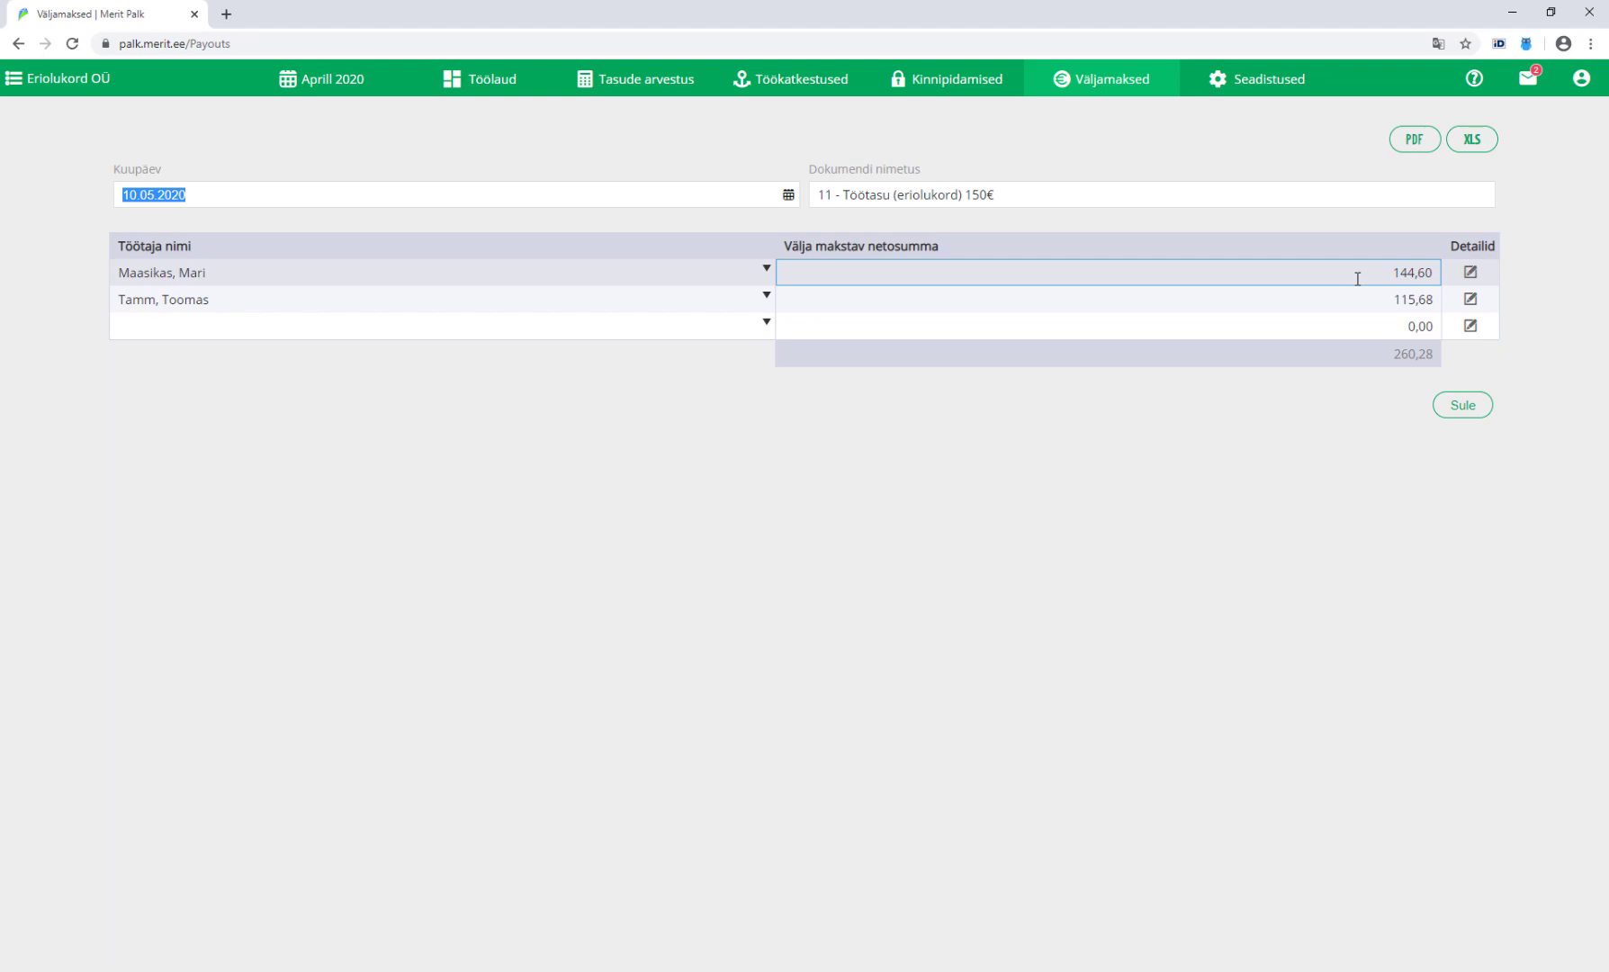
click(1467, 410)
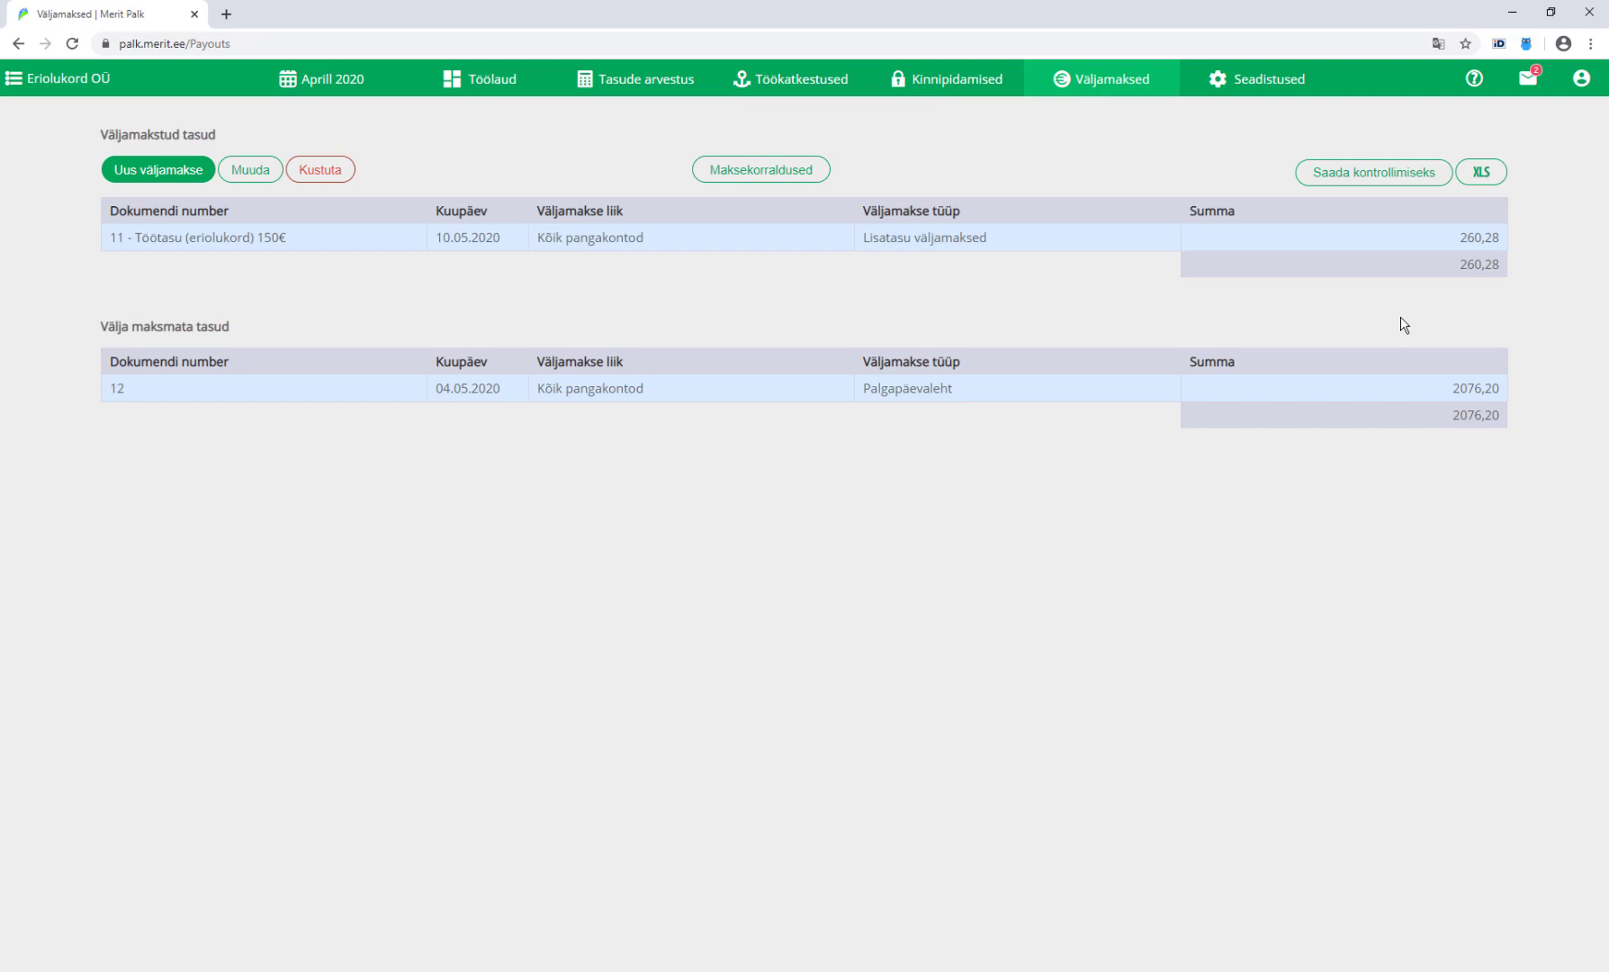
In the "1 - Põhitasud" pay calculation document, add a "Töötukassa hüvitis" row at rate 1000 for the employee paid by Kuupalk
click(644, 81)
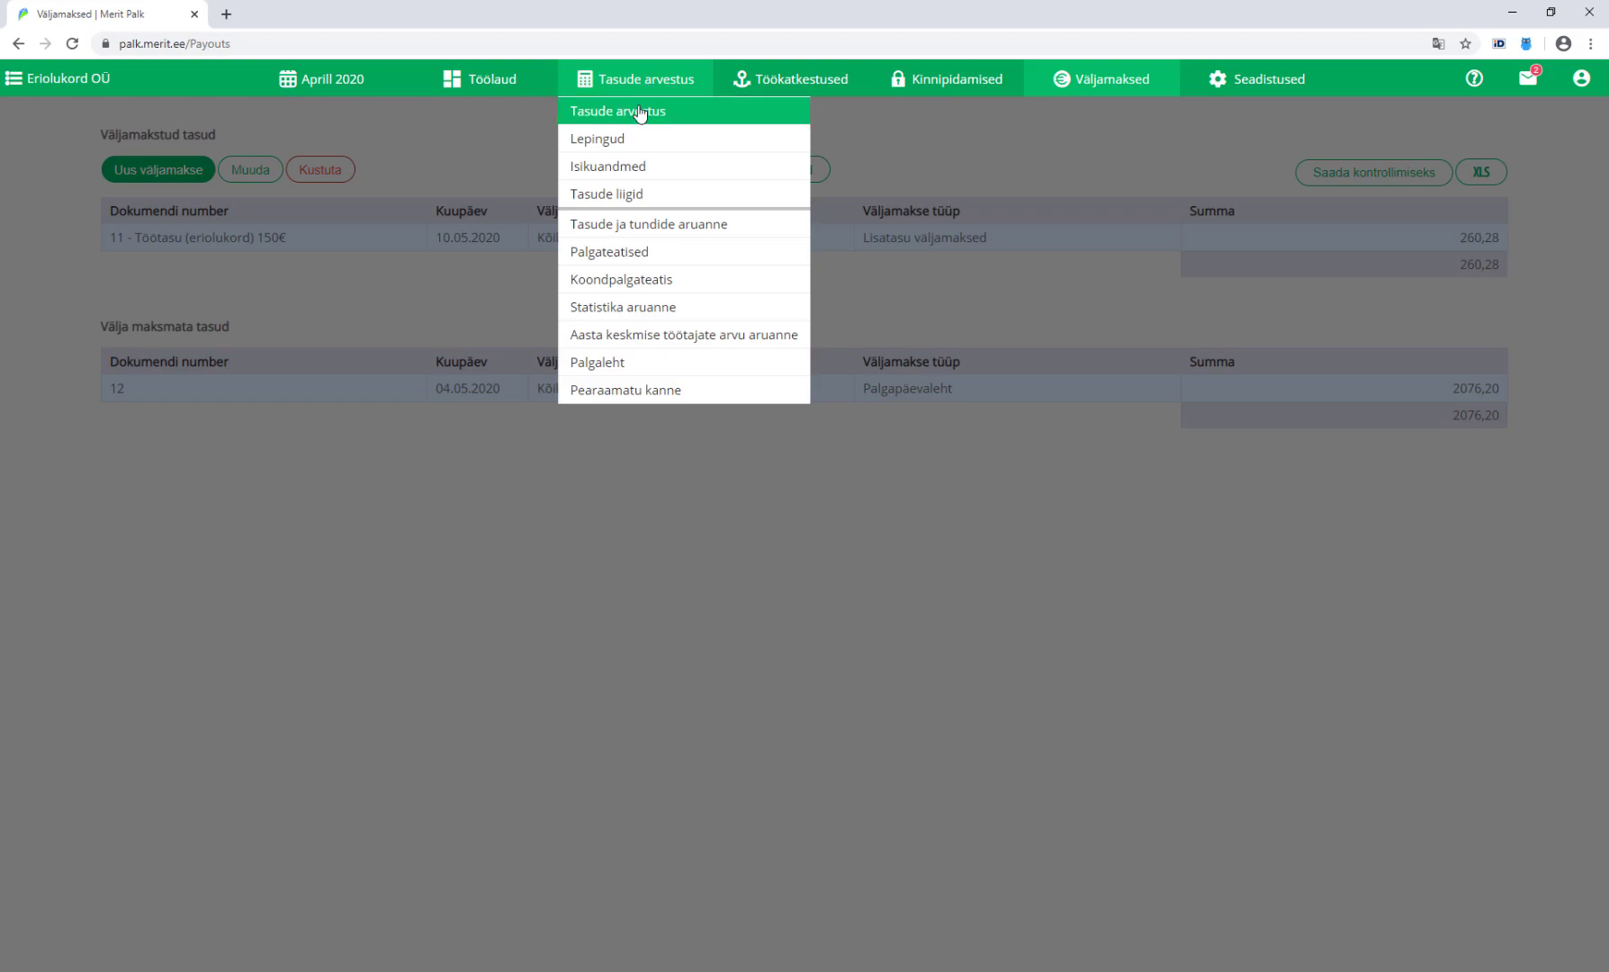
click(640, 110)
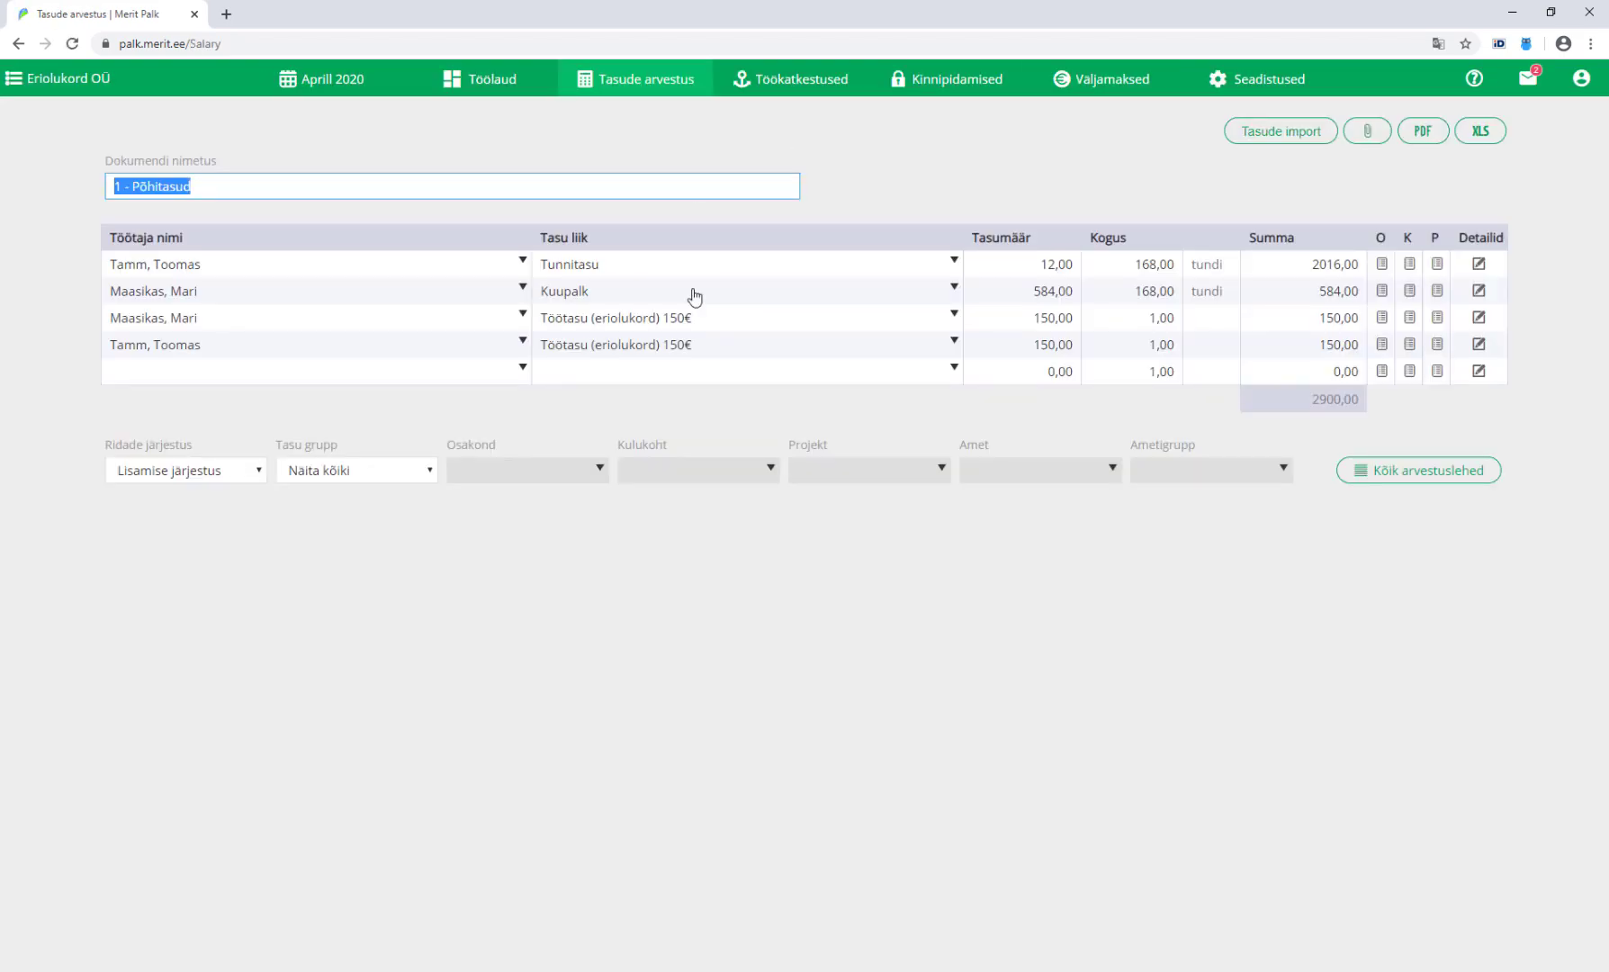
click(186, 381)
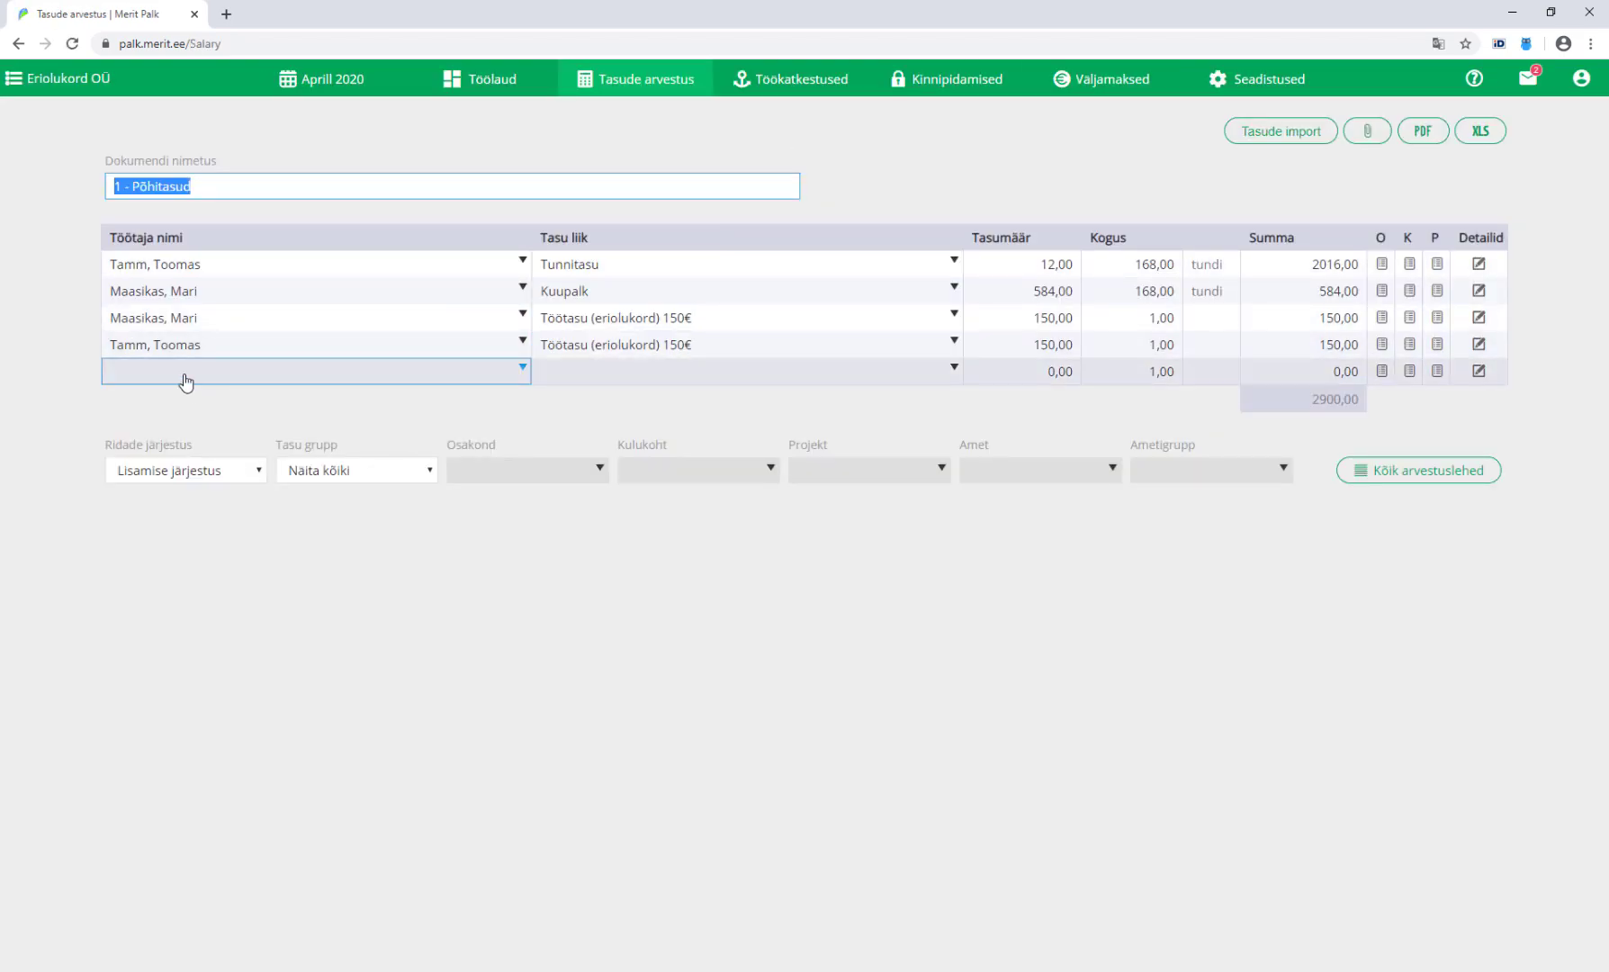
click(187, 382)
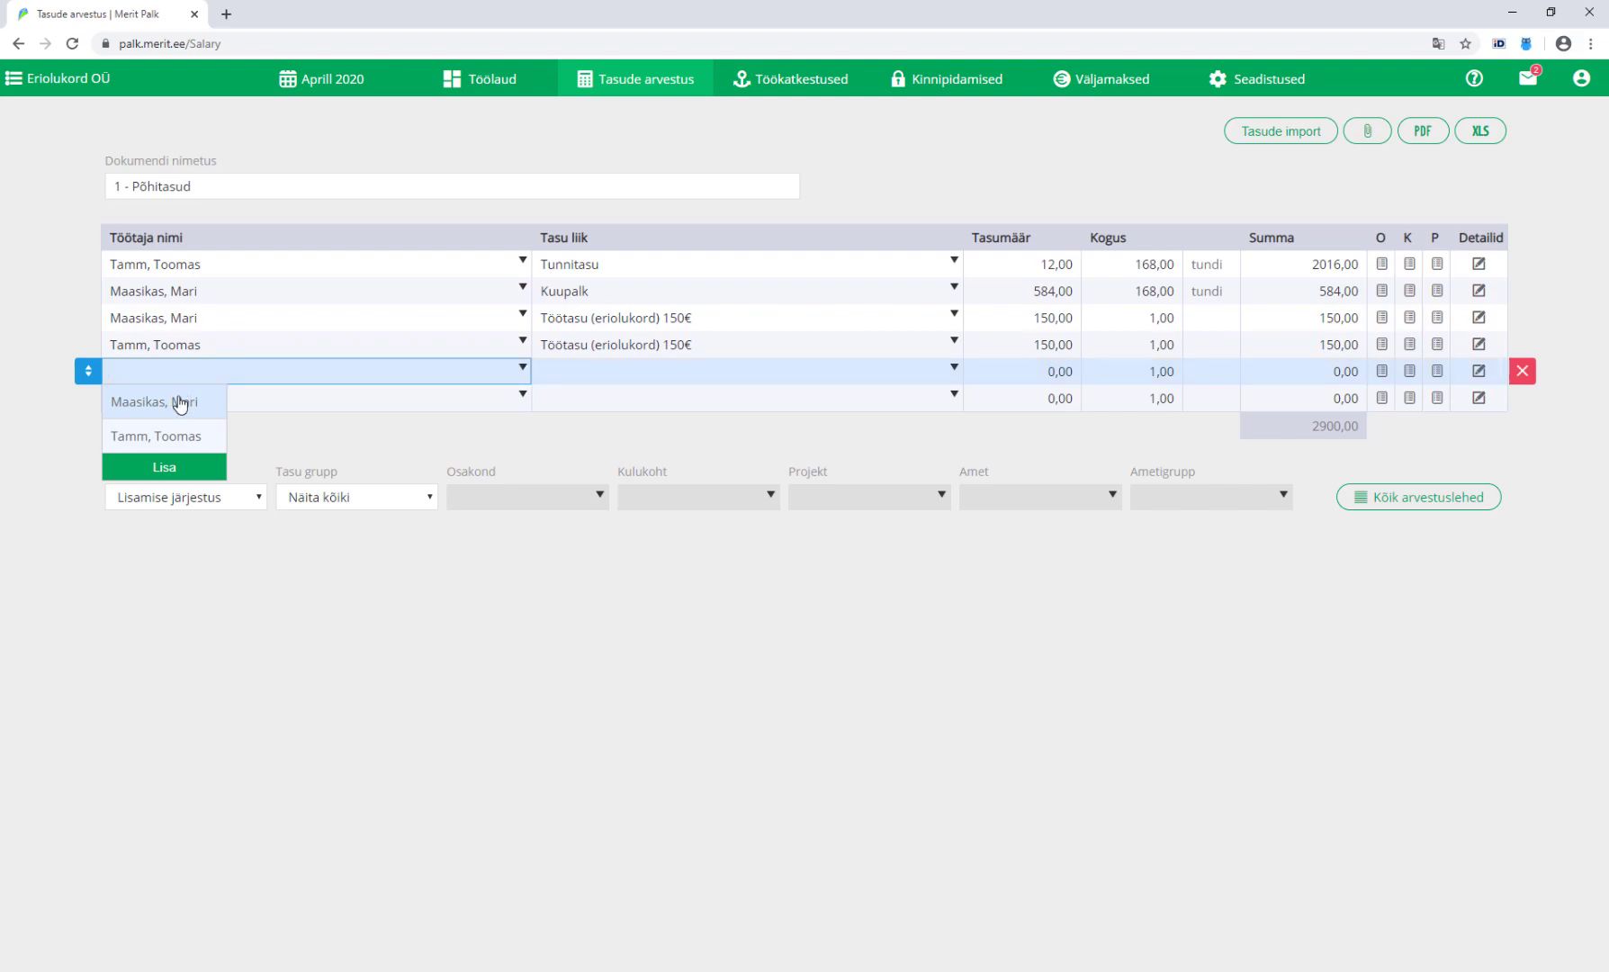
click(180, 404)
click(604, 378)
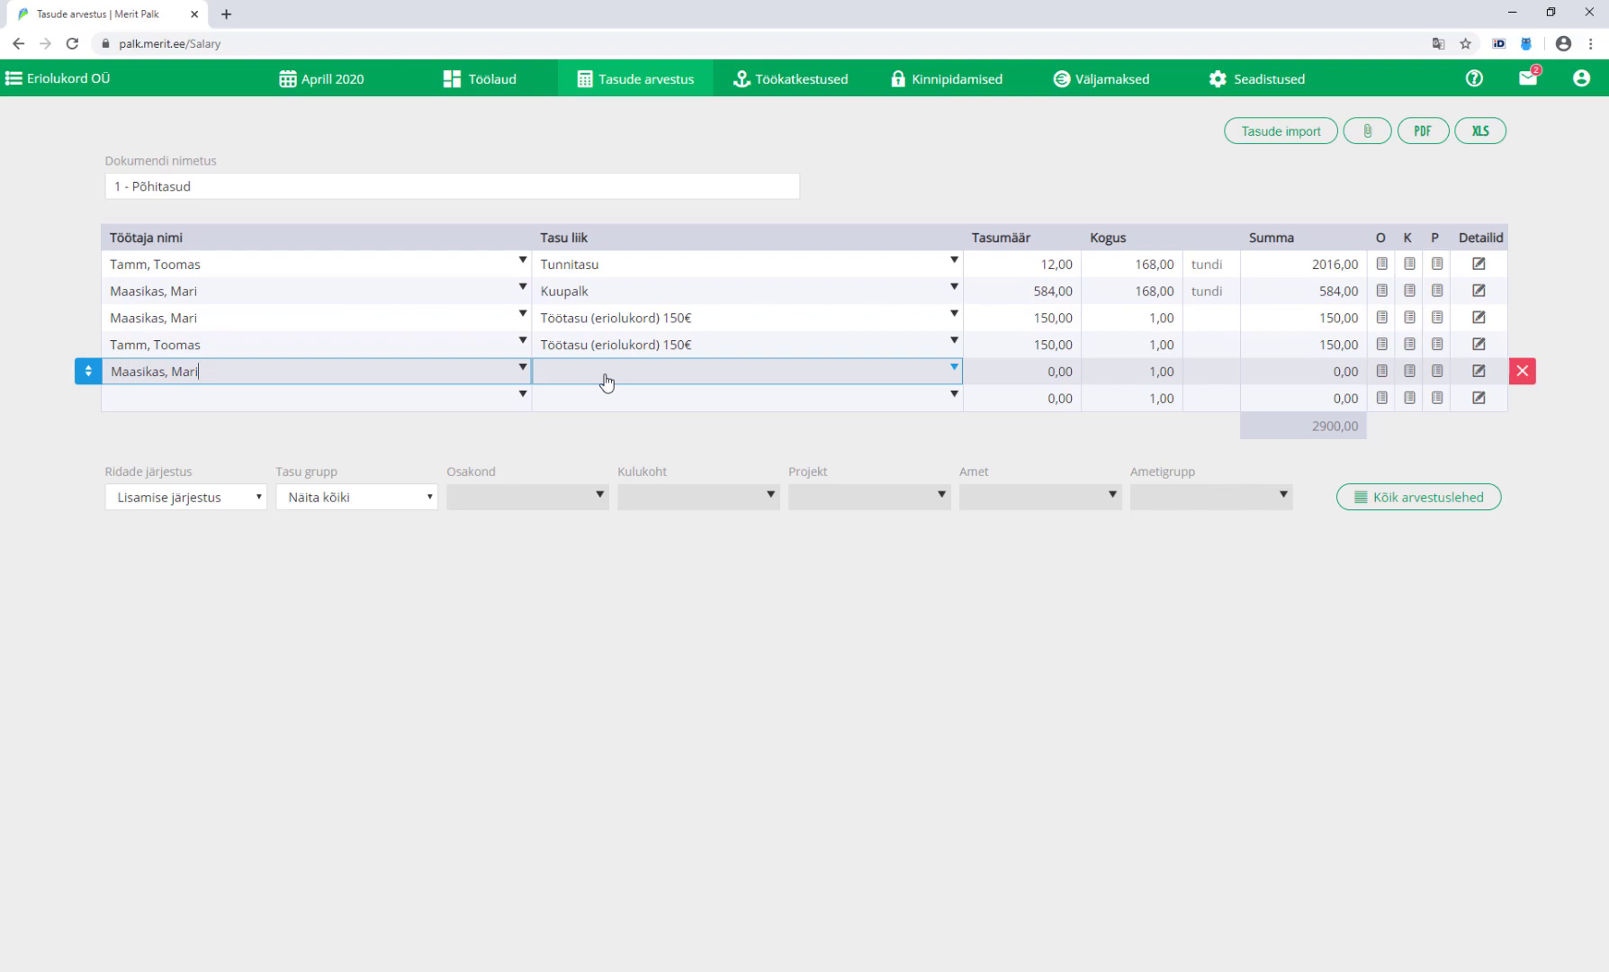
click(607, 380)
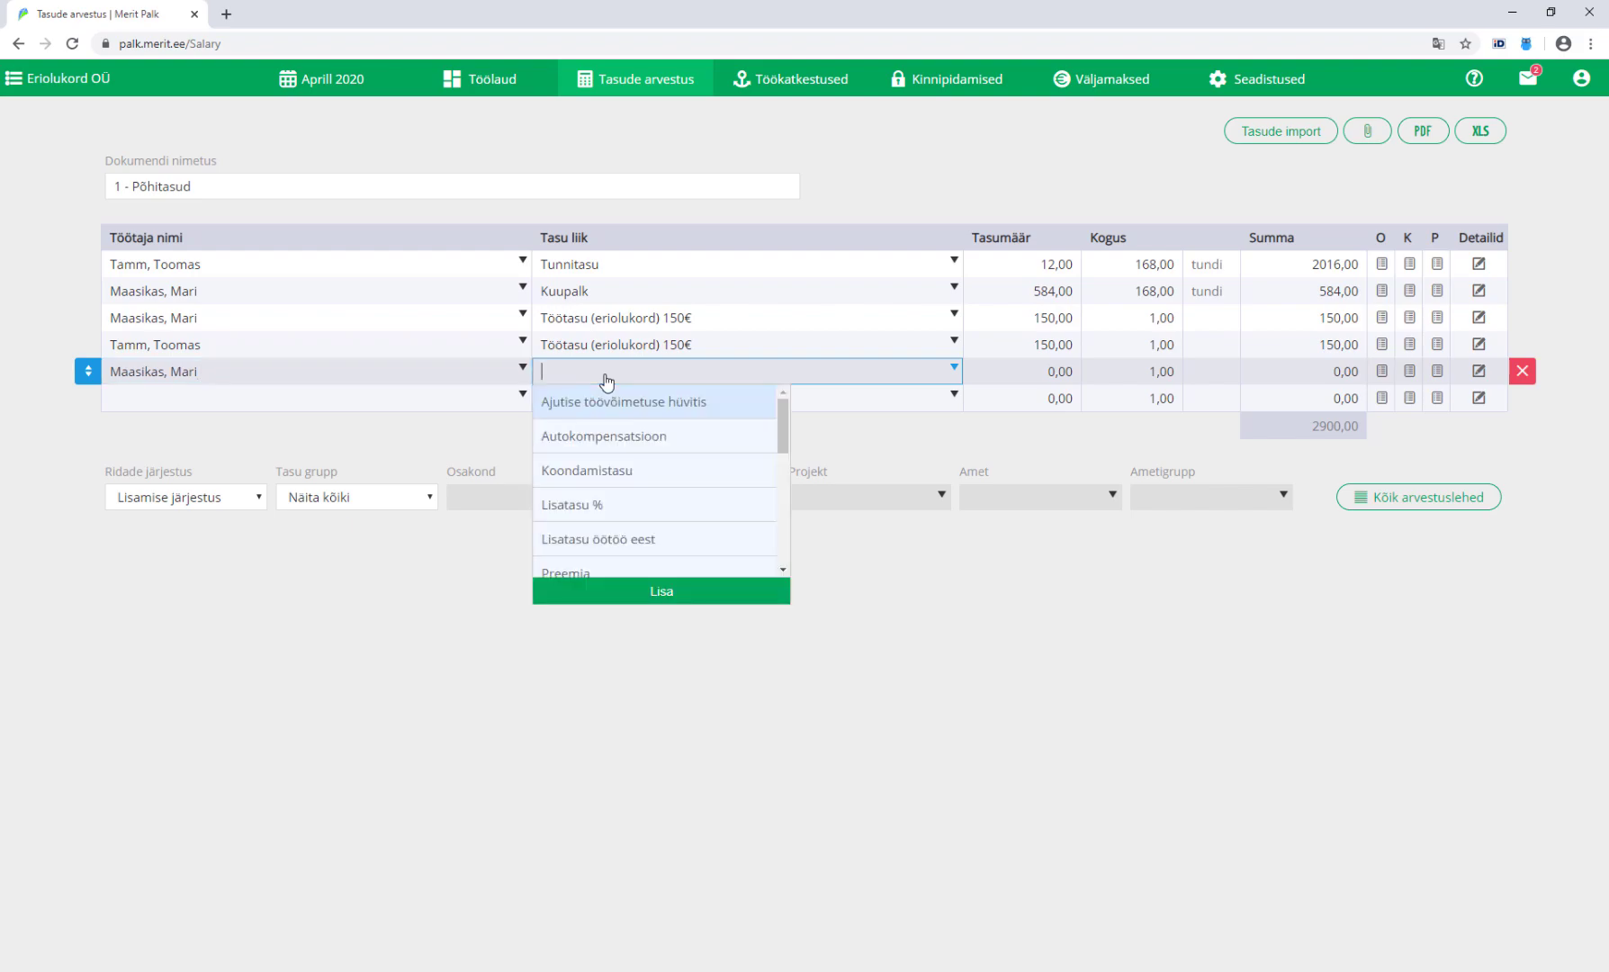
text(tööt)
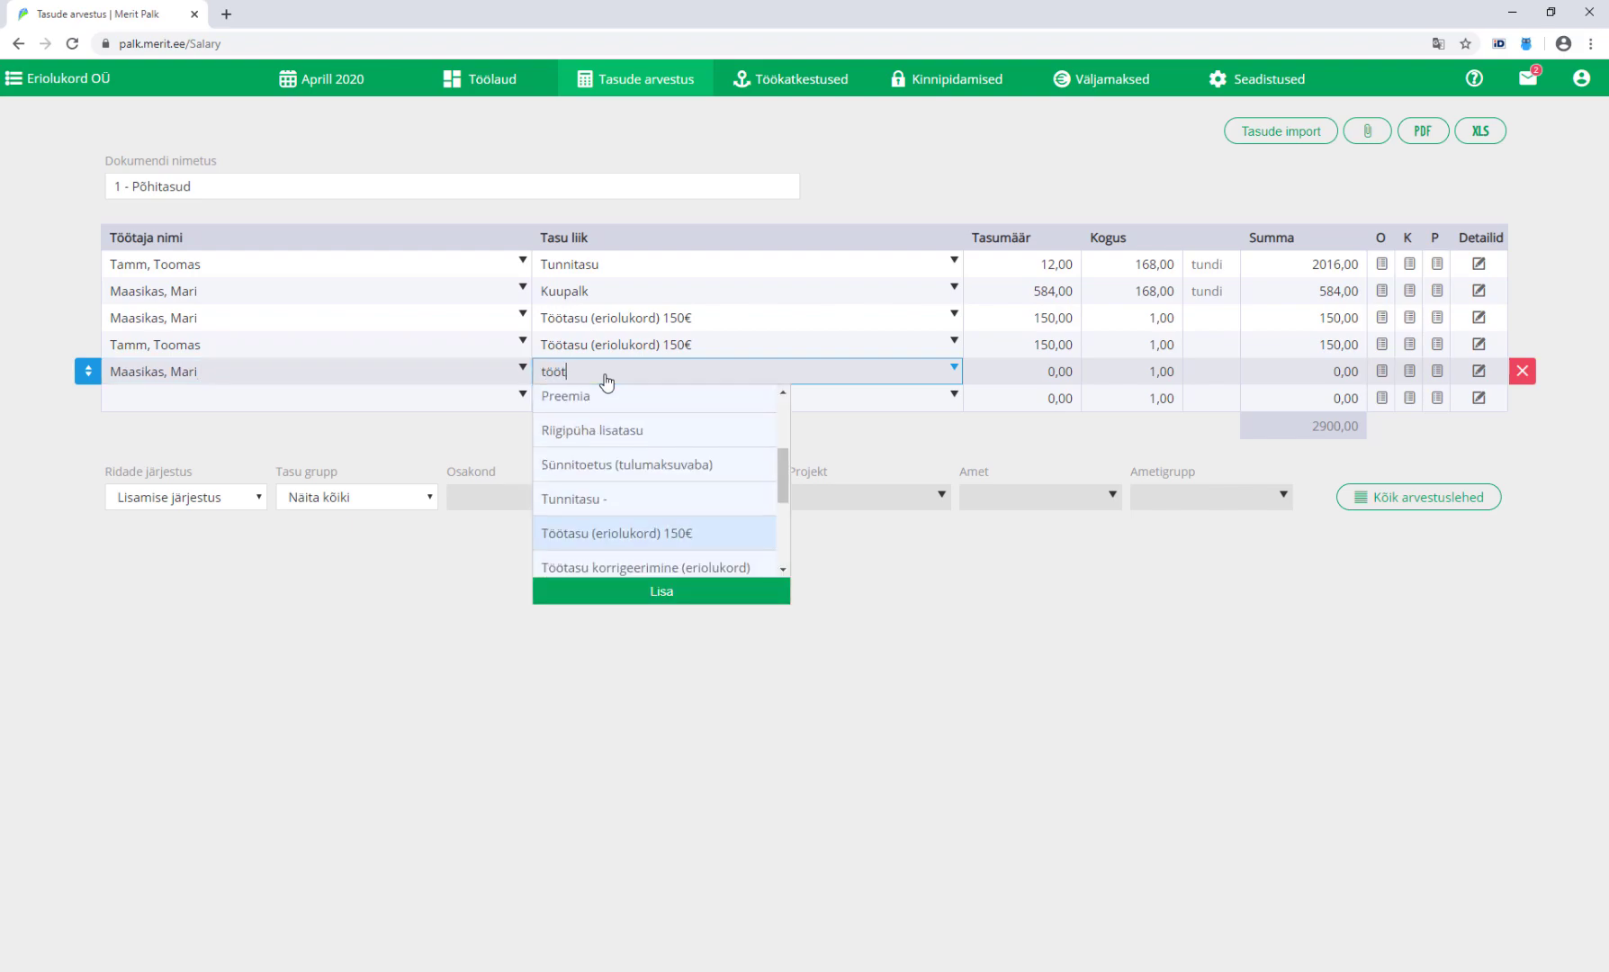
scroll(608, 463, down, 2)
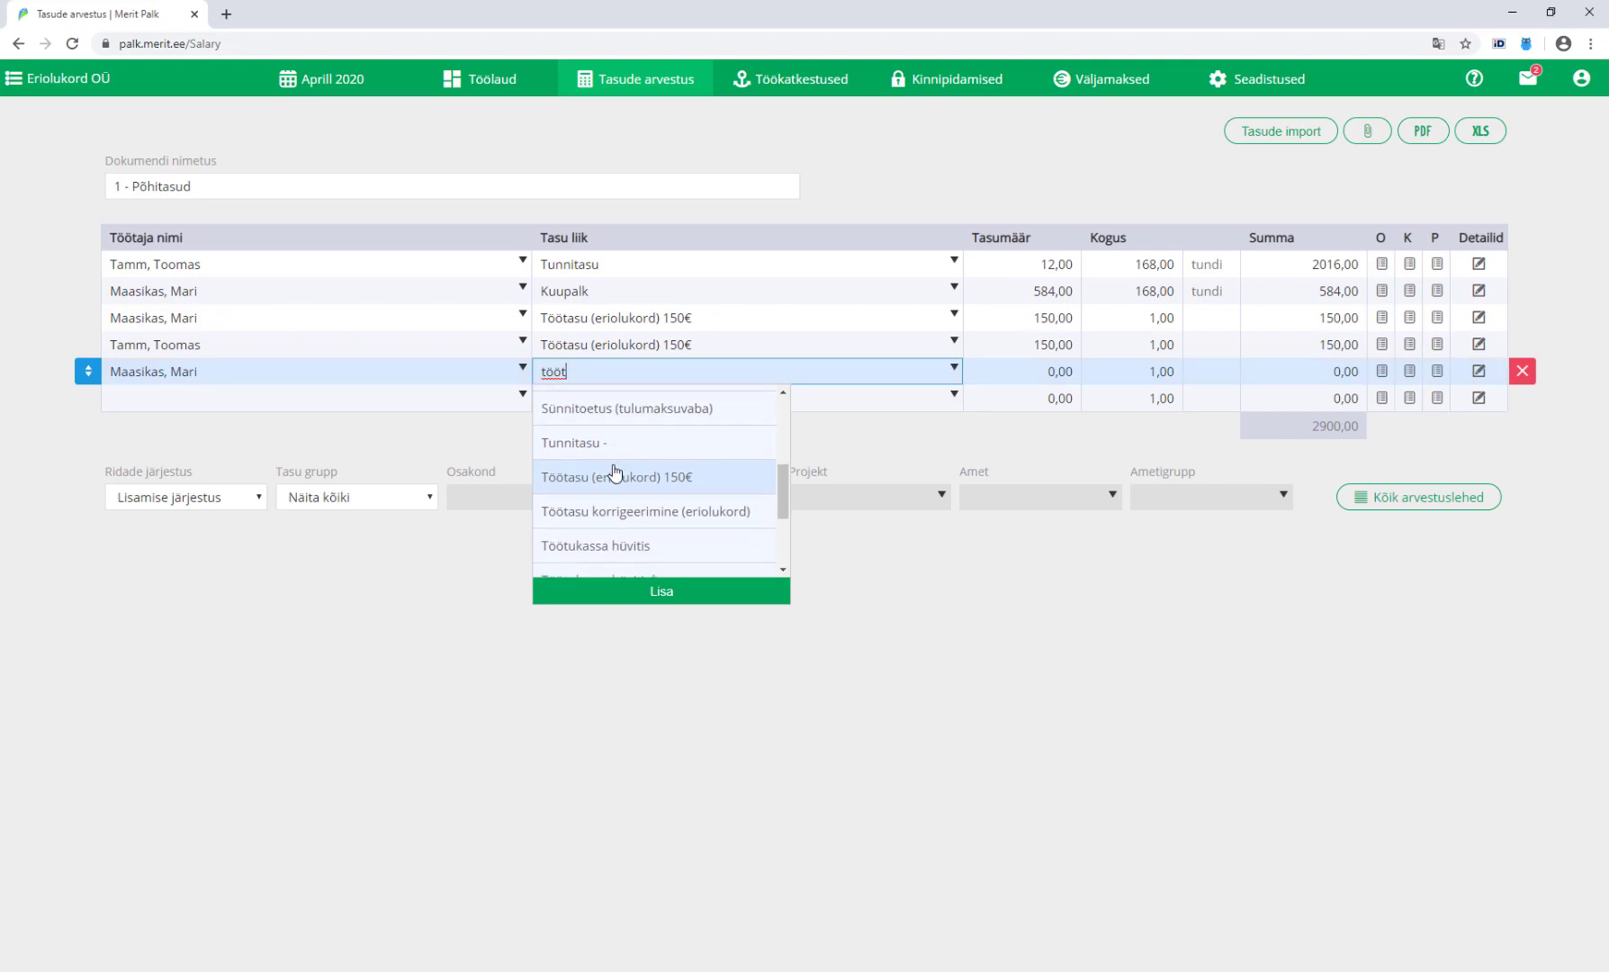
click(620, 503)
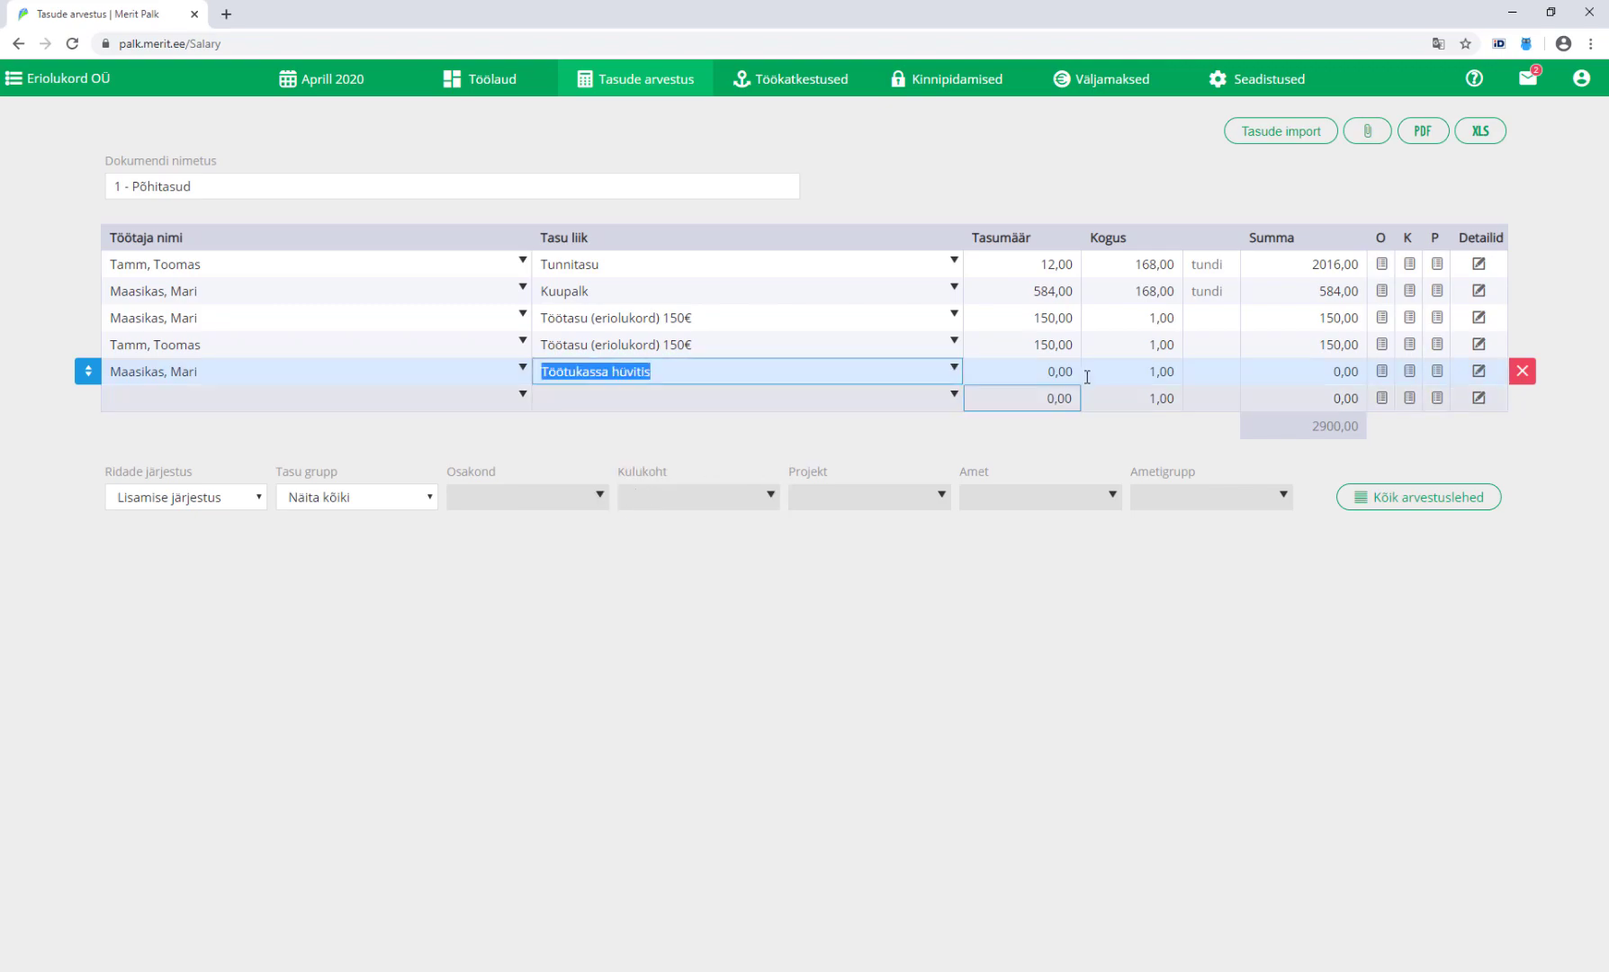
click(1050, 371)
text(1000)
key(Tab)
Add a "Töötukassa hüvitis" row at rate 1000 for the employee paid by Tunnitasu
click(258, 407)
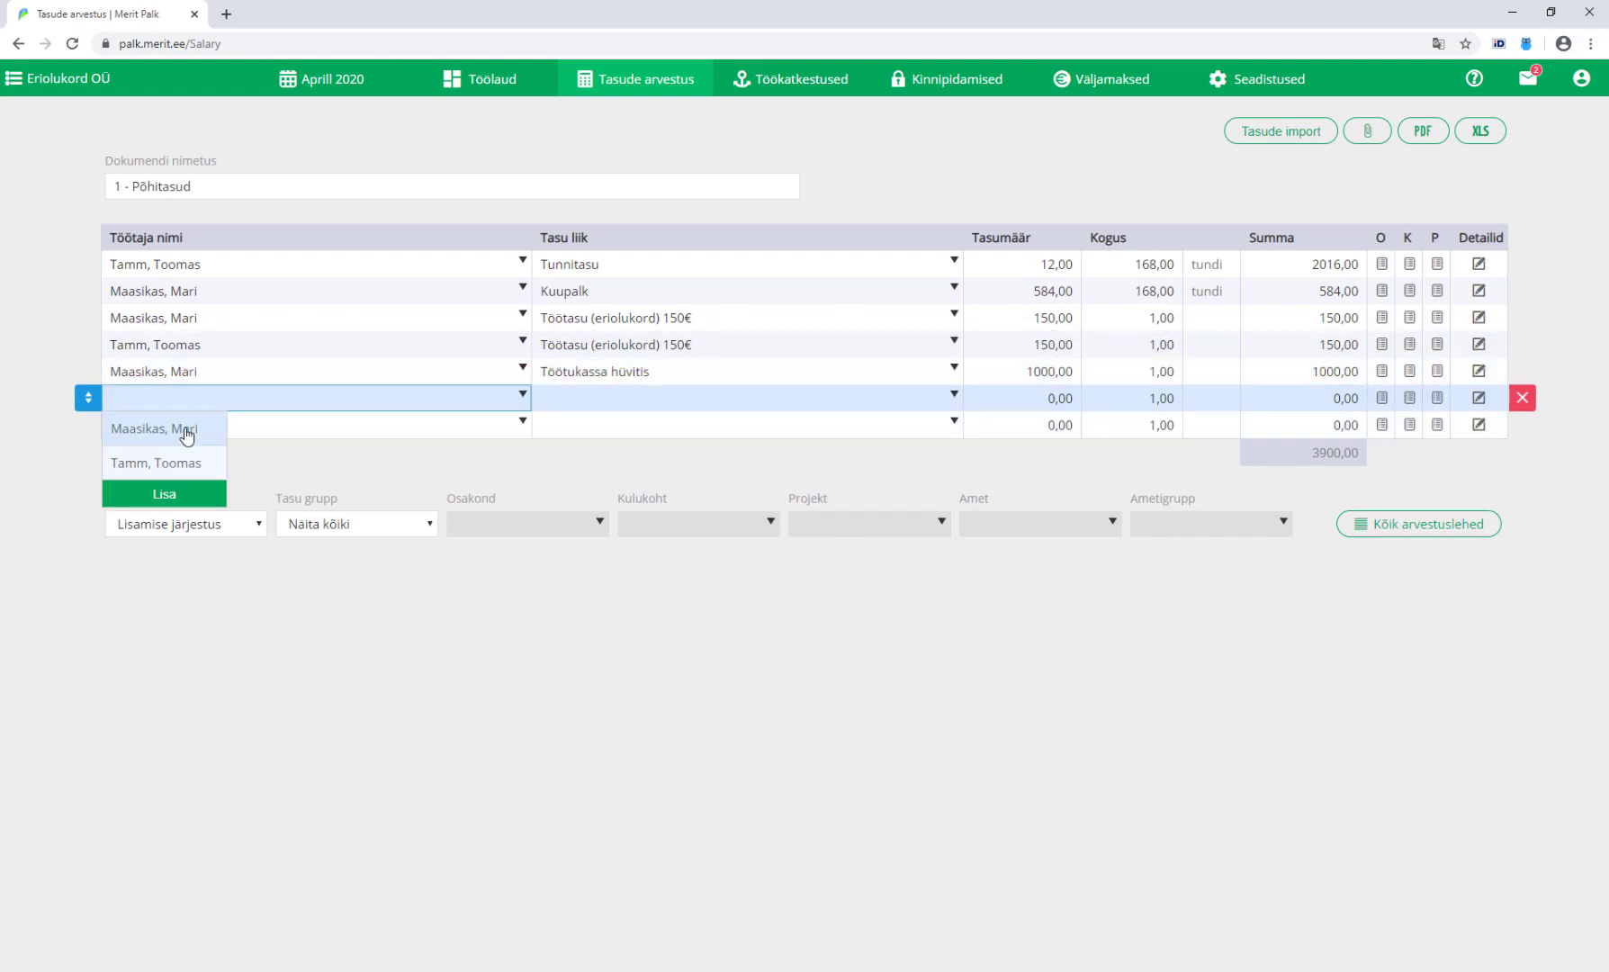
click(177, 462)
click(625, 397)
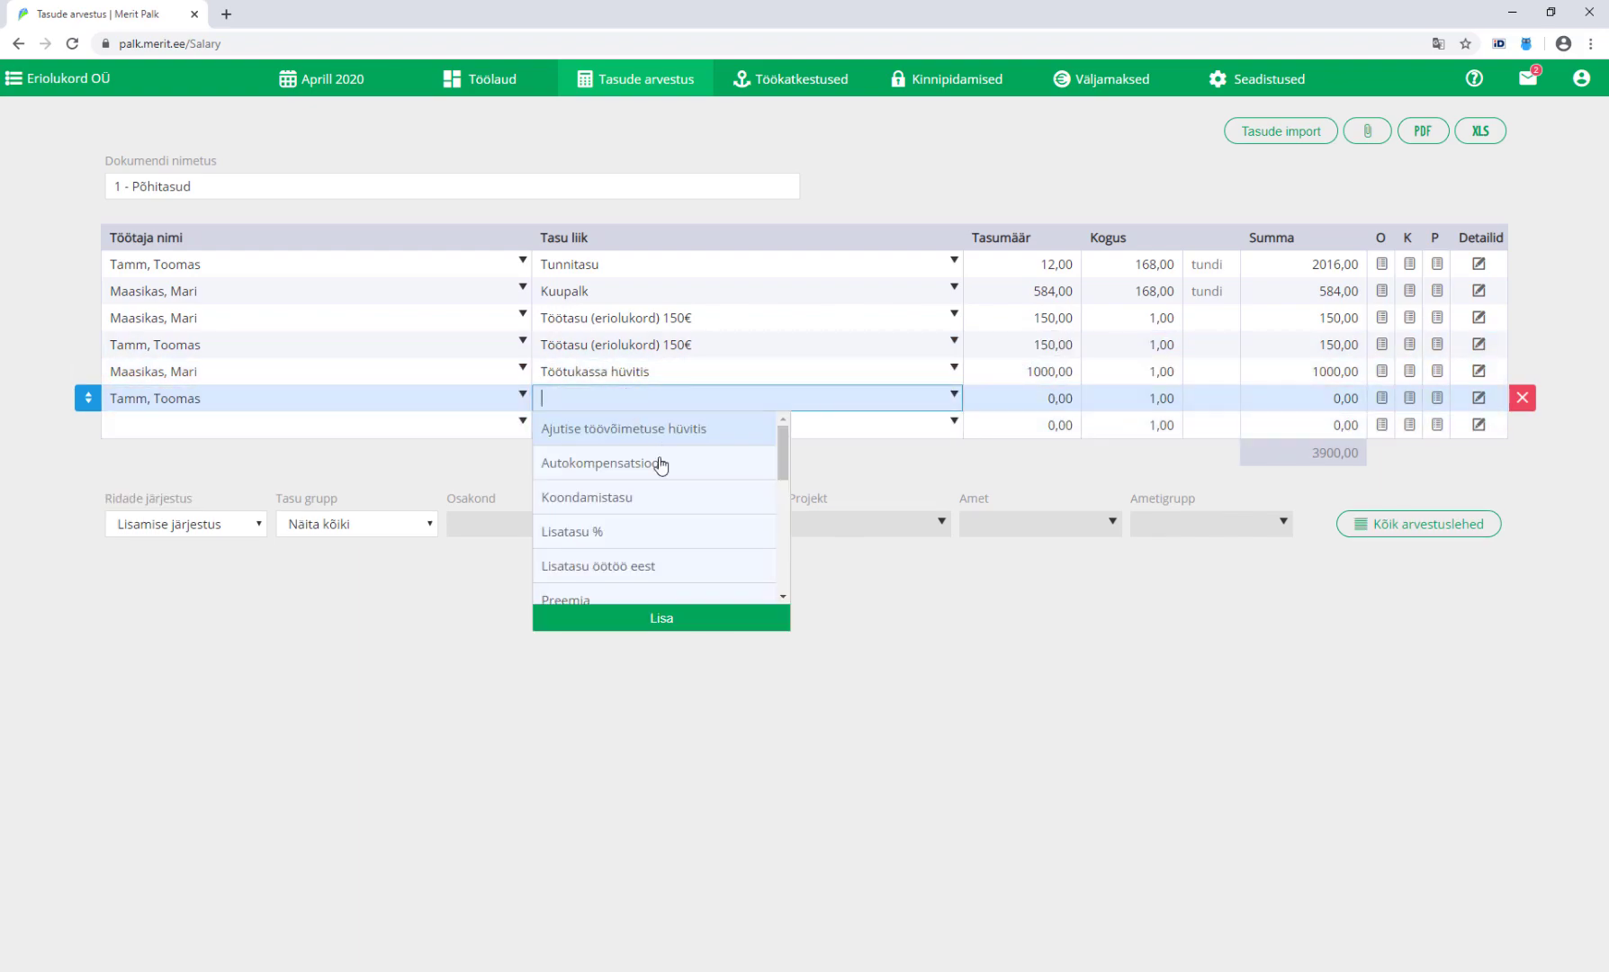
scroll(639, 513, down, 2)
click(634, 526)
click(1020, 402)
text(1000)
key(Tab)
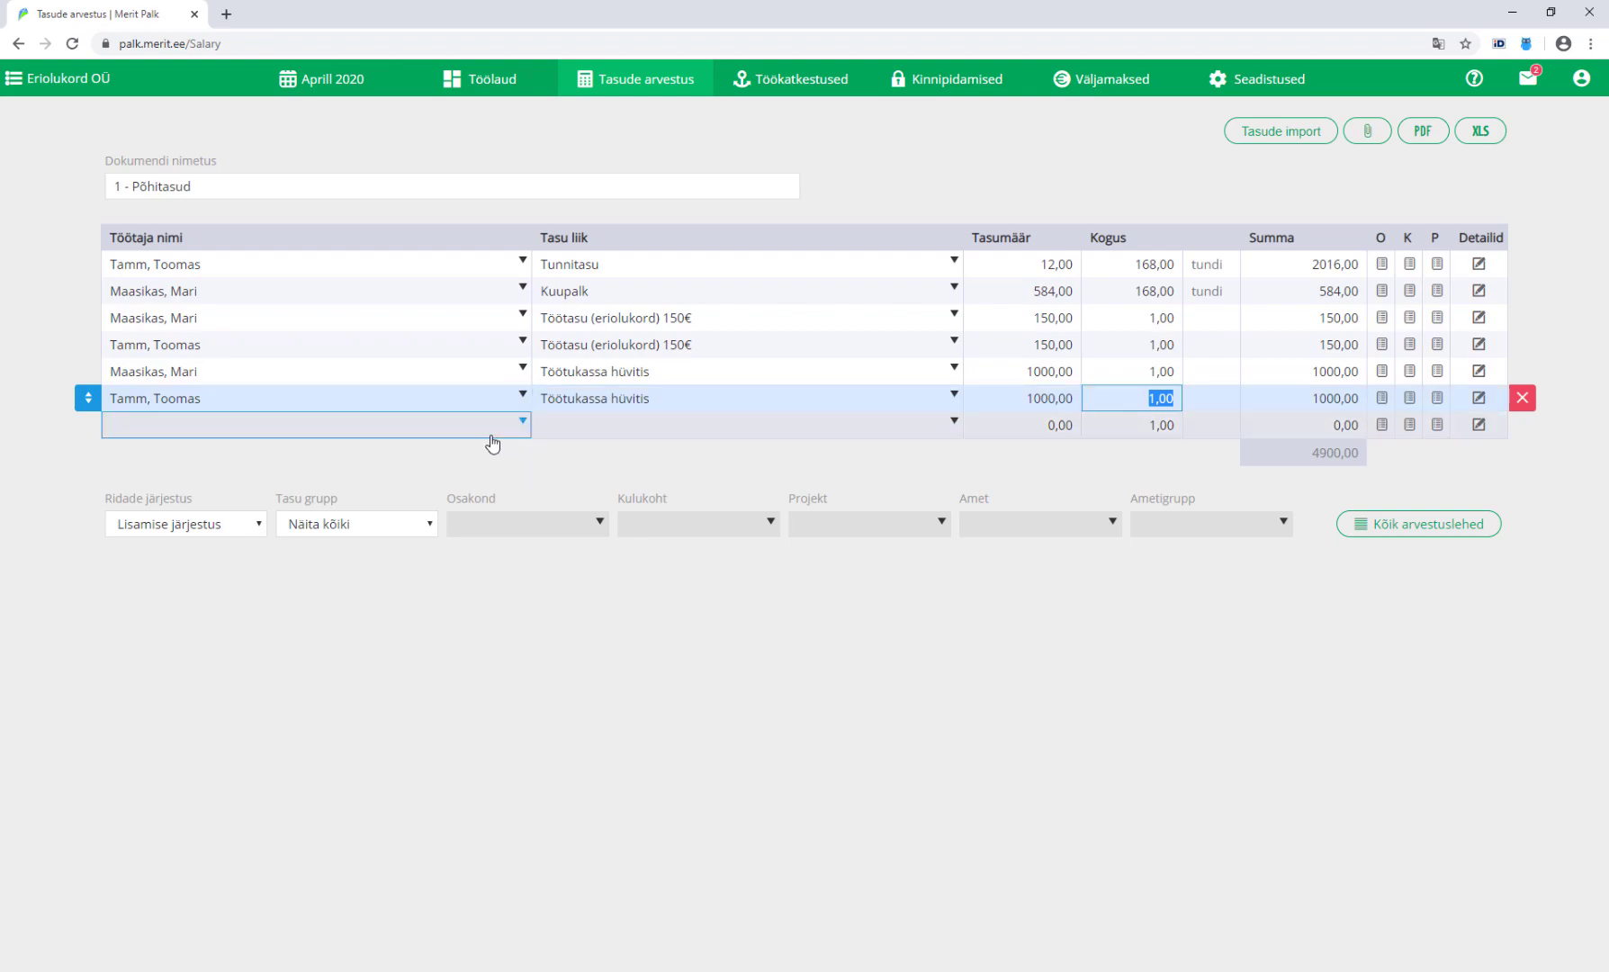
Add a "Töötukassa hüvitis*" row at rate -1000 for the employee paid by Kuupalk
click(187, 434)
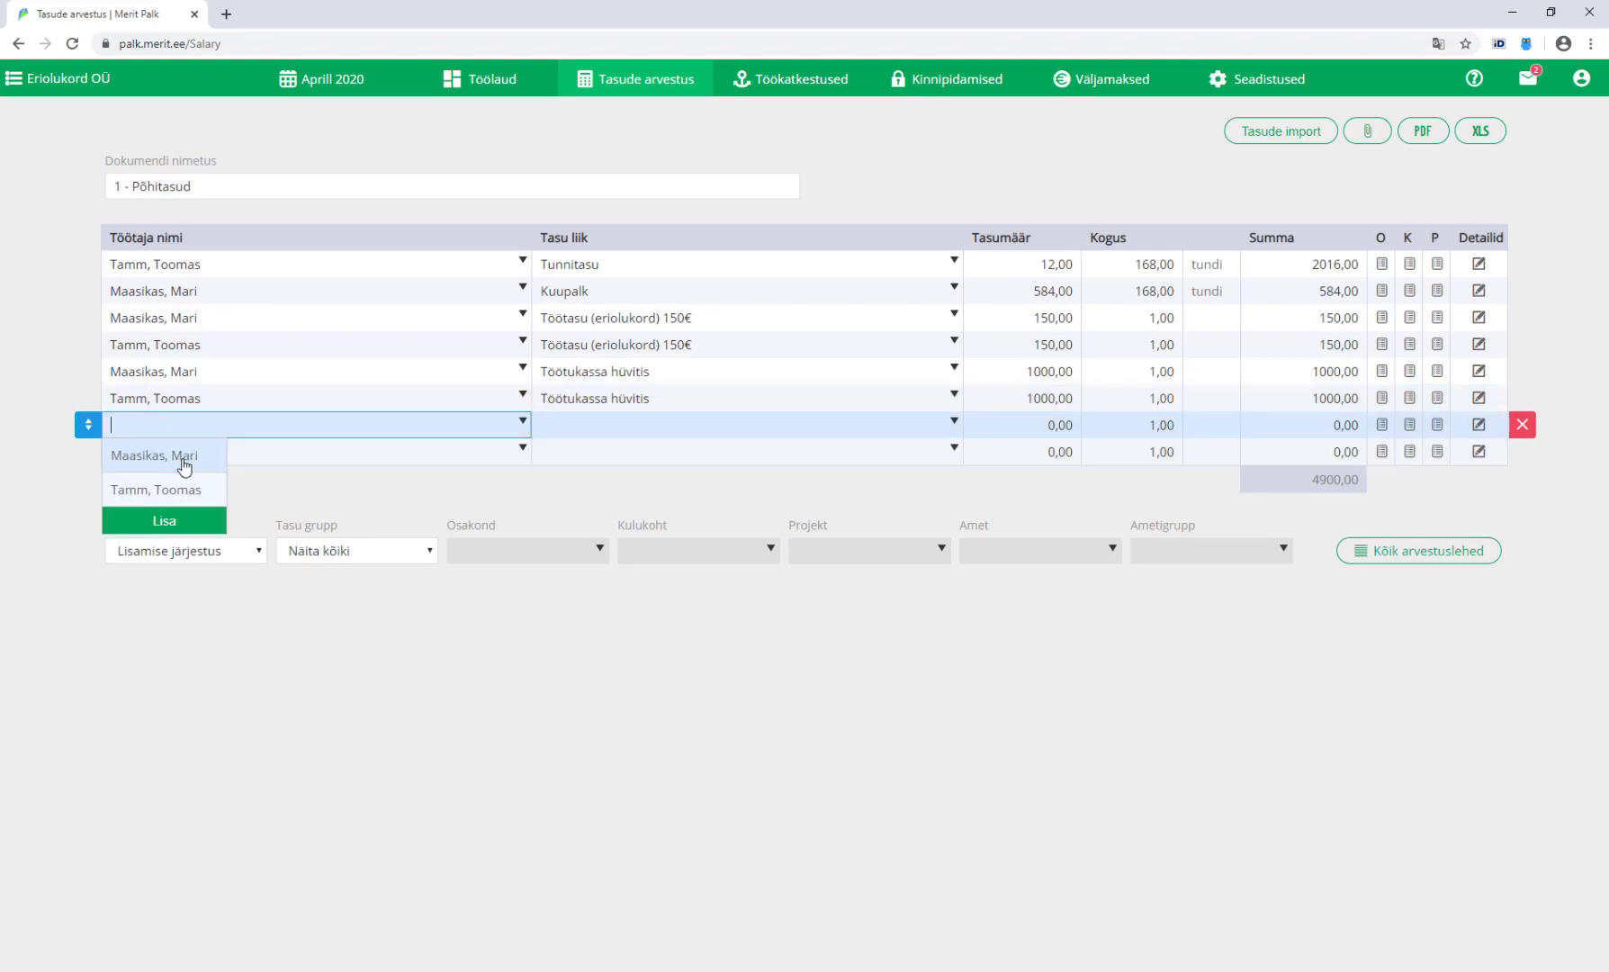
click(184, 465)
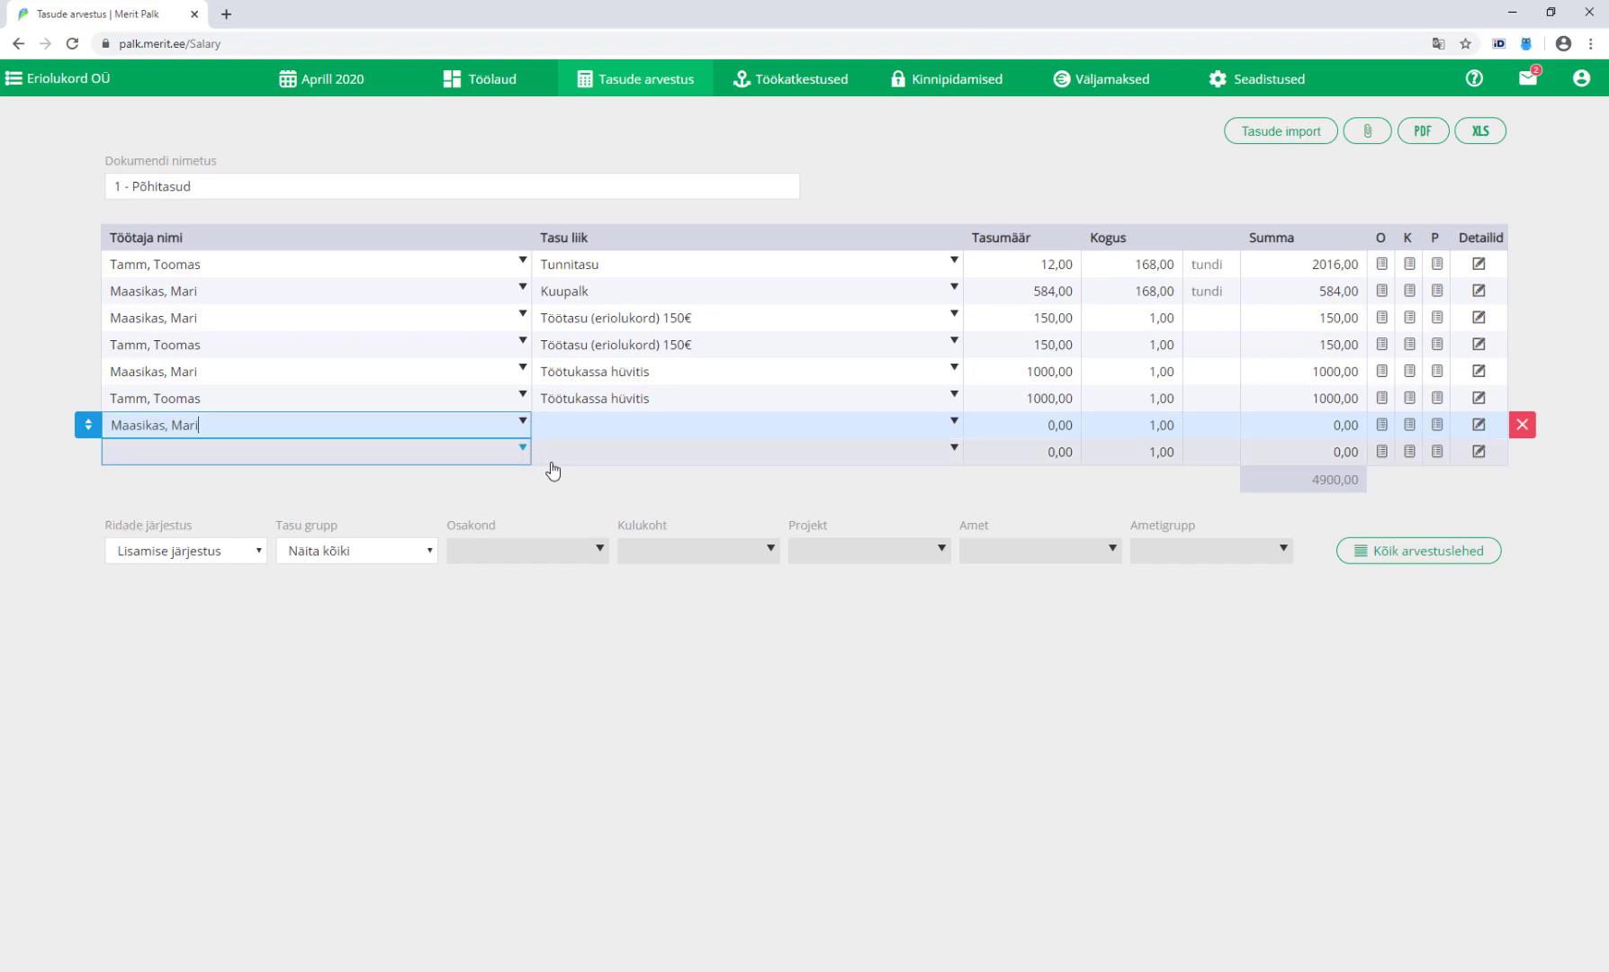
click(635, 437)
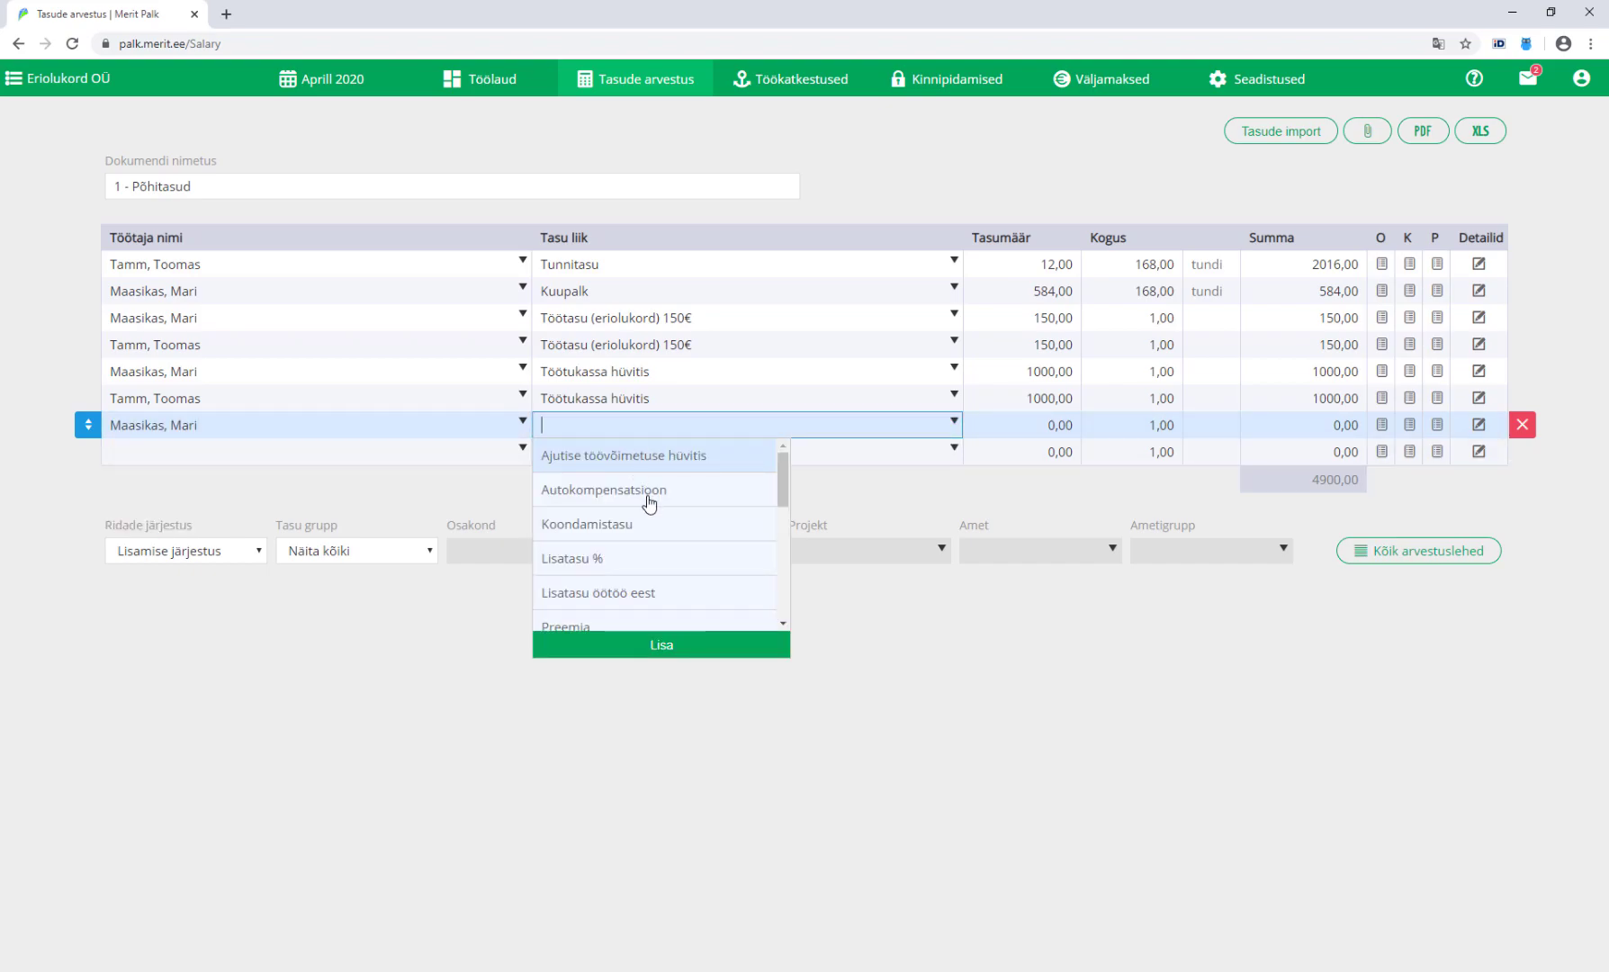
scroll(648, 504, down, 3)
scroll(649, 510, down, 3)
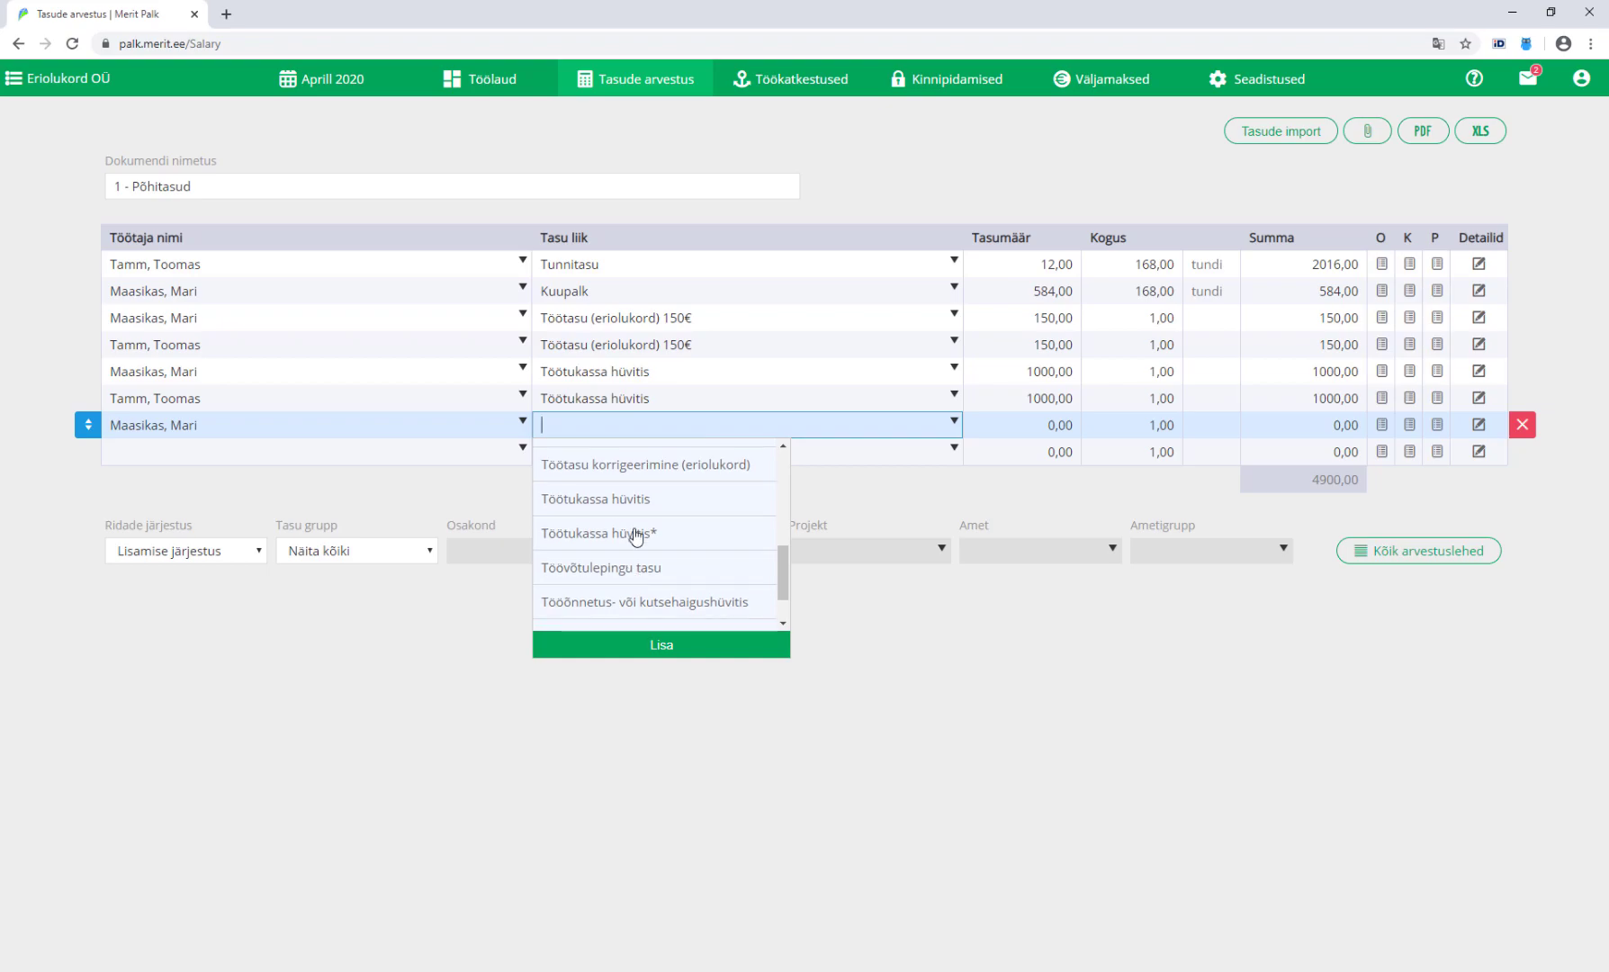
click(640, 530)
click(1055, 424)
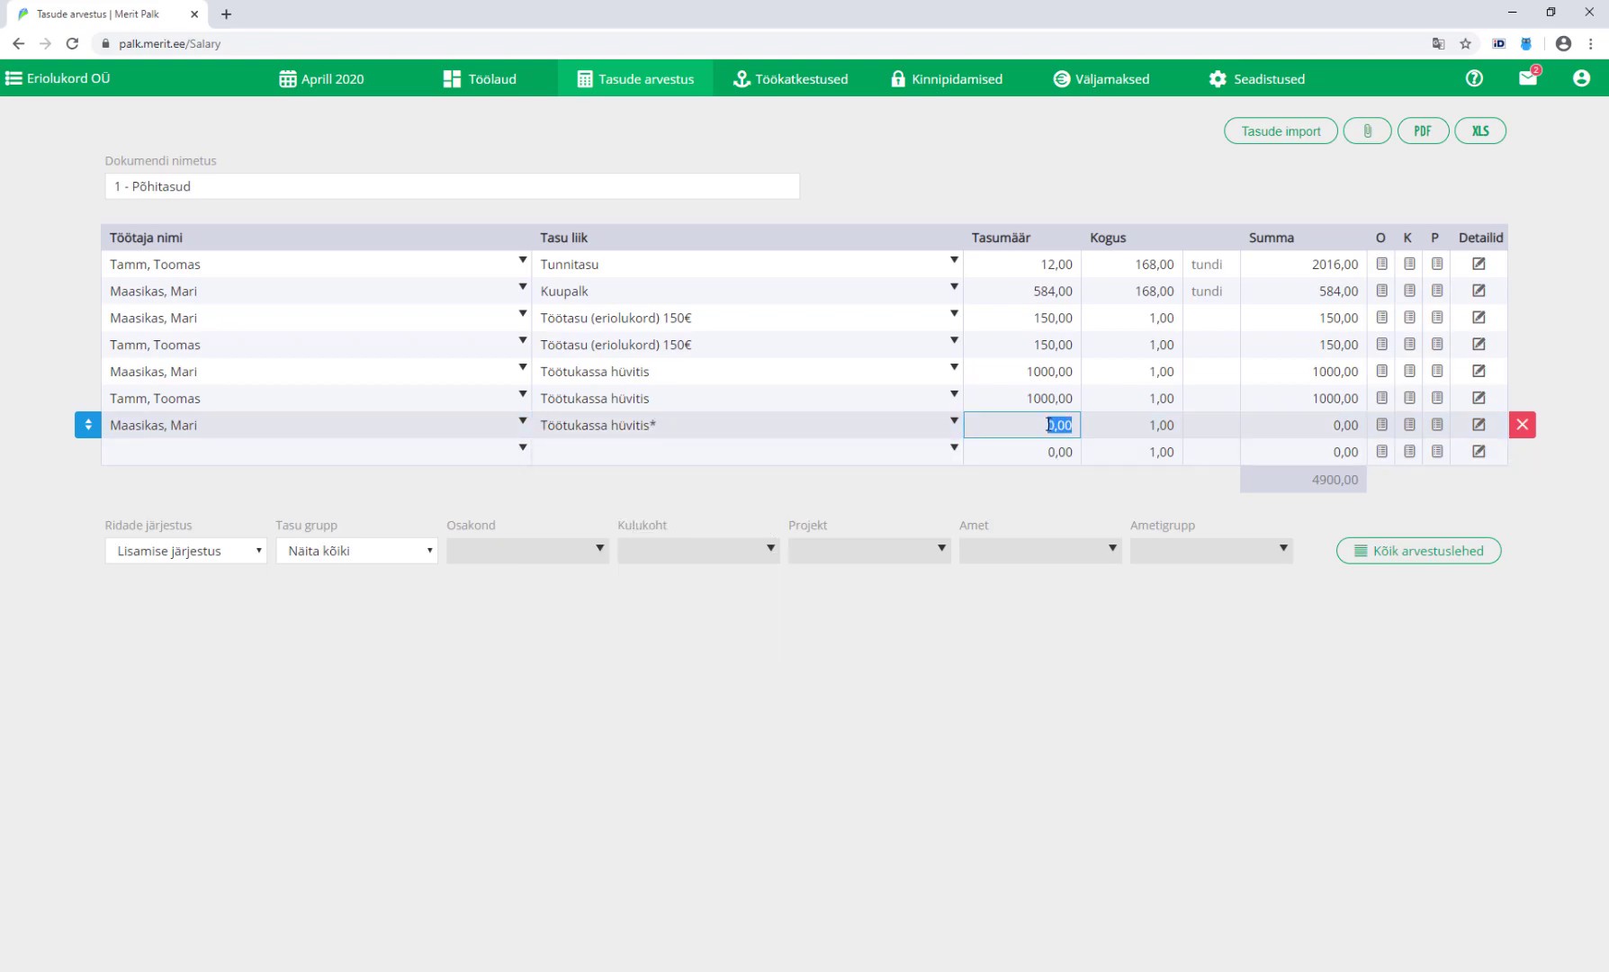
key(BackSpace)
text(-1000)
key(Return)
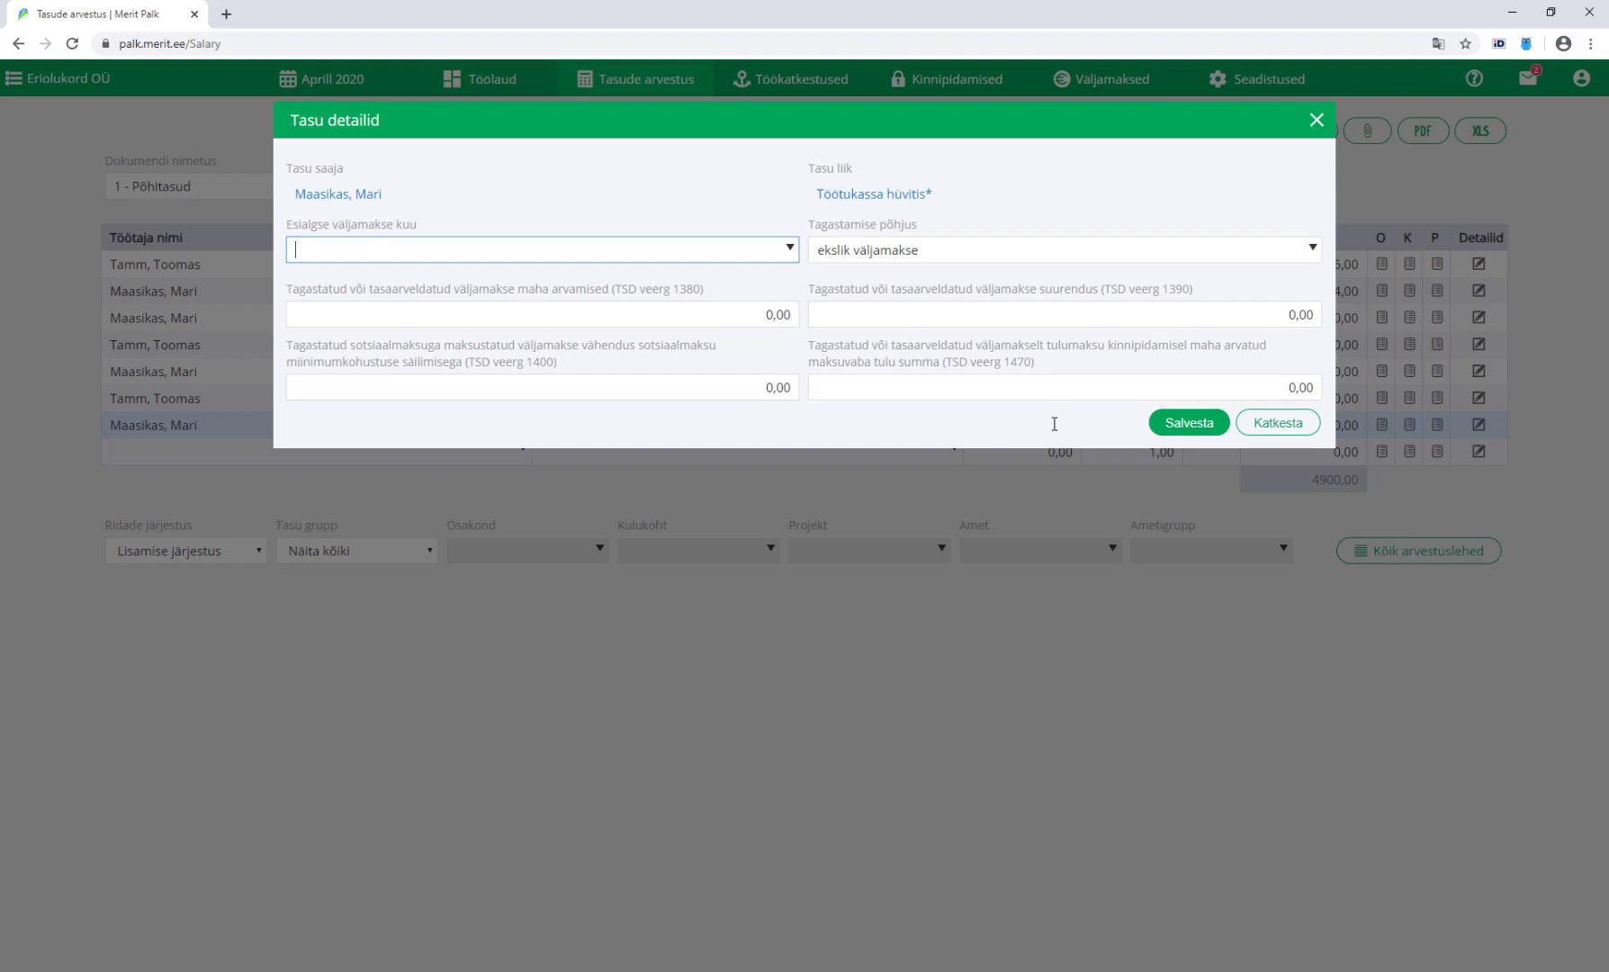
In the negative row's pay details, set the original payout month to Aprill 2020 and the return reason to "muu", and save them
click(483, 255)
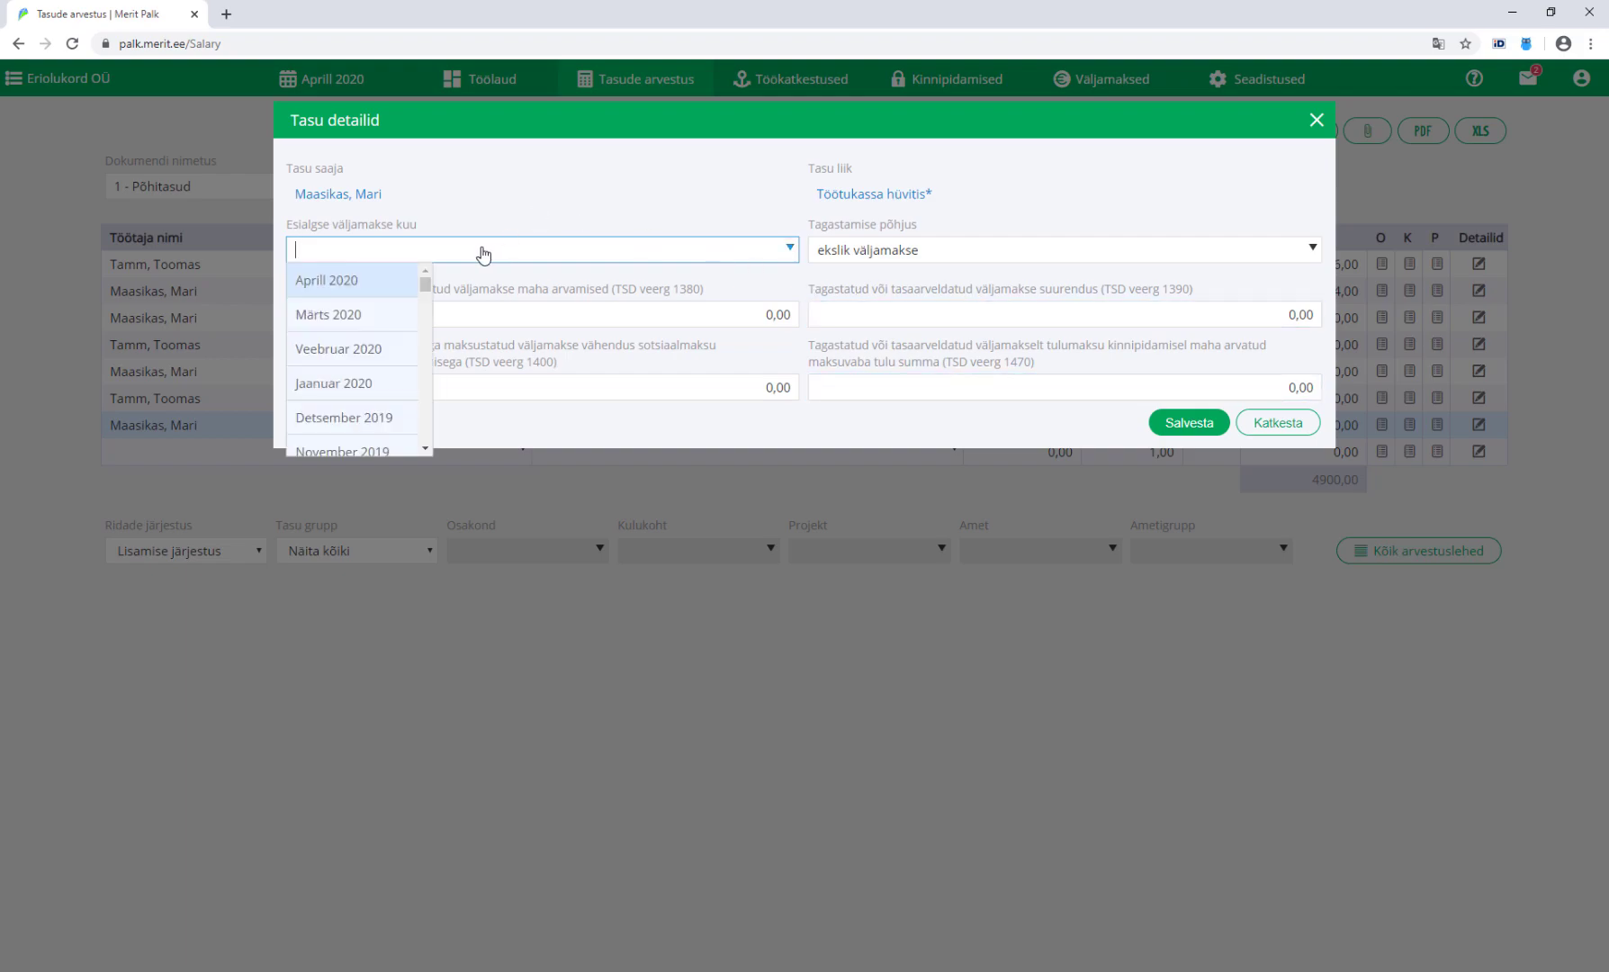
click(336, 286)
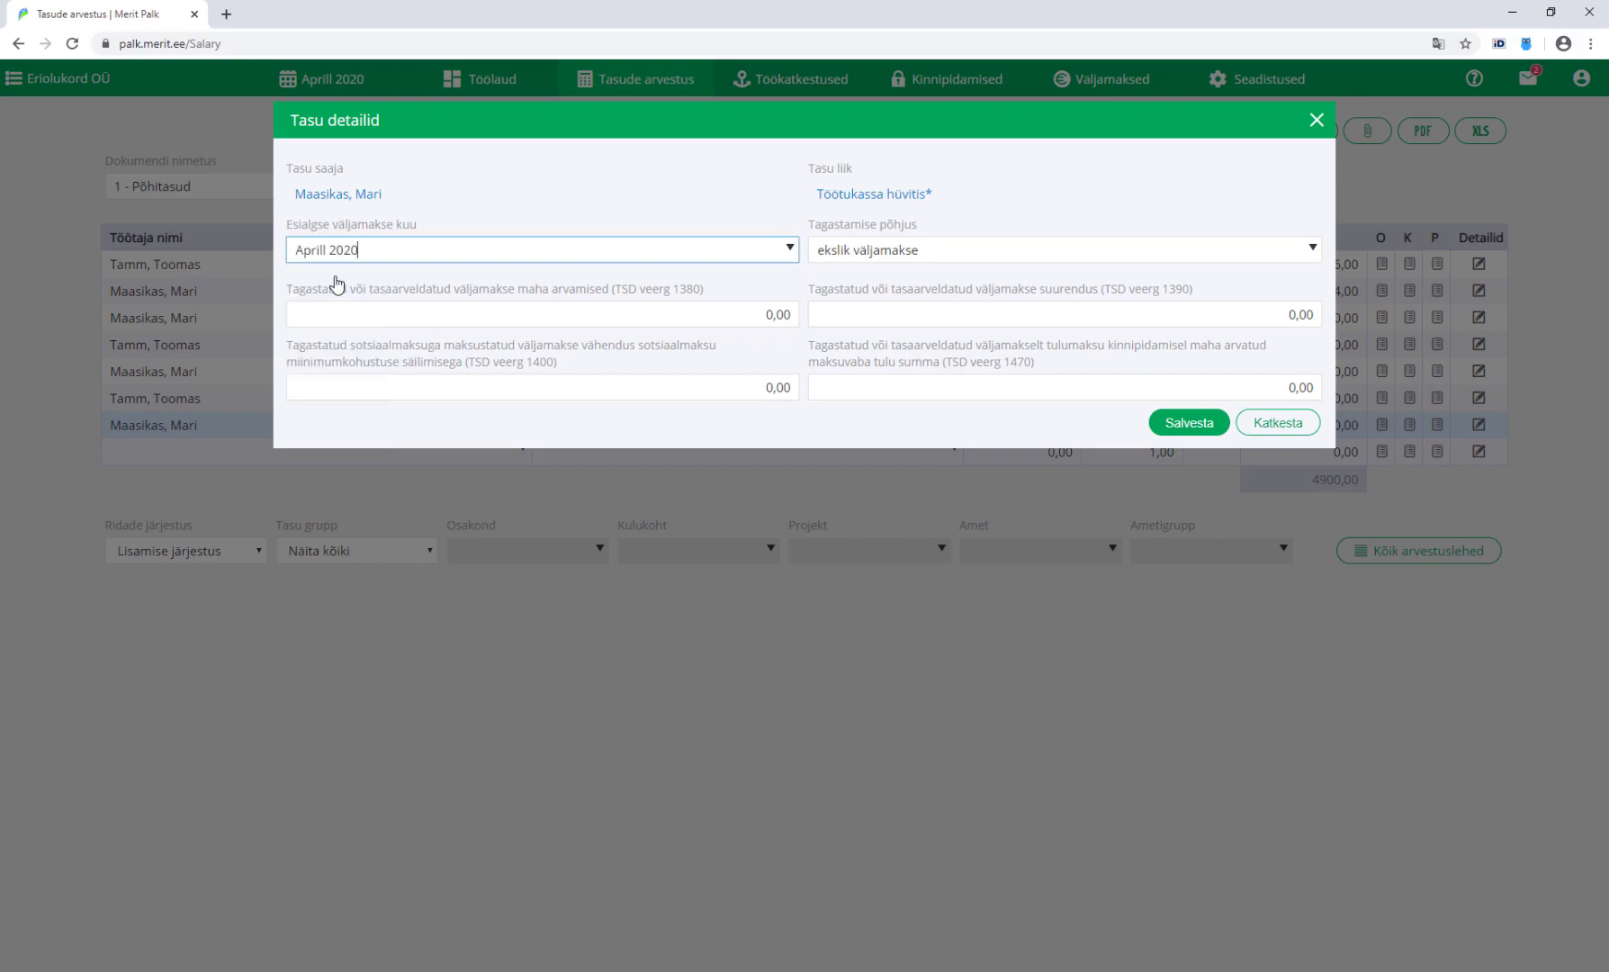
click(880, 249)
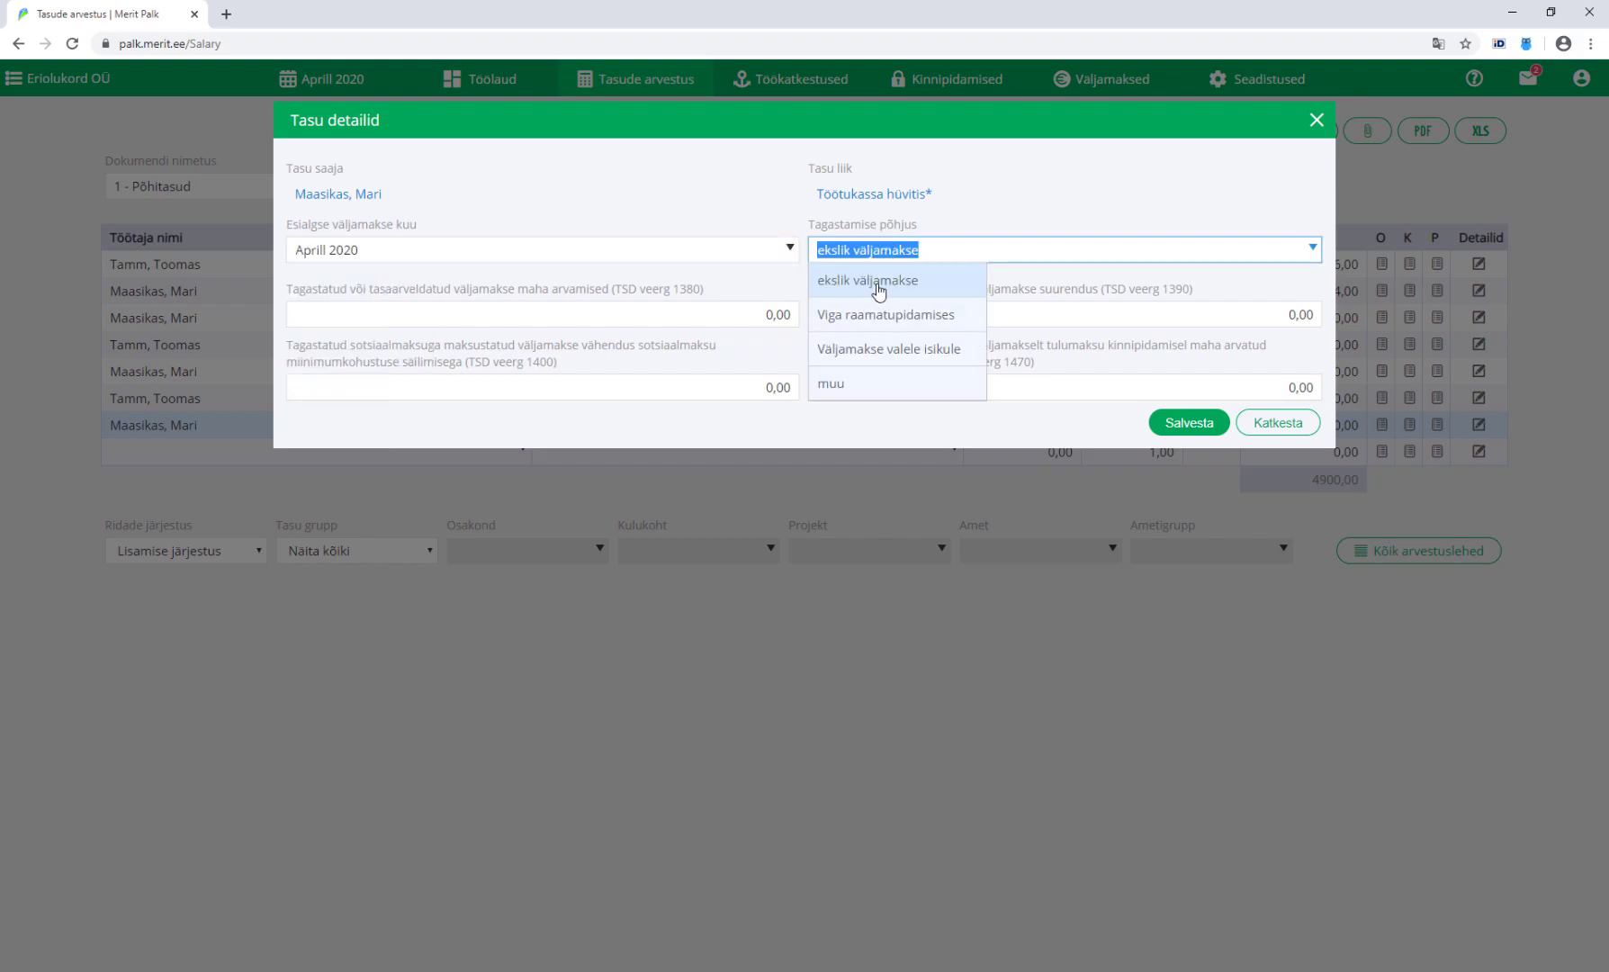
click(861, 384)
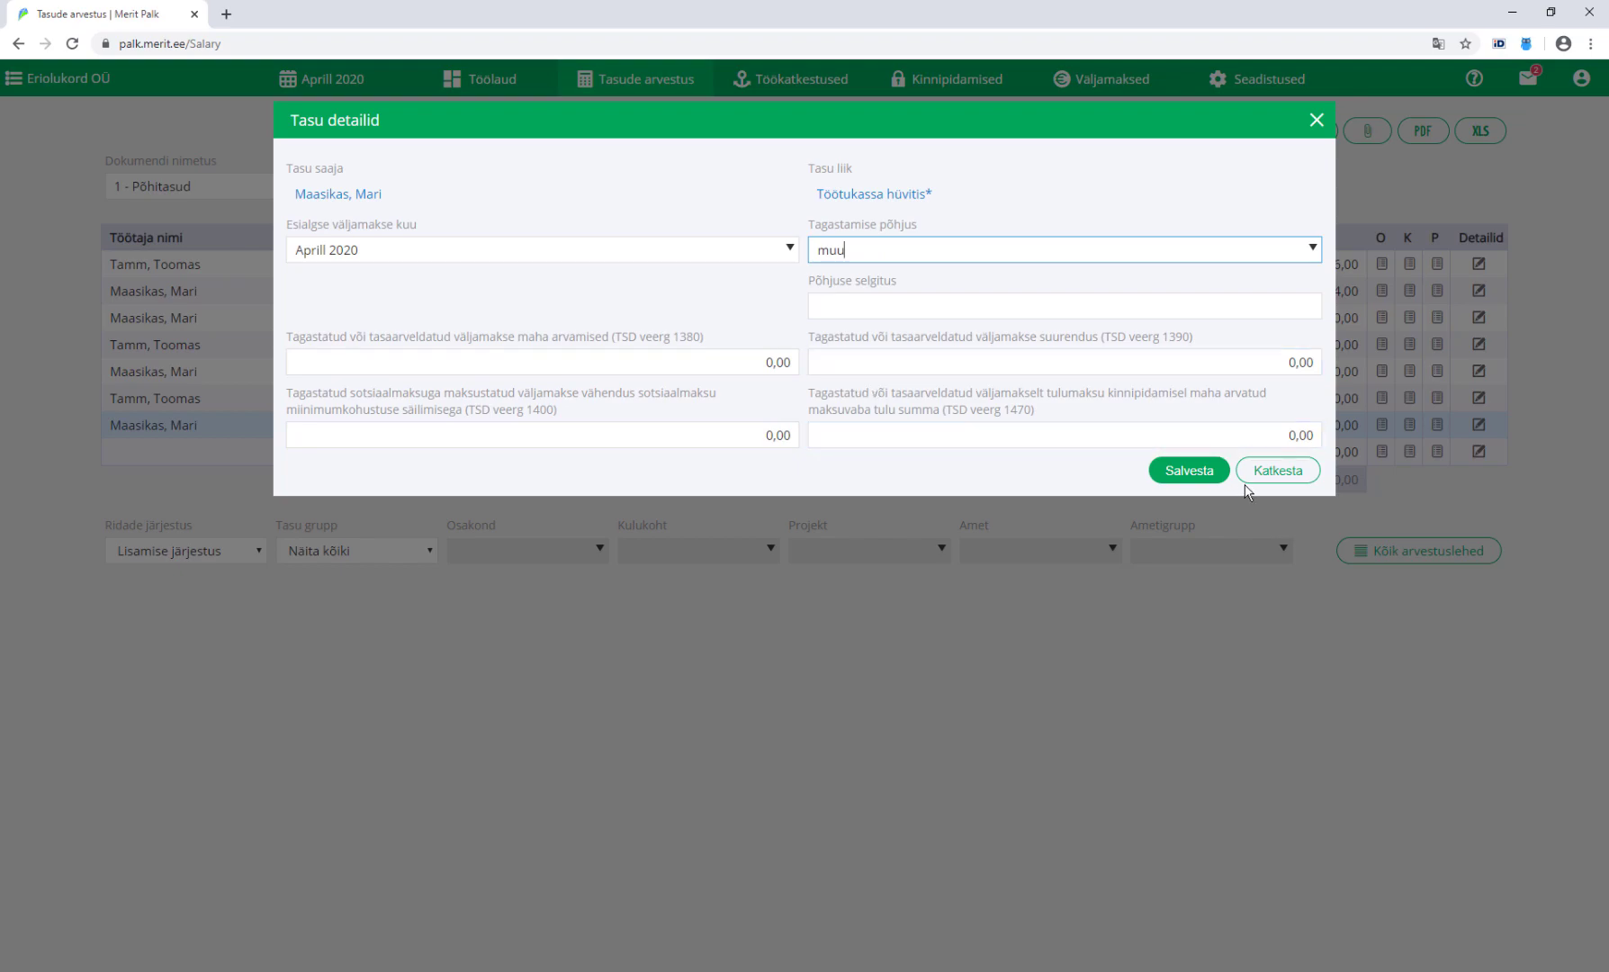
click(1189, 470)
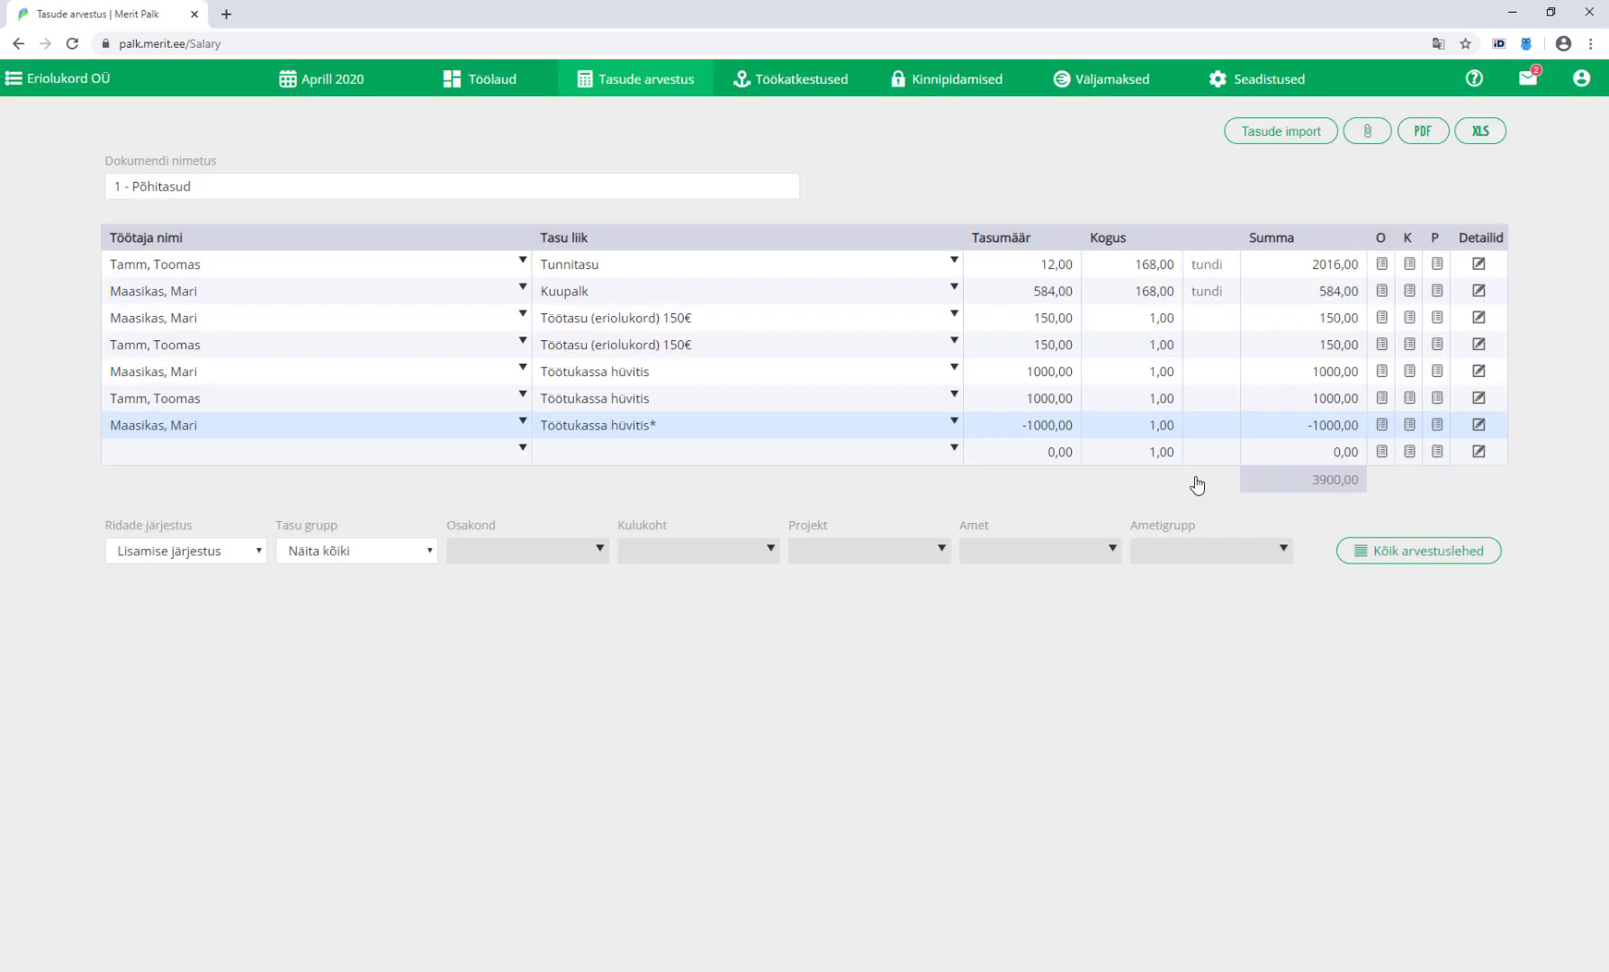
Add a "Töötukassa hüvitis*" row at rate -1000 for the employee paid by Tunnitasu
click(284, 456)
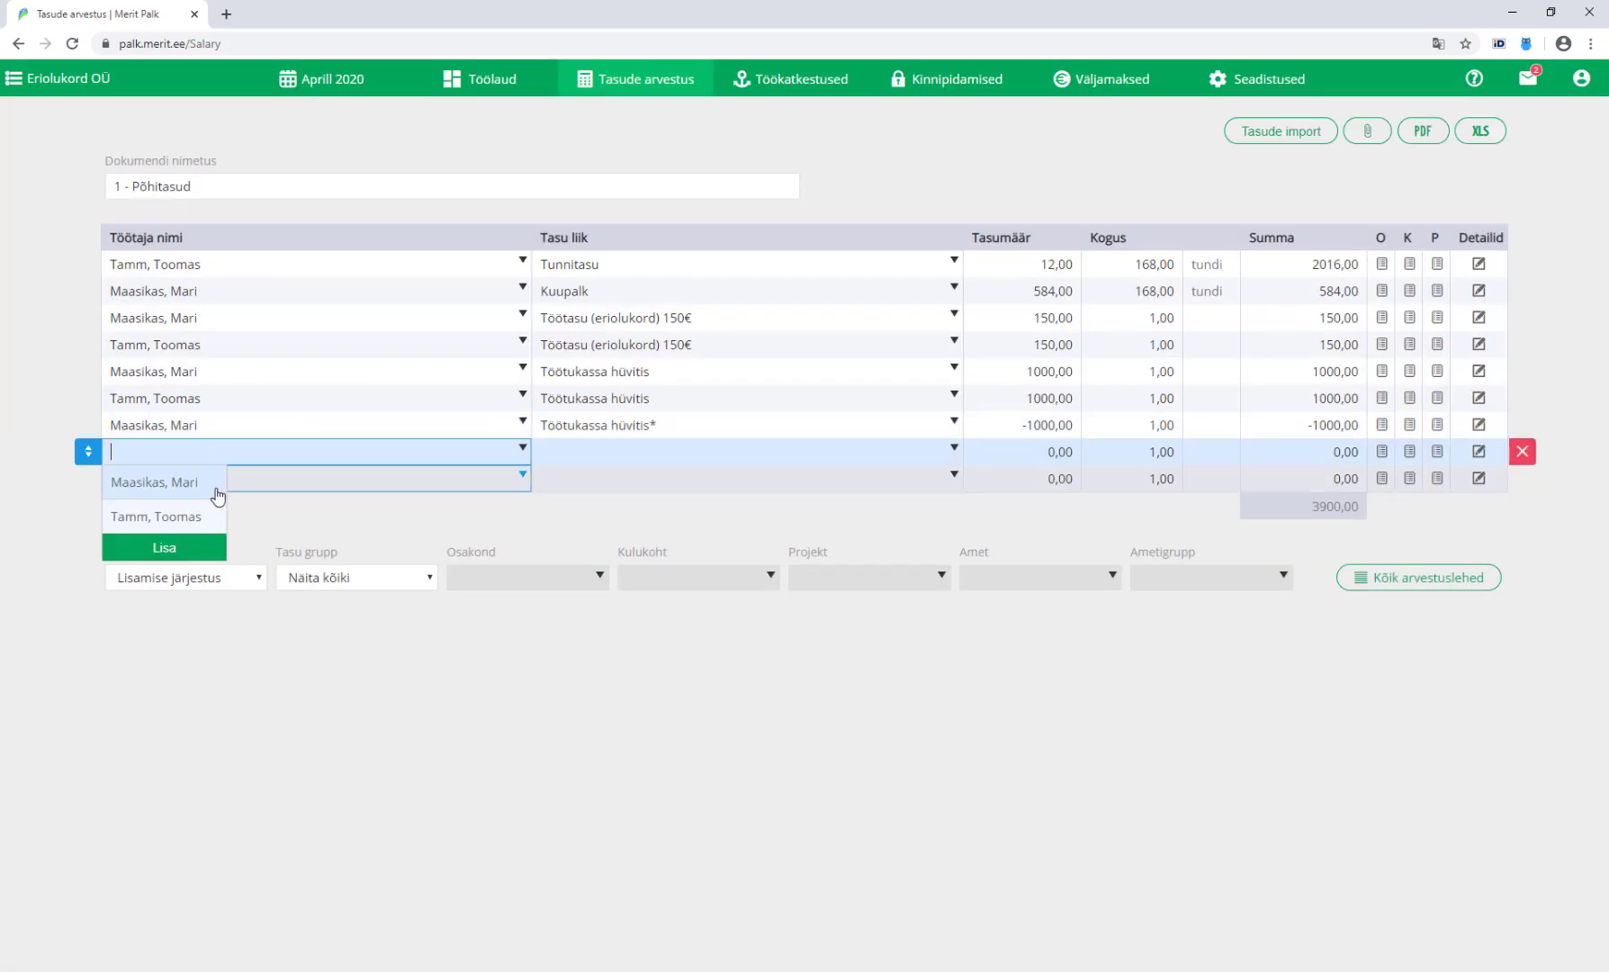
click(171, 516)
click(640, 460)
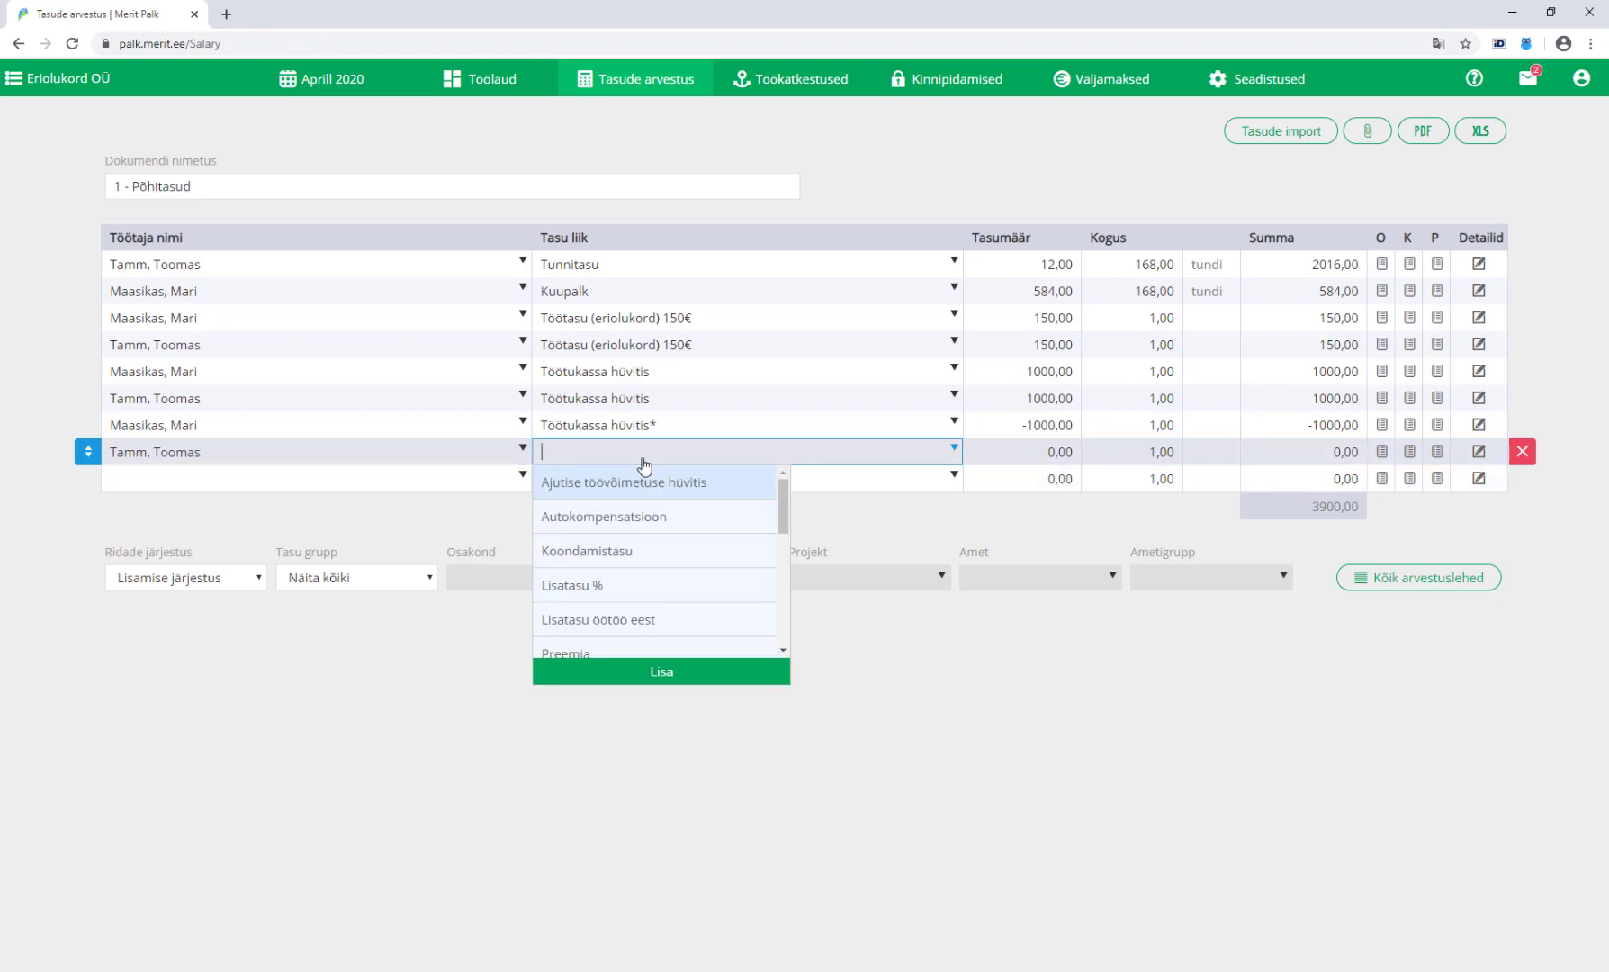
scroll(657, 522, down, 5)
click(646, 569)
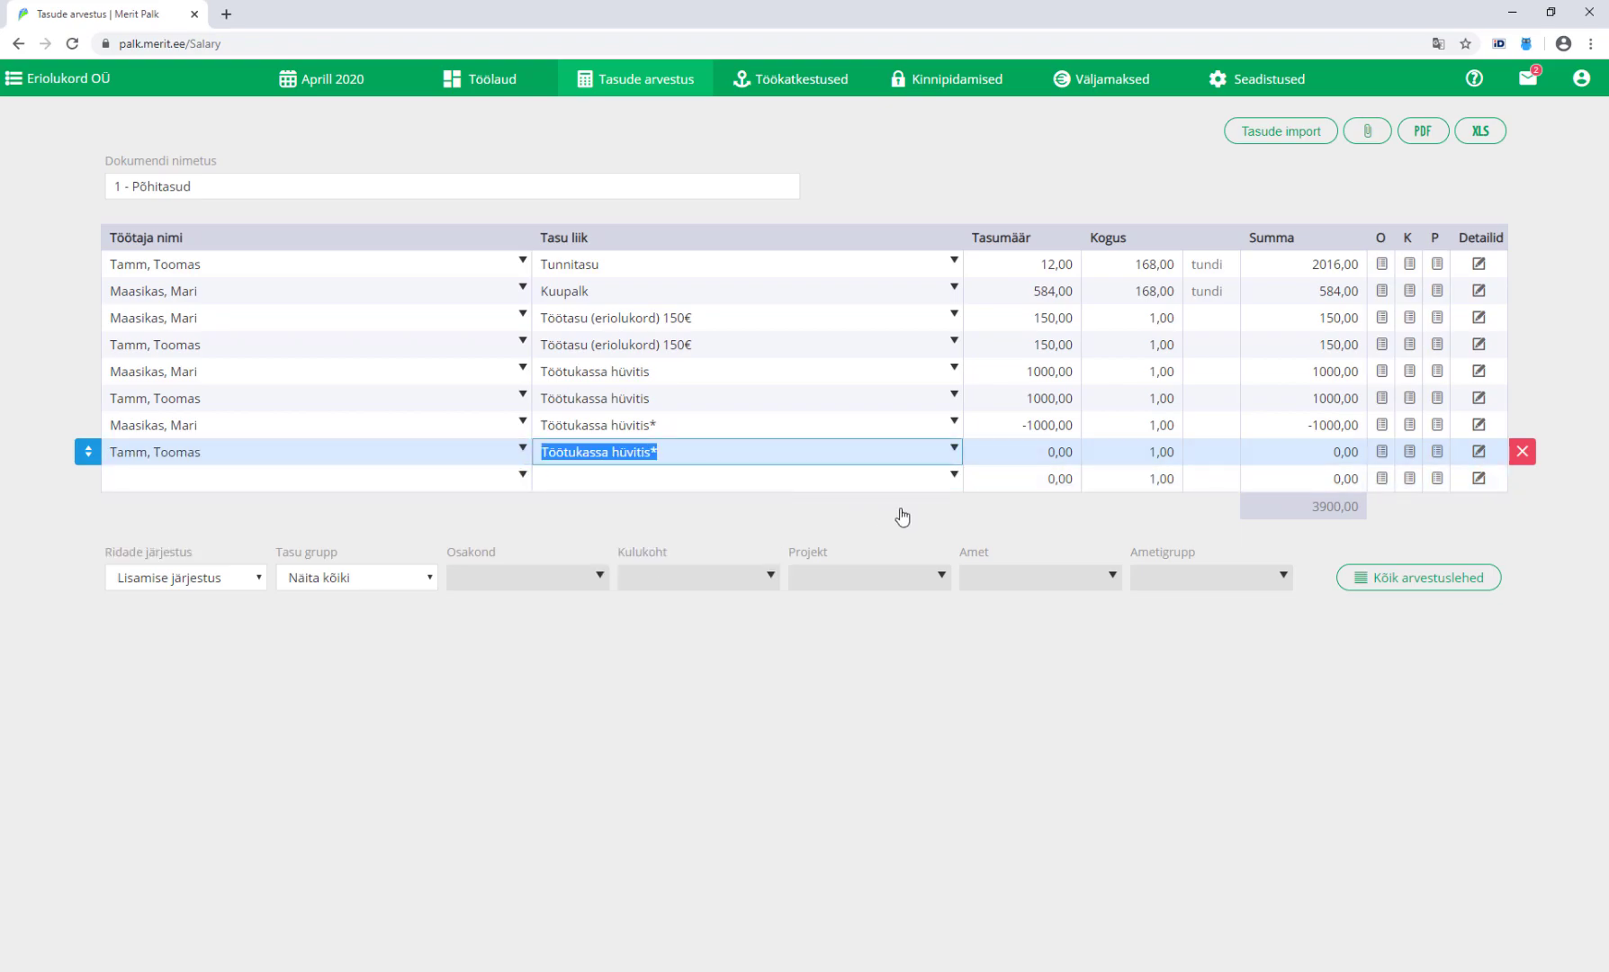
click(1031, 459)
text(-1000)
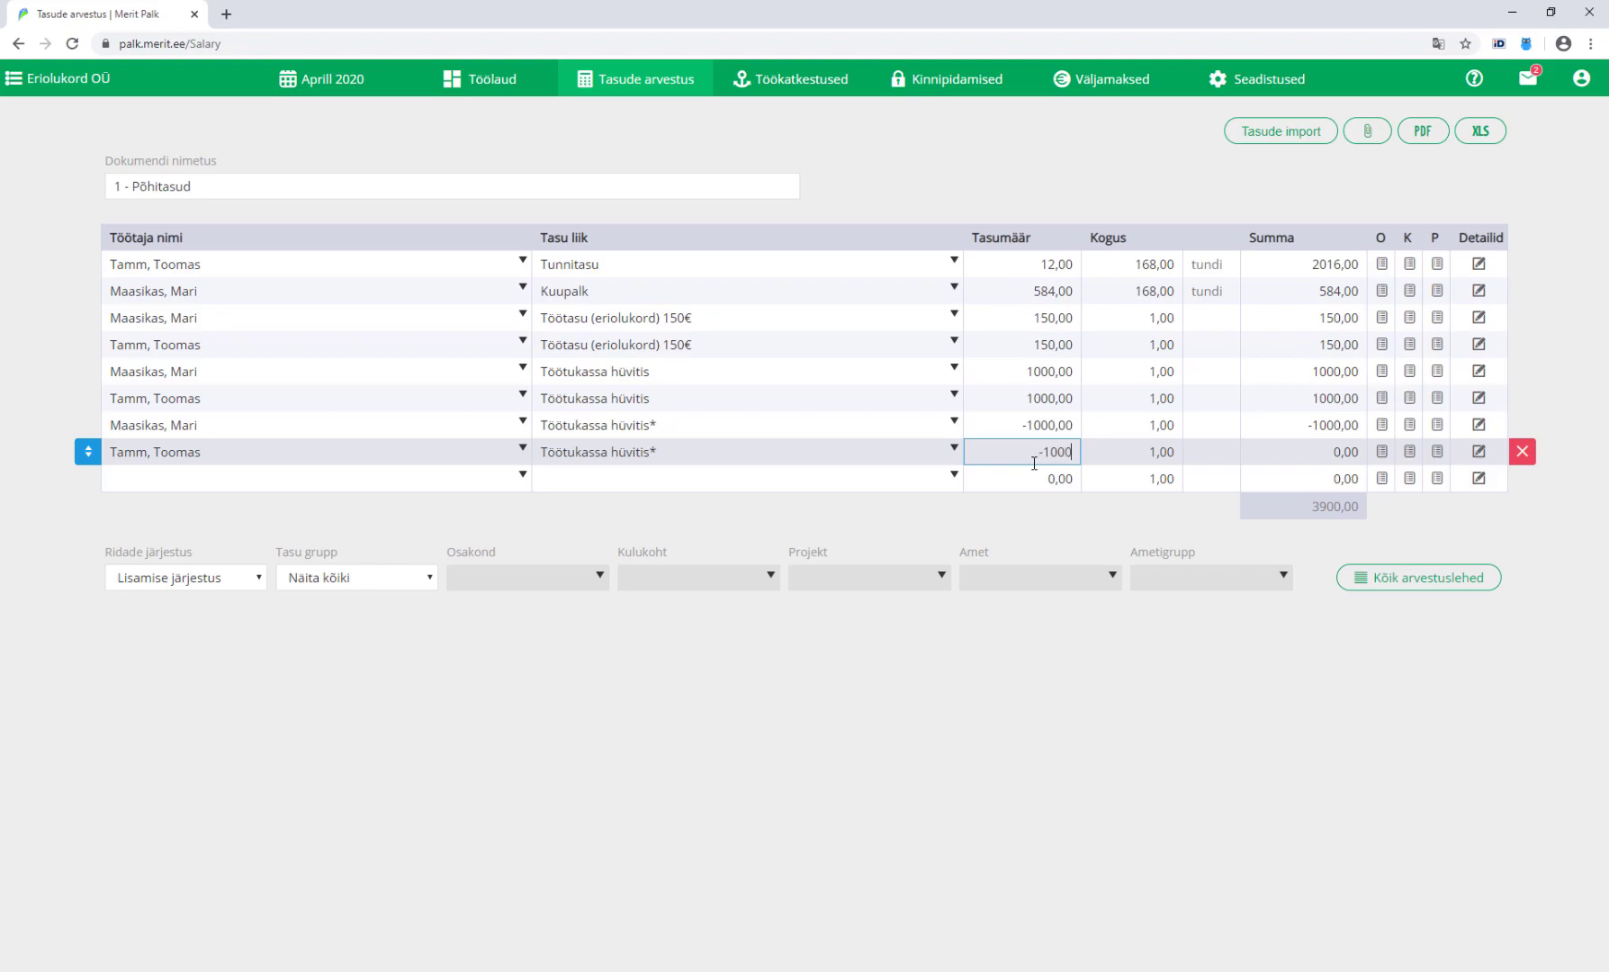
key(Tab)
In the Tunnitasu employee's "Töötukassa hüvitis*" details, set the original payout month to Aprill 2020 and the return reason to "muu", and save them
click(471, 251)
click(396, 286)
click(878, 255)
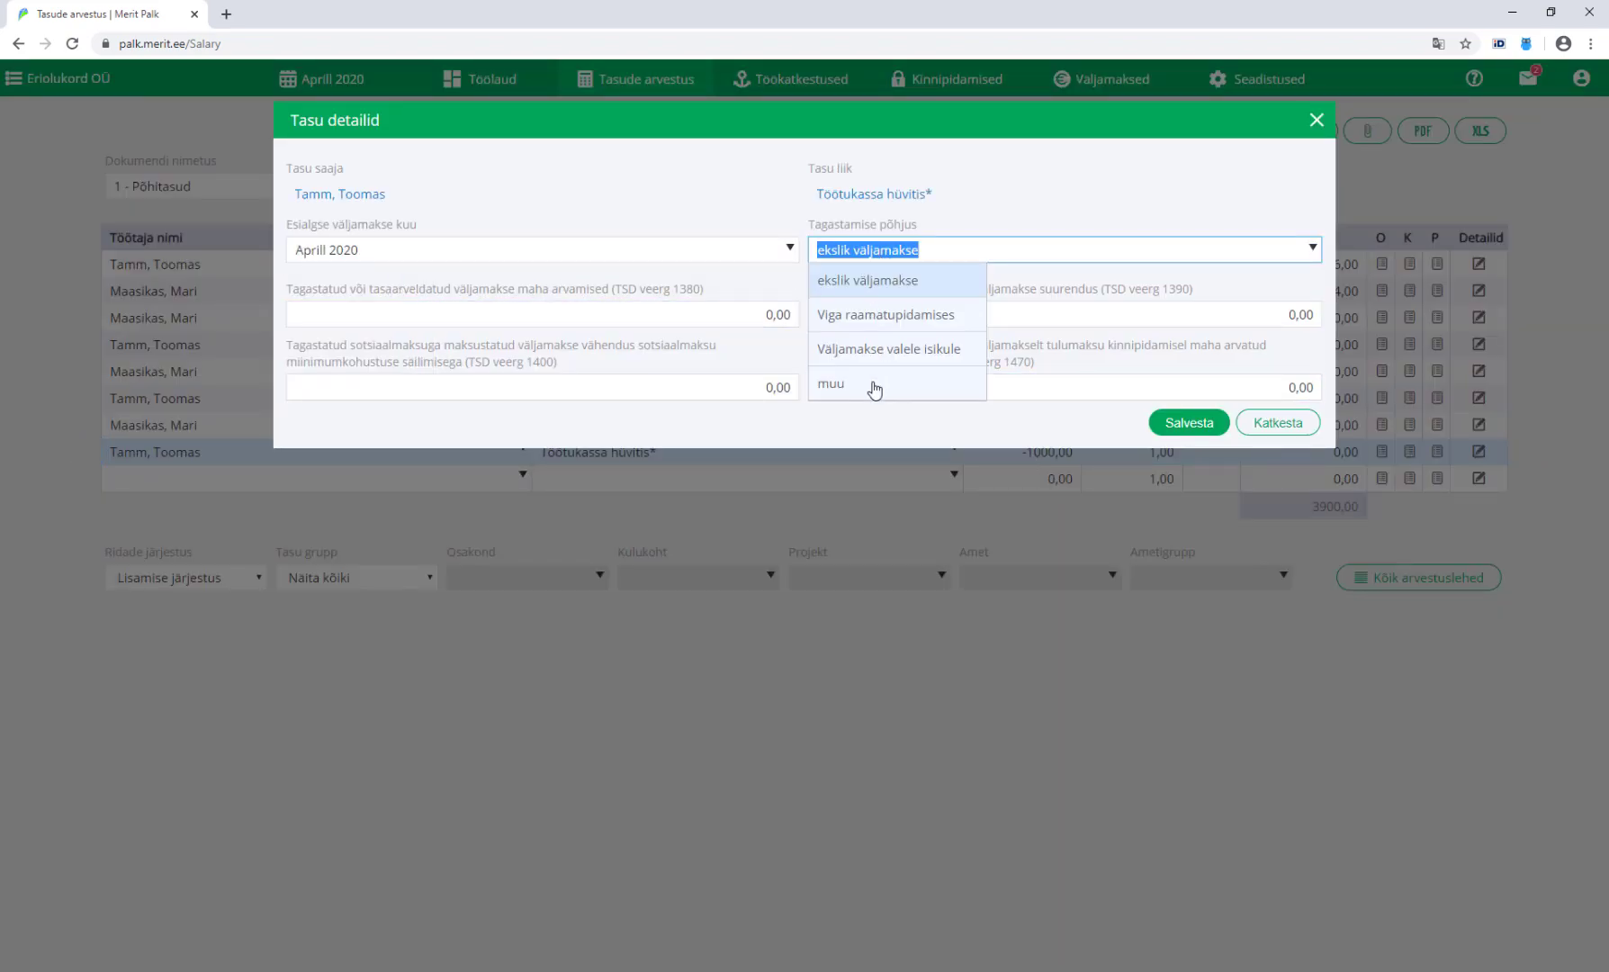
click(865, 385)
click(1185, 471)
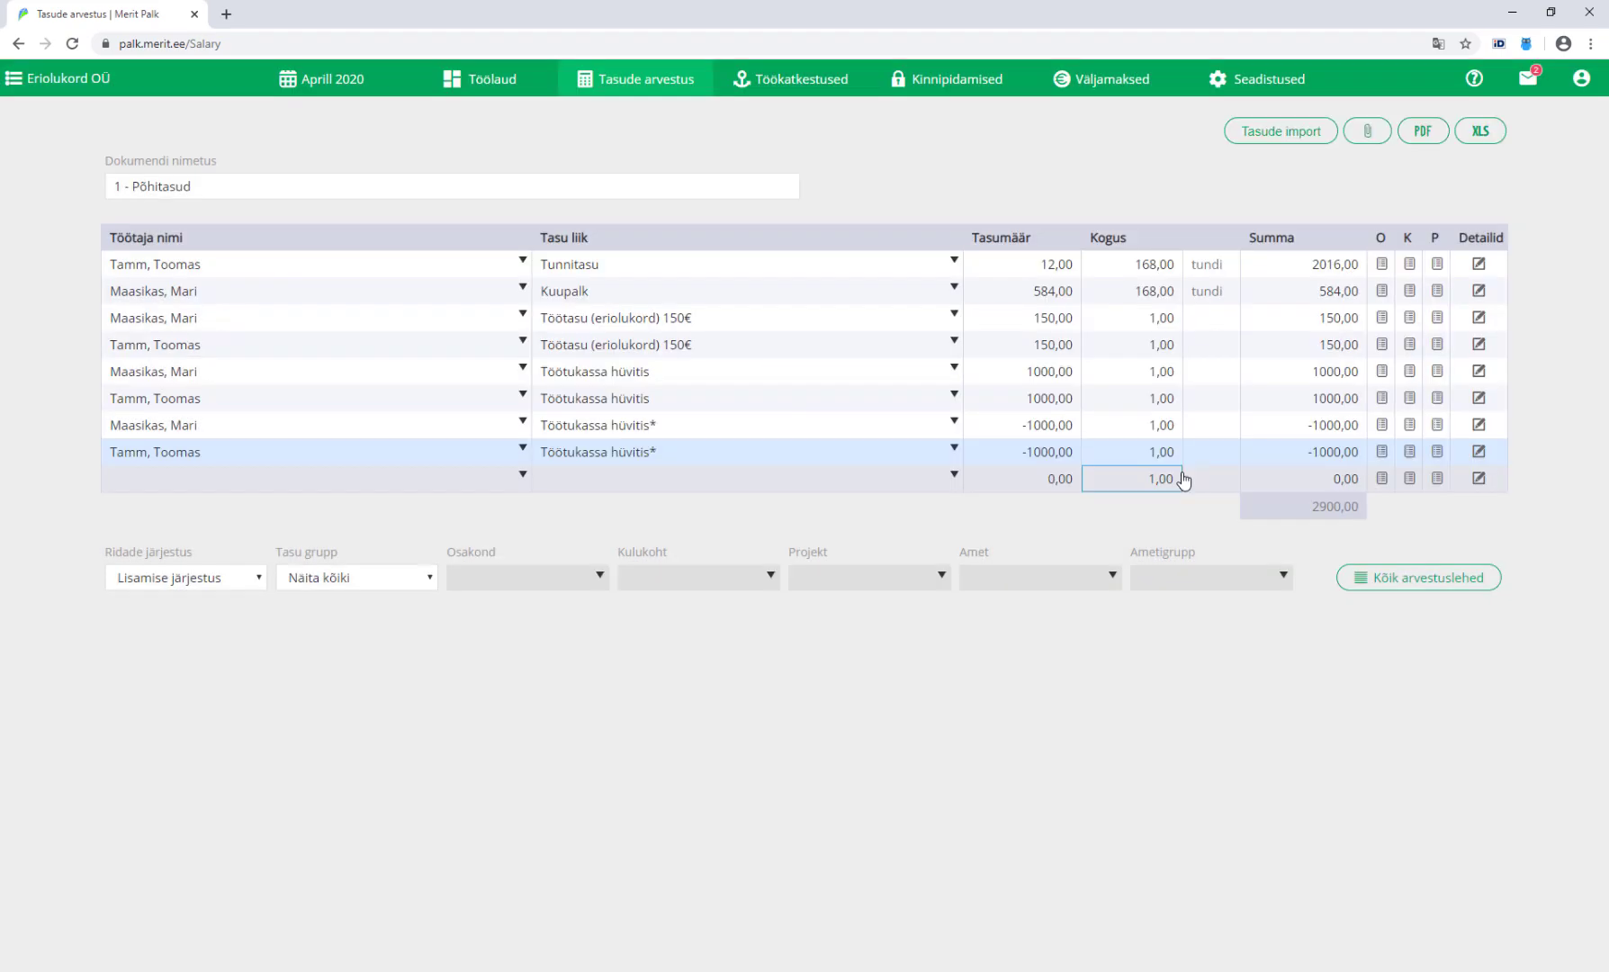
click(350, 423)
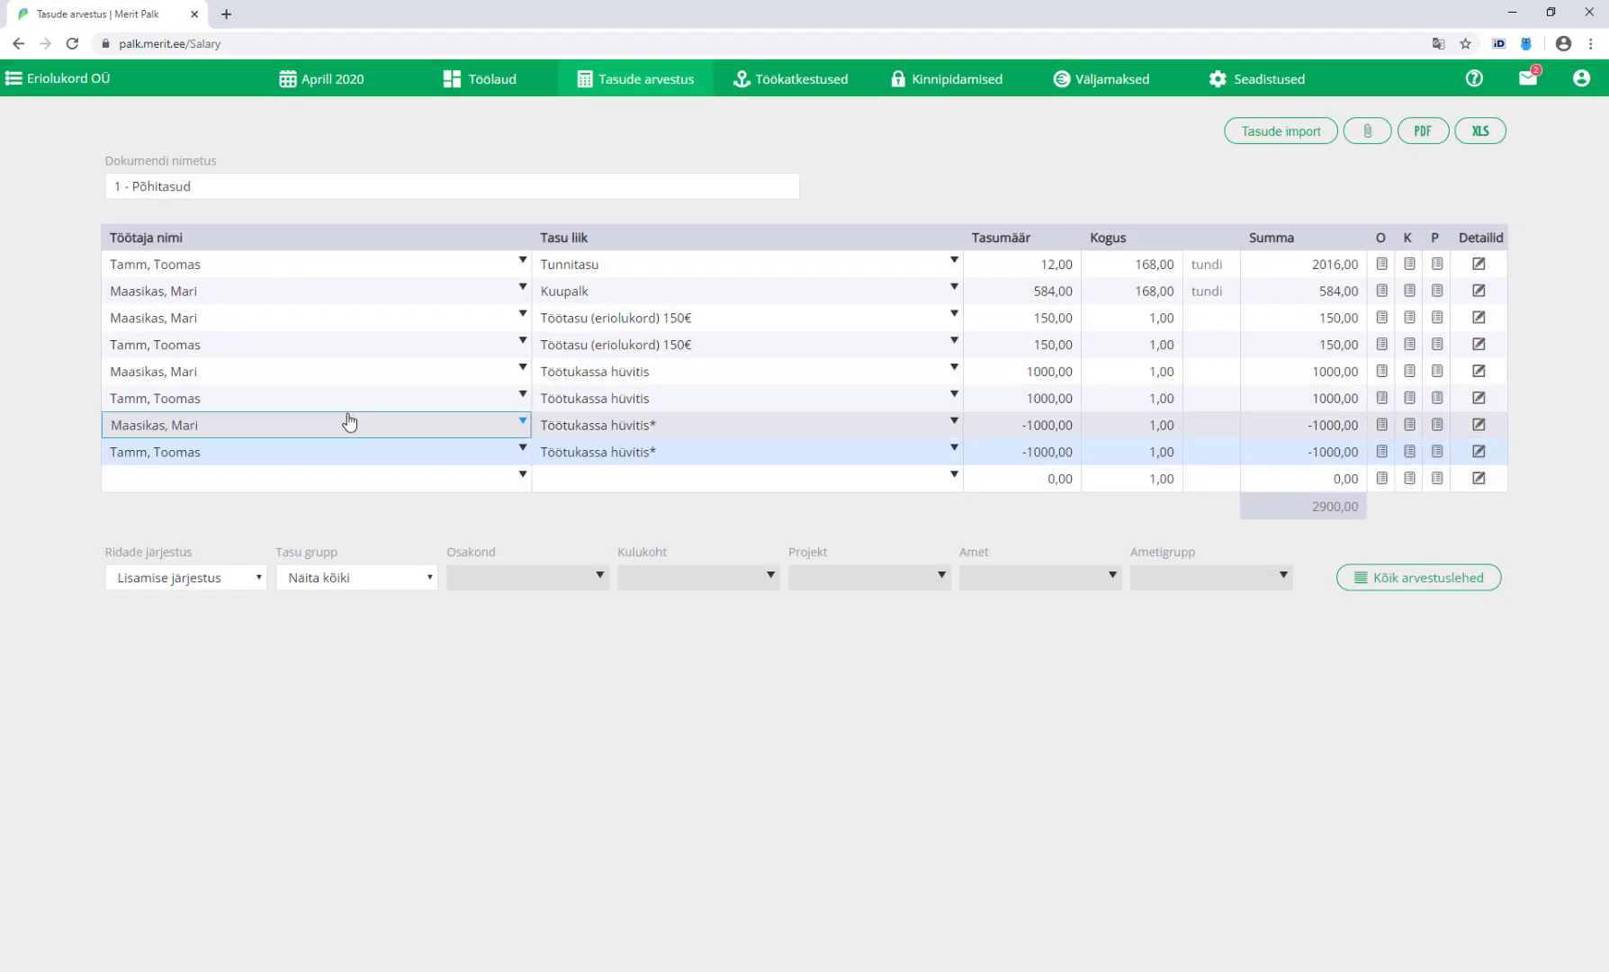
click(340, 448)
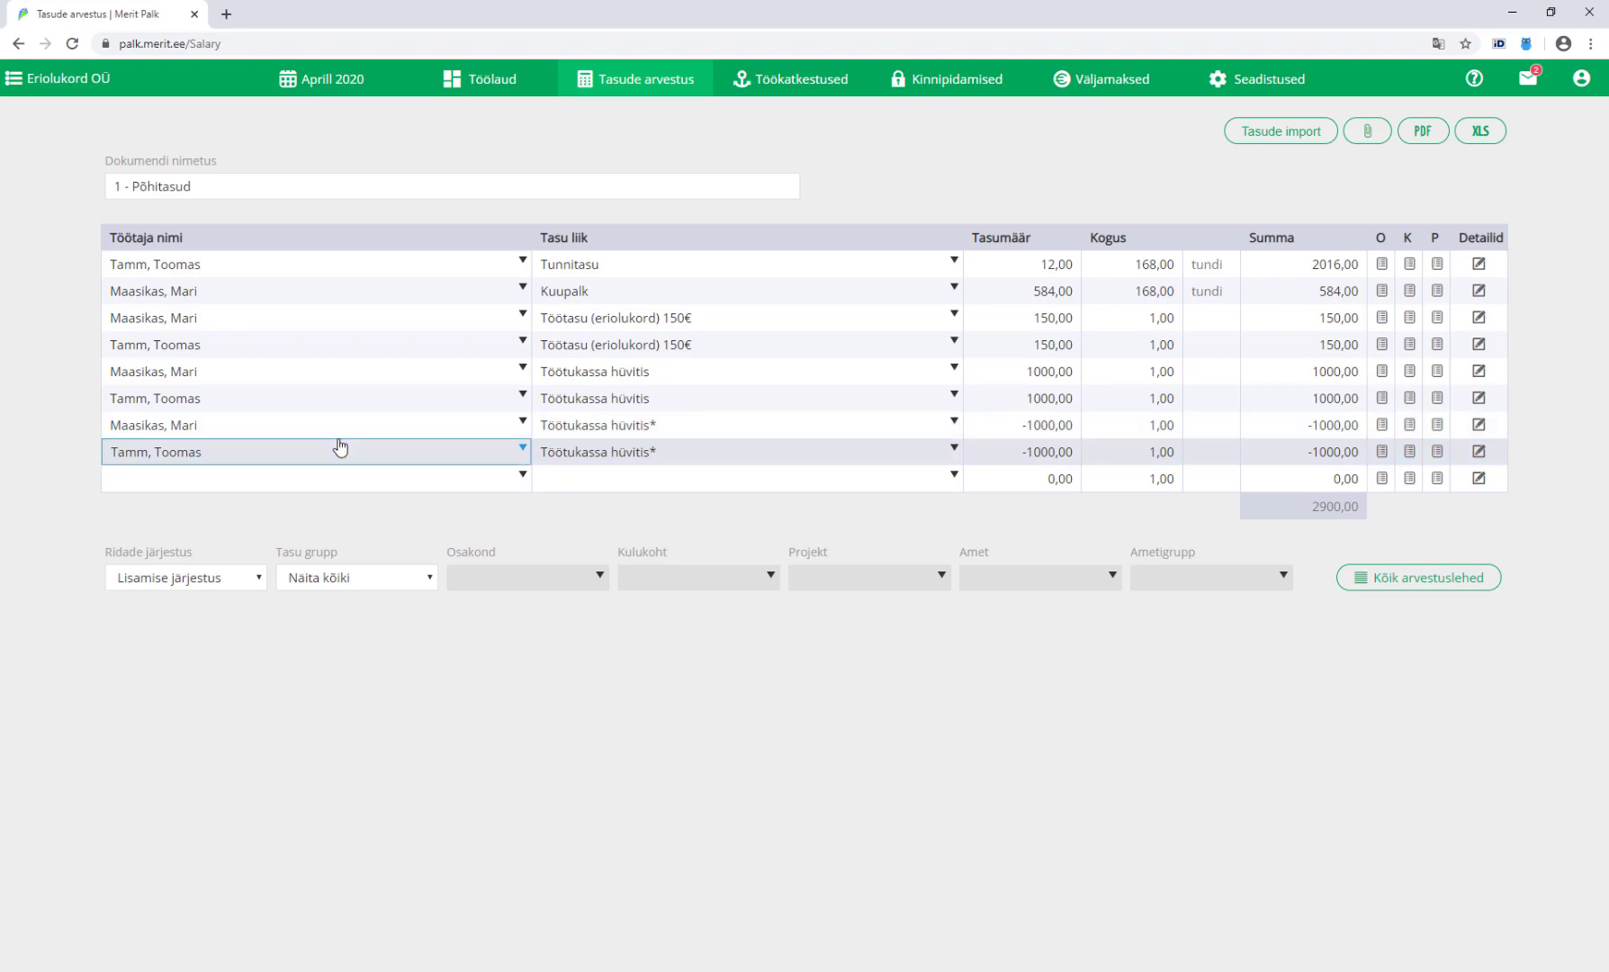
click(301, 479)
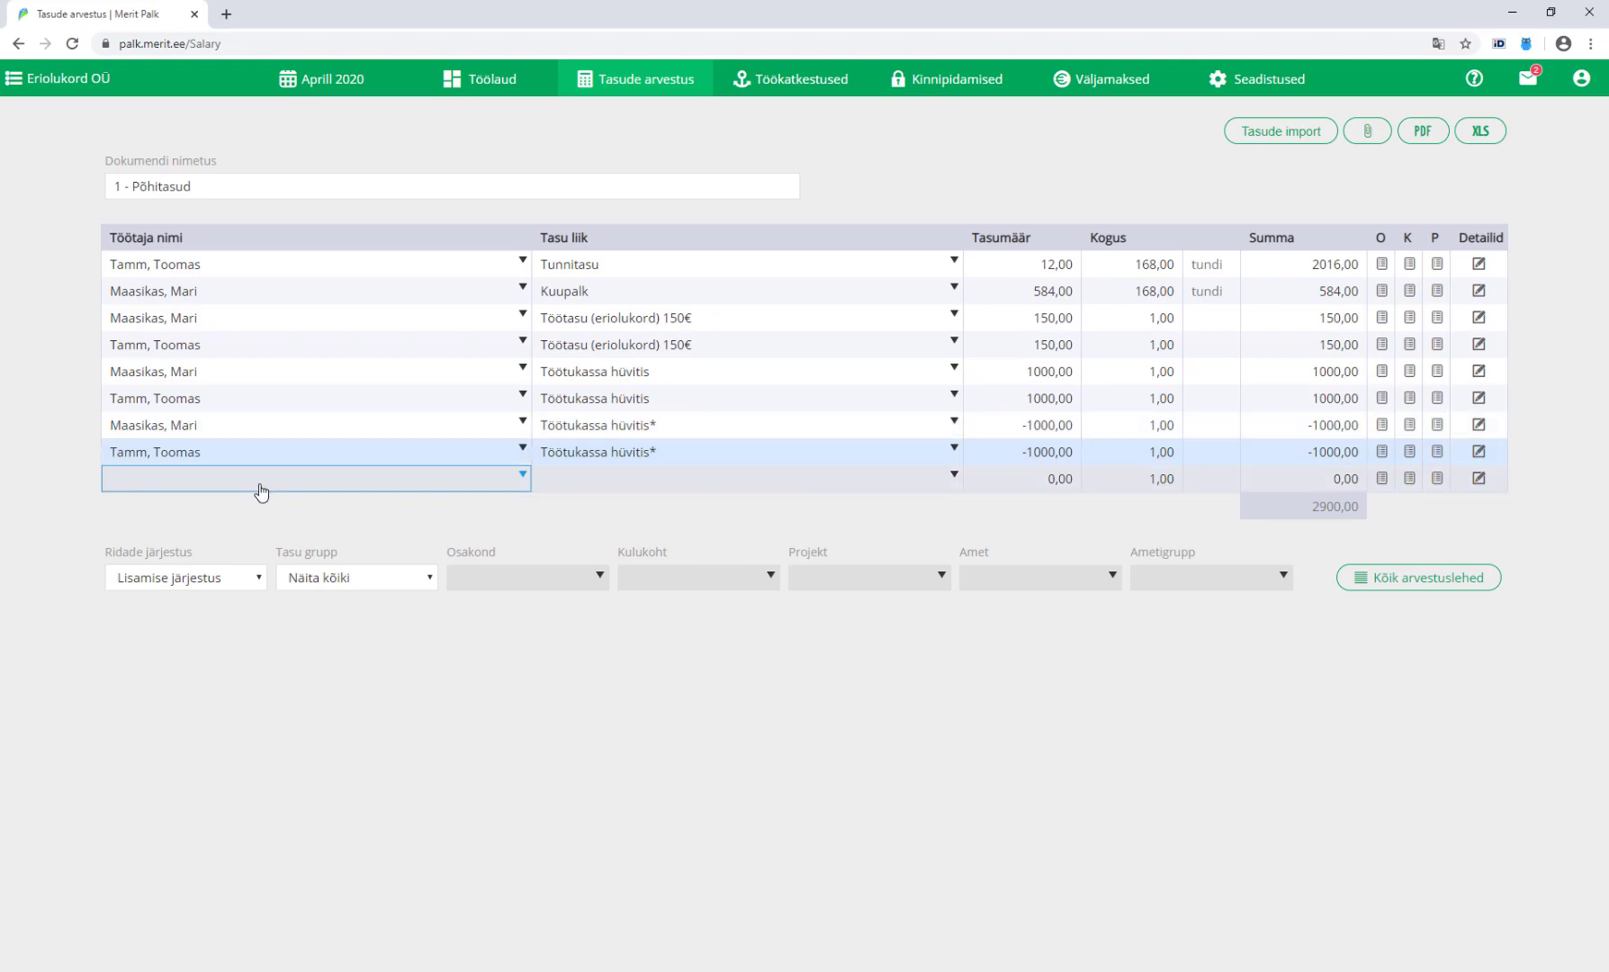
click(1040, 346)
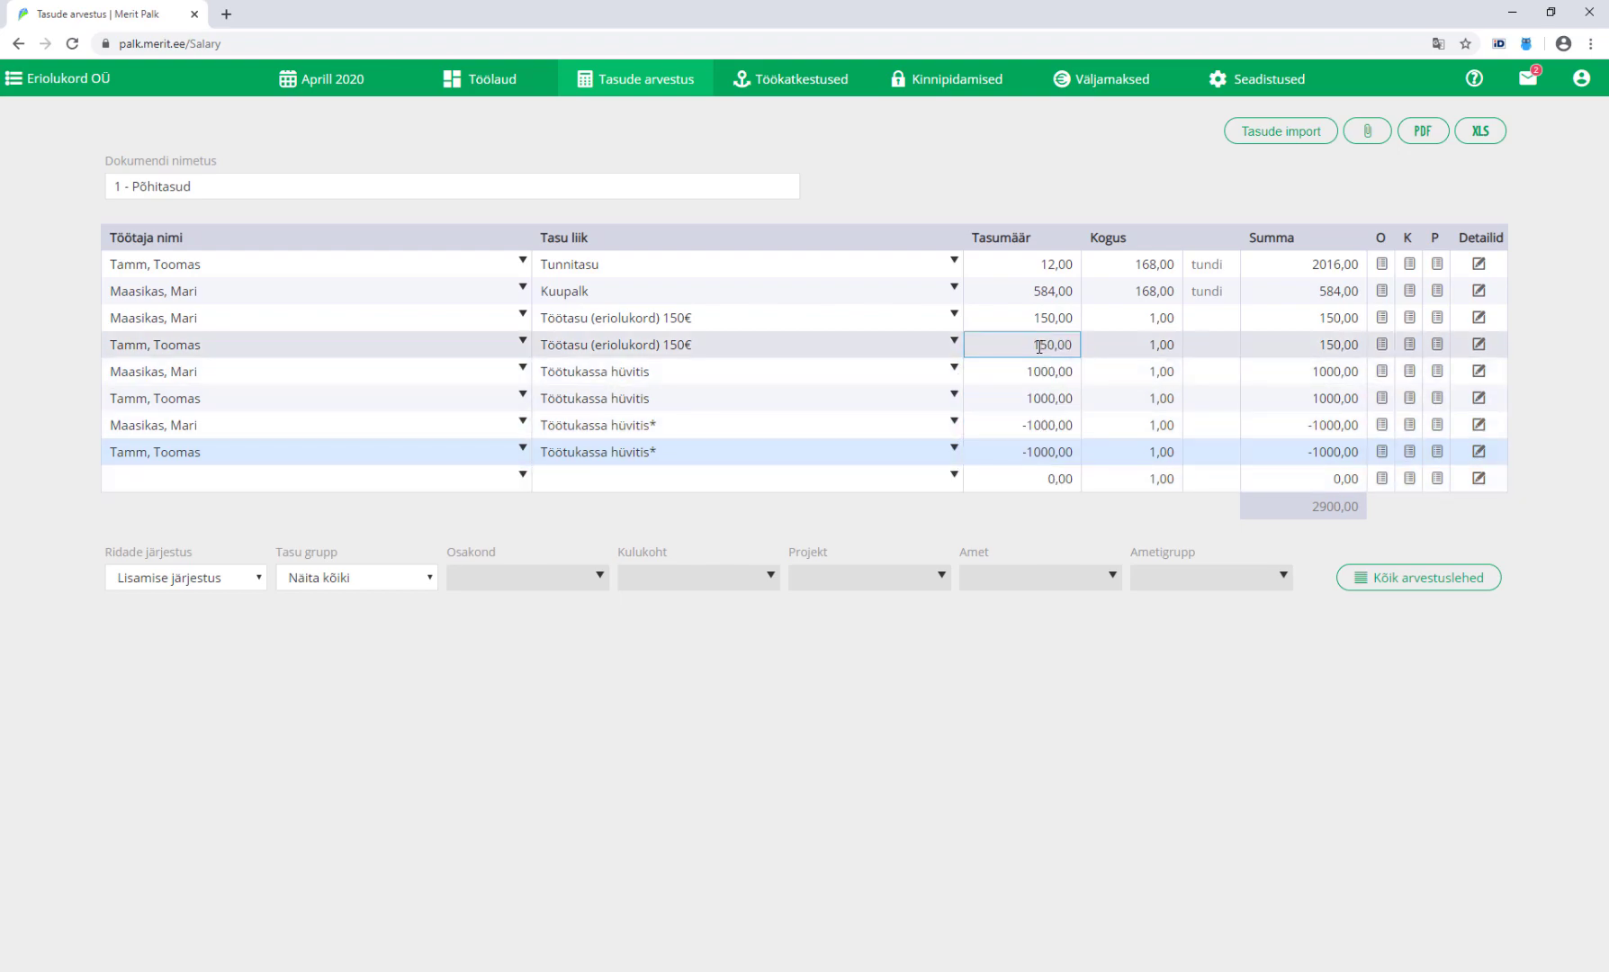
click(1024, 399)
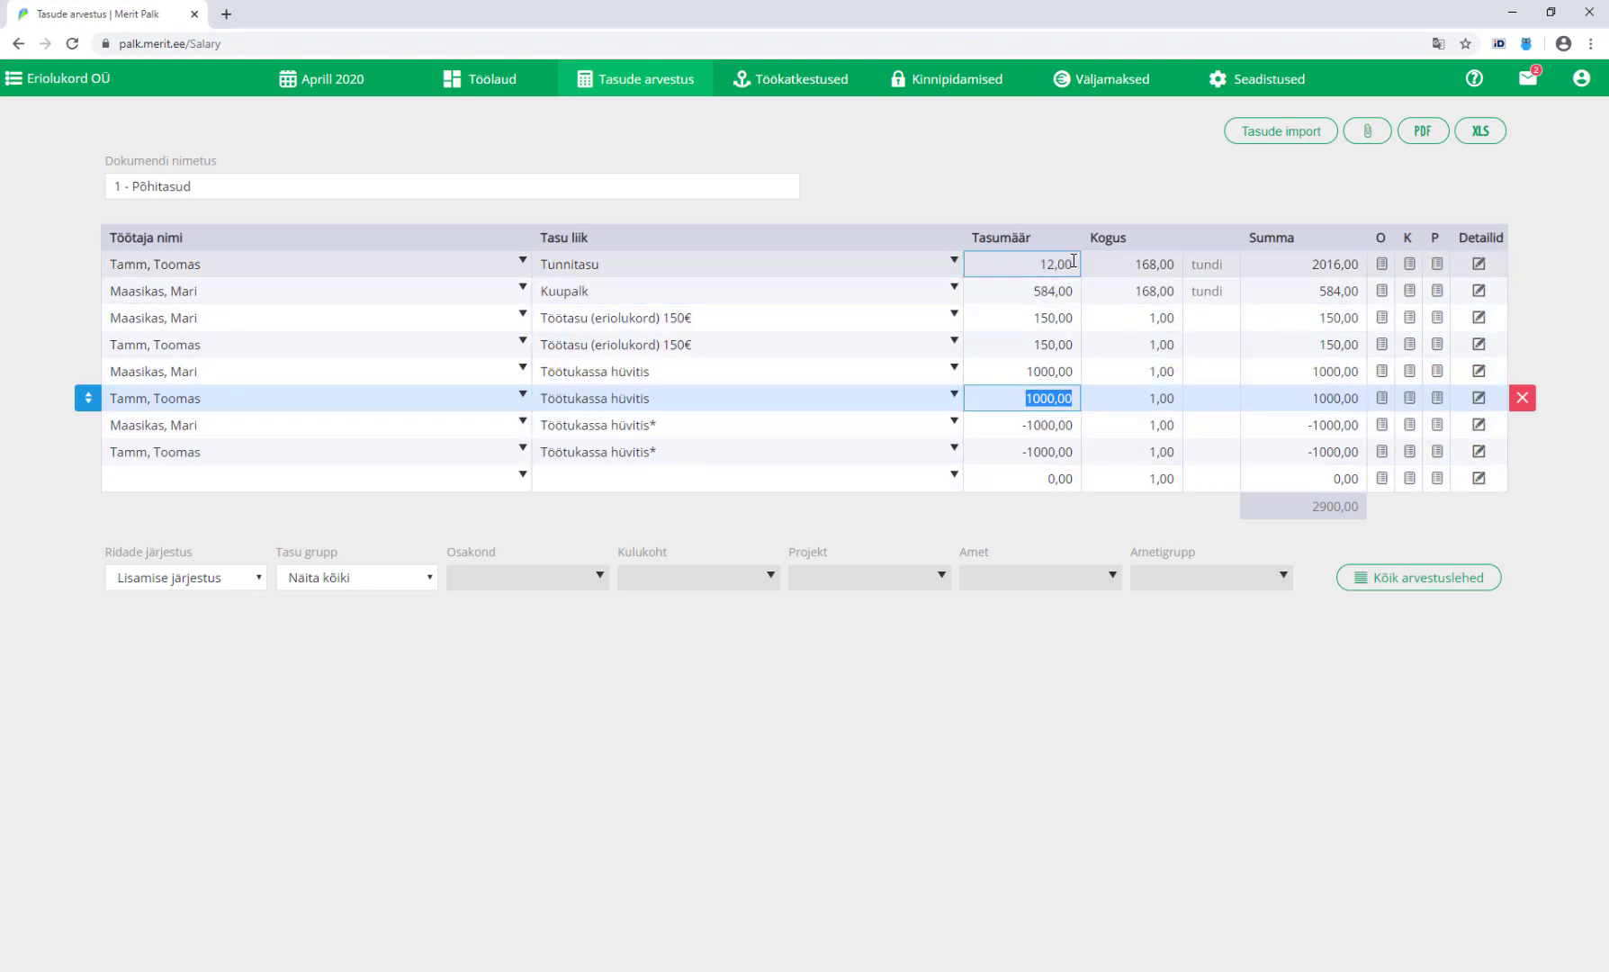
Set the quantity of the Tunnitasu row to 110 hours
click(1118, 265)
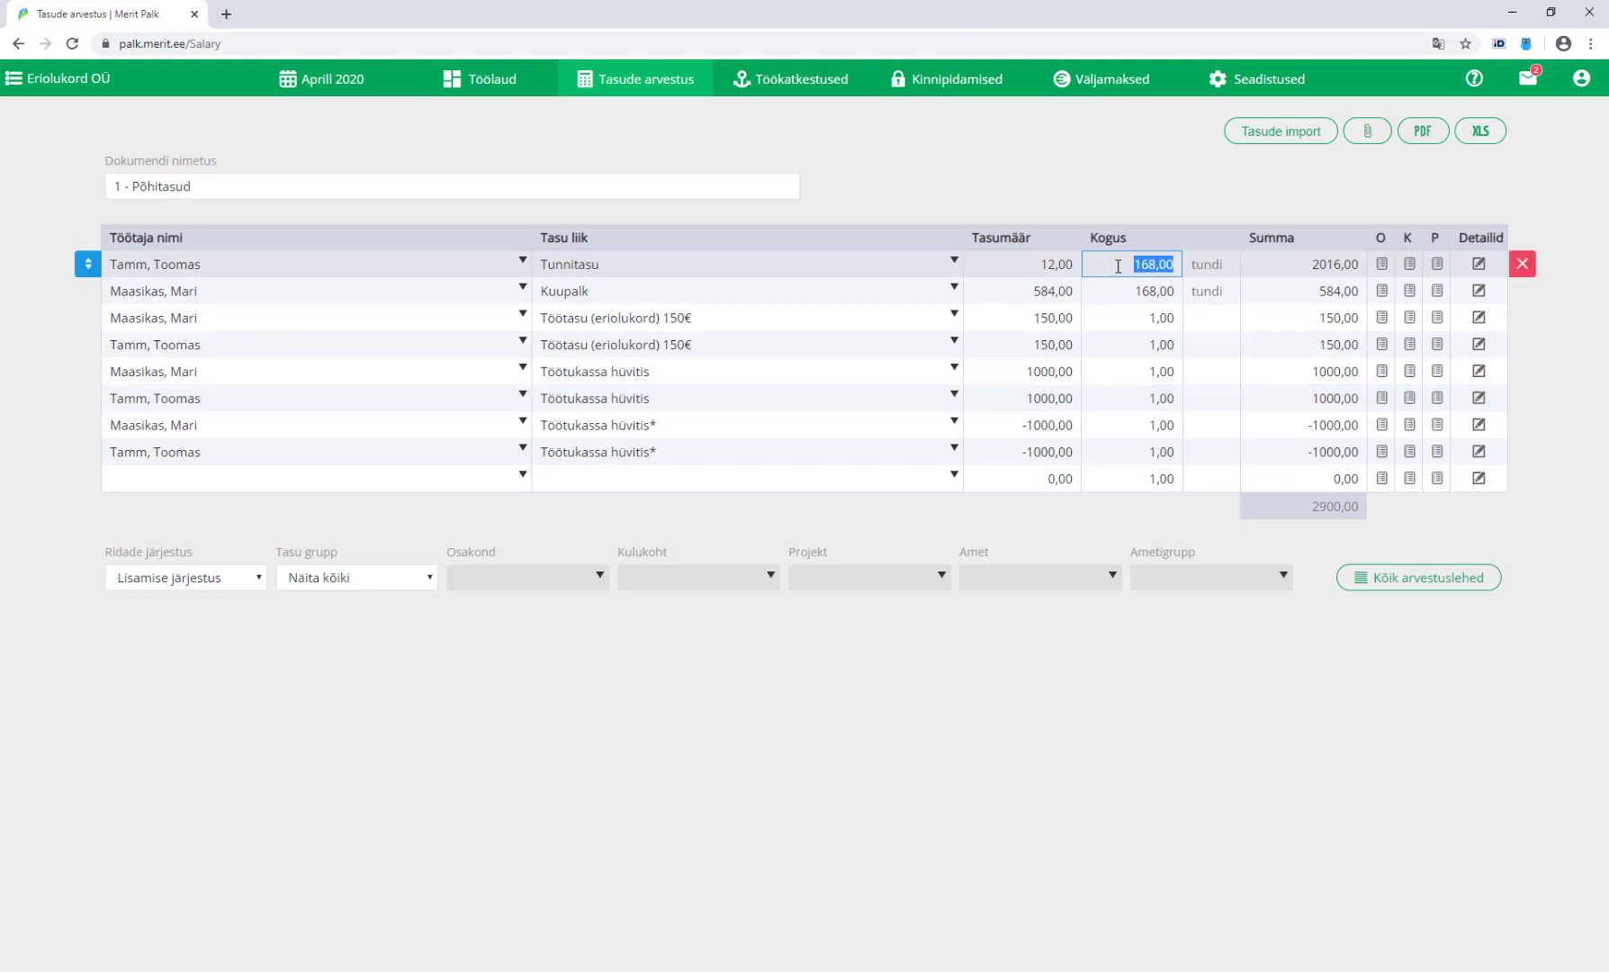
text(110)
key(Tab)
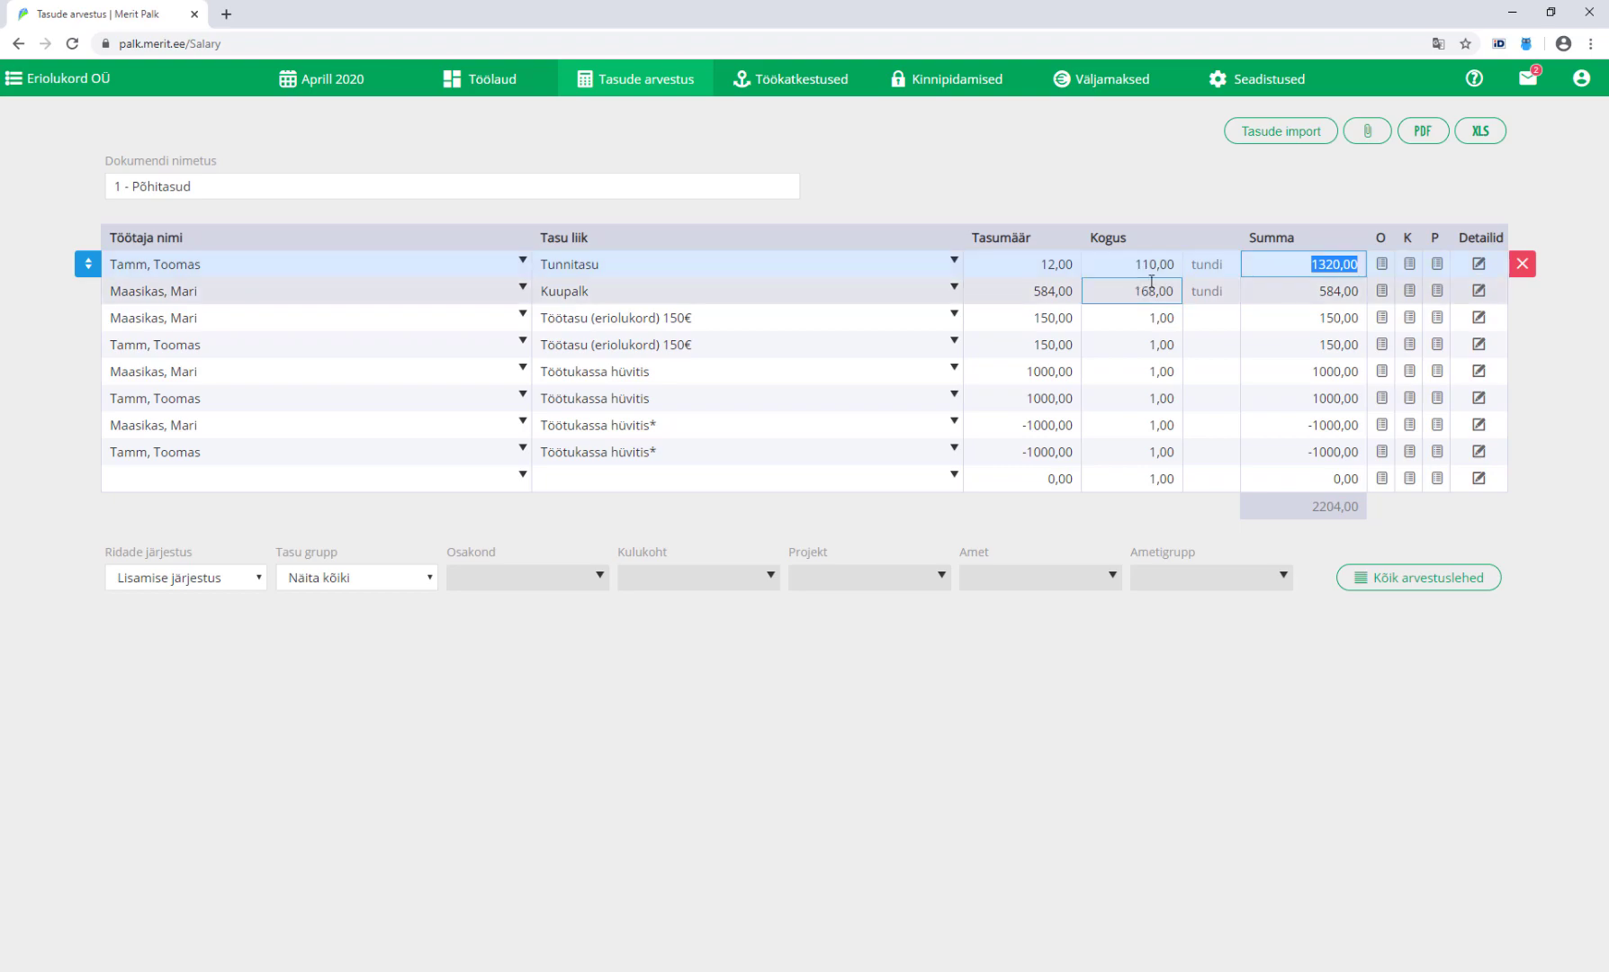
click(1299, 265)
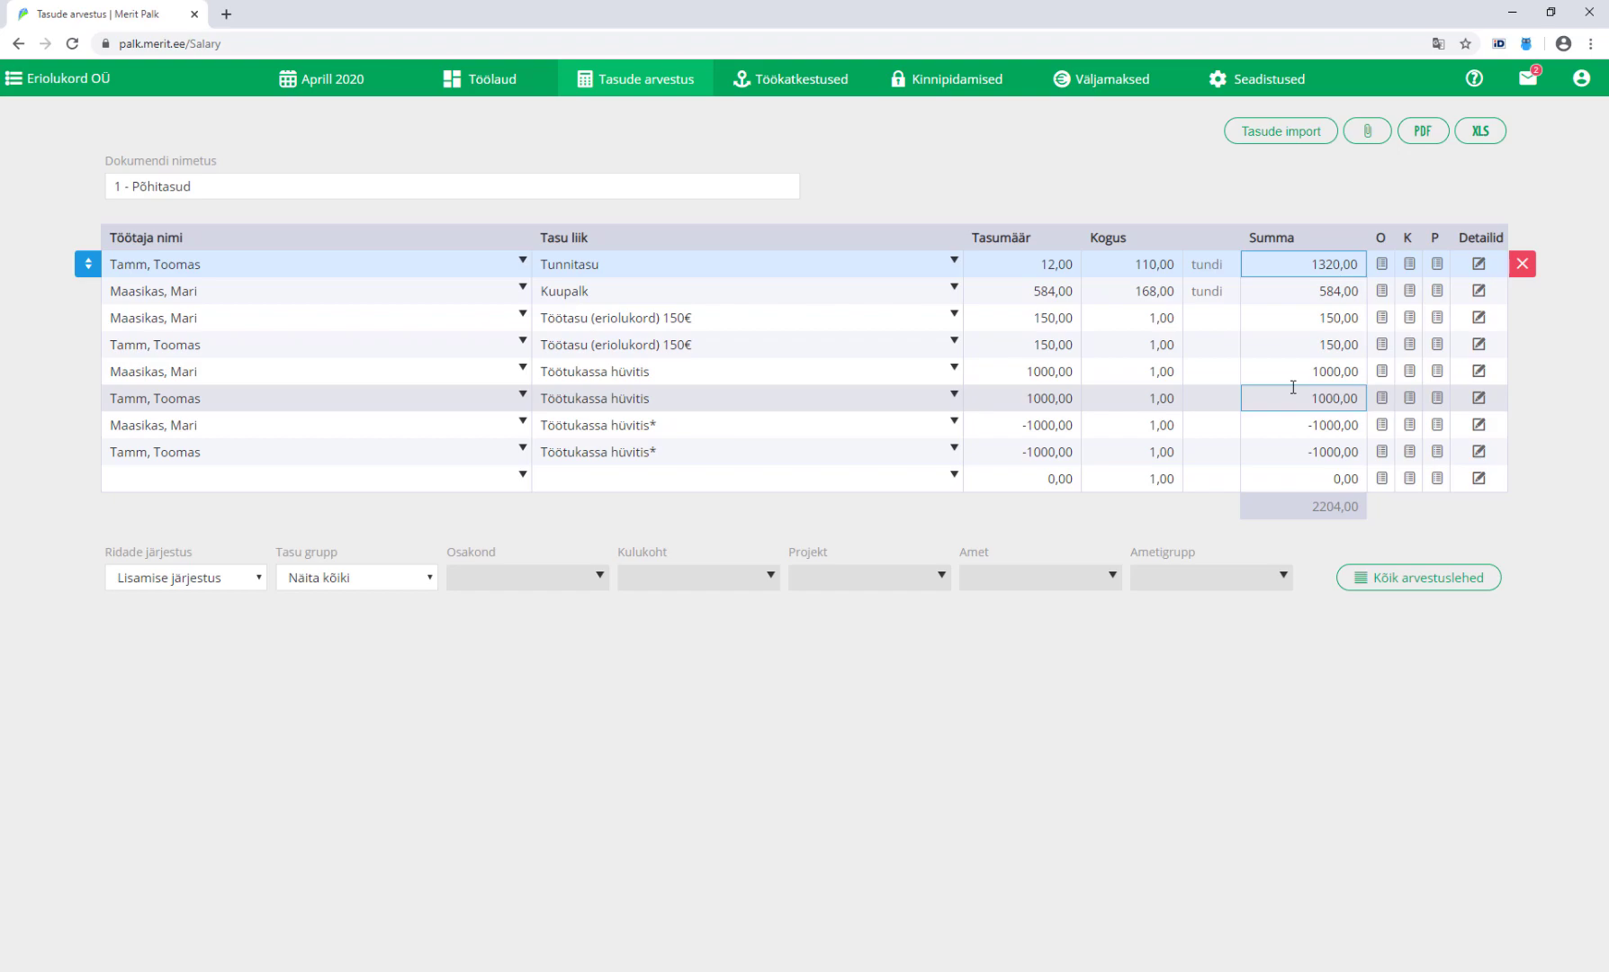
Add a "Töötasu korrigeerimine (eriolukord)" row at rate -1150 for the employee paid by Tunnitasu
click(208, 486)
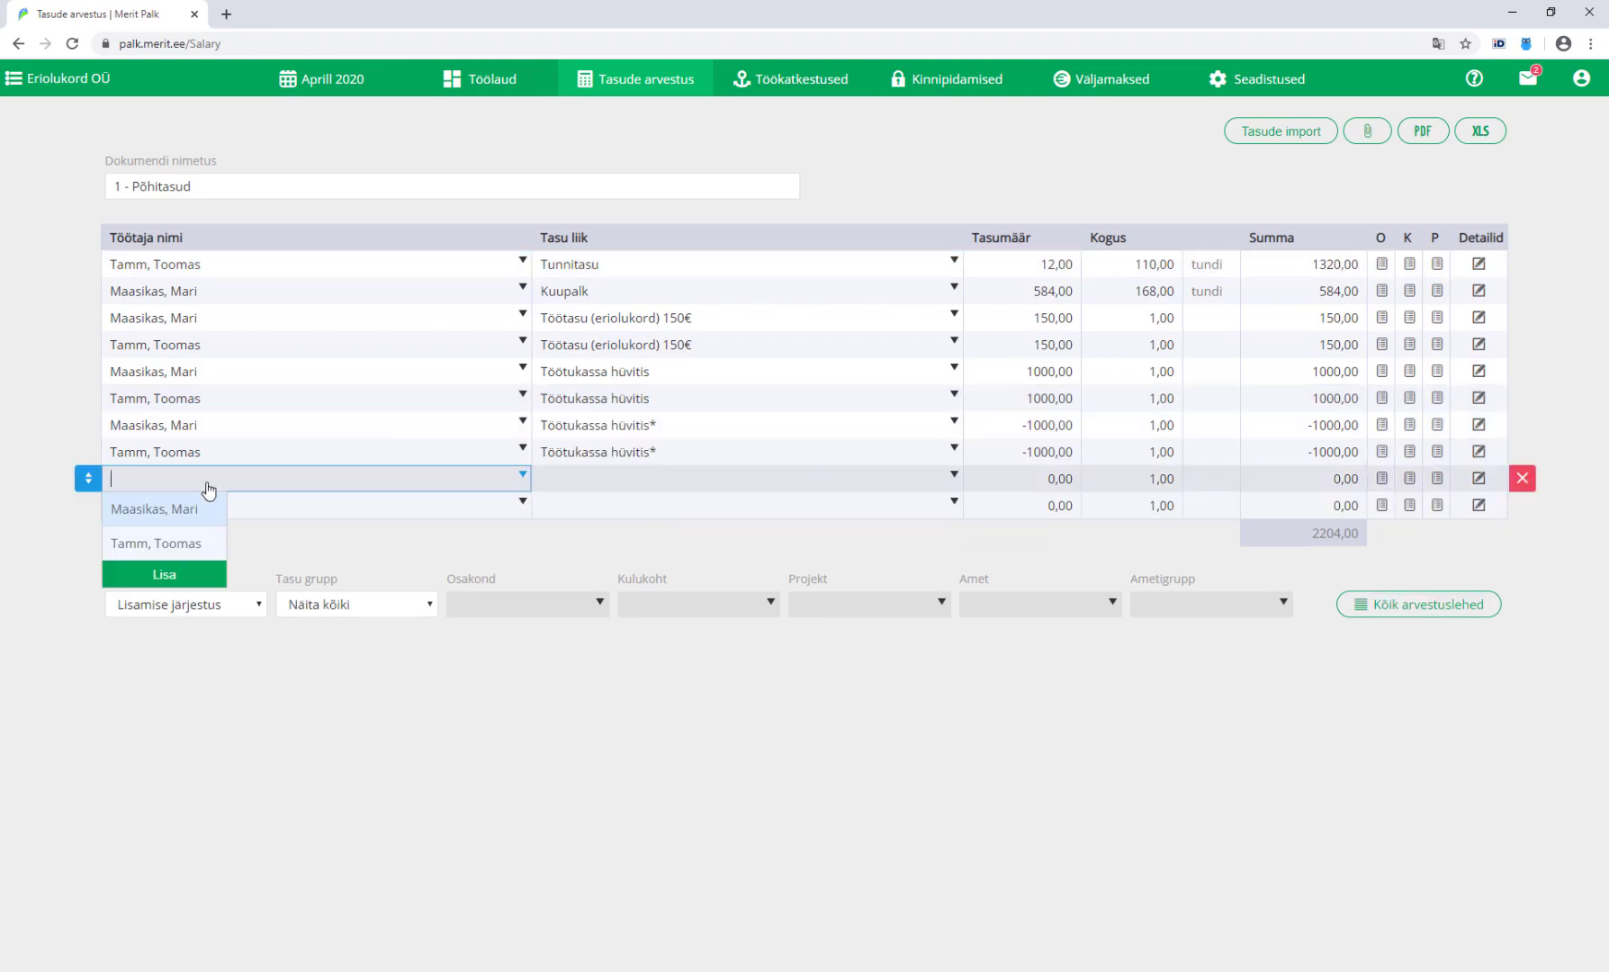
click(187, 545)
click(628, 486)
text(tö)
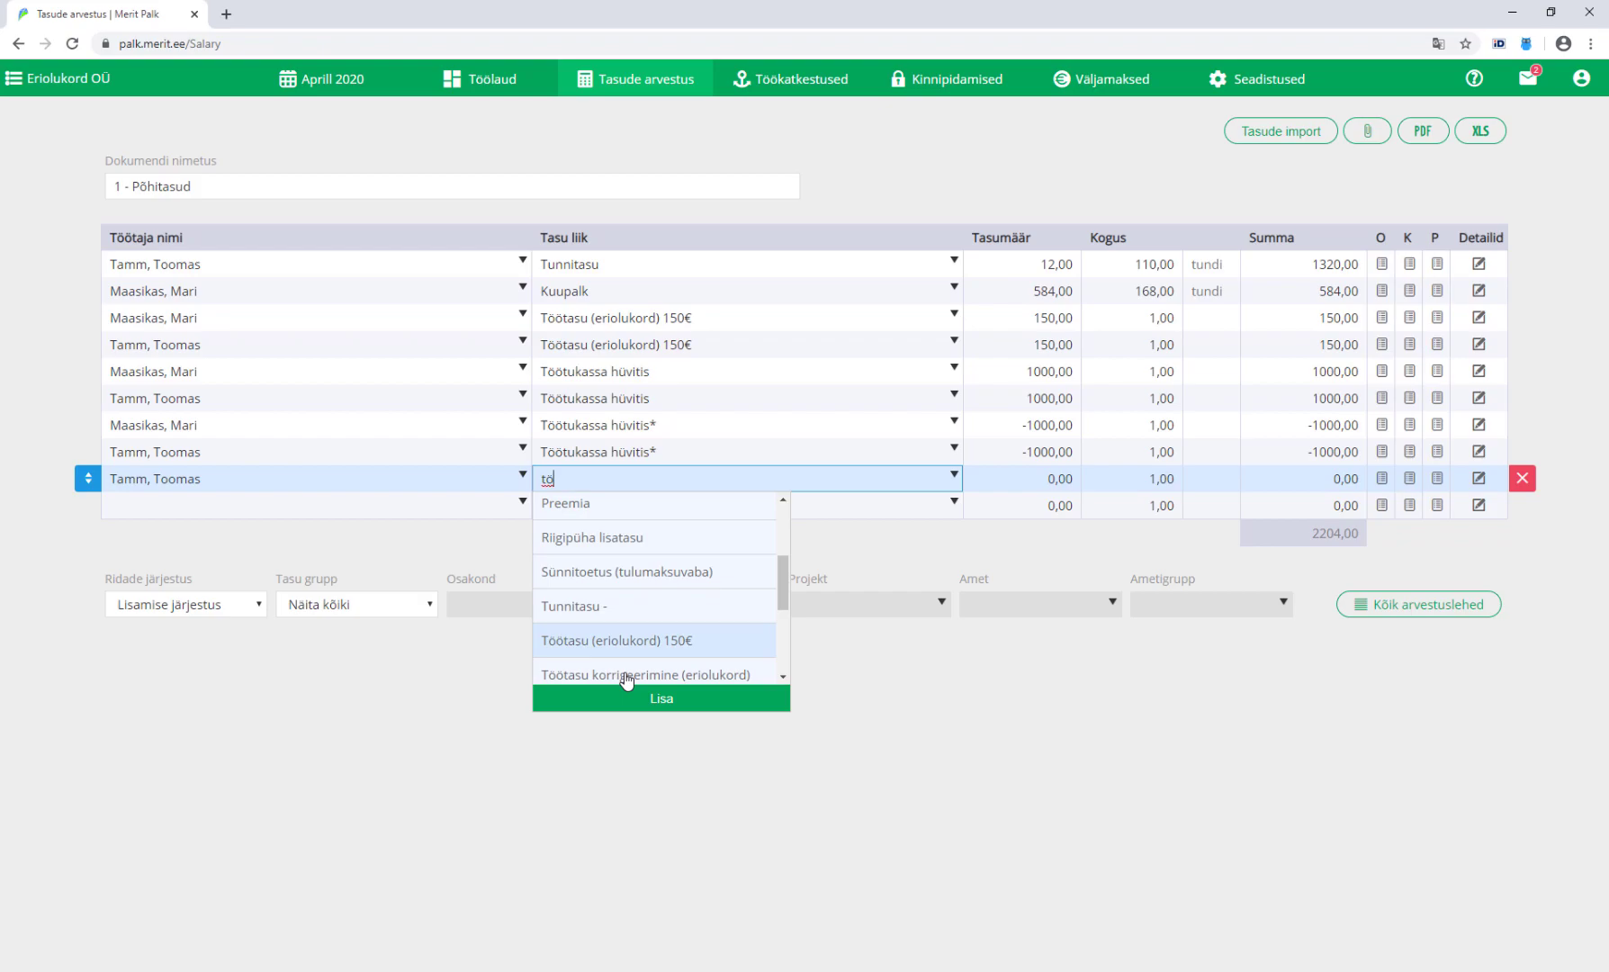
click(627, 677)
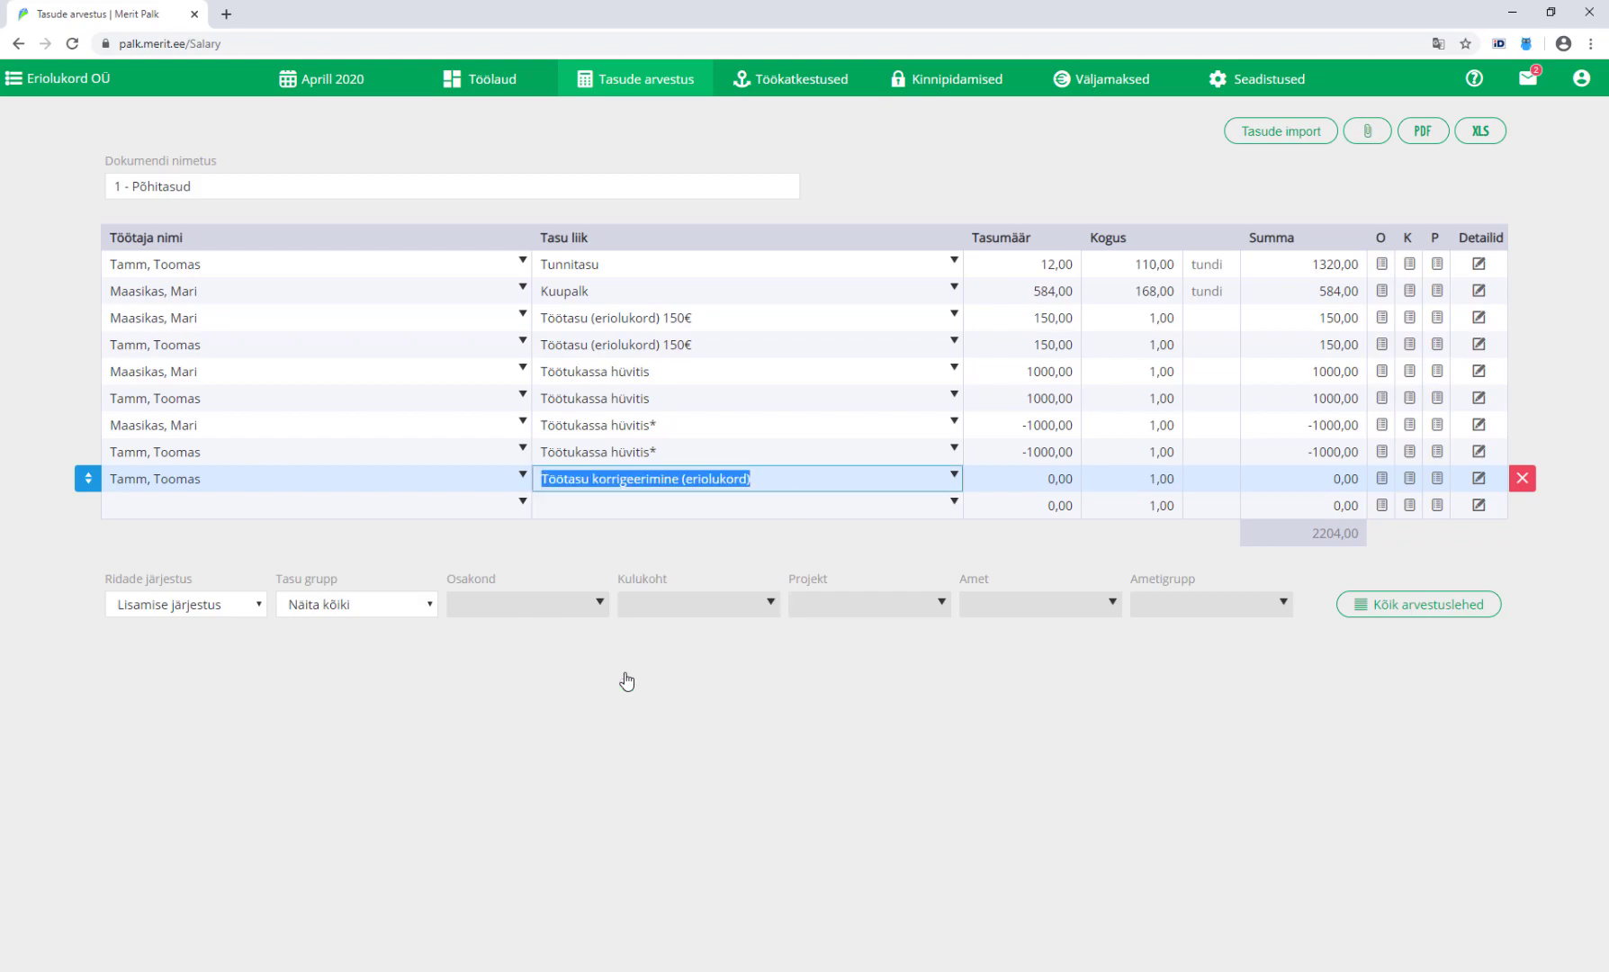
click(1031, 481)
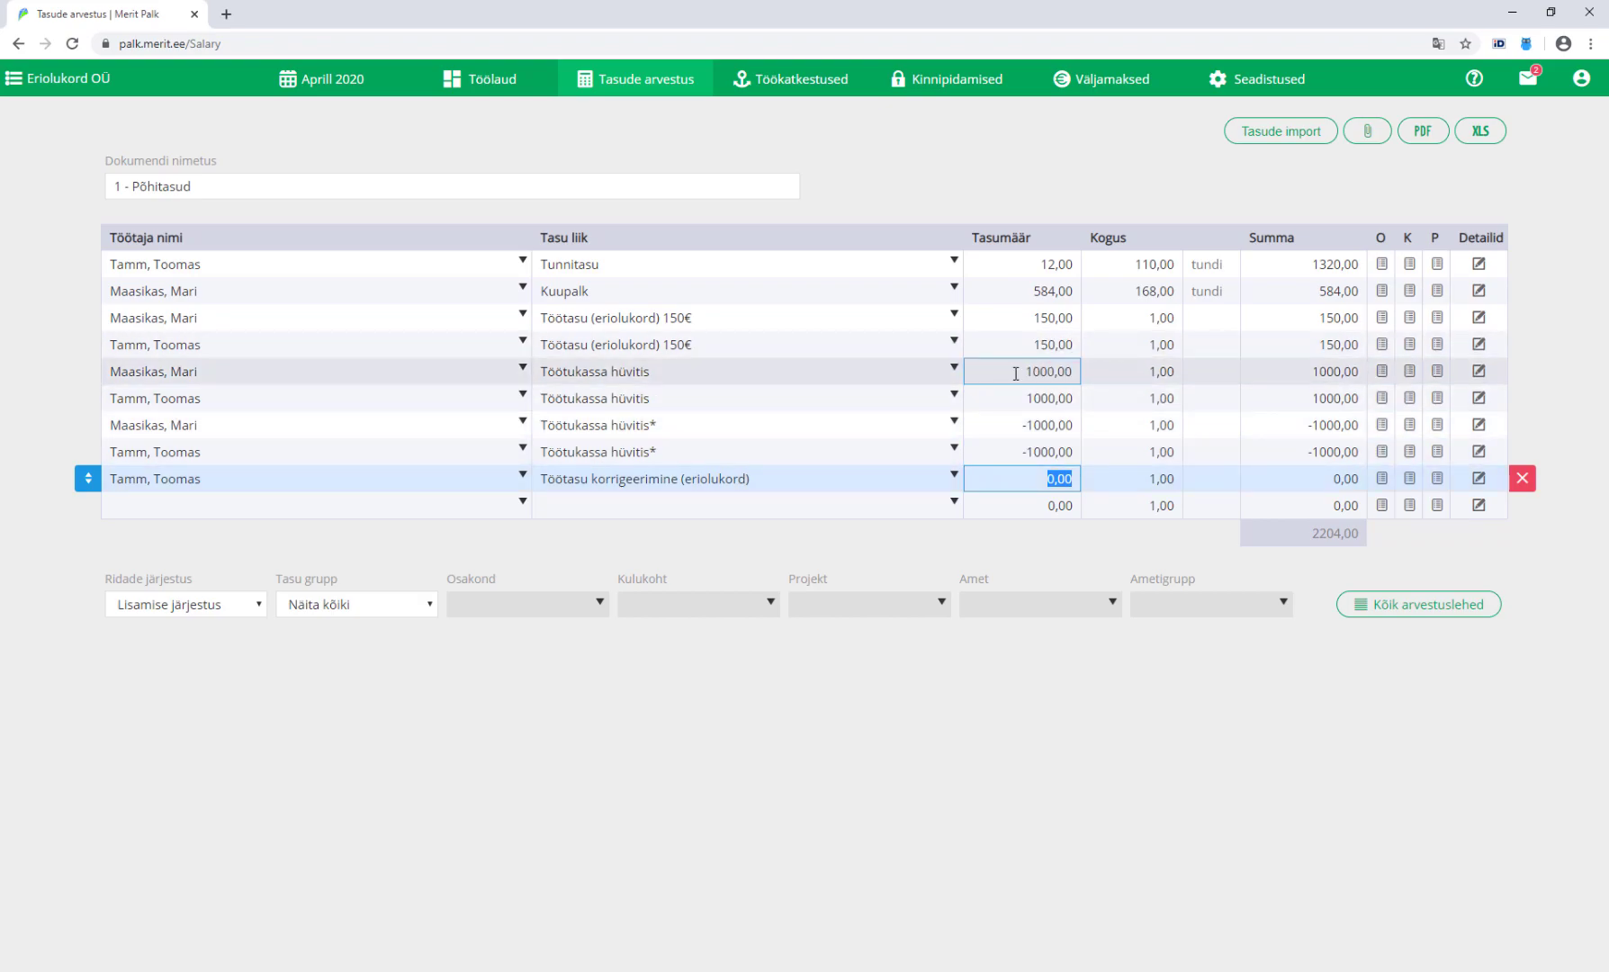
text(-1150)
key(Return)
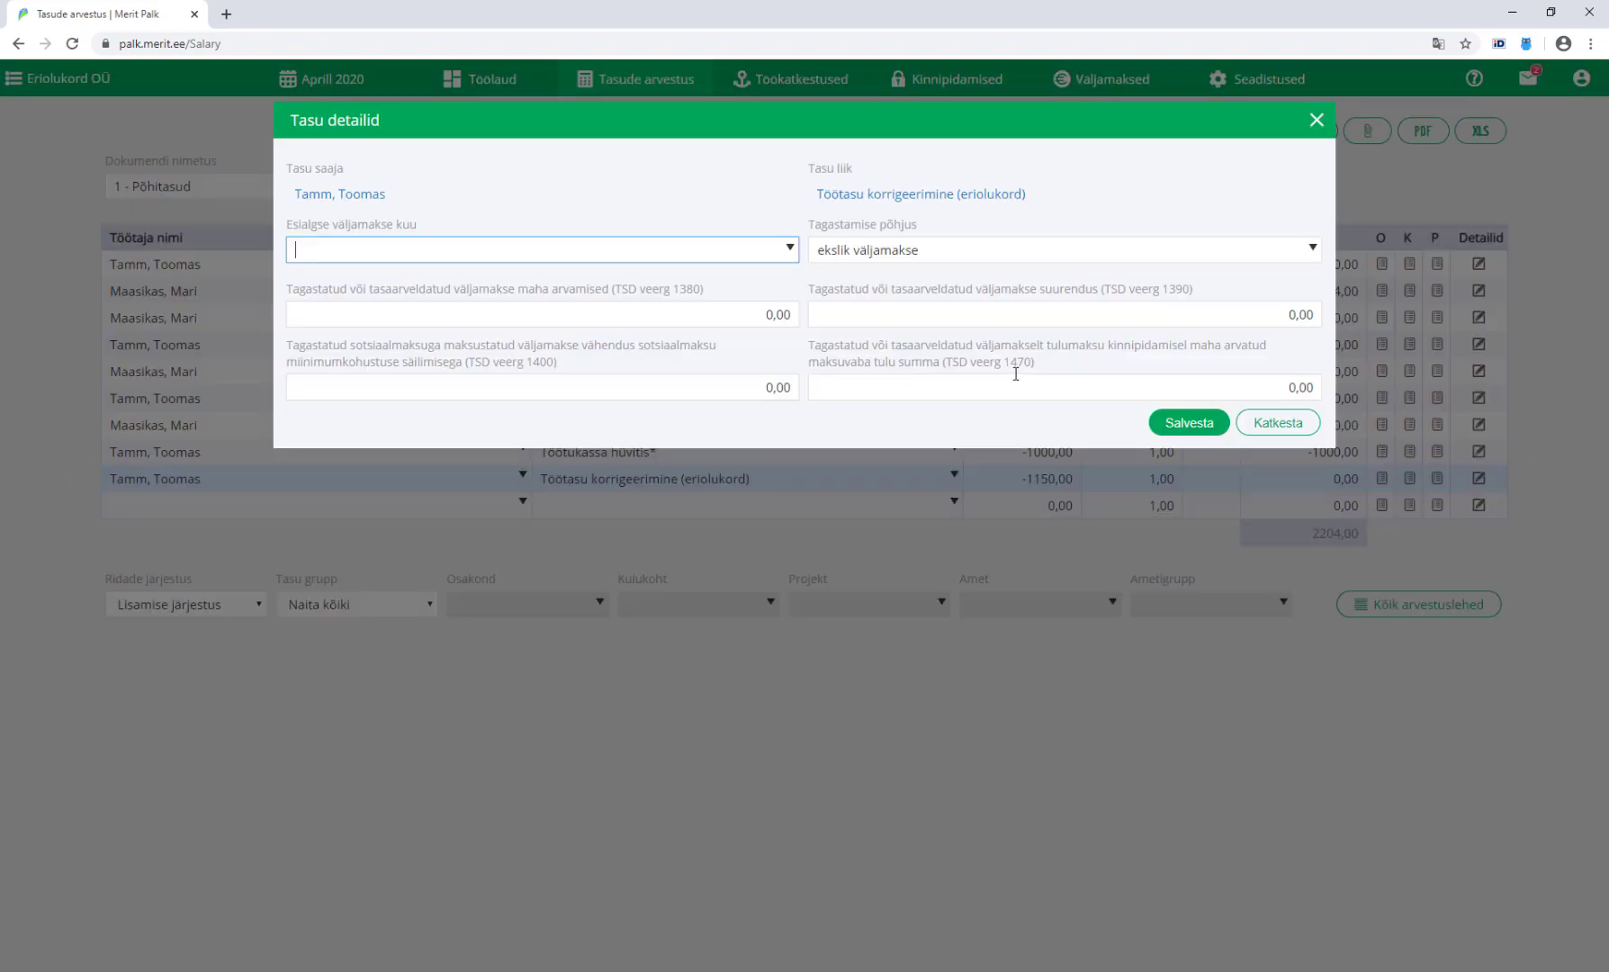
In the Tunnitasu employee's wage correction details, set the original payout month to Aprill 2020 and the return reason to "muu", and save them
click(330, 251)
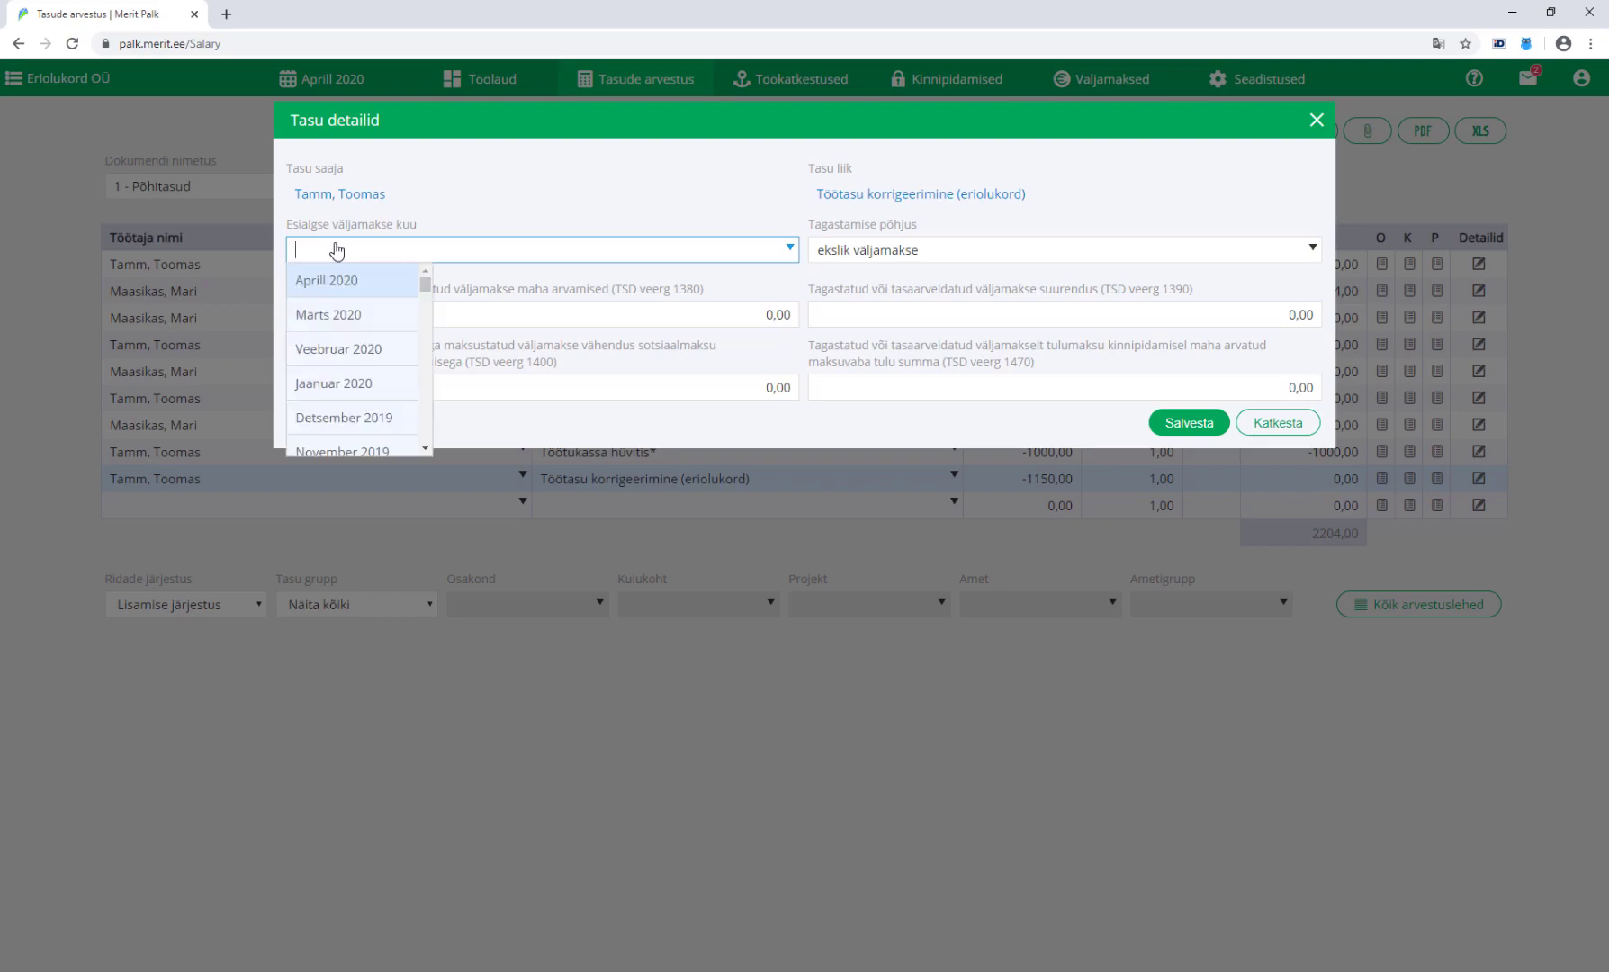
click(335, 286)
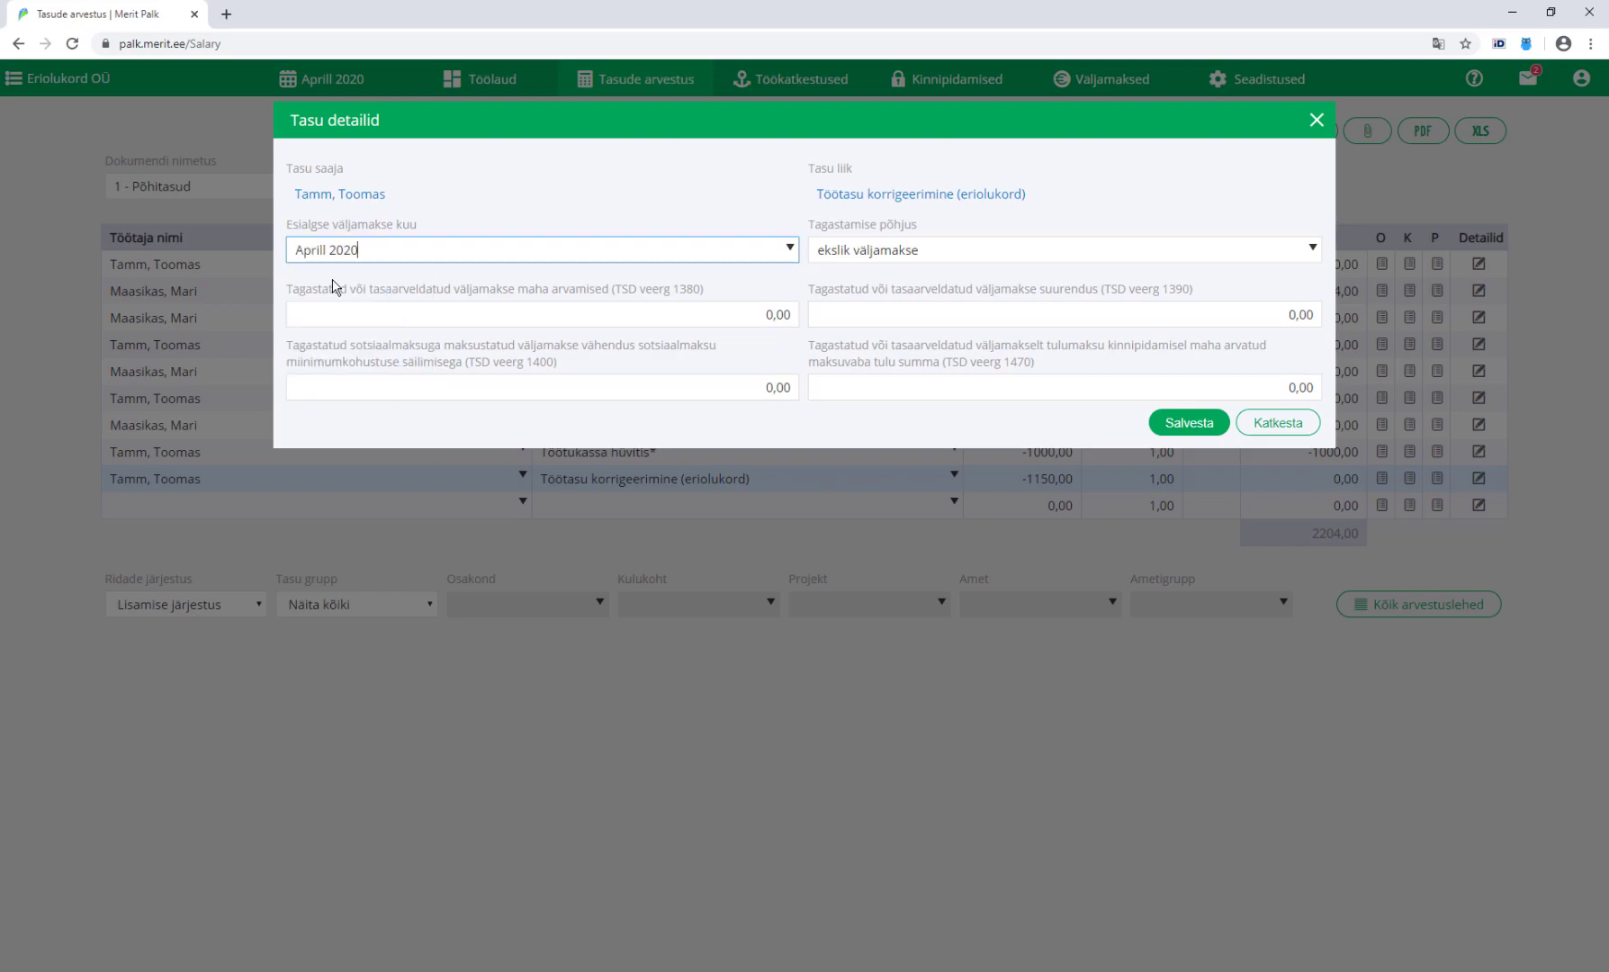
click(872, 255)
click(862, 387)
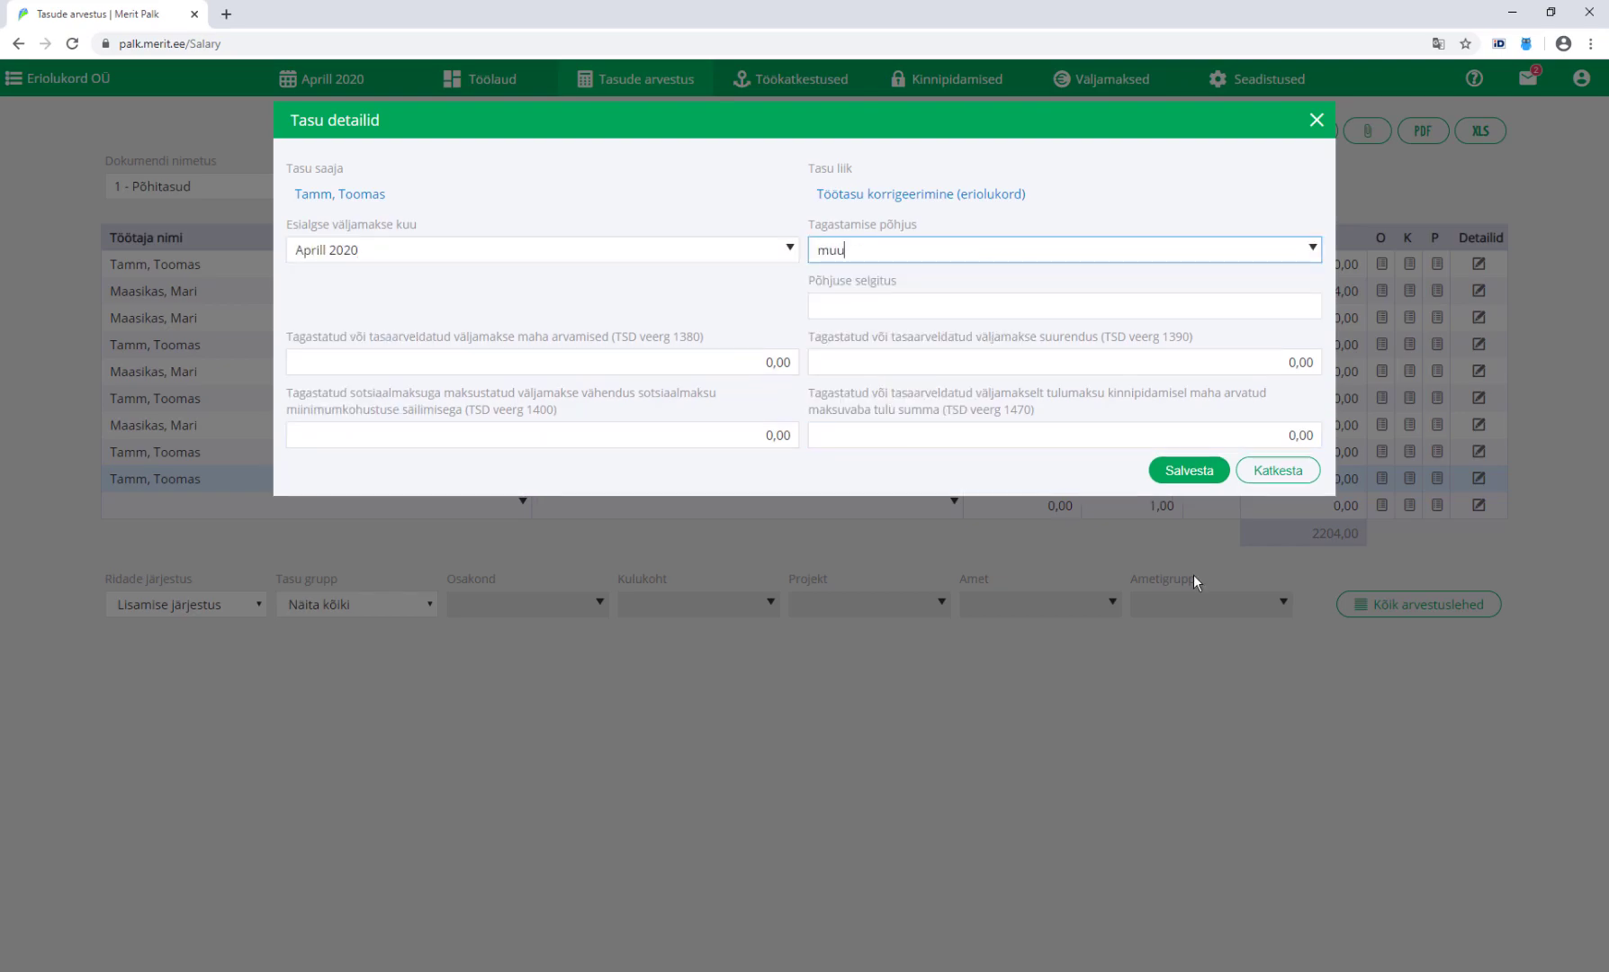
click(1195, 475)
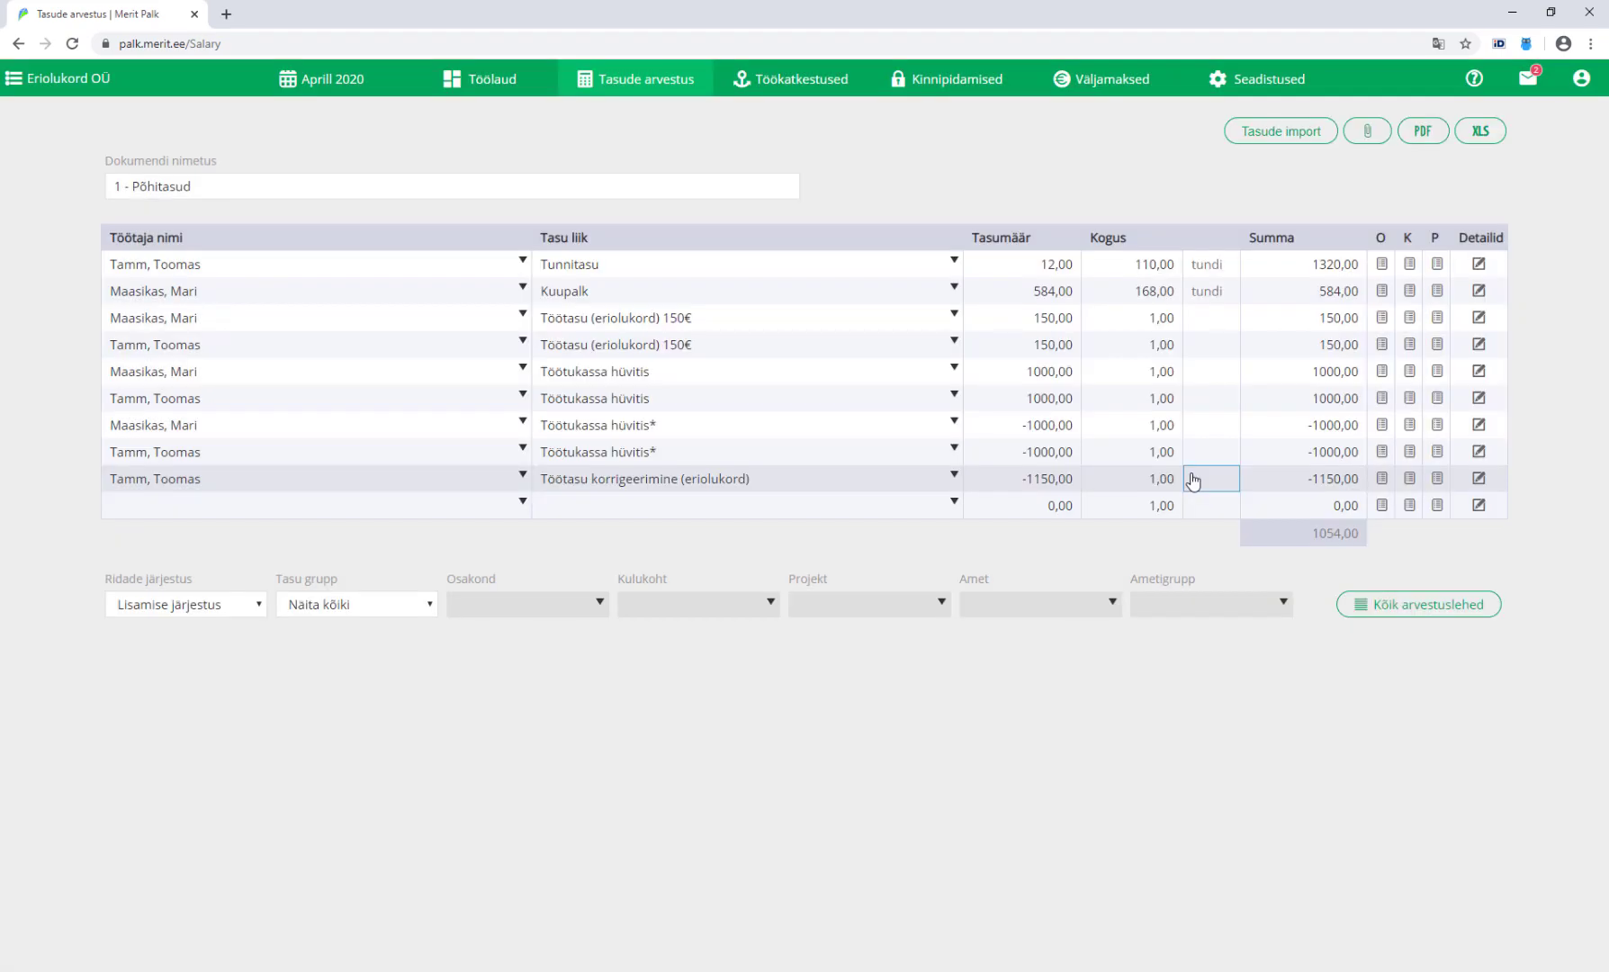
Add a "Töötasu korrigeerimine (eriolukord)" row at rate -1150 for the employee paid by Kuupalk
click(219, 506)
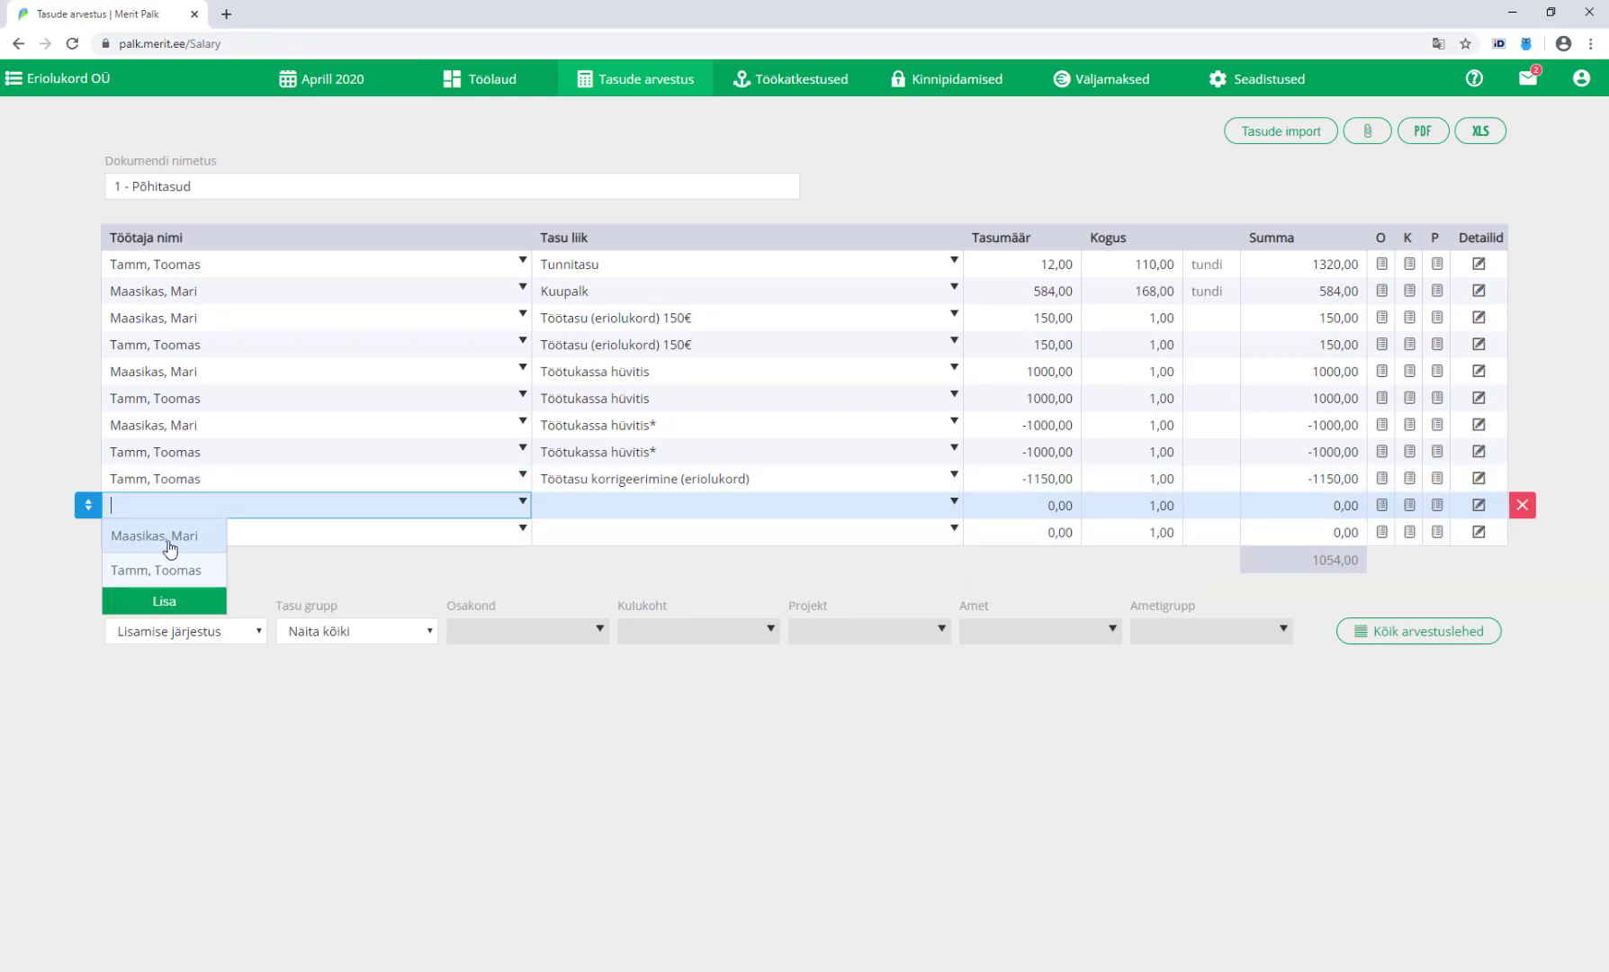
click(171, 537)
click(685, 510)
click(686, 510)
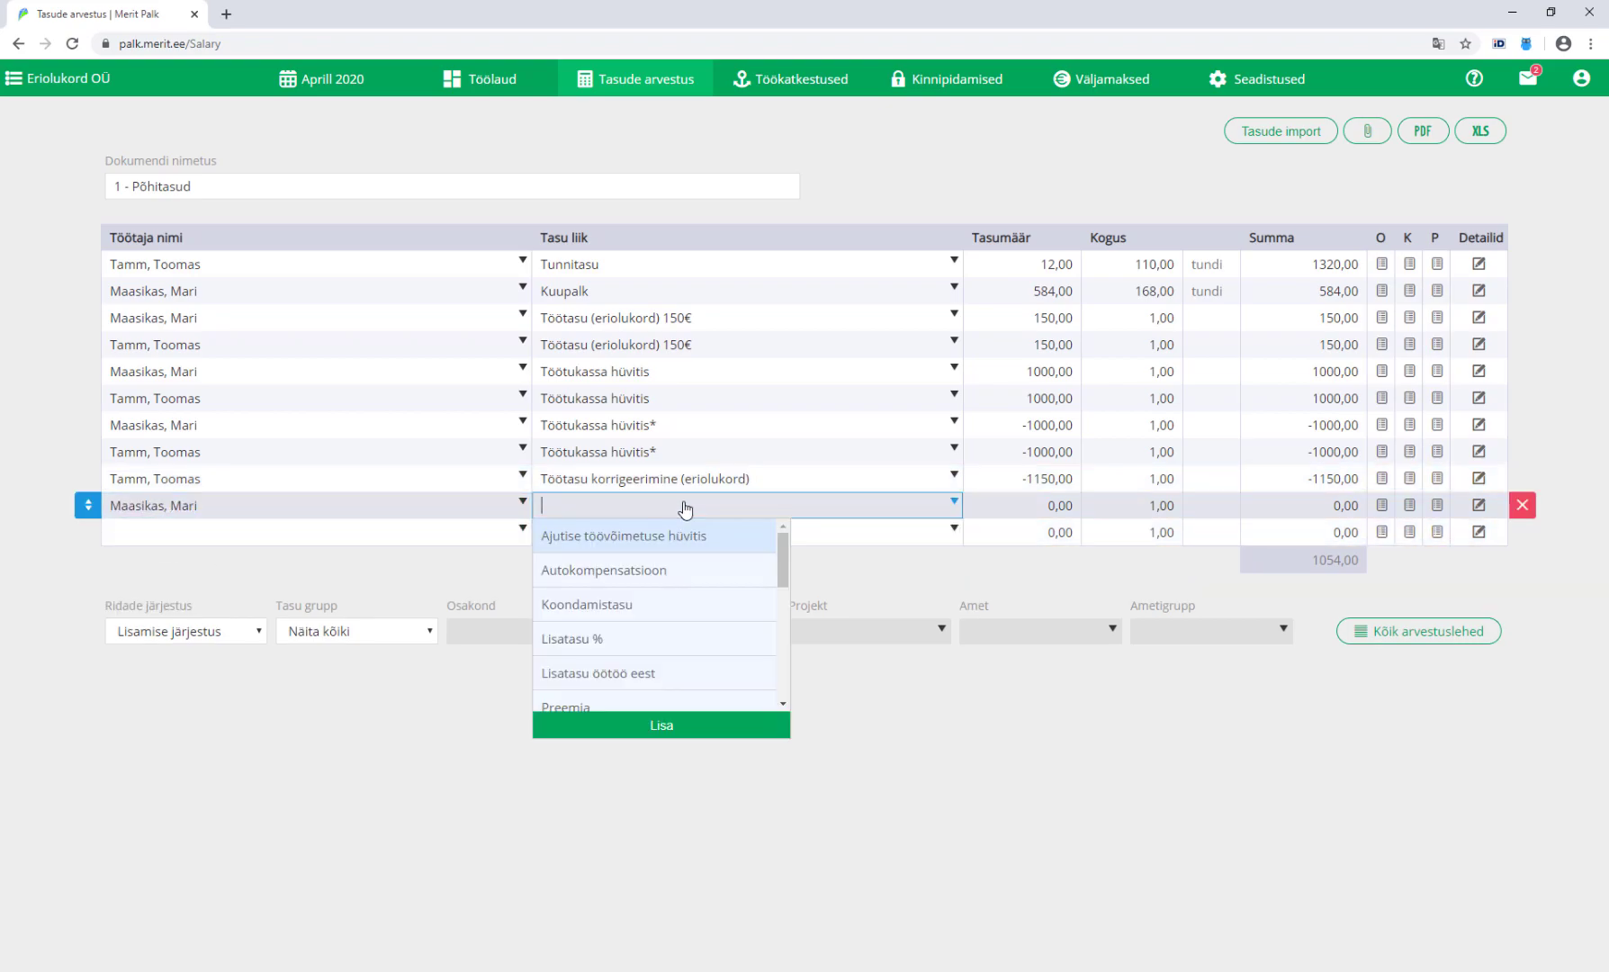
scroll(666, 609, down, 5)
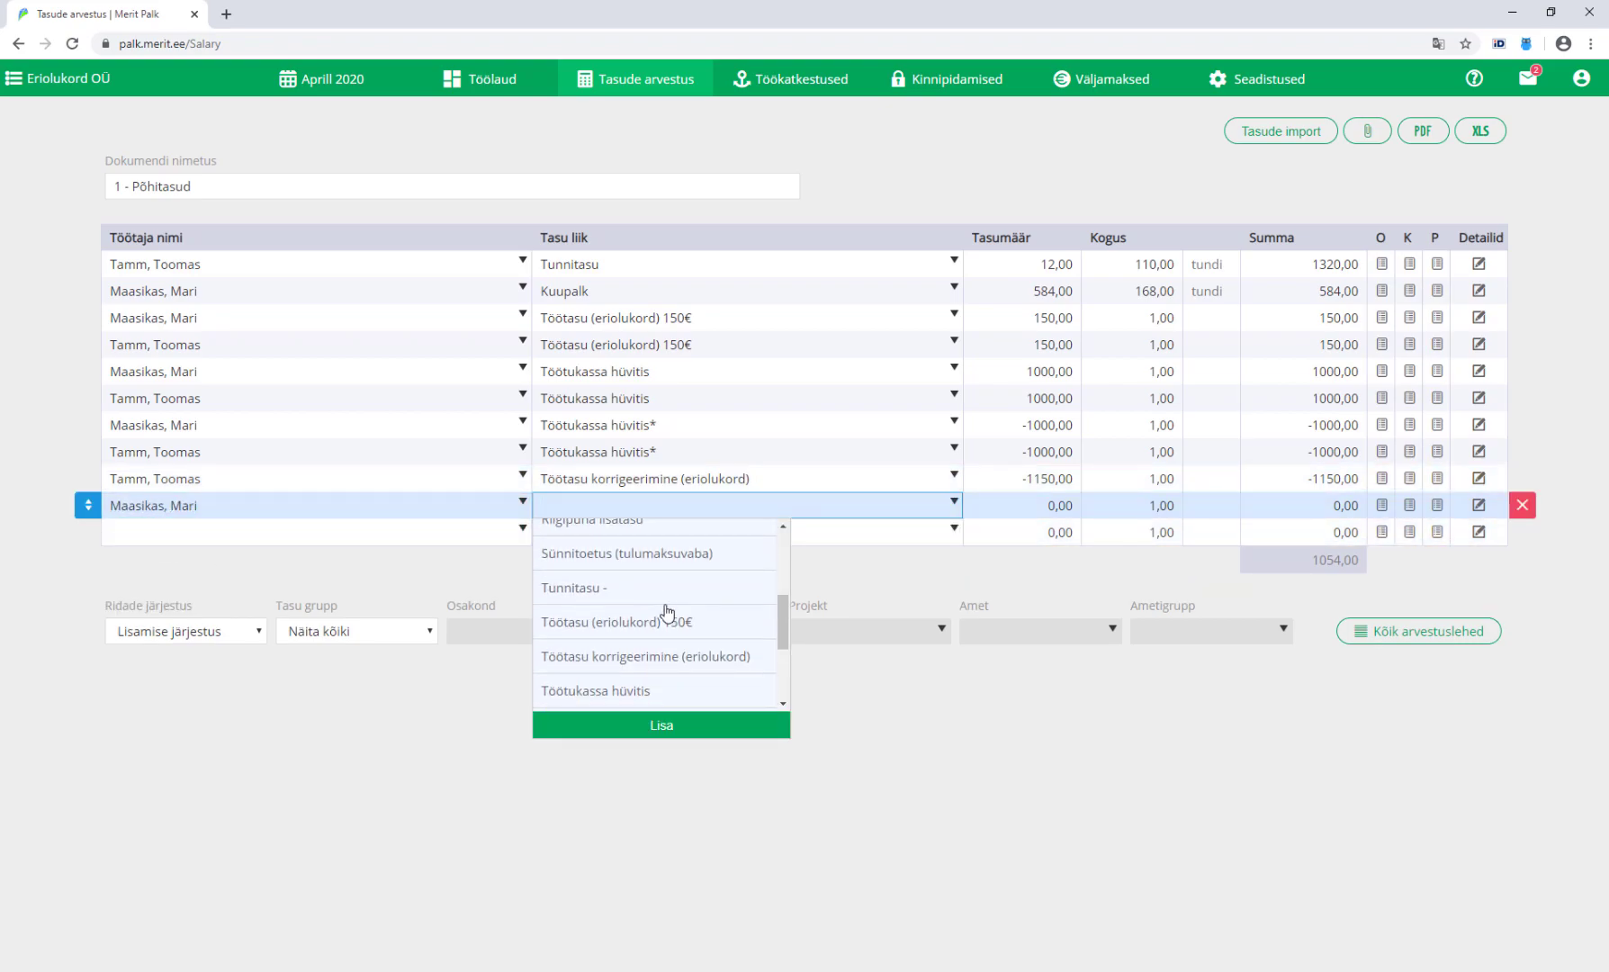
click(661, 666)
key(Tab)
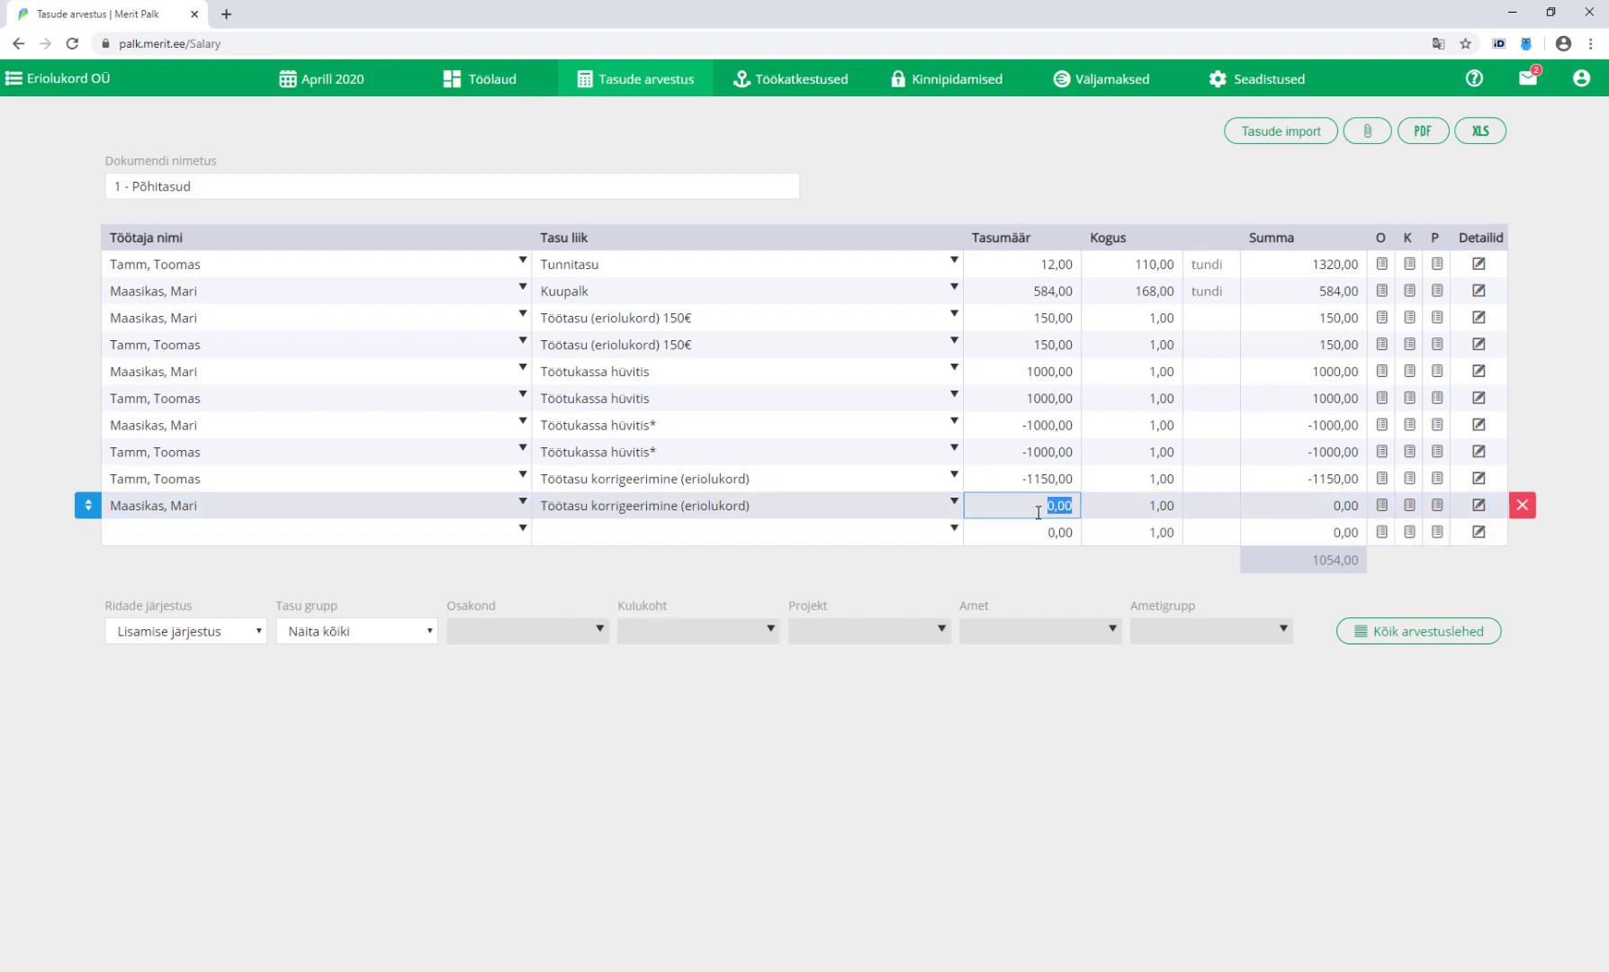
text(-)
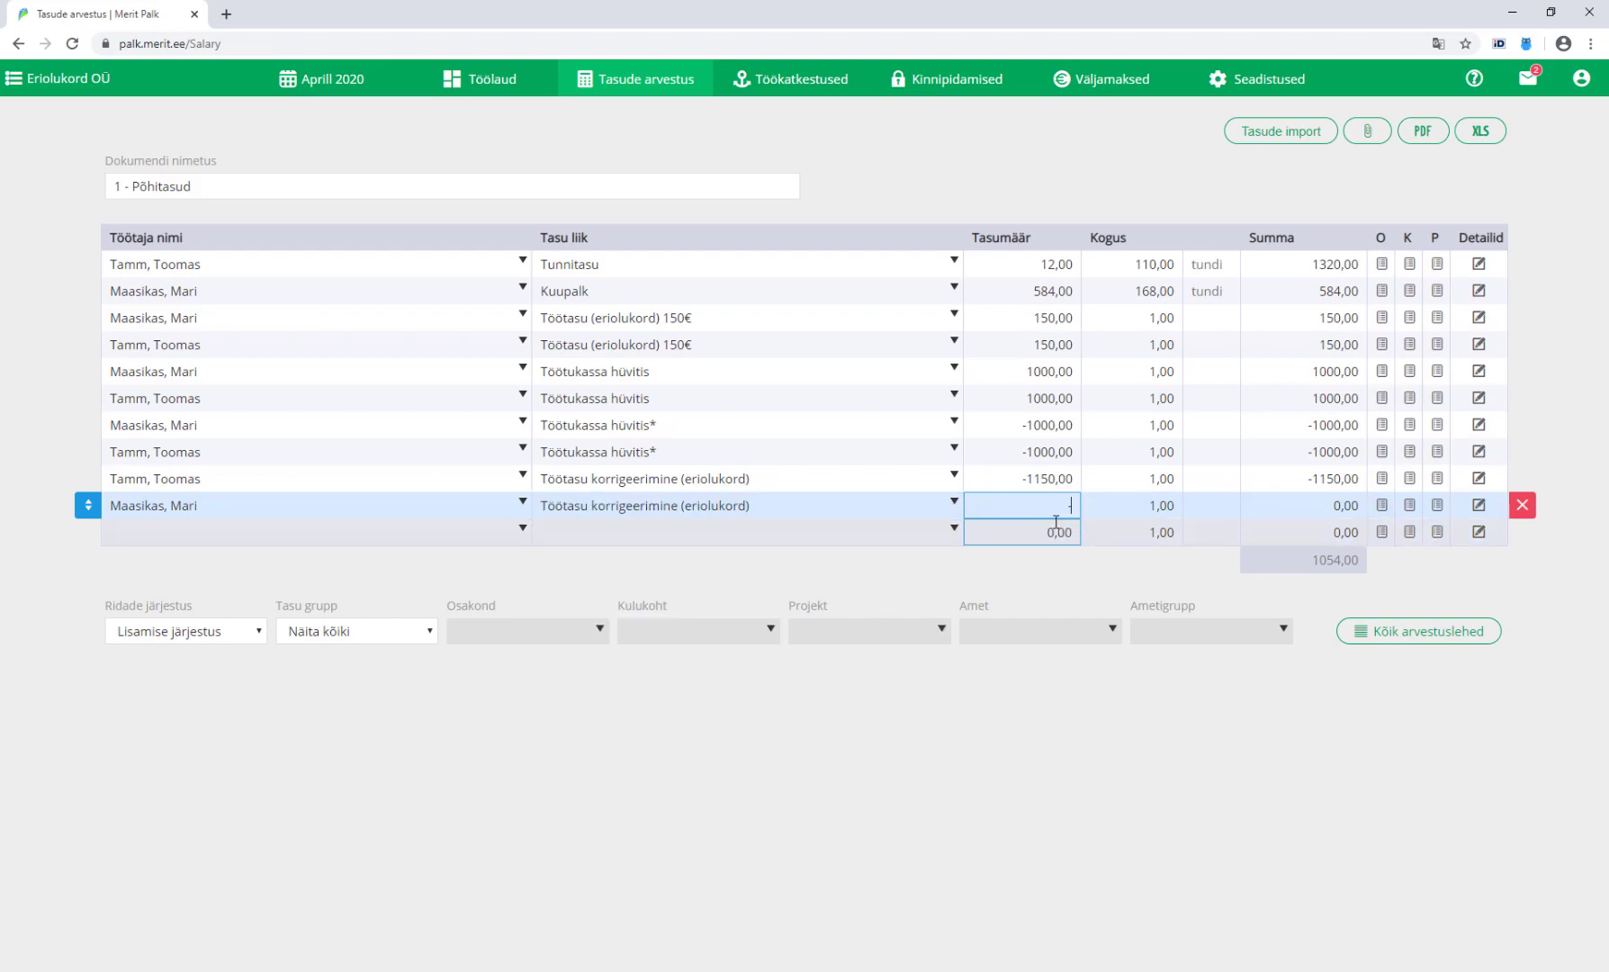
text(1150)
key(Tab)
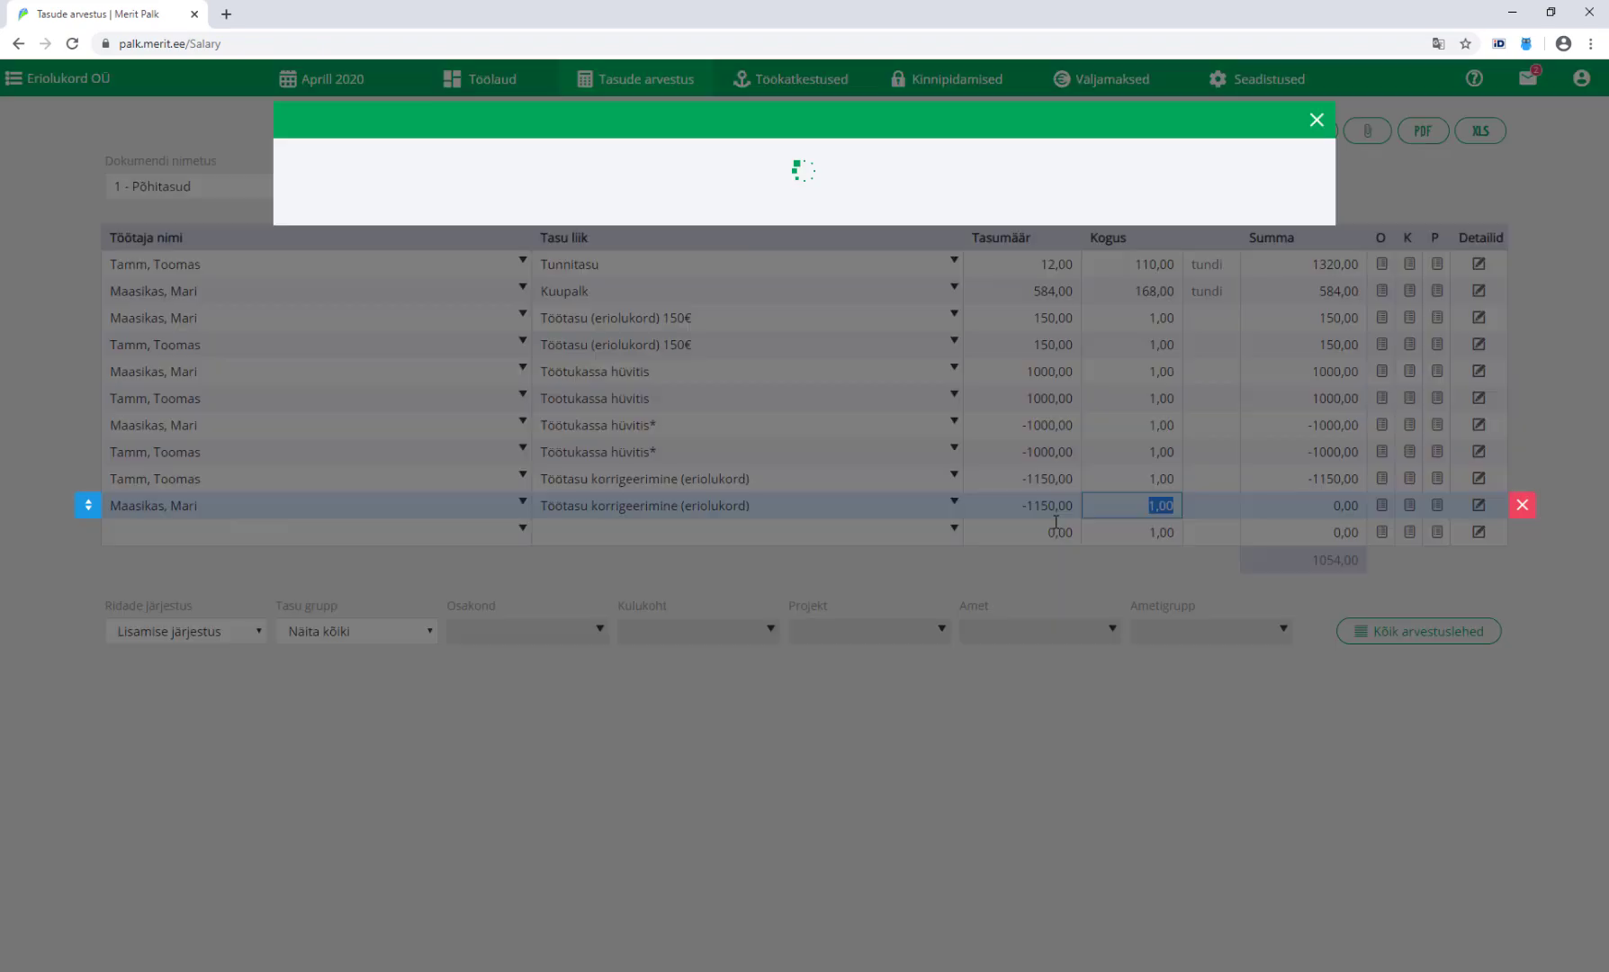
In the Kuupalk employee's wage correction details, set the original payout month to Aprill 2020 and the return reason to "muu", and save them
click(547, 252)
click(396, 279)
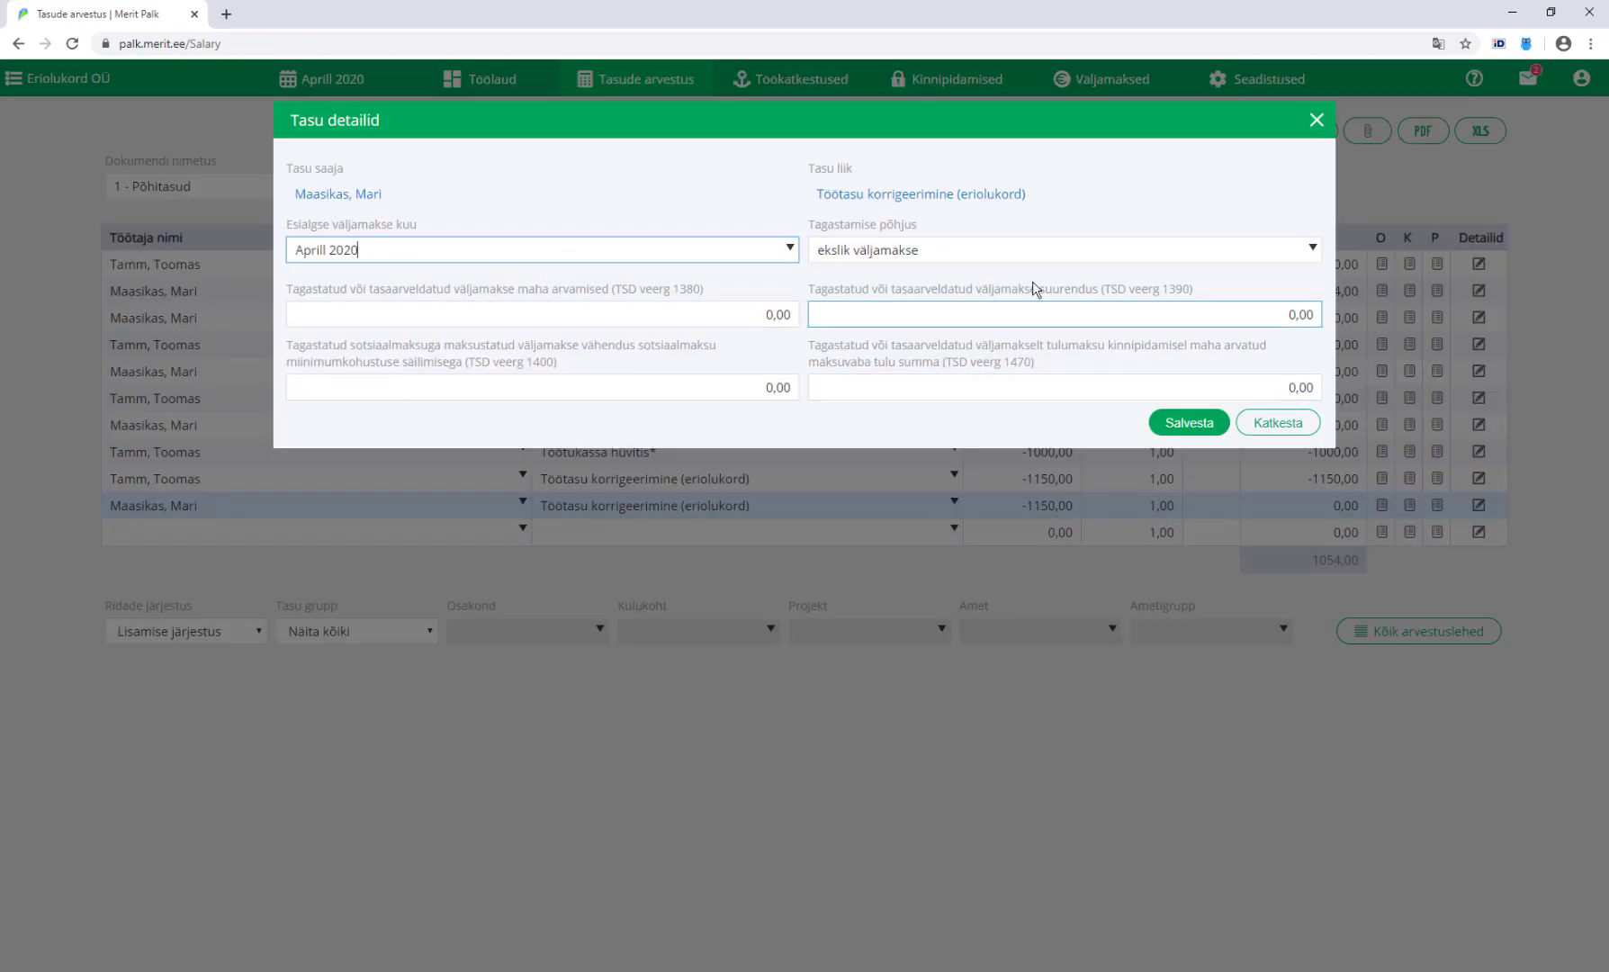
click(1116, 249)
click(1115, 249)
click(936, 385)
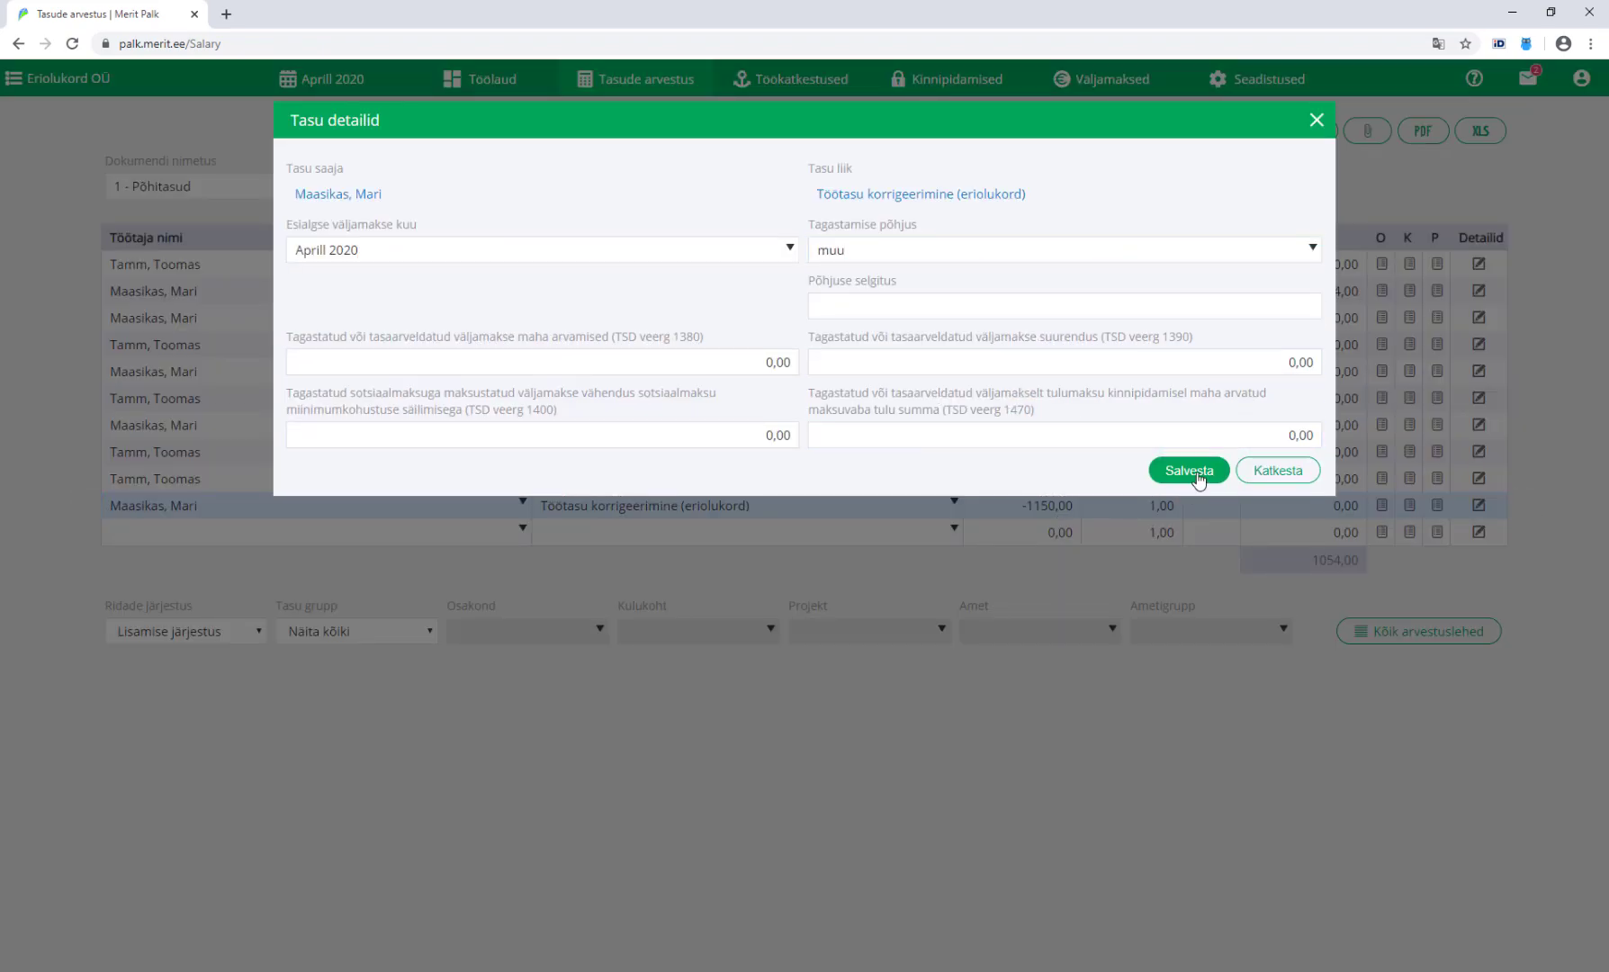
click(1189, 478)
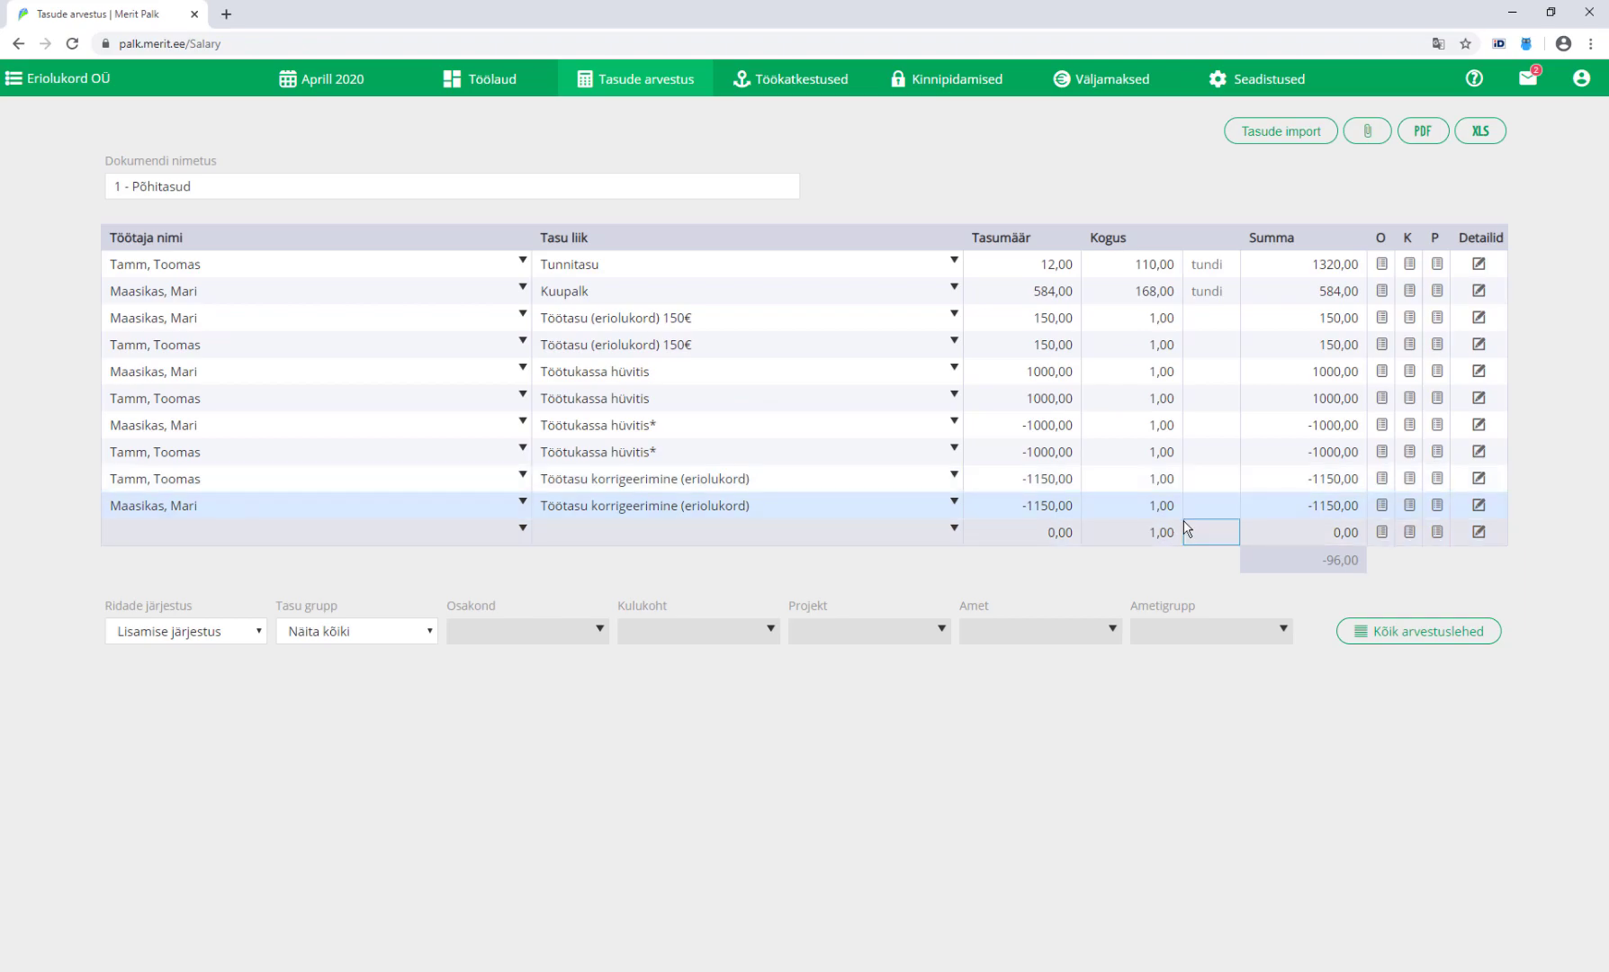
click(1324, 291)
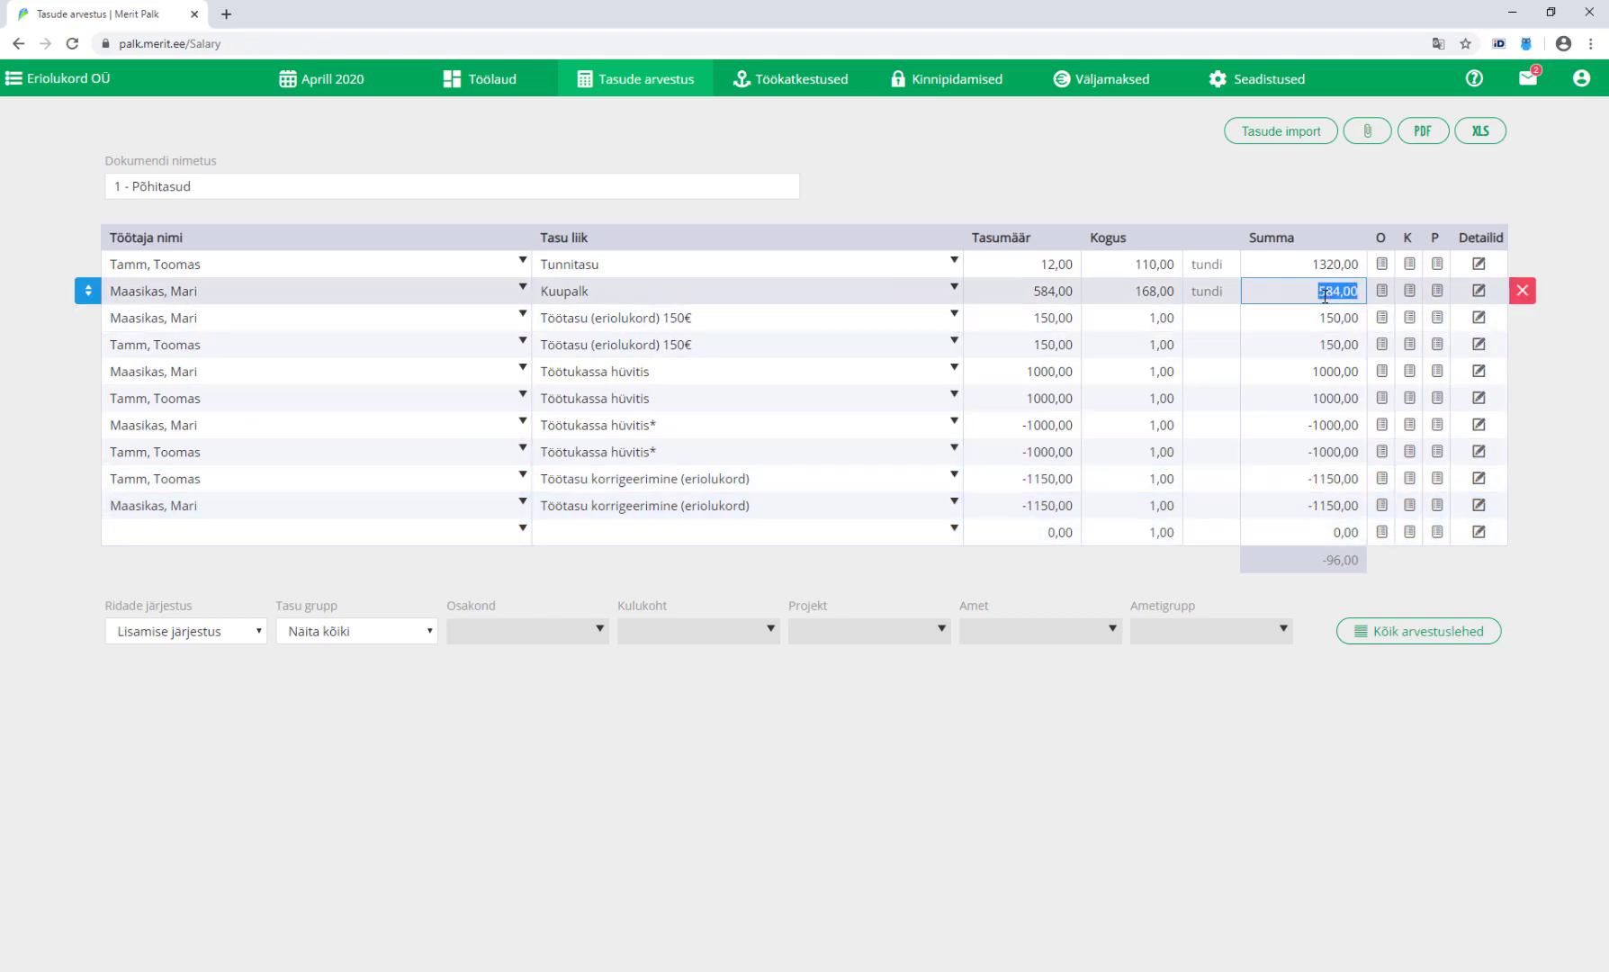
click(1296, 369)
key(Up)
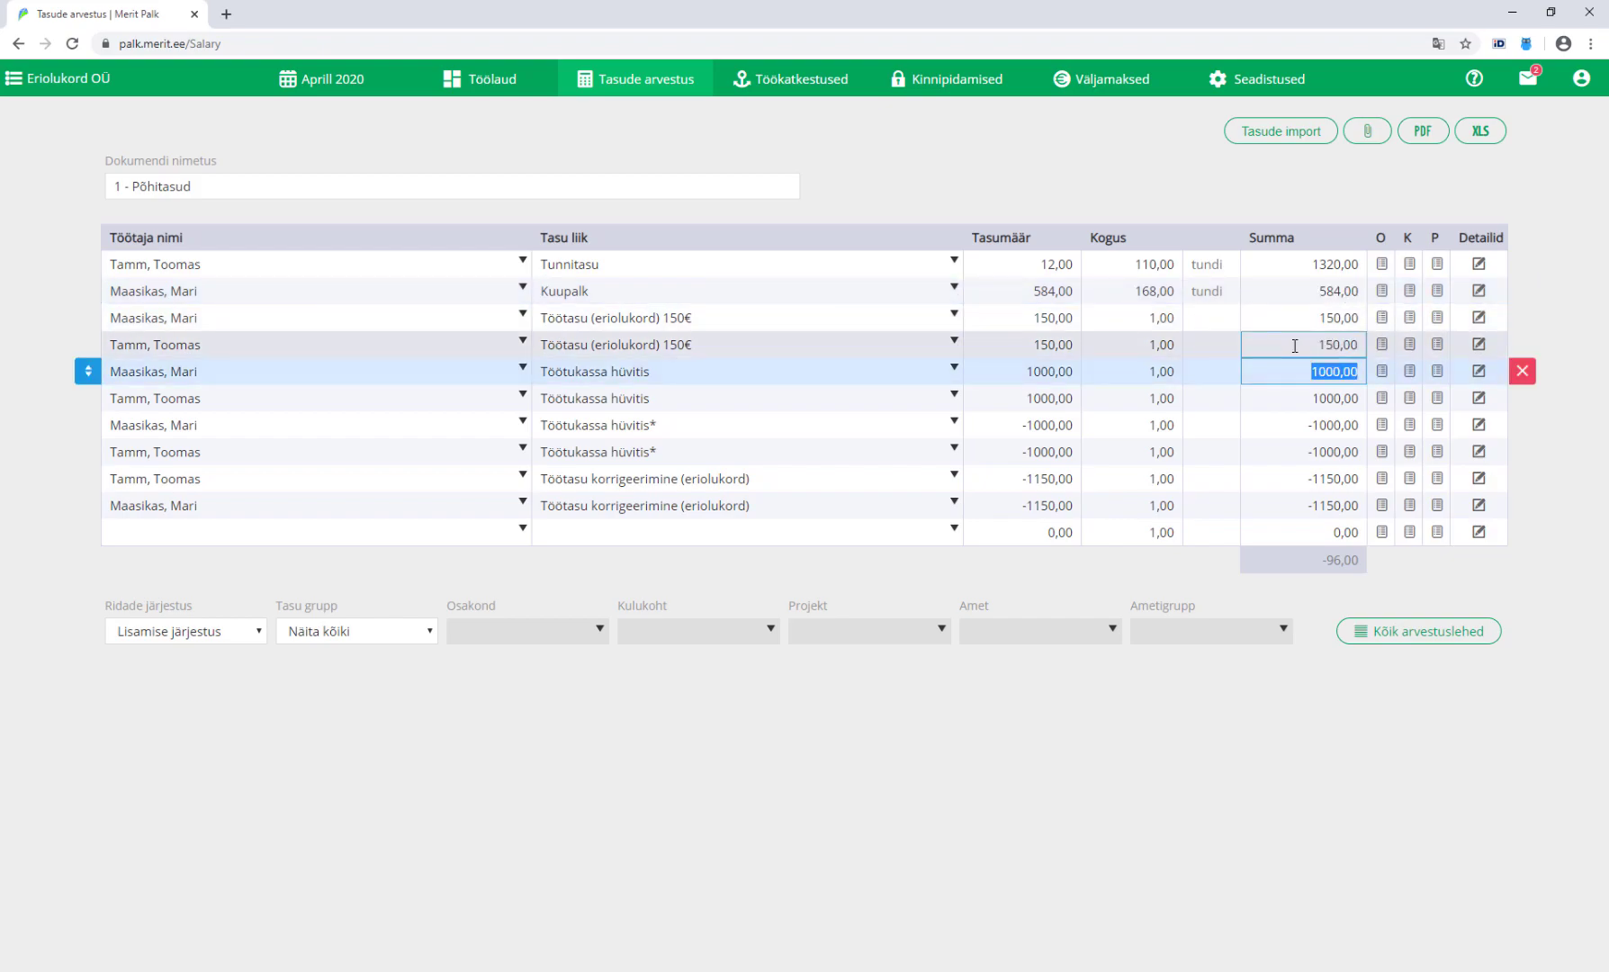
key(Down)
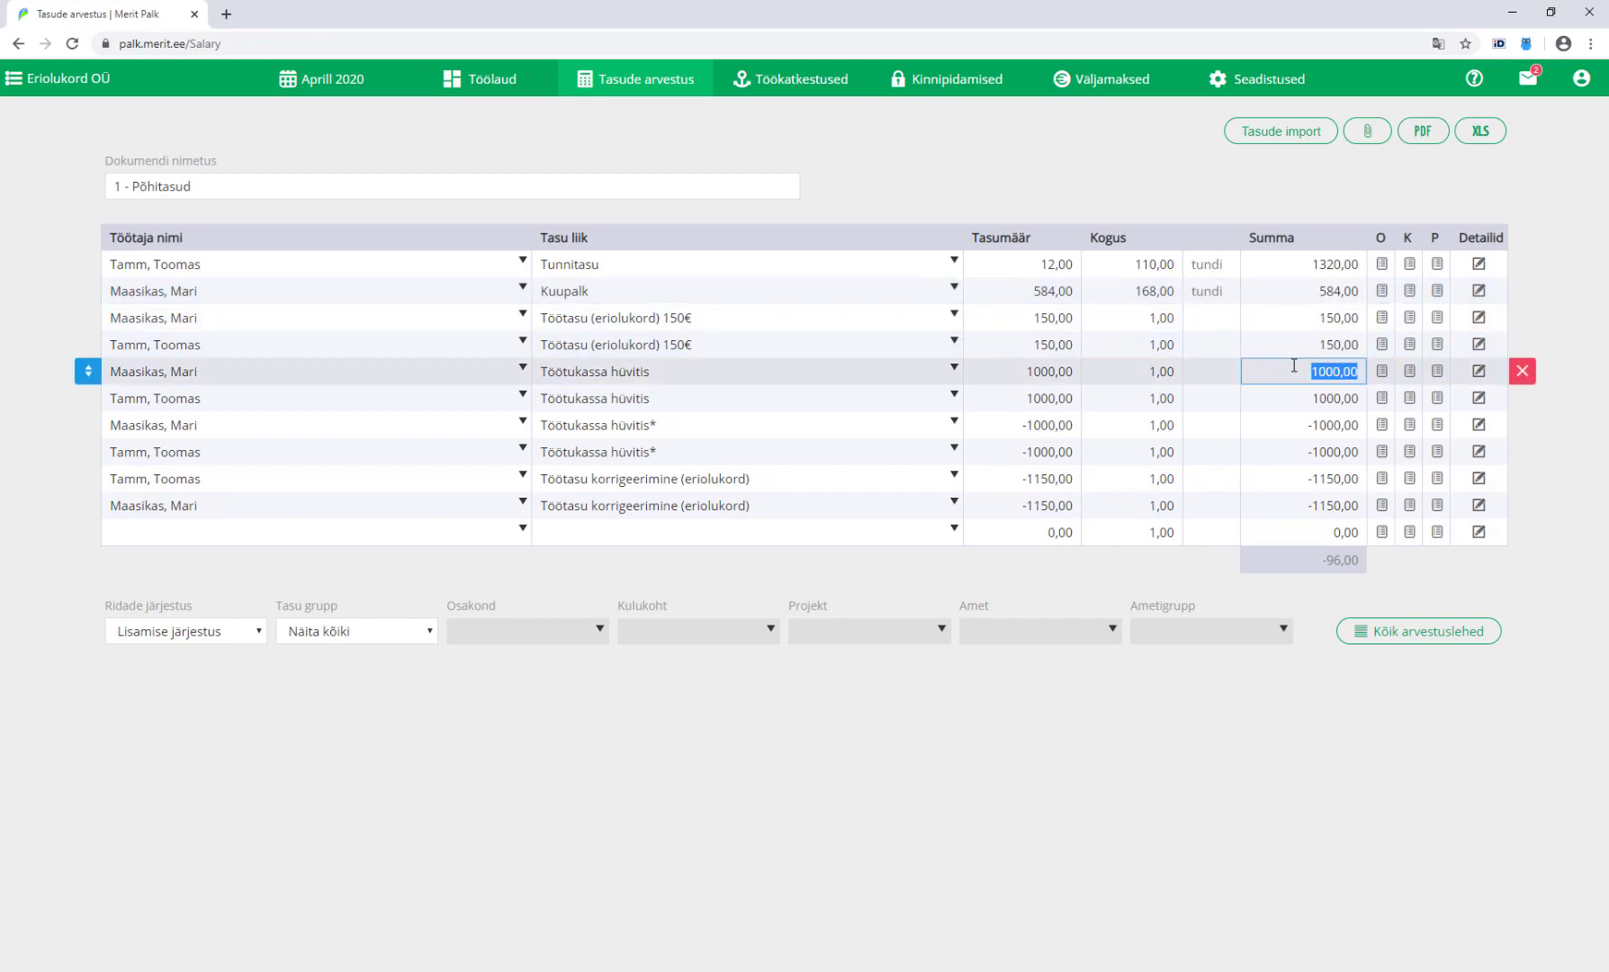
Open the unpaid Palgapäevaleht payout dated 04.05.2020 and check the net amounts per employee
mouse_move(1107, 81)
click(1102, 117)
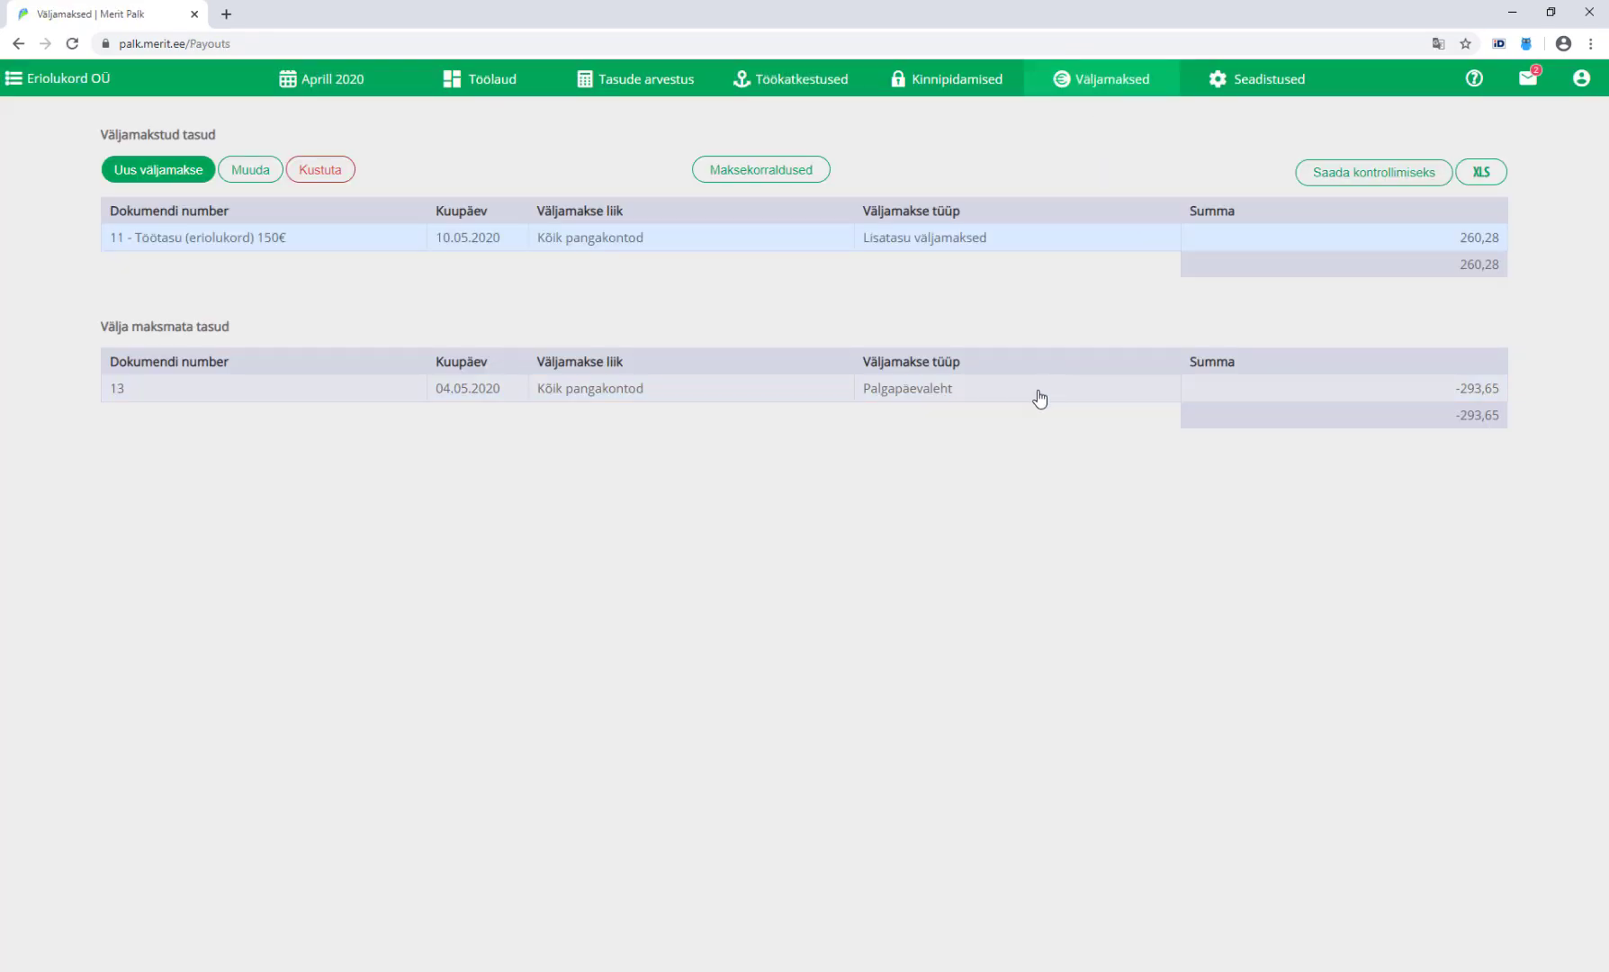
double_click(907, 392)
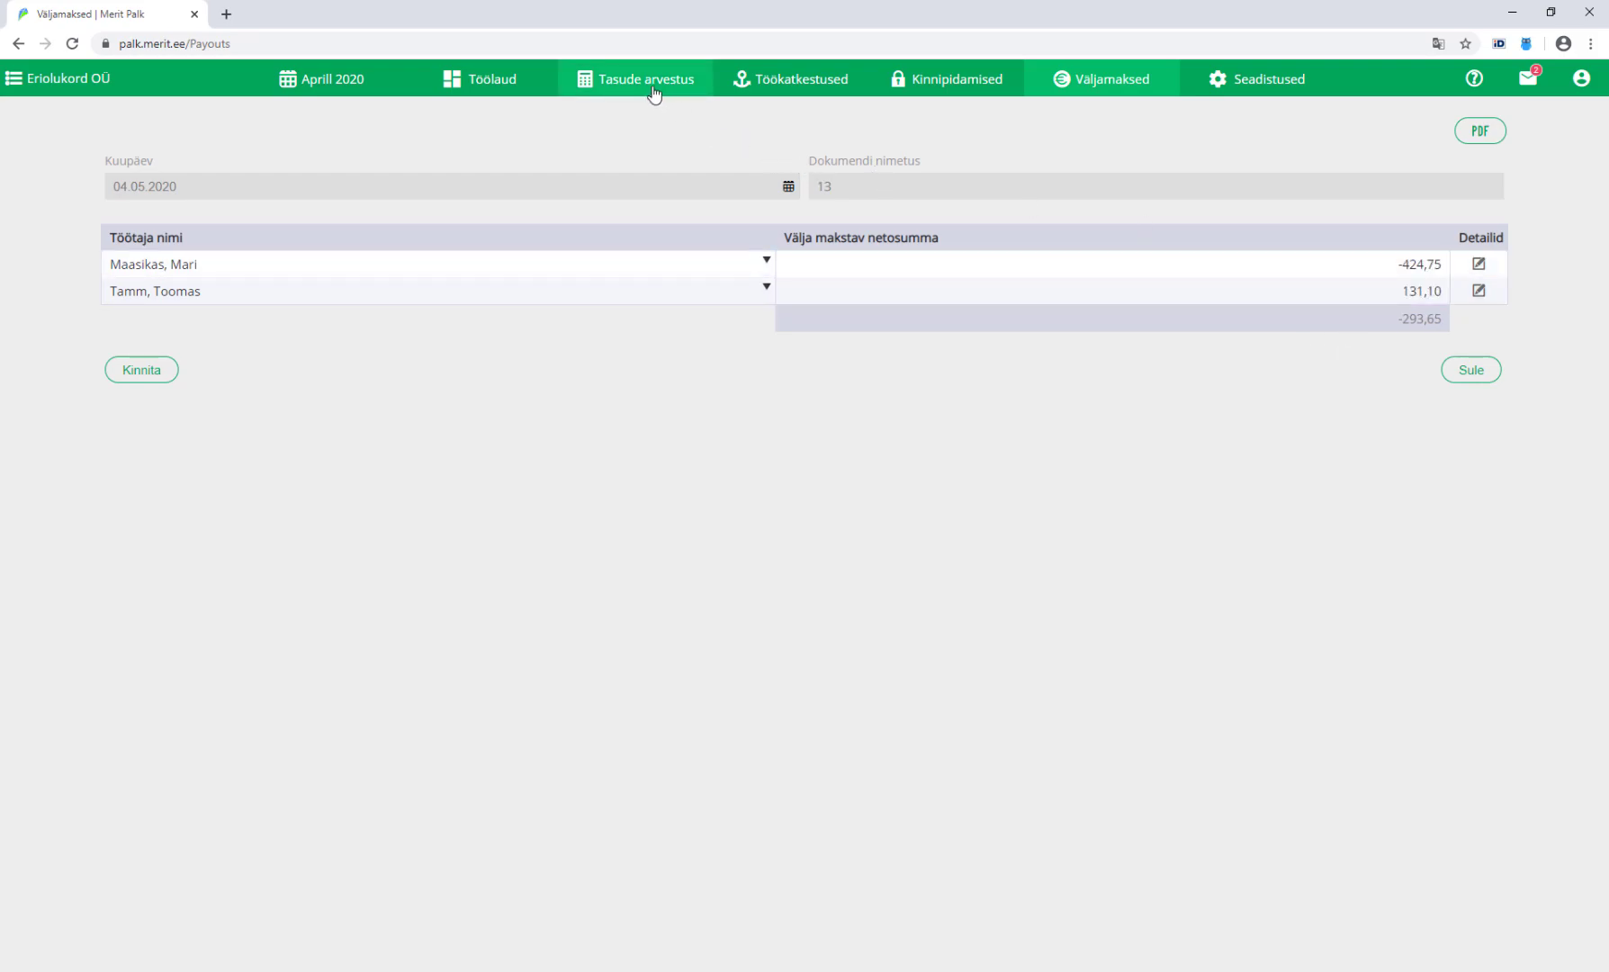
Delete the Kuupalk employee's "Töötasu korrigeerimine (eriolukord)" row from the Põhitasud wage calculation
mouse_move(653, 90)
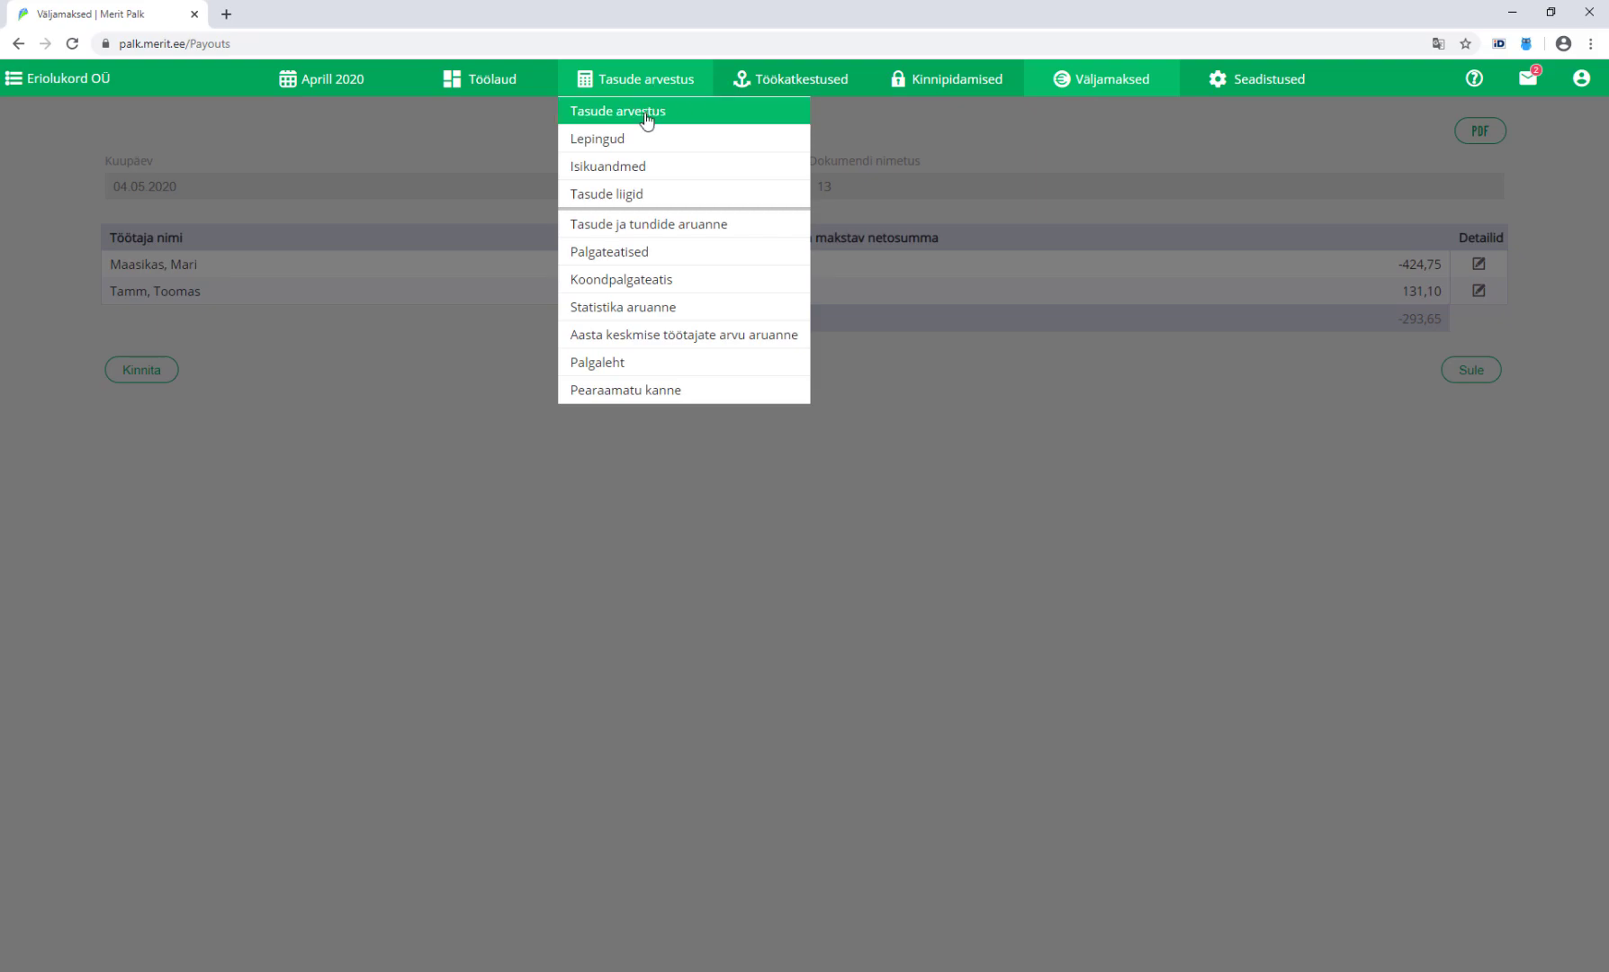
click(646, 118)
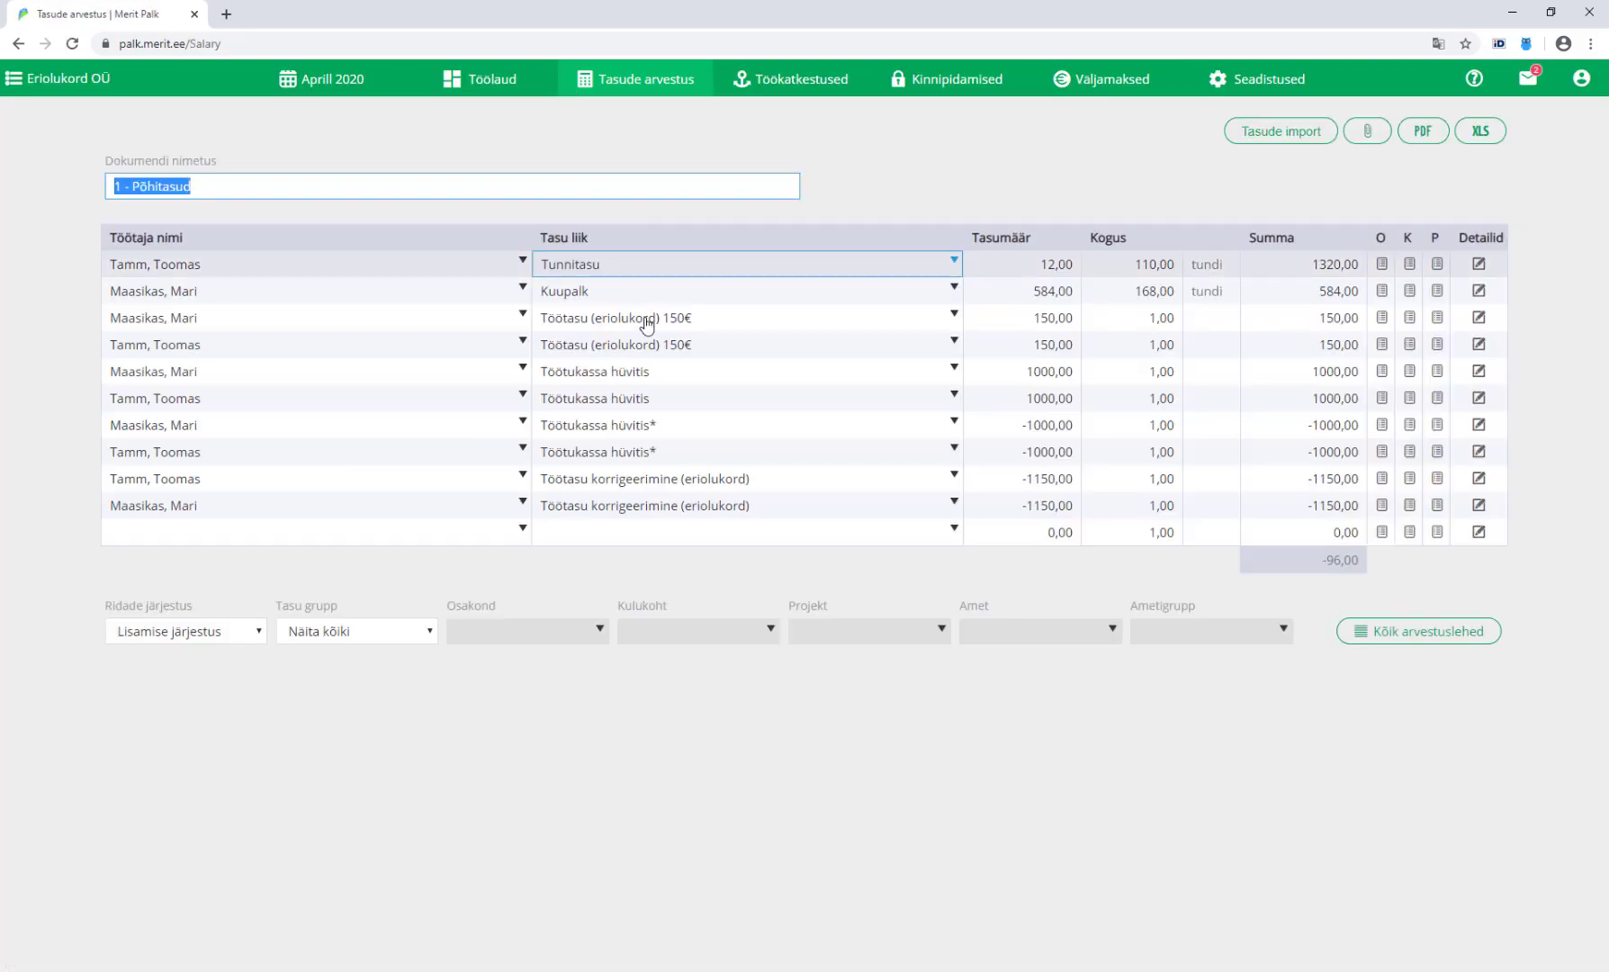
click(835, 509)
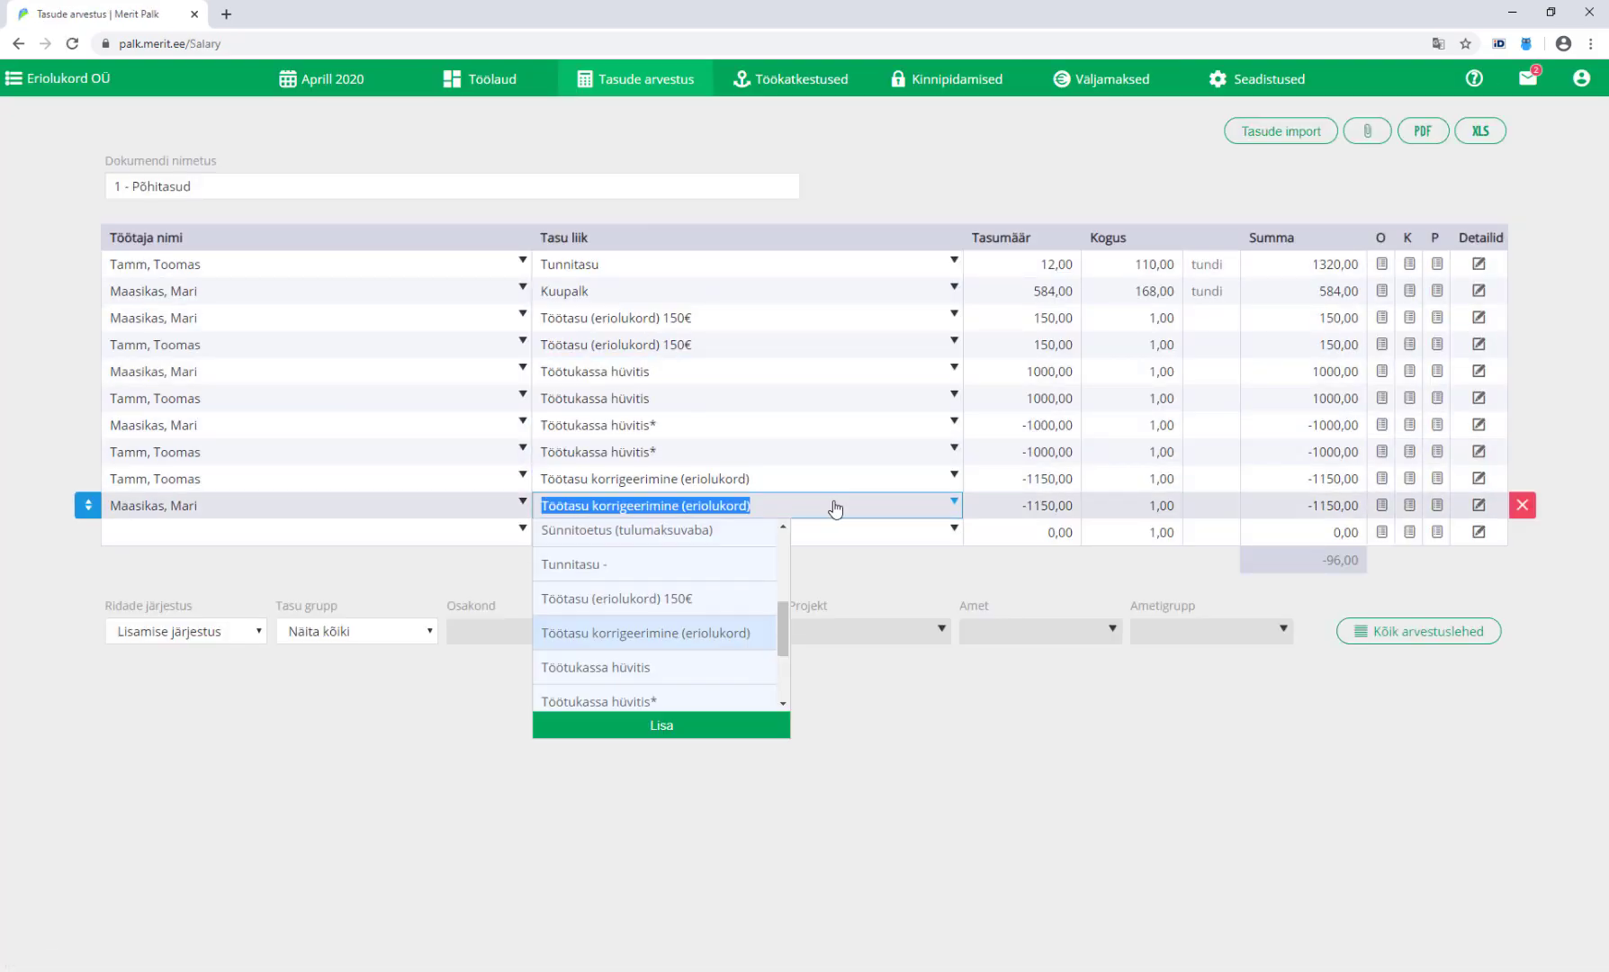
click(1532, 514)
click(783, 196)
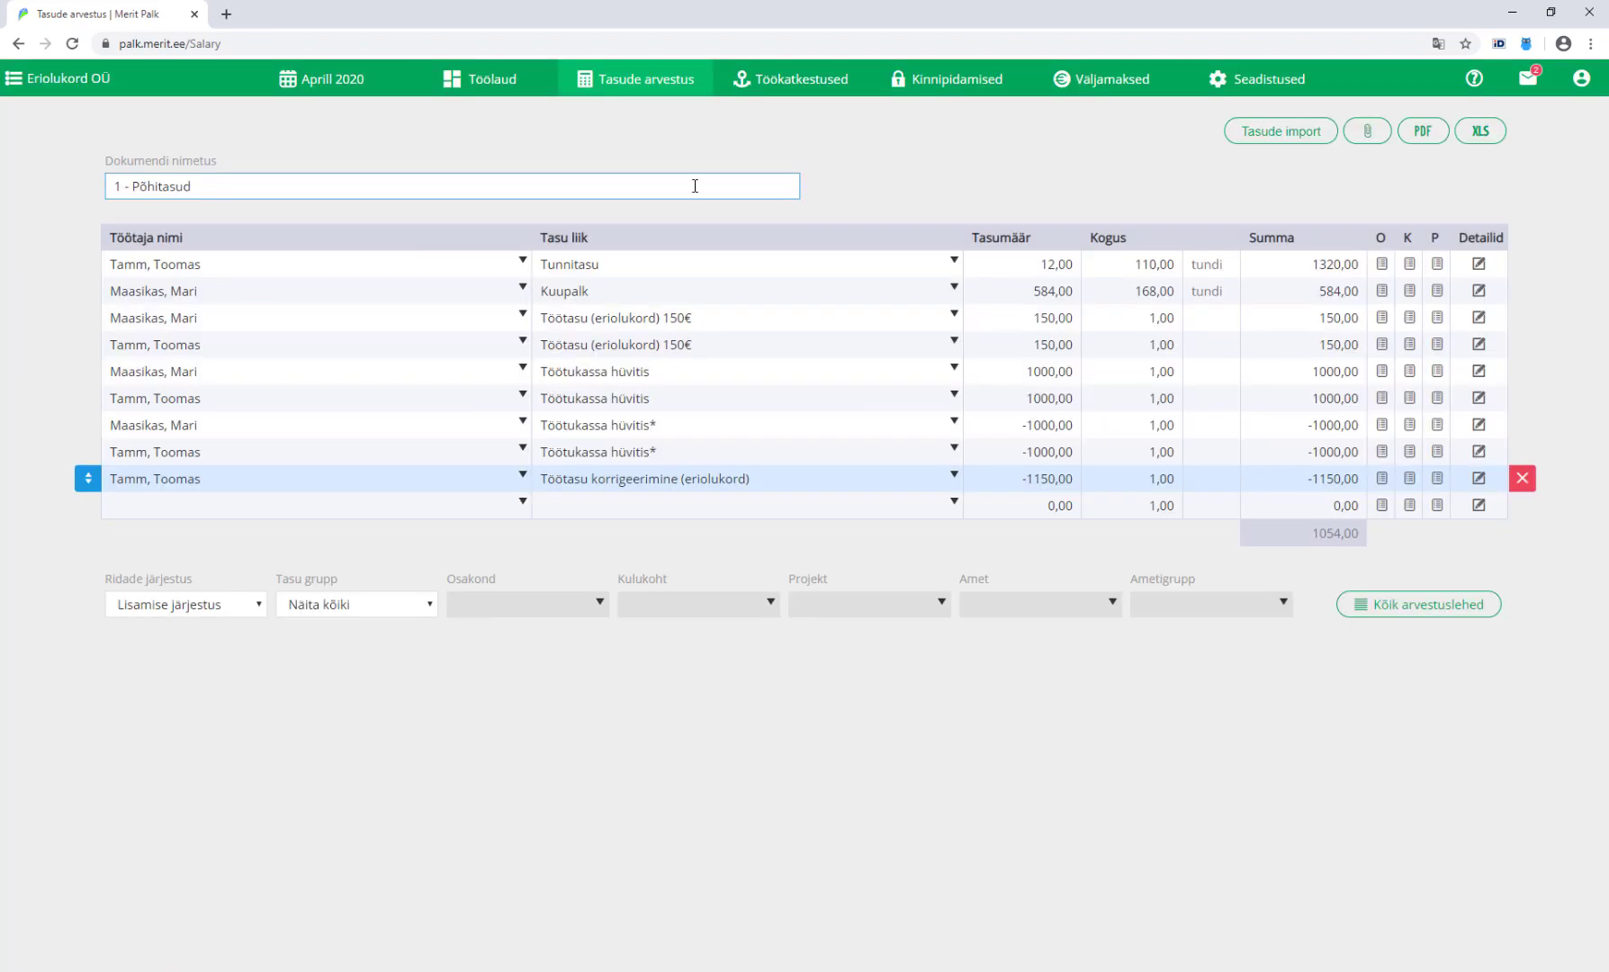
Generate the April 2020 pay slip for only the employee paid by Kuupalk and examine the calculated wages and taxes
click(627, 91)
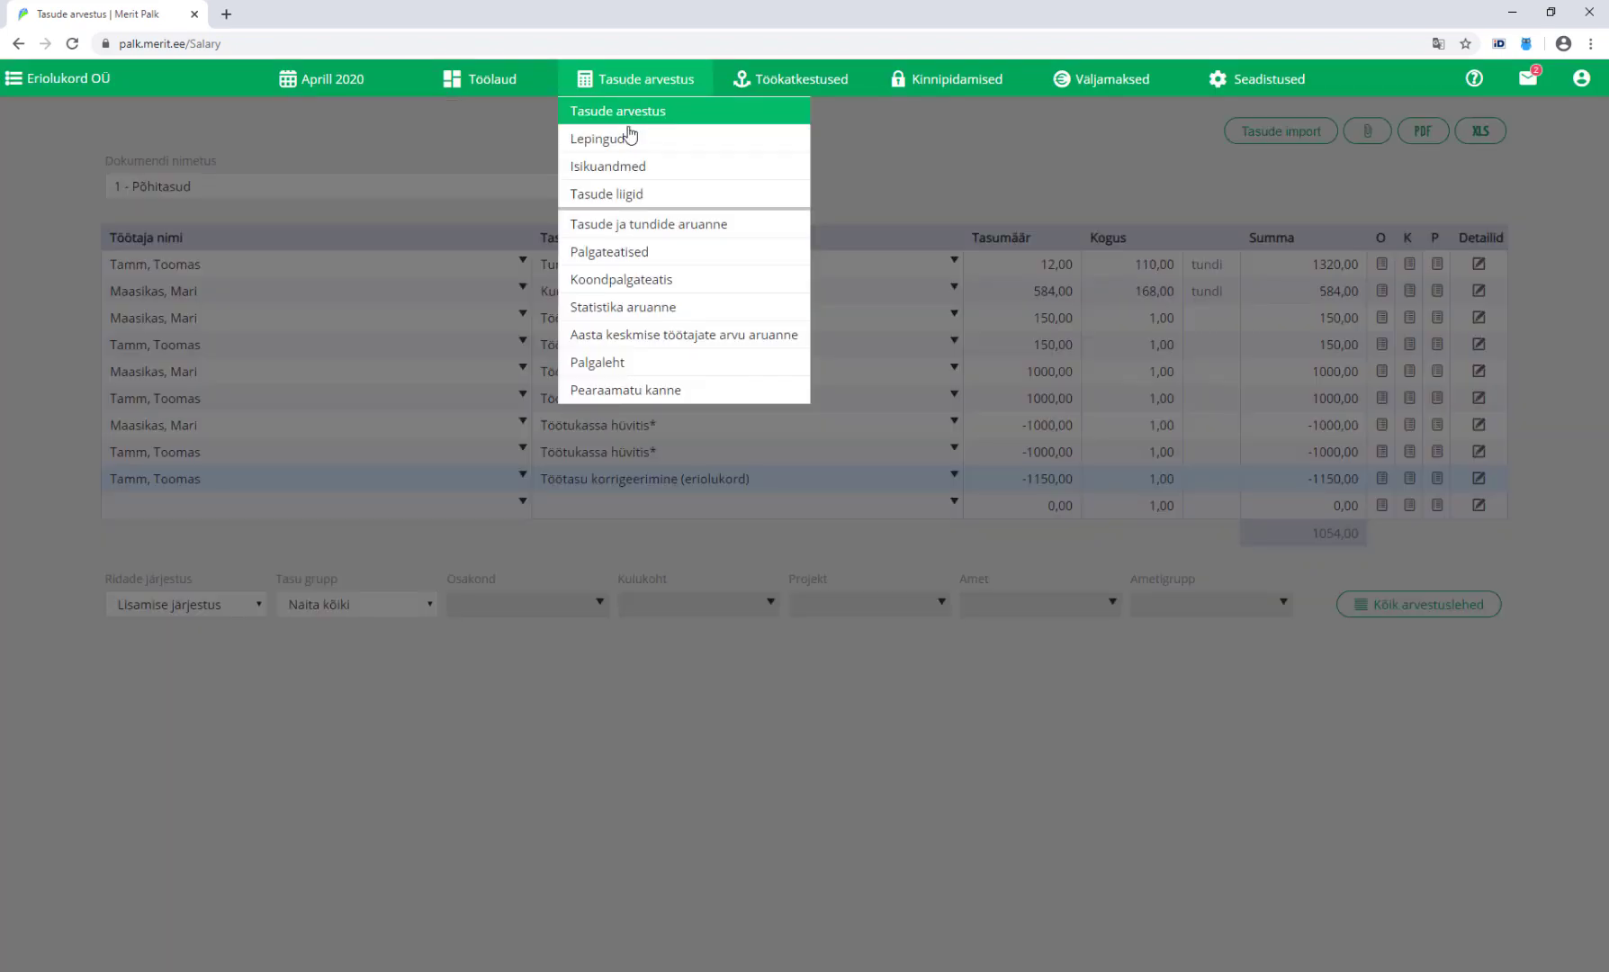
click(630, 255)
click(172, 189)
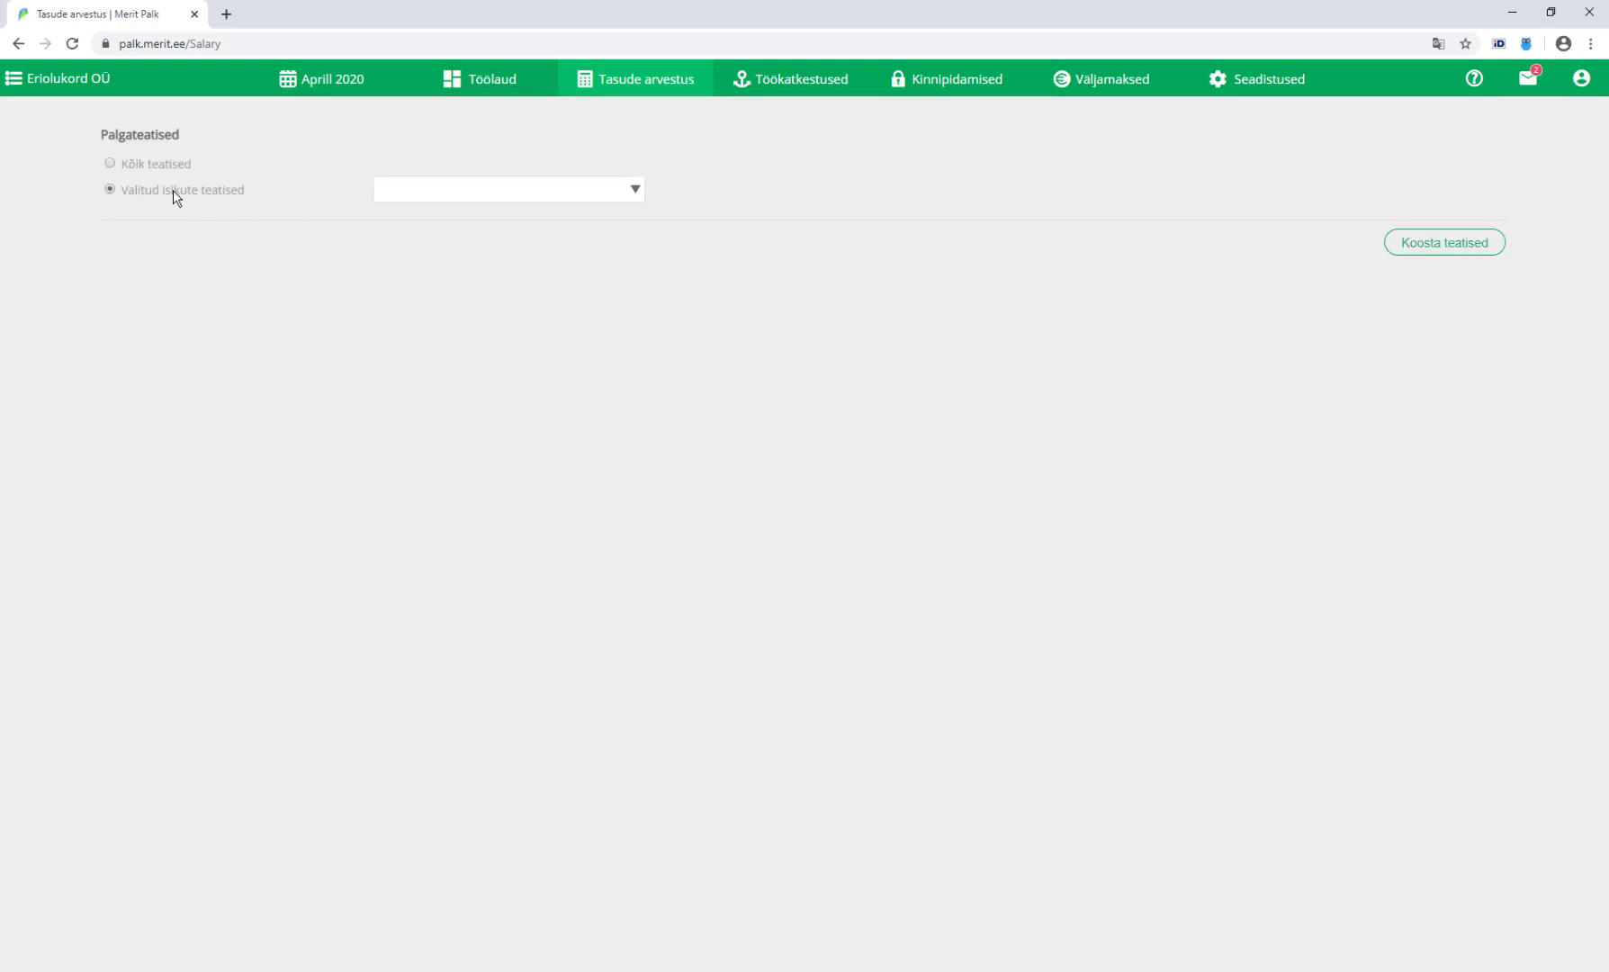
click(467, 208)
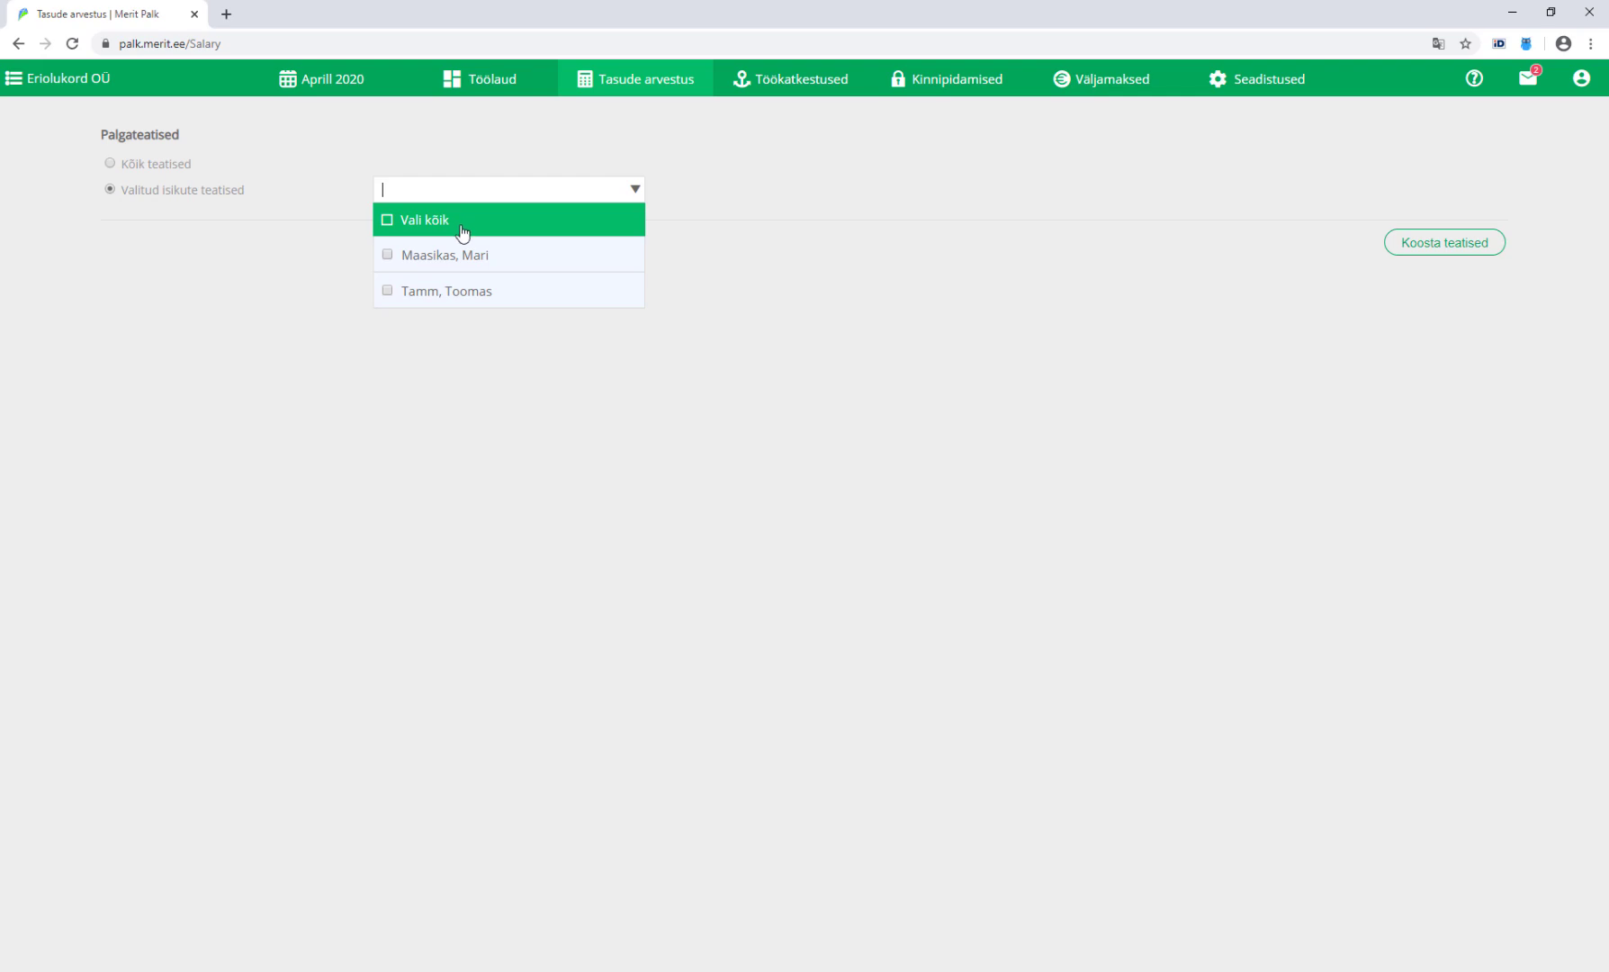
click(461, 257)
click(1474, 255)
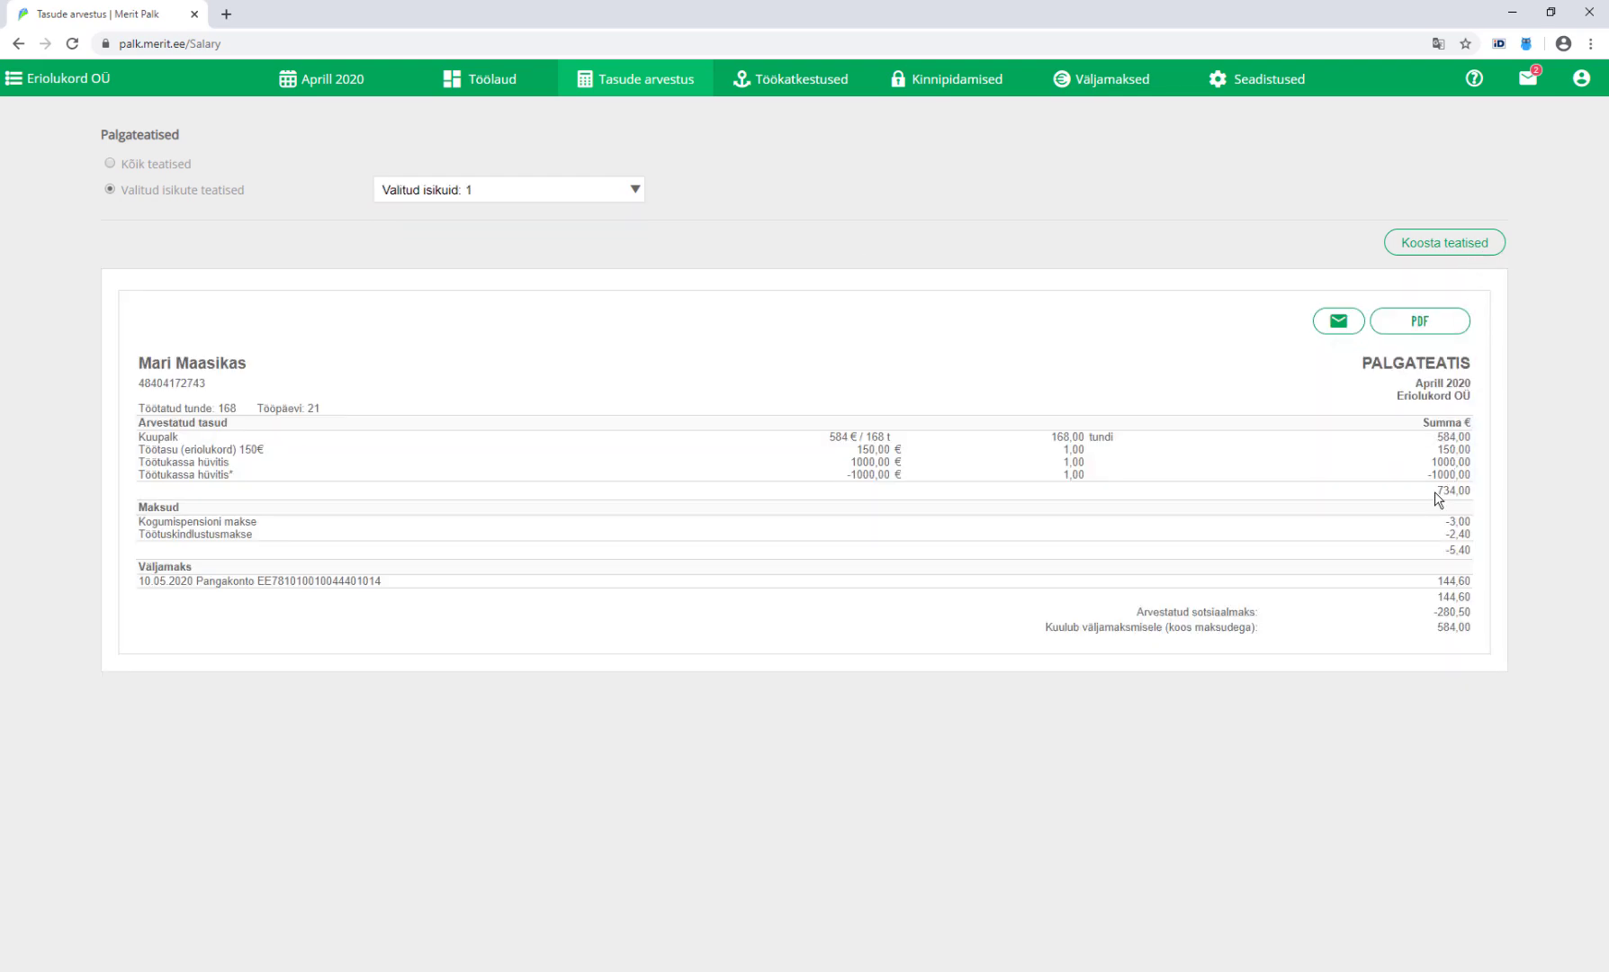
drag(1436, 491, 1476, 501)
Add a "Töötasu korrigeerimine (eriolukord)" row at rate -584 for the employee paid by Kuupalk in the Põhitasud wage calculation
click(656, 90)
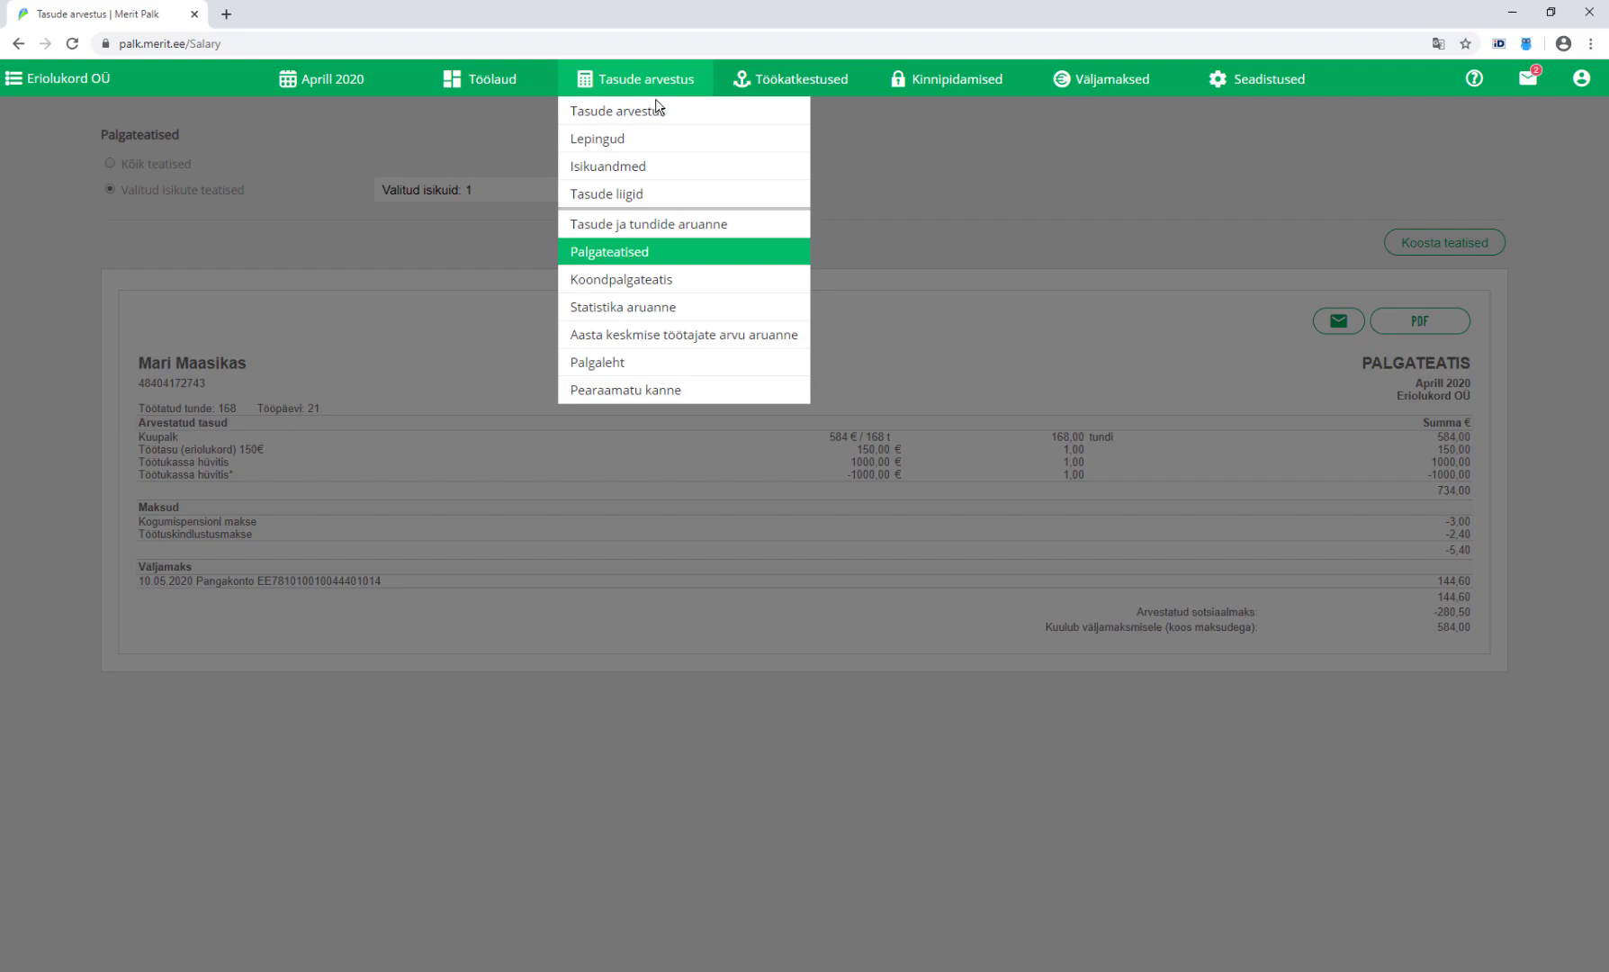
click(657, 112)
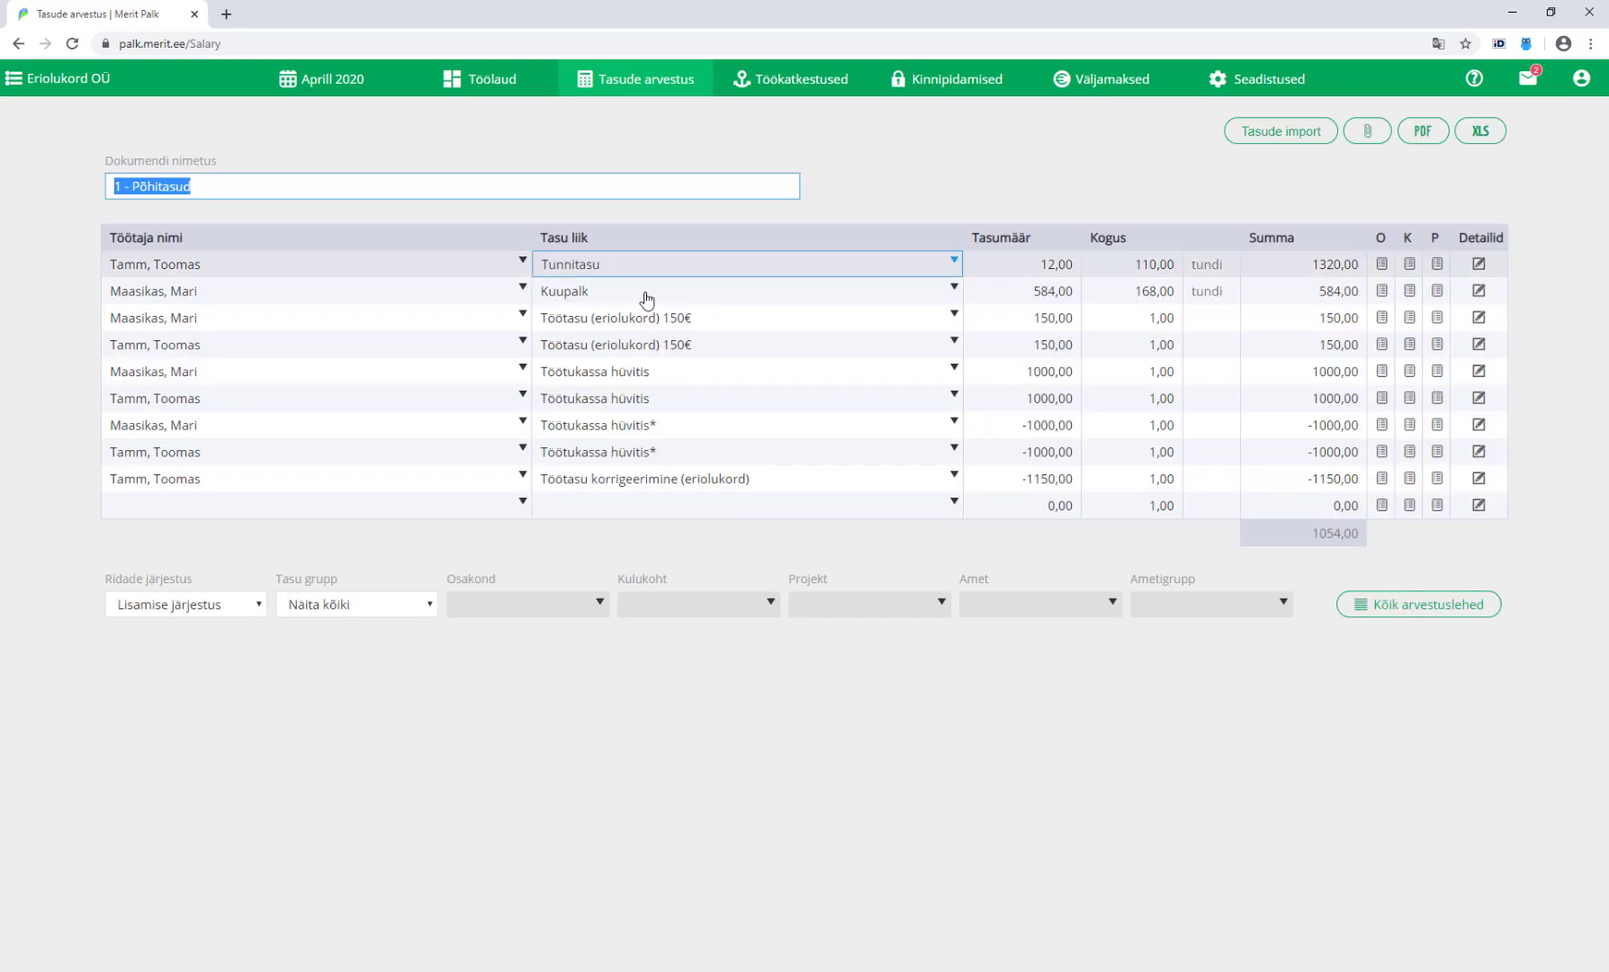
click(162, 510)
click(159, 540)
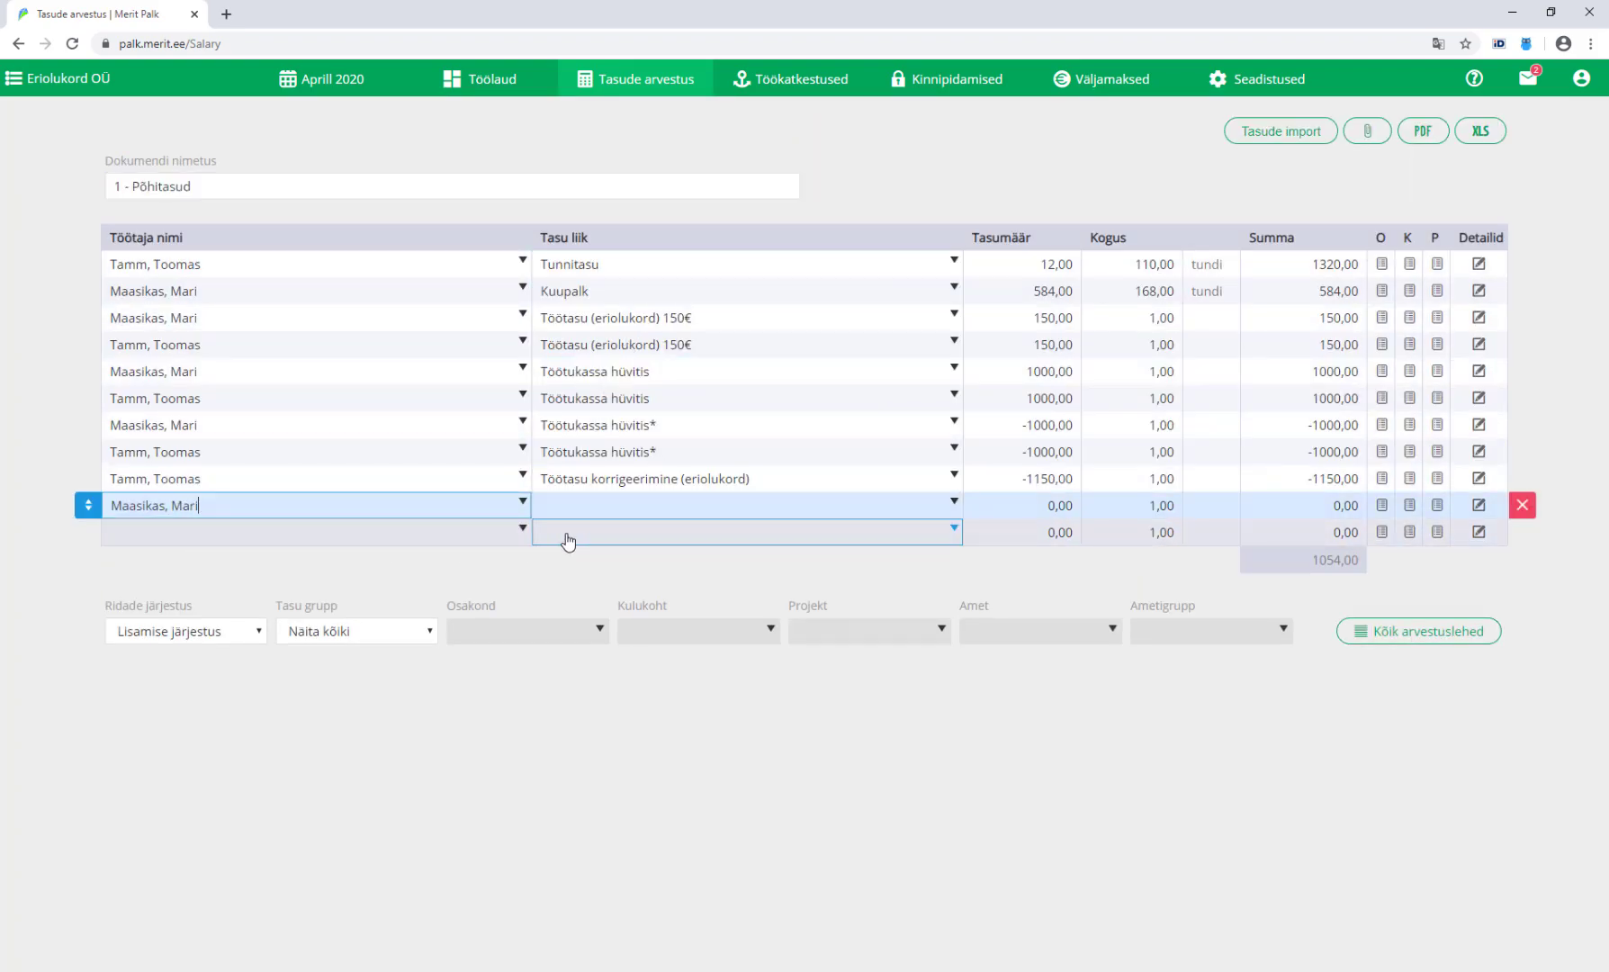
click(616, 511)
text(tööt)
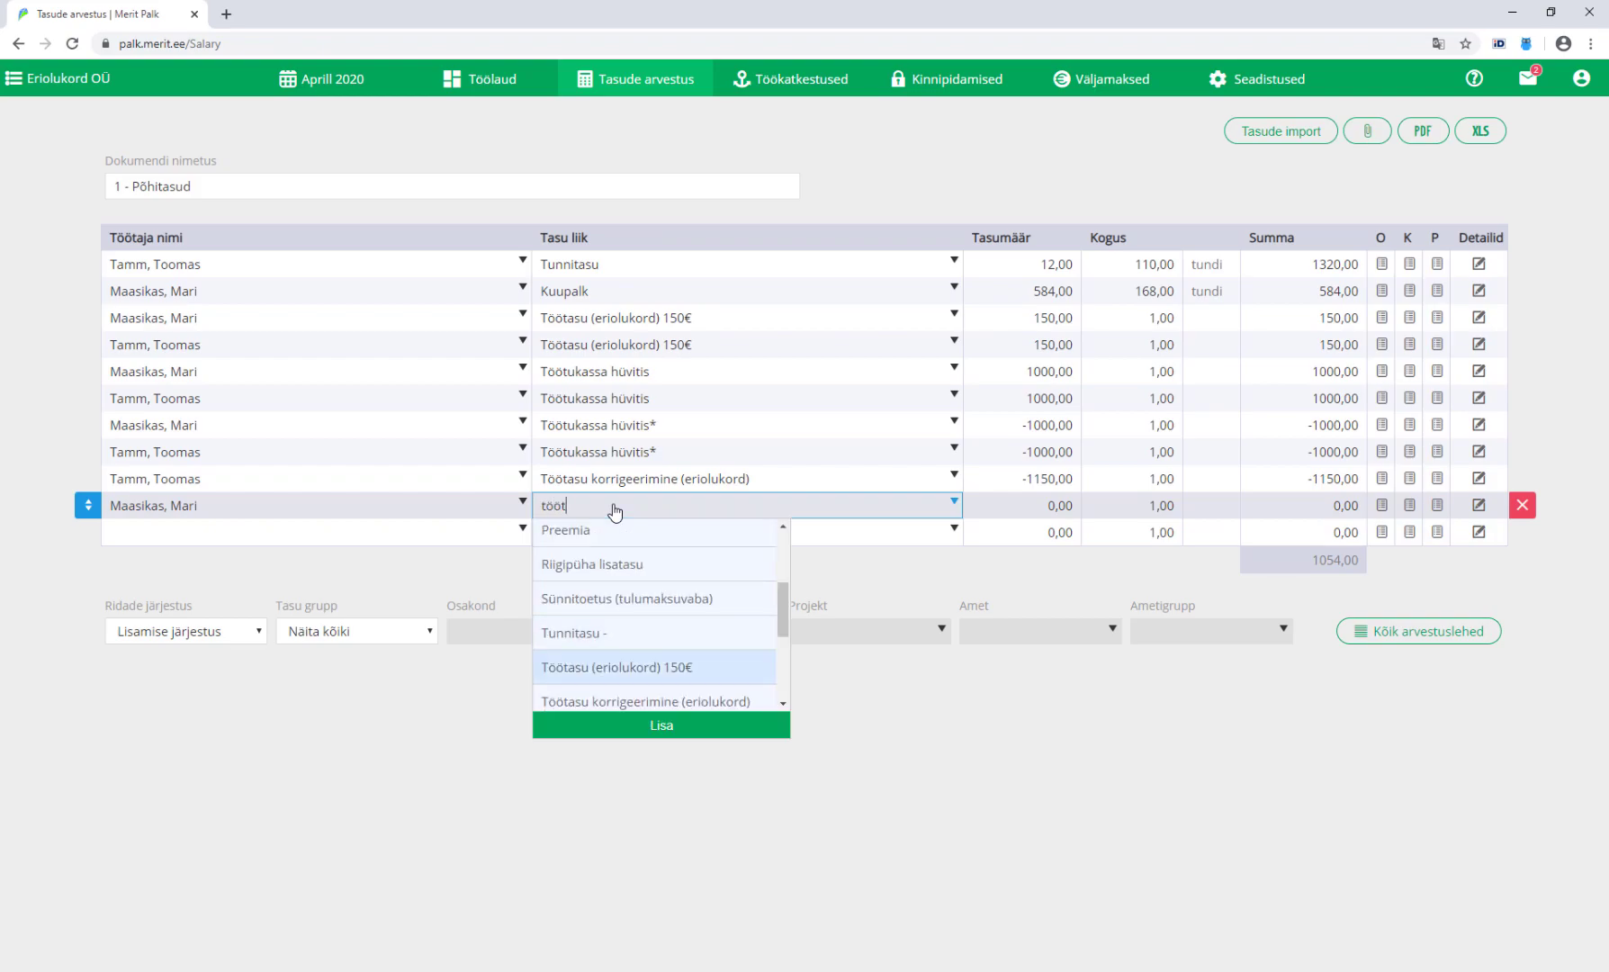
click(650, 704)
click(1041, 509)
text(-584)
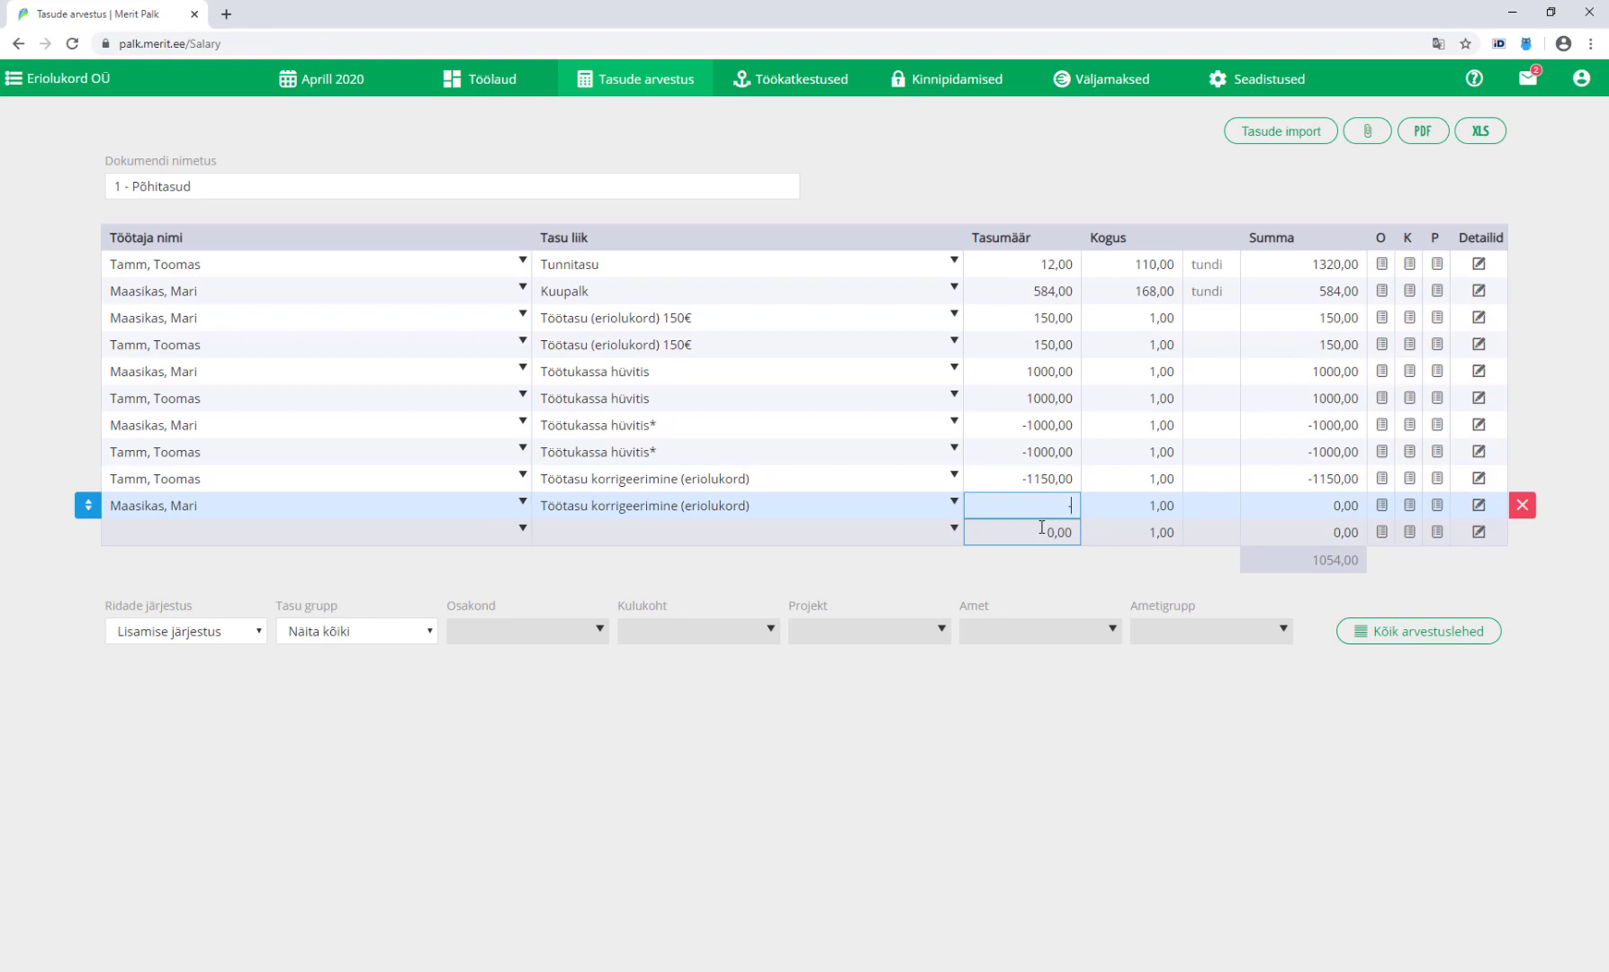
key(Tab)
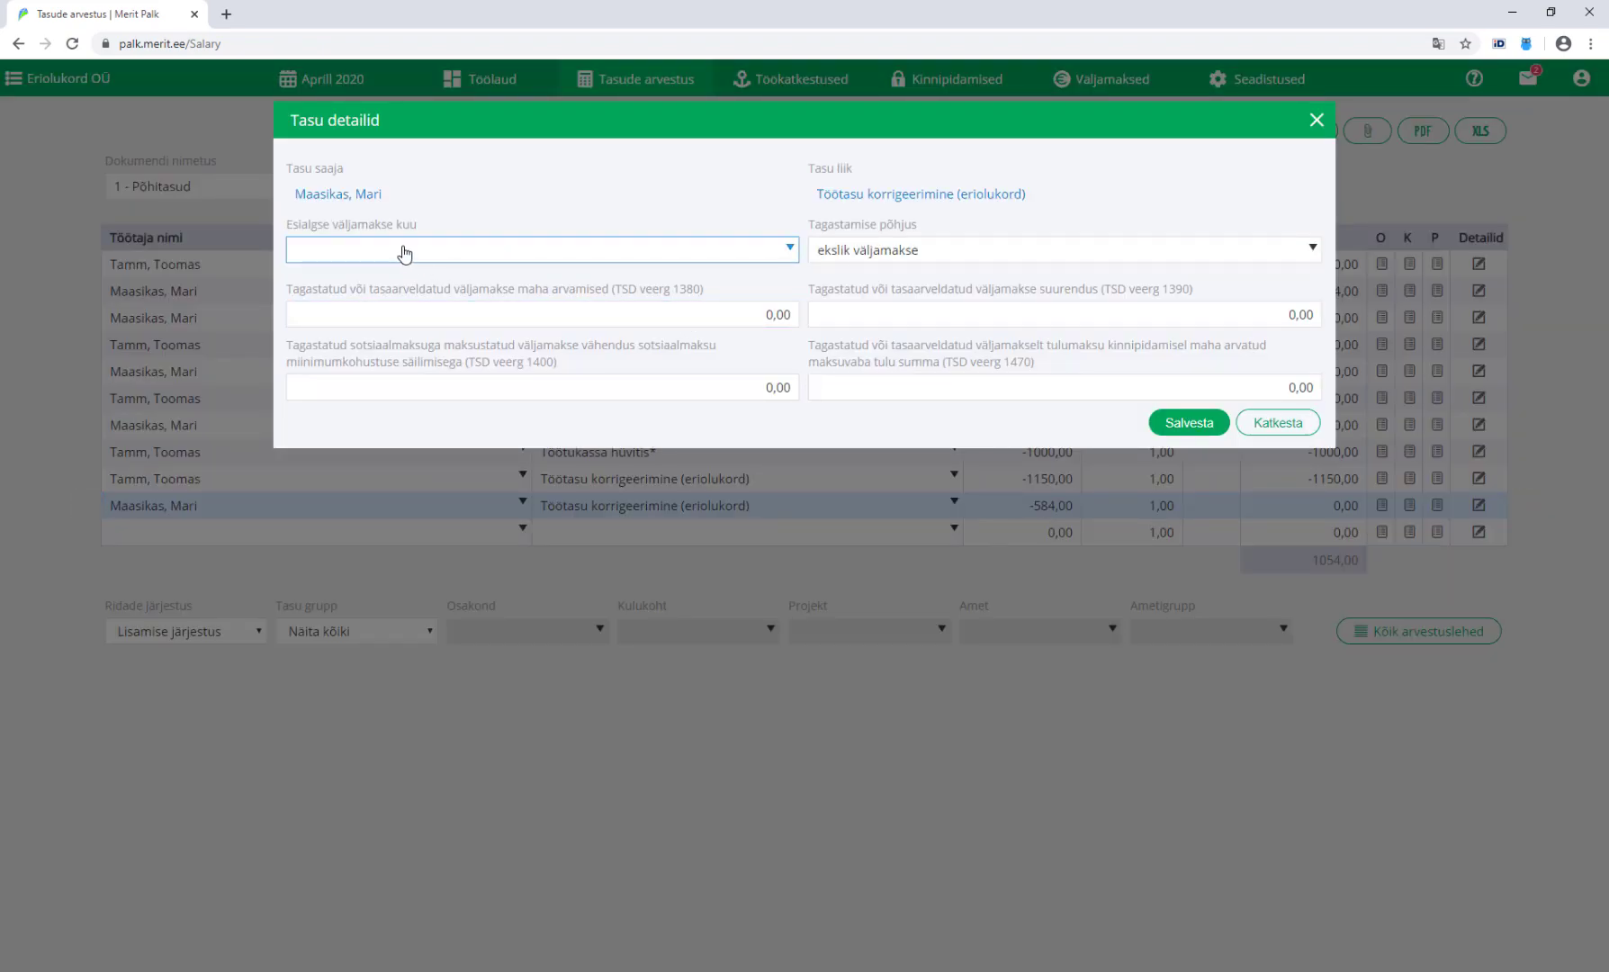
In the details of the -584 correction row, save Aprill 2020 as the original payout month and "muu" as the return reason
click(402, 252)
click(380, 279)
click(897, 254)
click(846, 391)
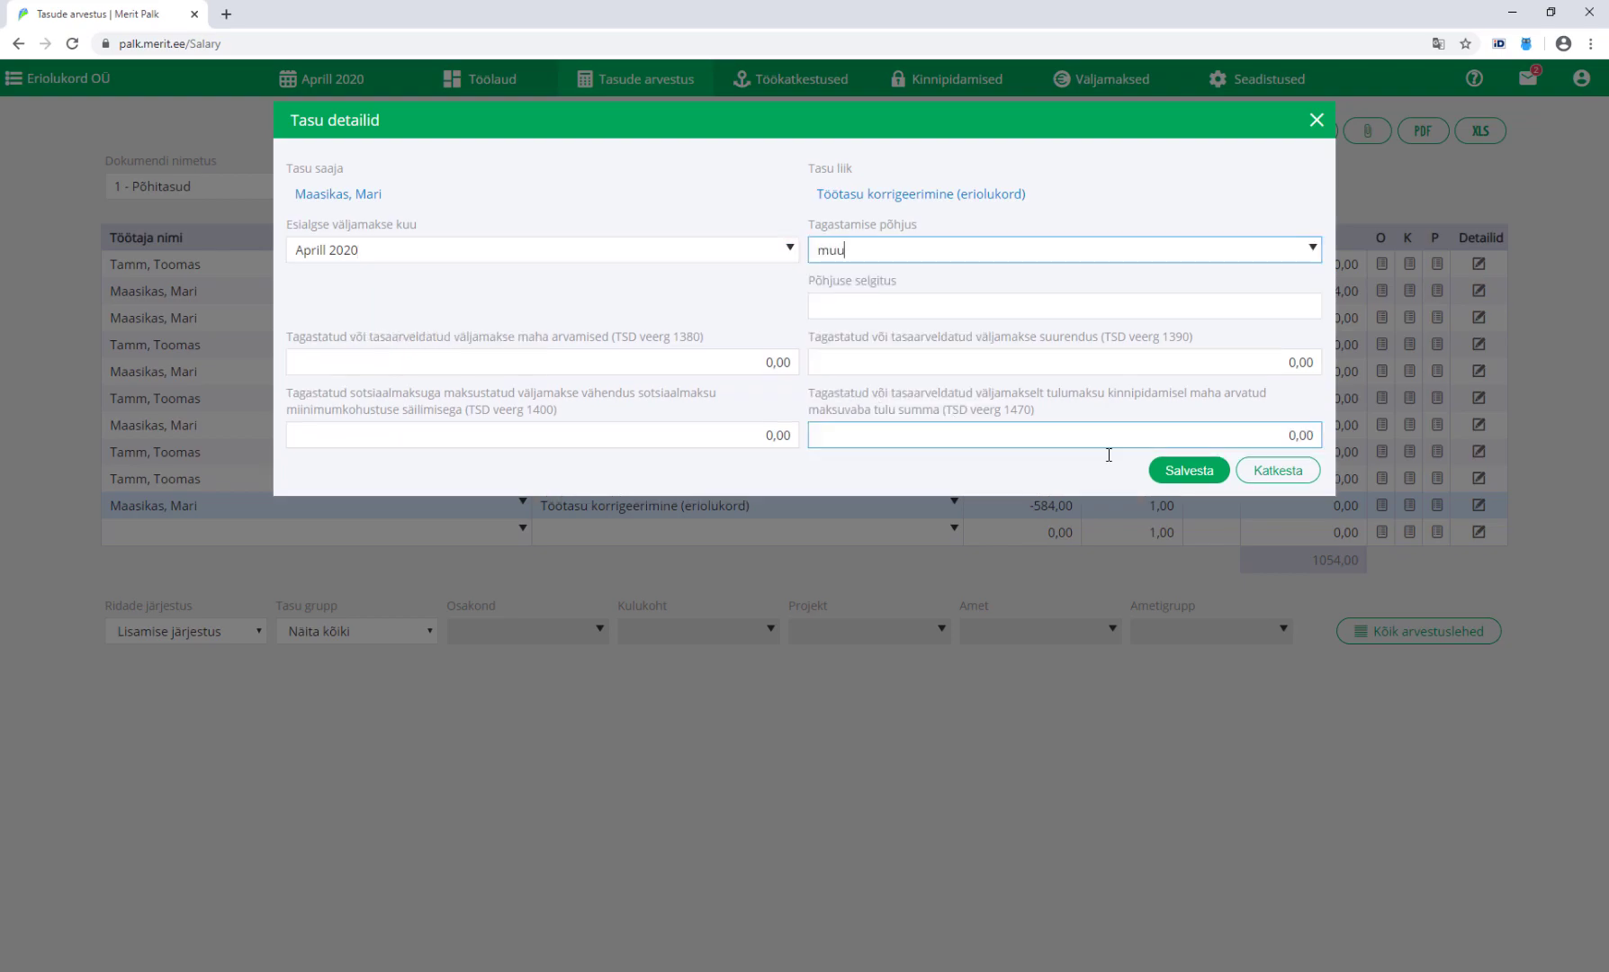
click(1186, 477)
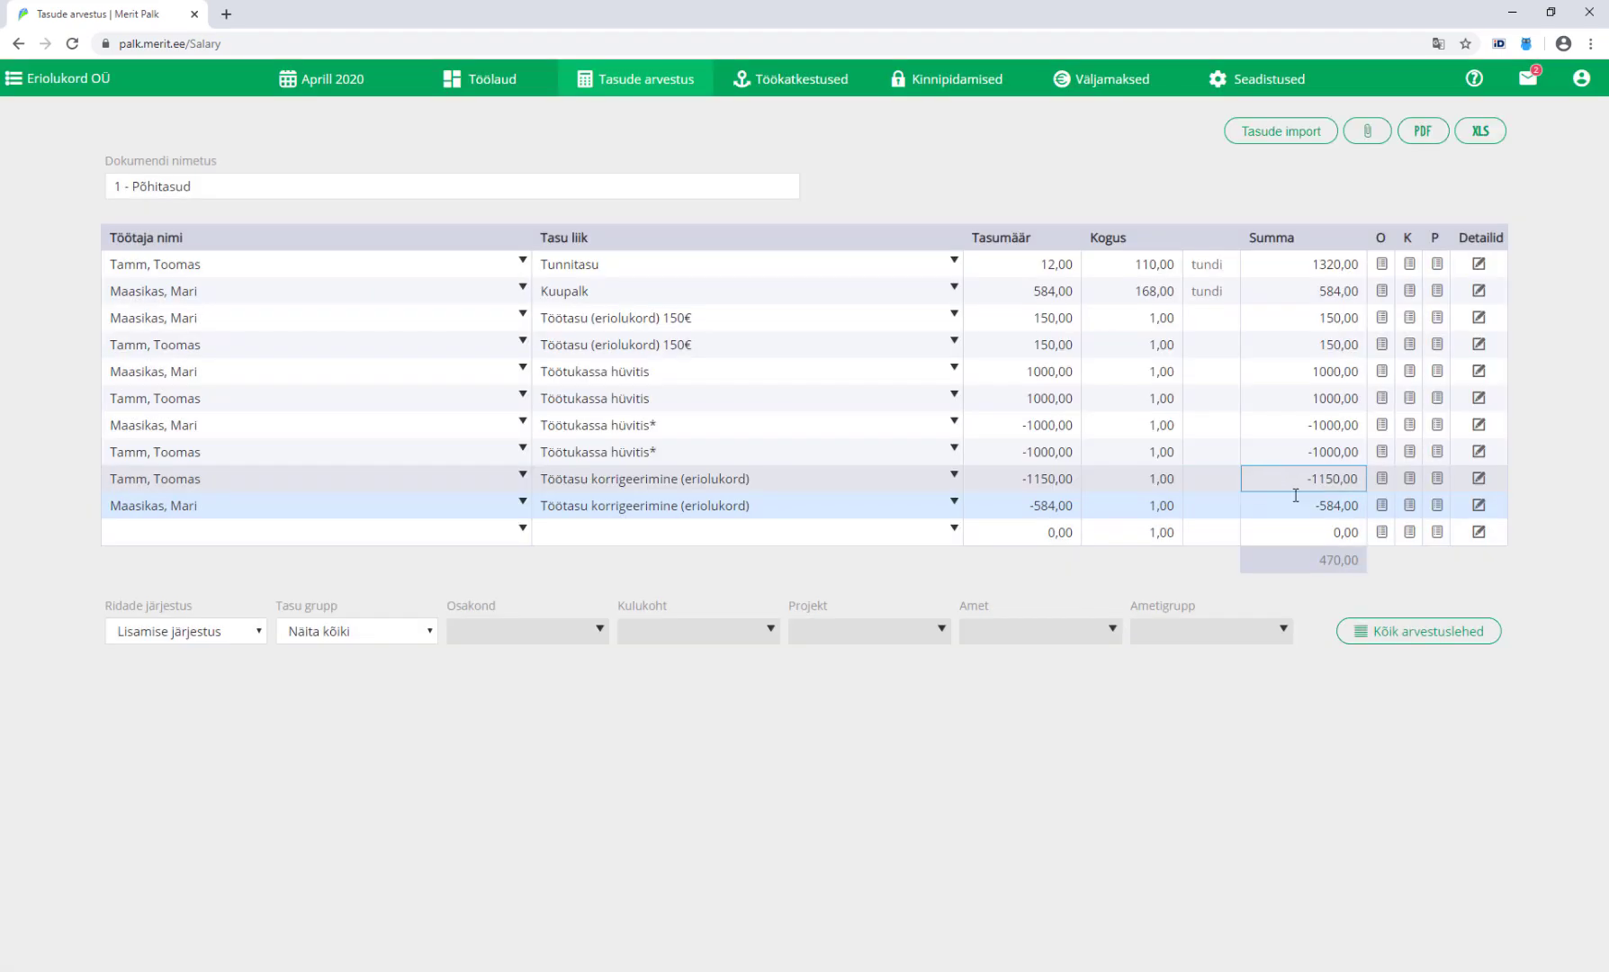
click(1479, 509)
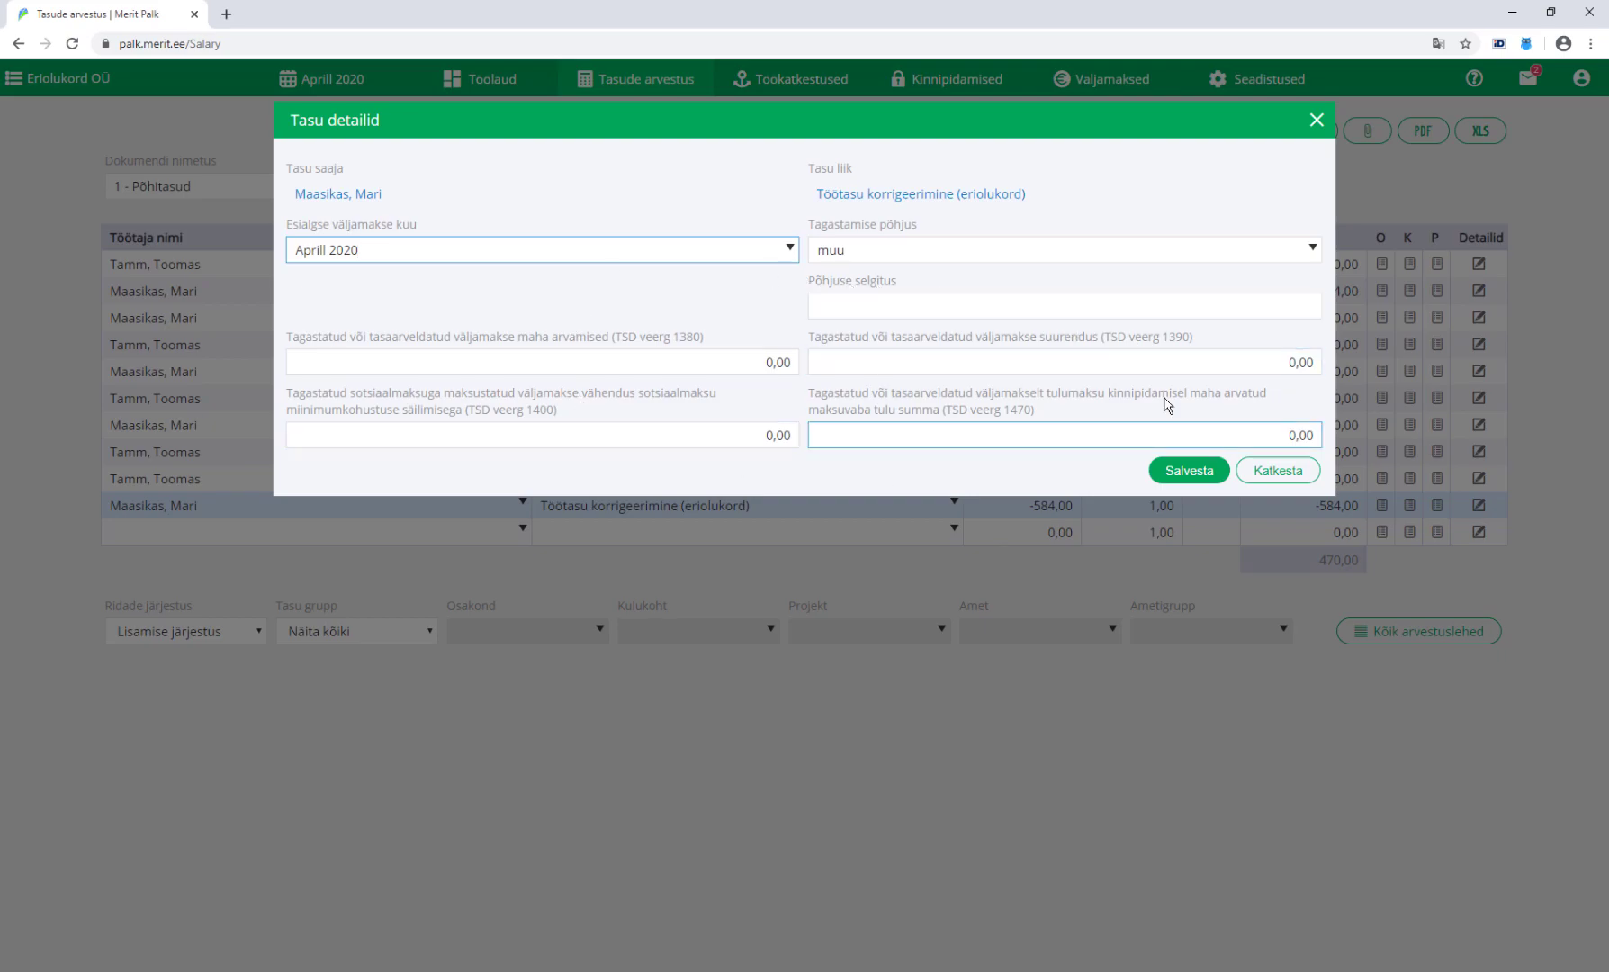
click(1186, 472)
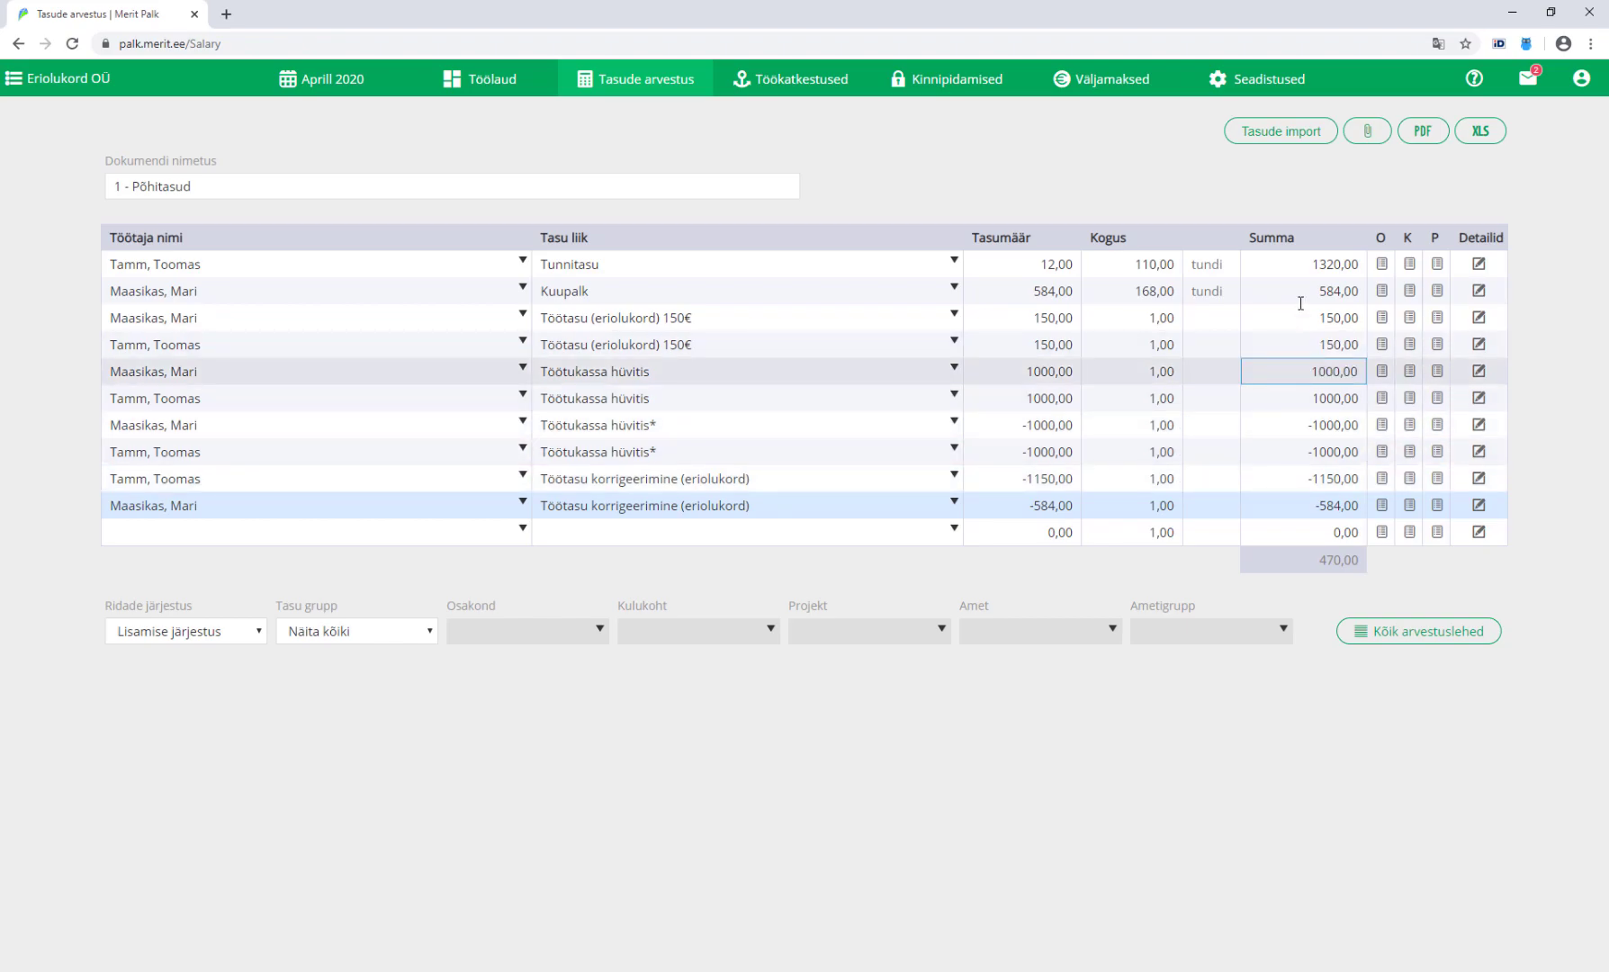
Review the Tunnitasu employee's details in the unpaid payout dated 04.05.2020, save them and confirm the payout
click(1139, 86)
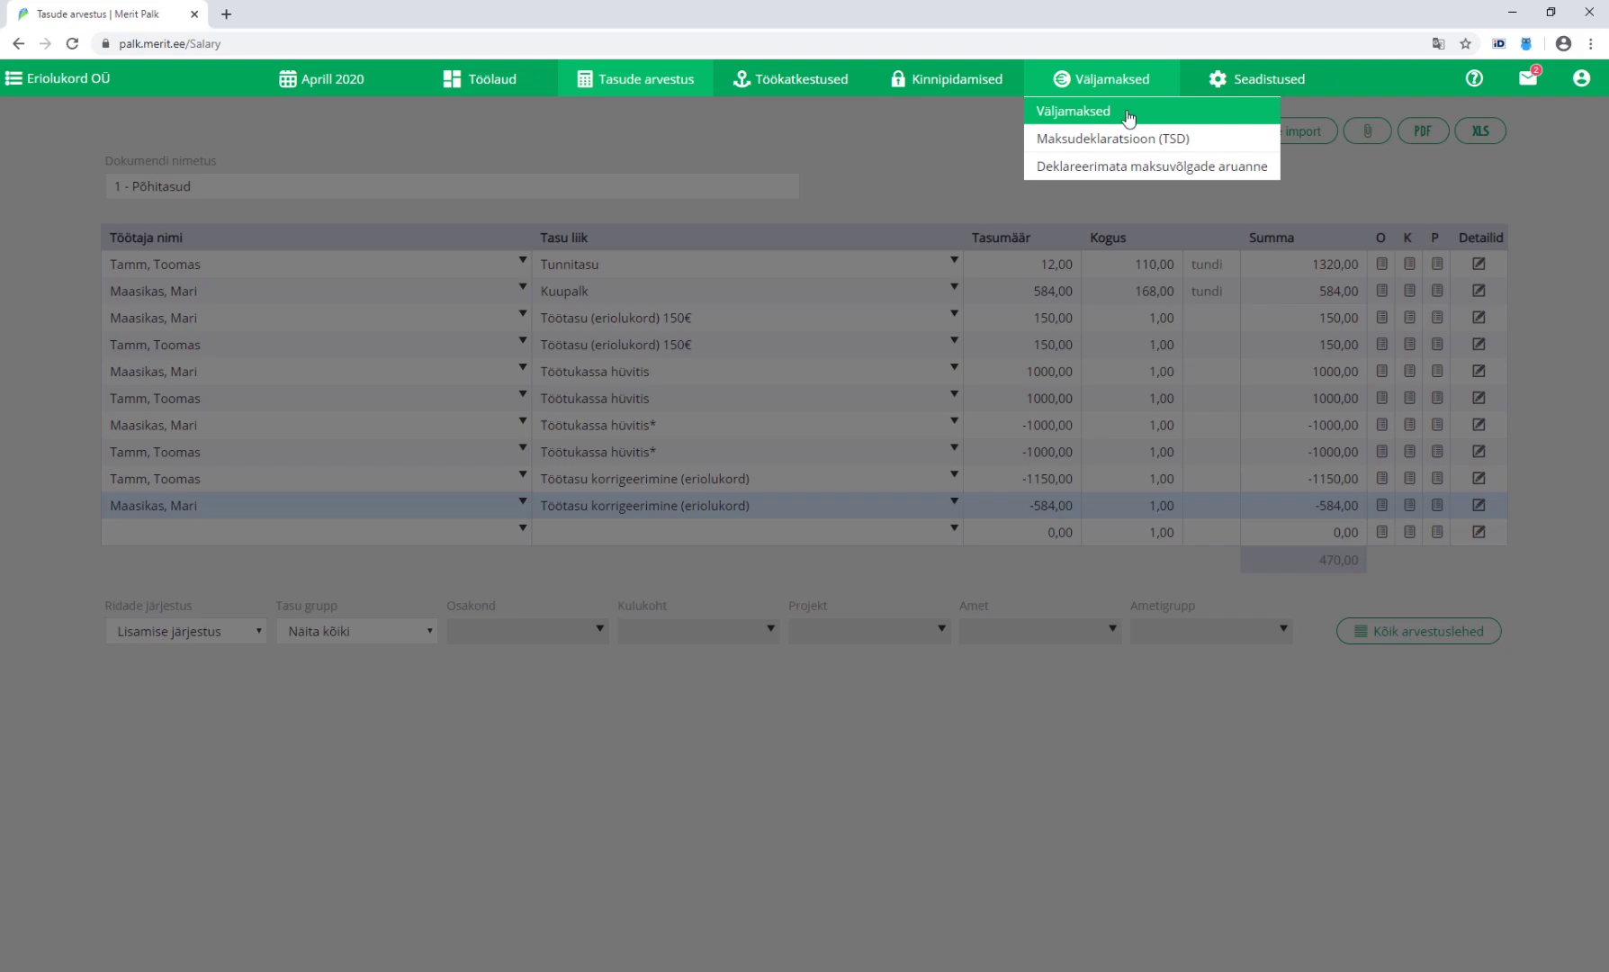
click(1125, 112)
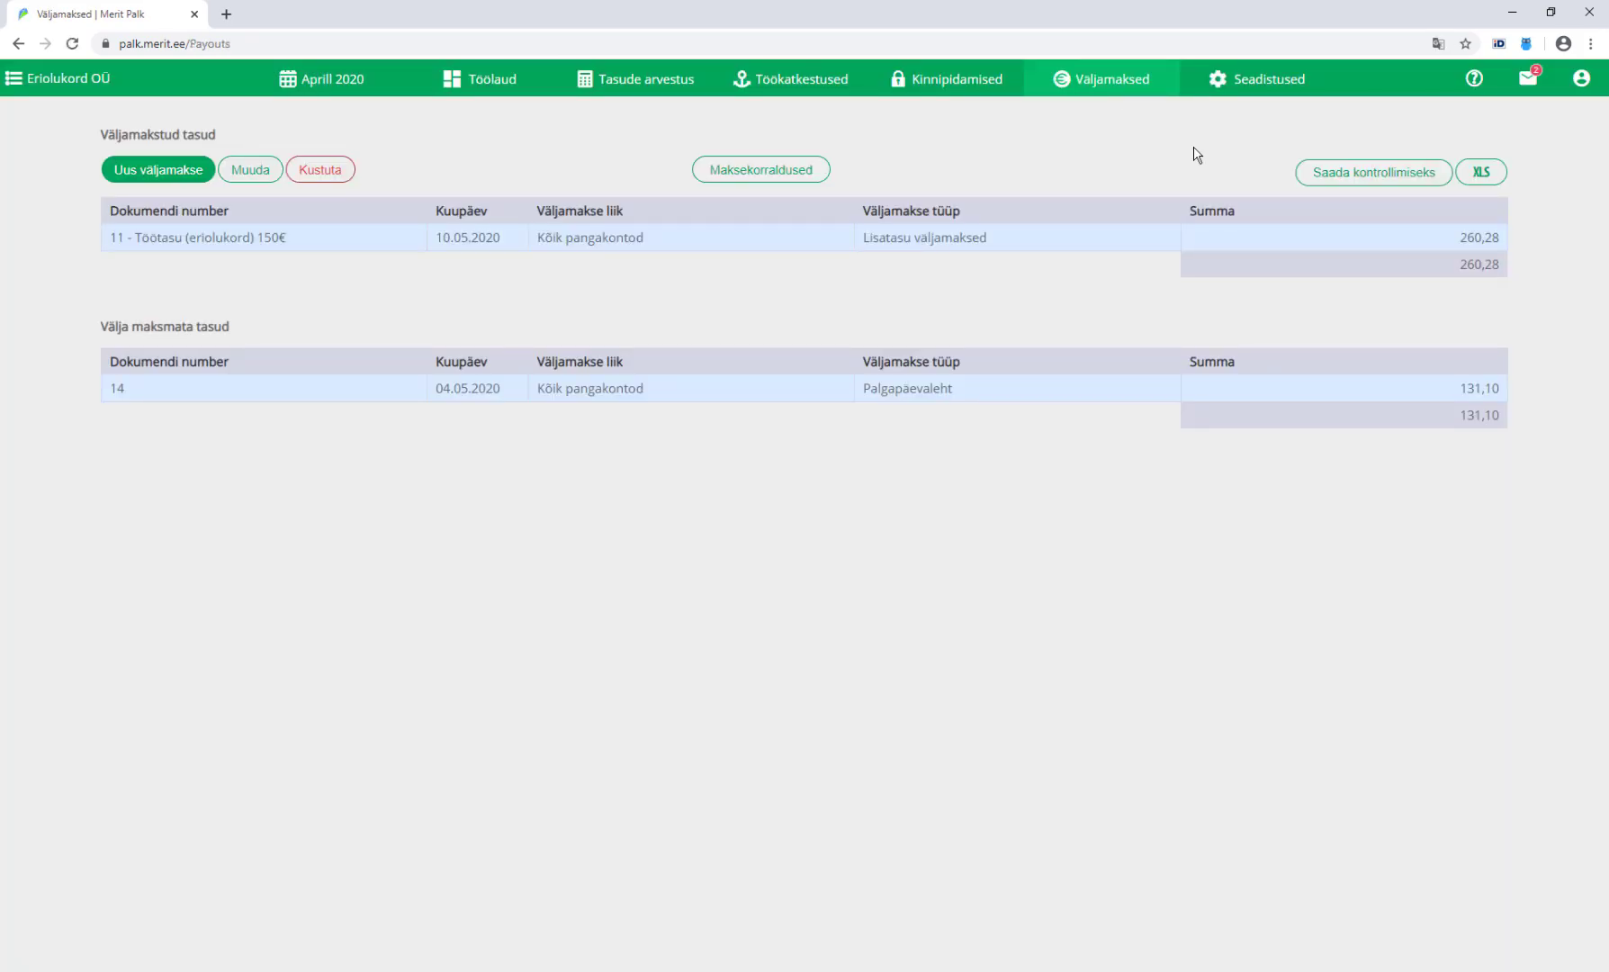
double_click(739, 393)
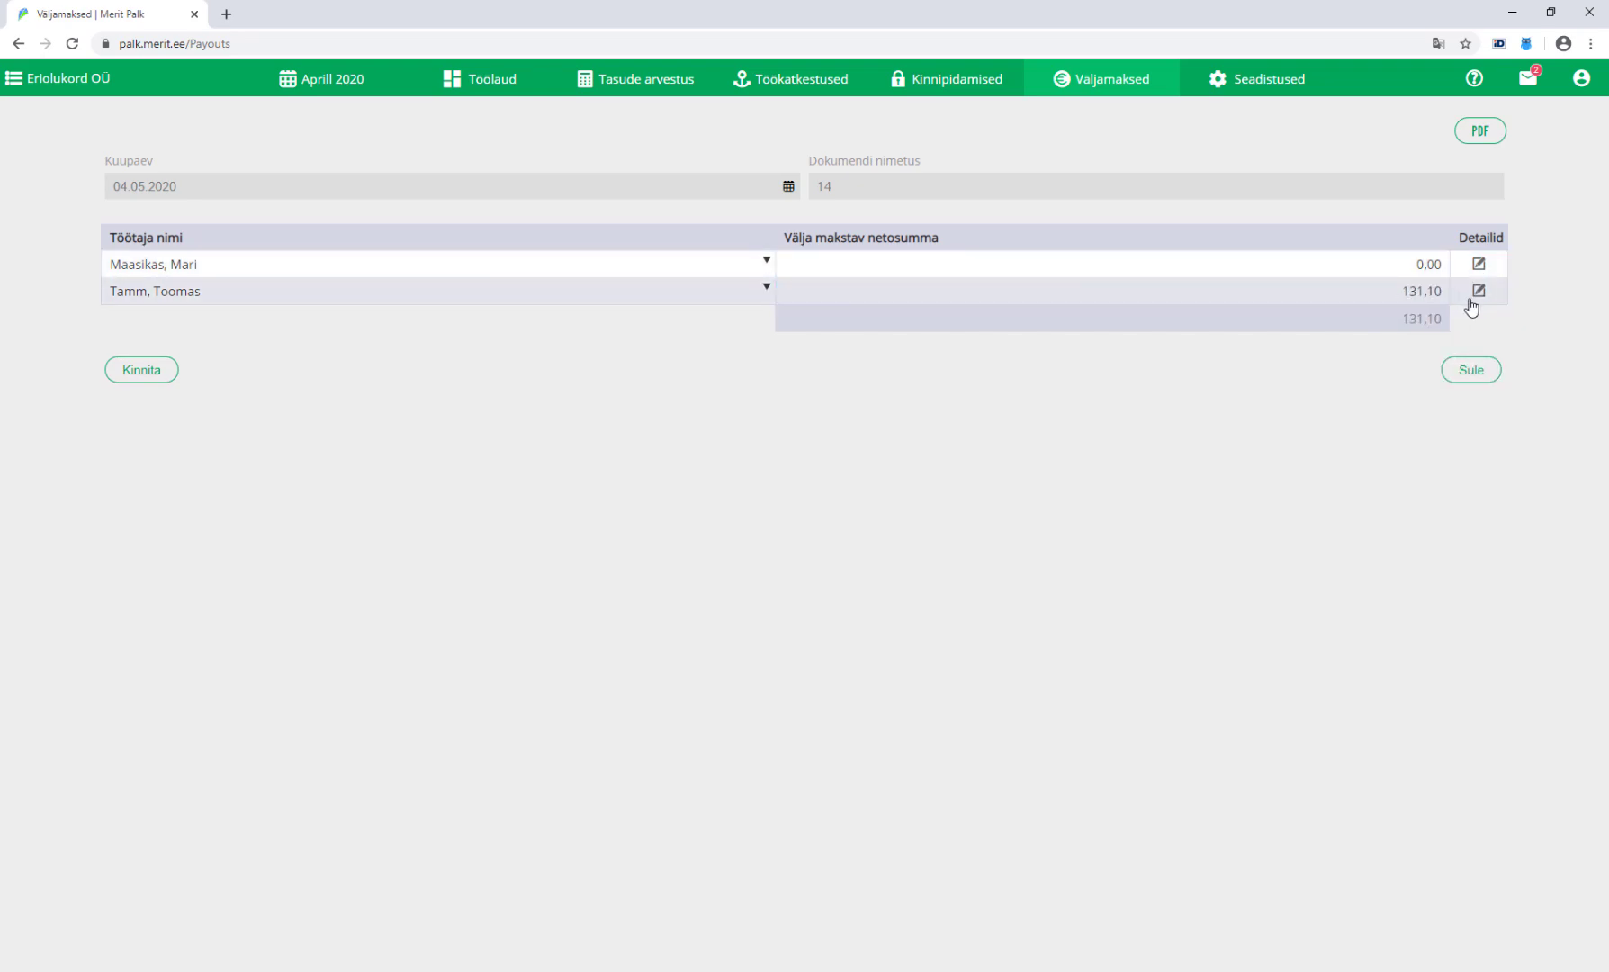
click(1478, 291)
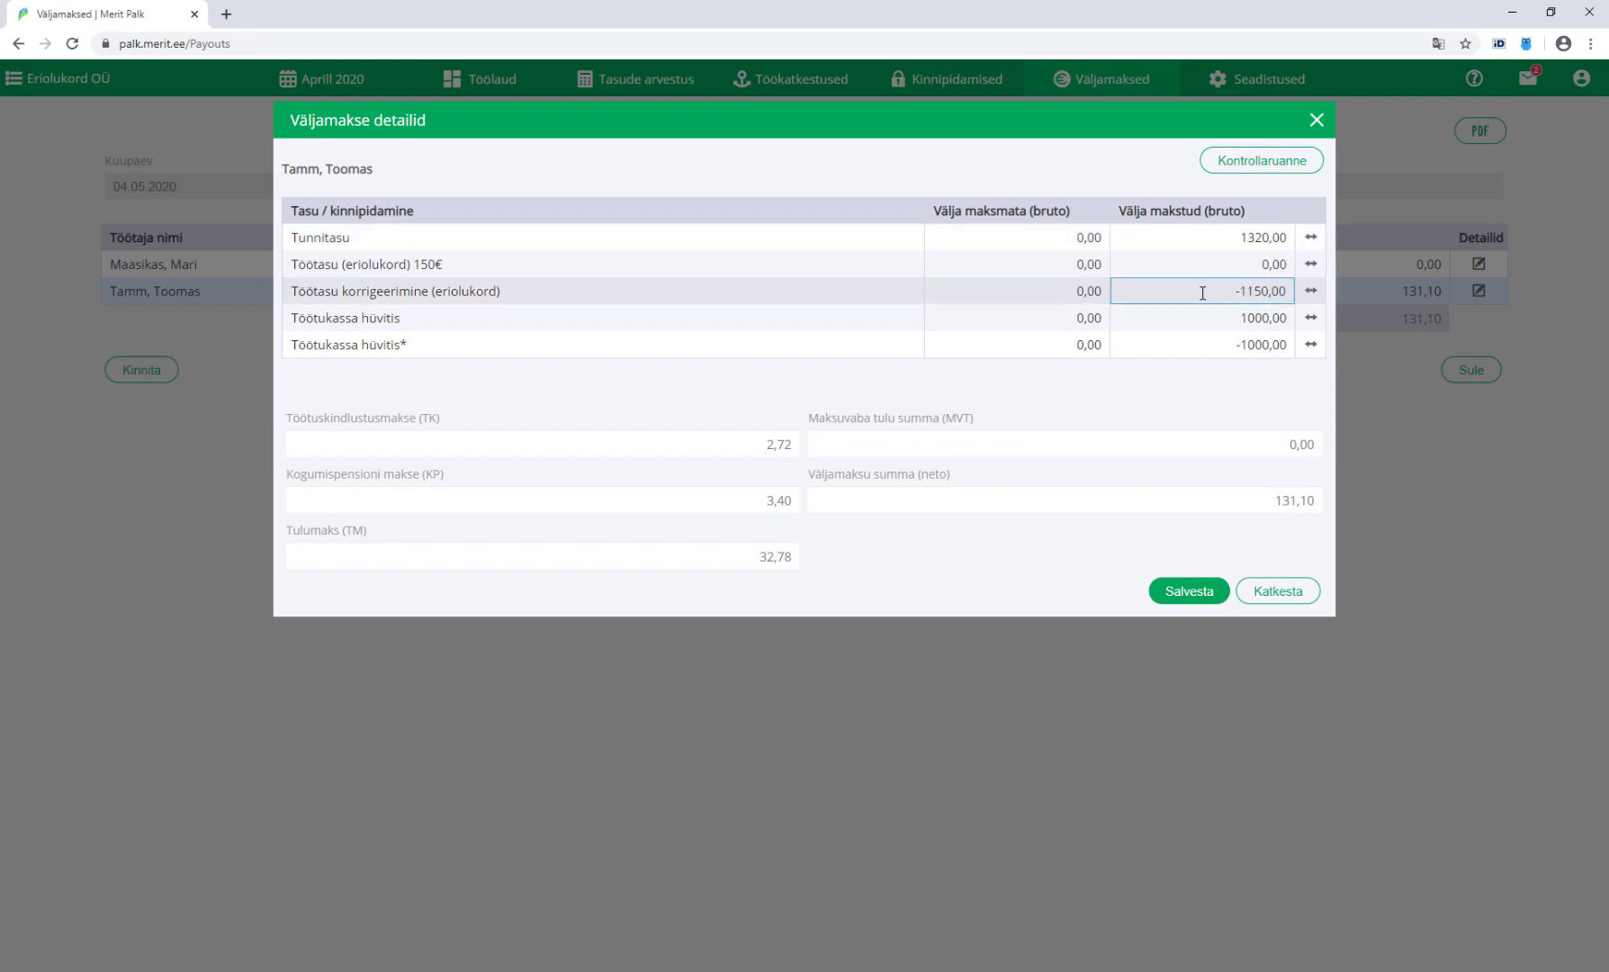
click(1179, 607)
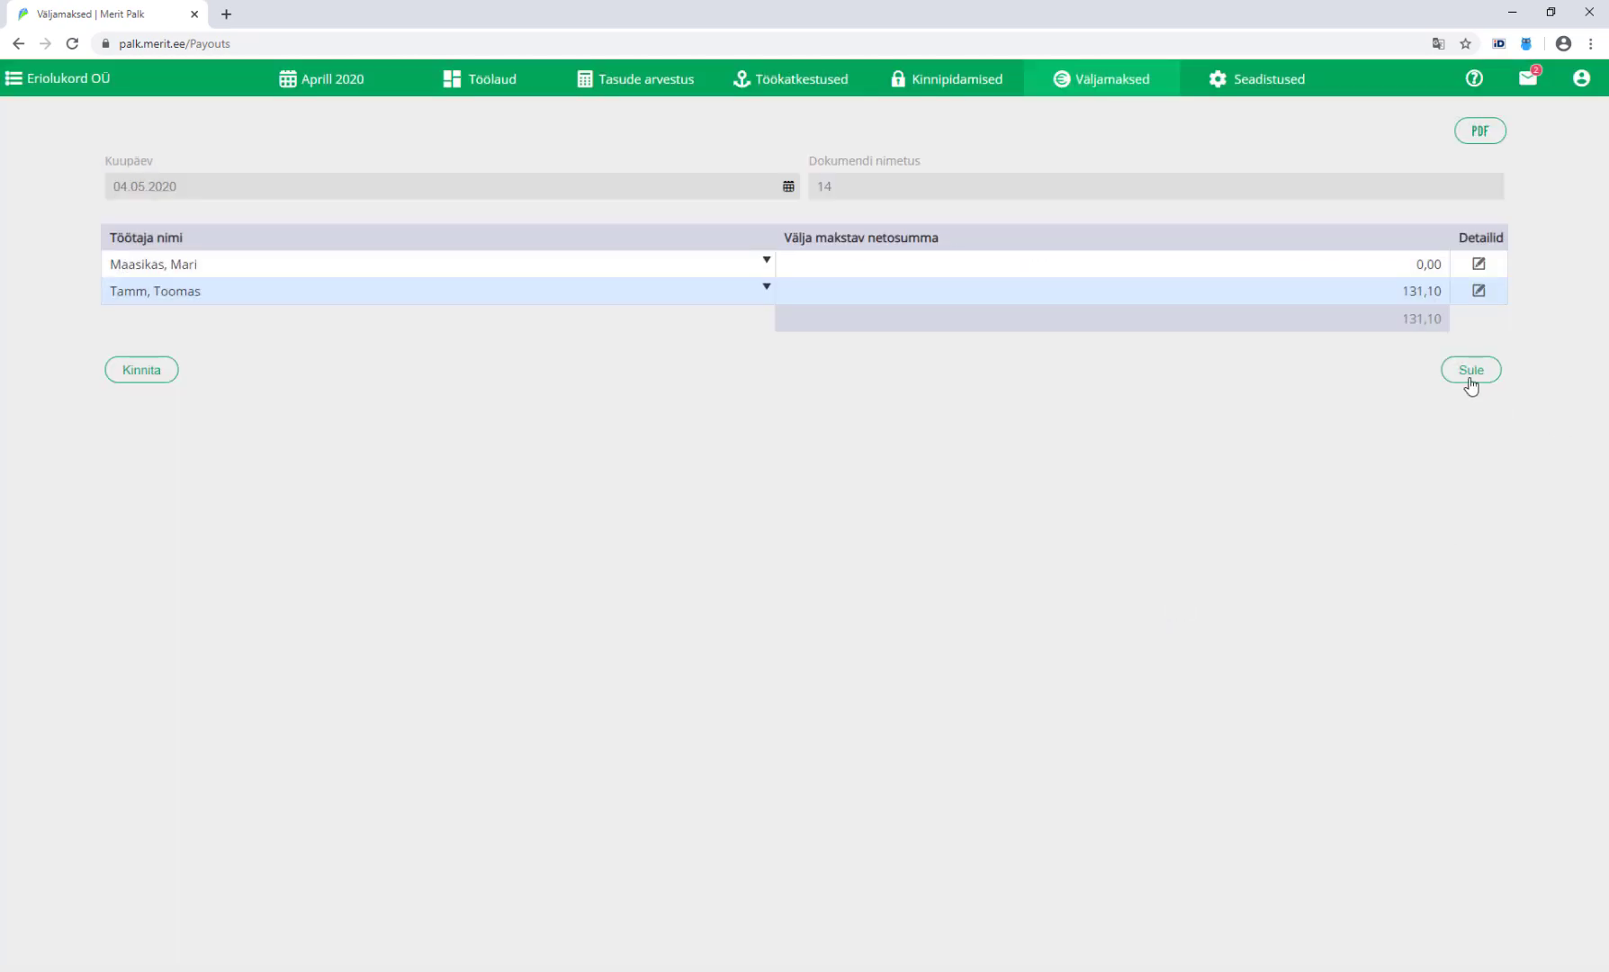
click(144, 378)
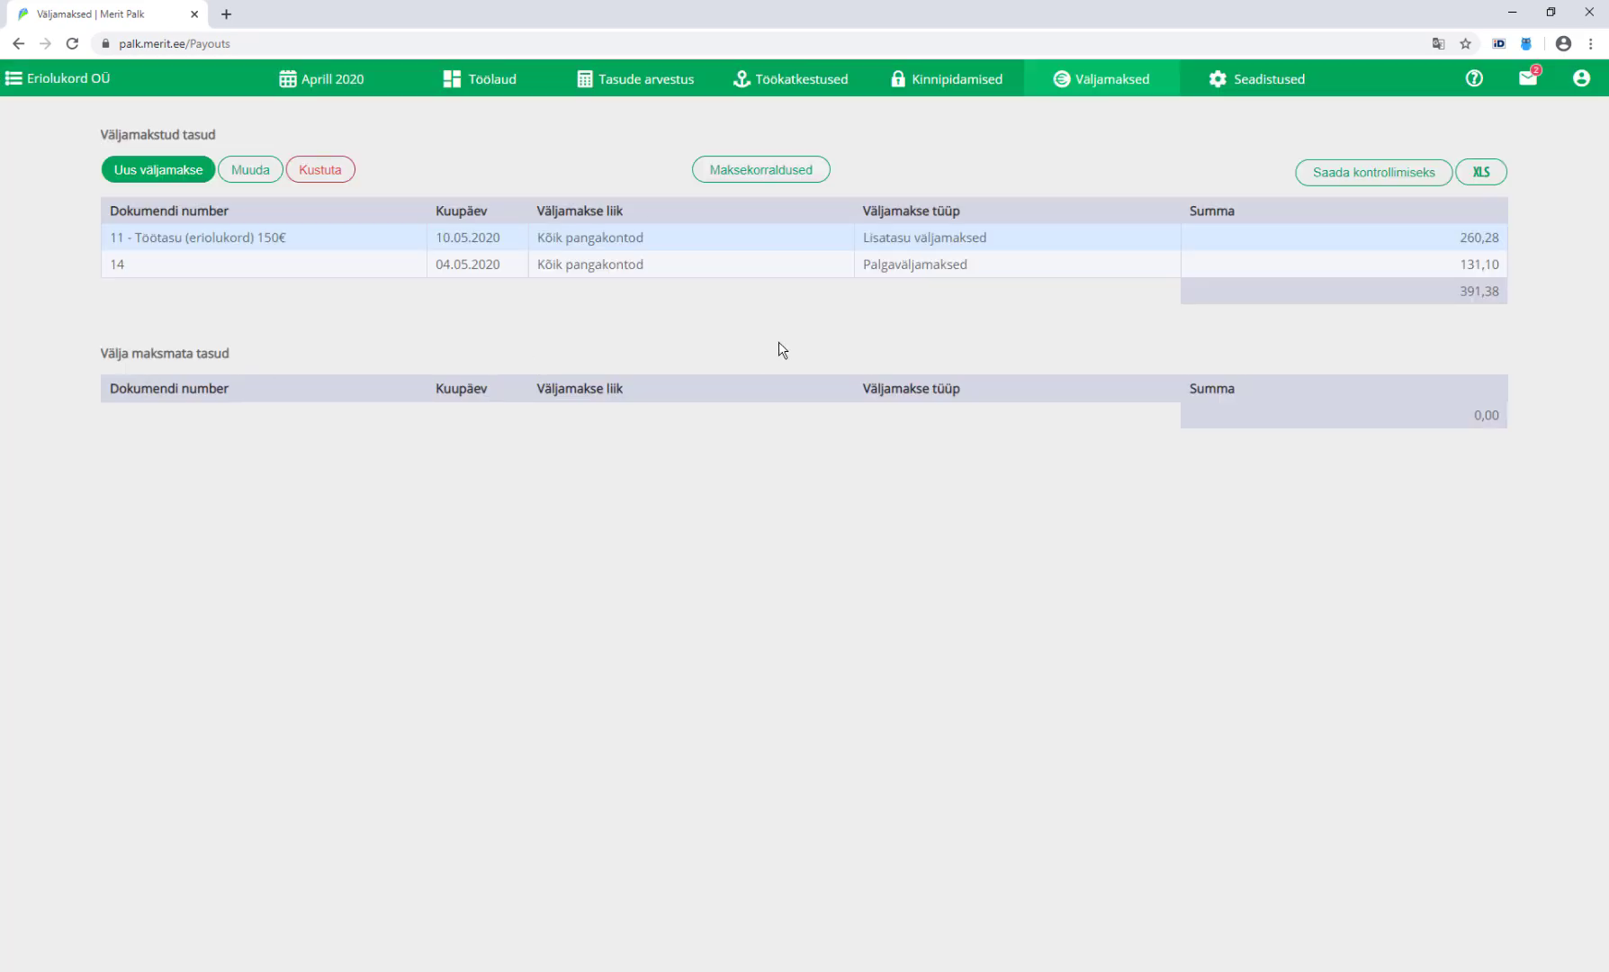
Switch the period to Mai 2020 and examine the employees' payout amounts in the TSD tax declaration report
click(330, 79)
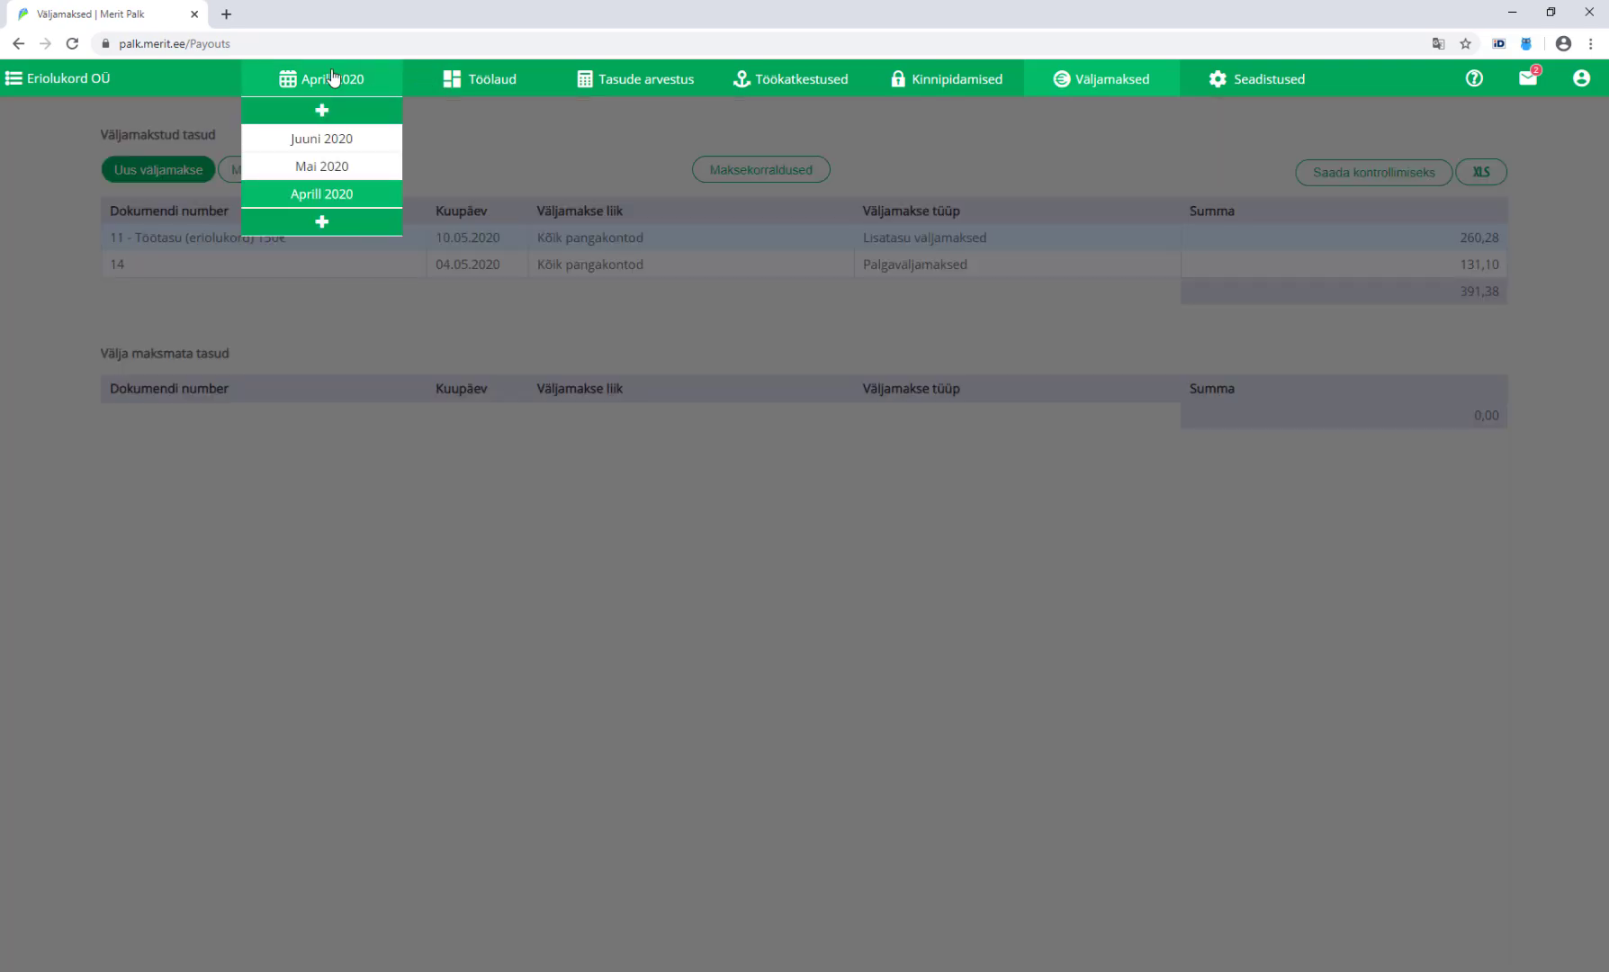
click(334, 168)
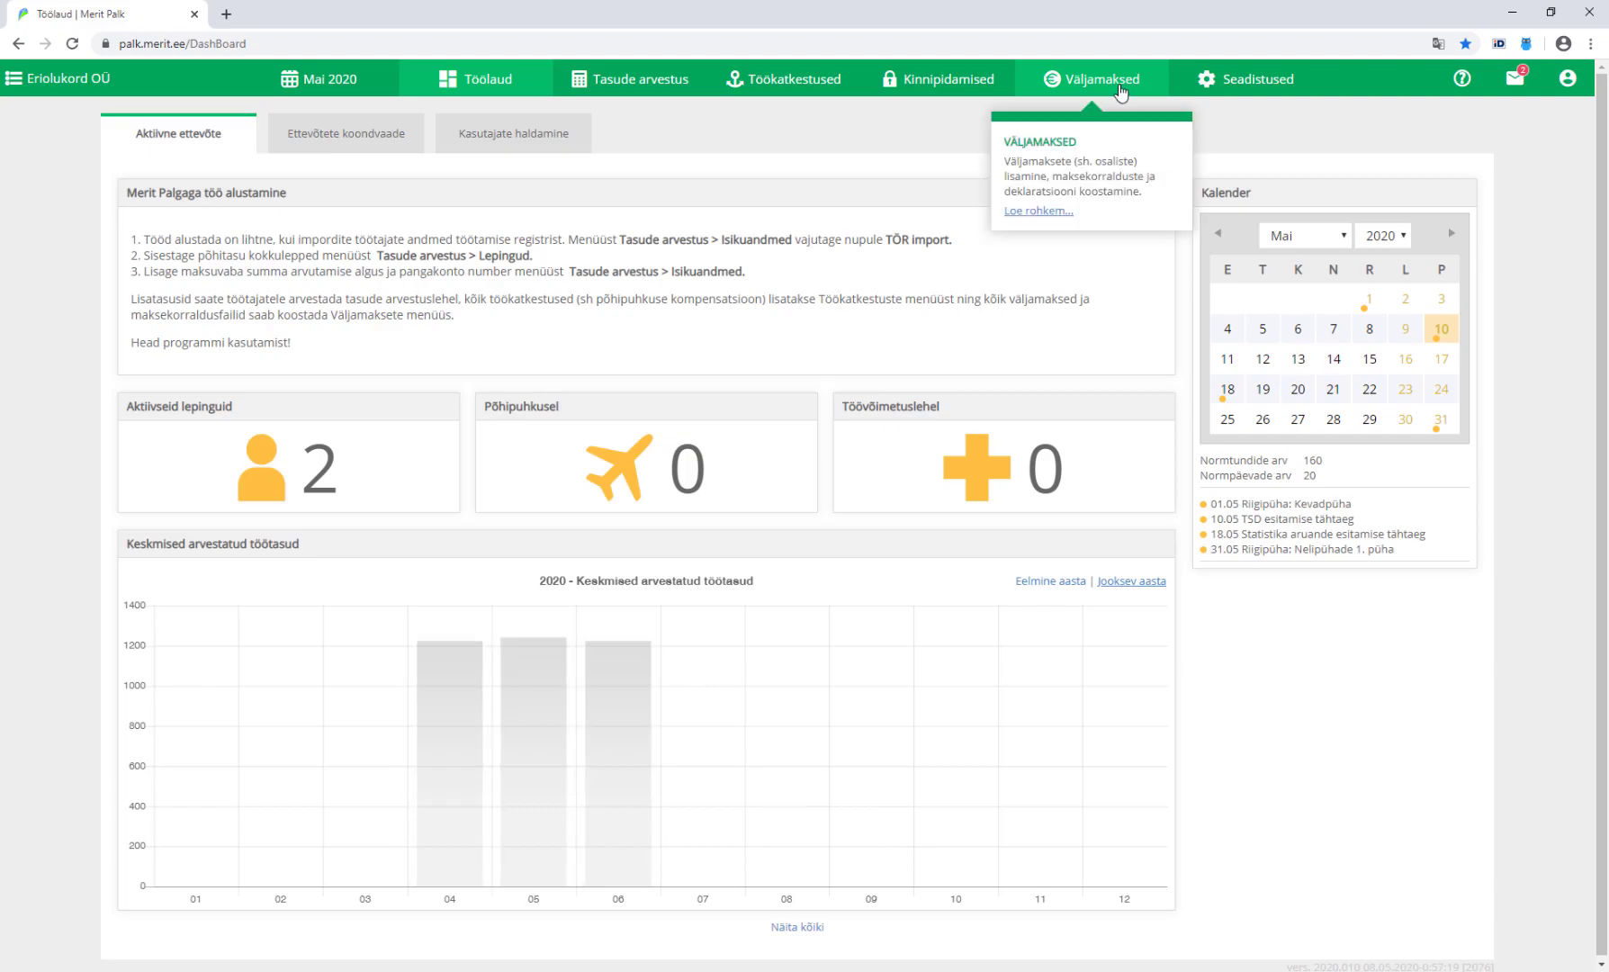
click(1121, 90)
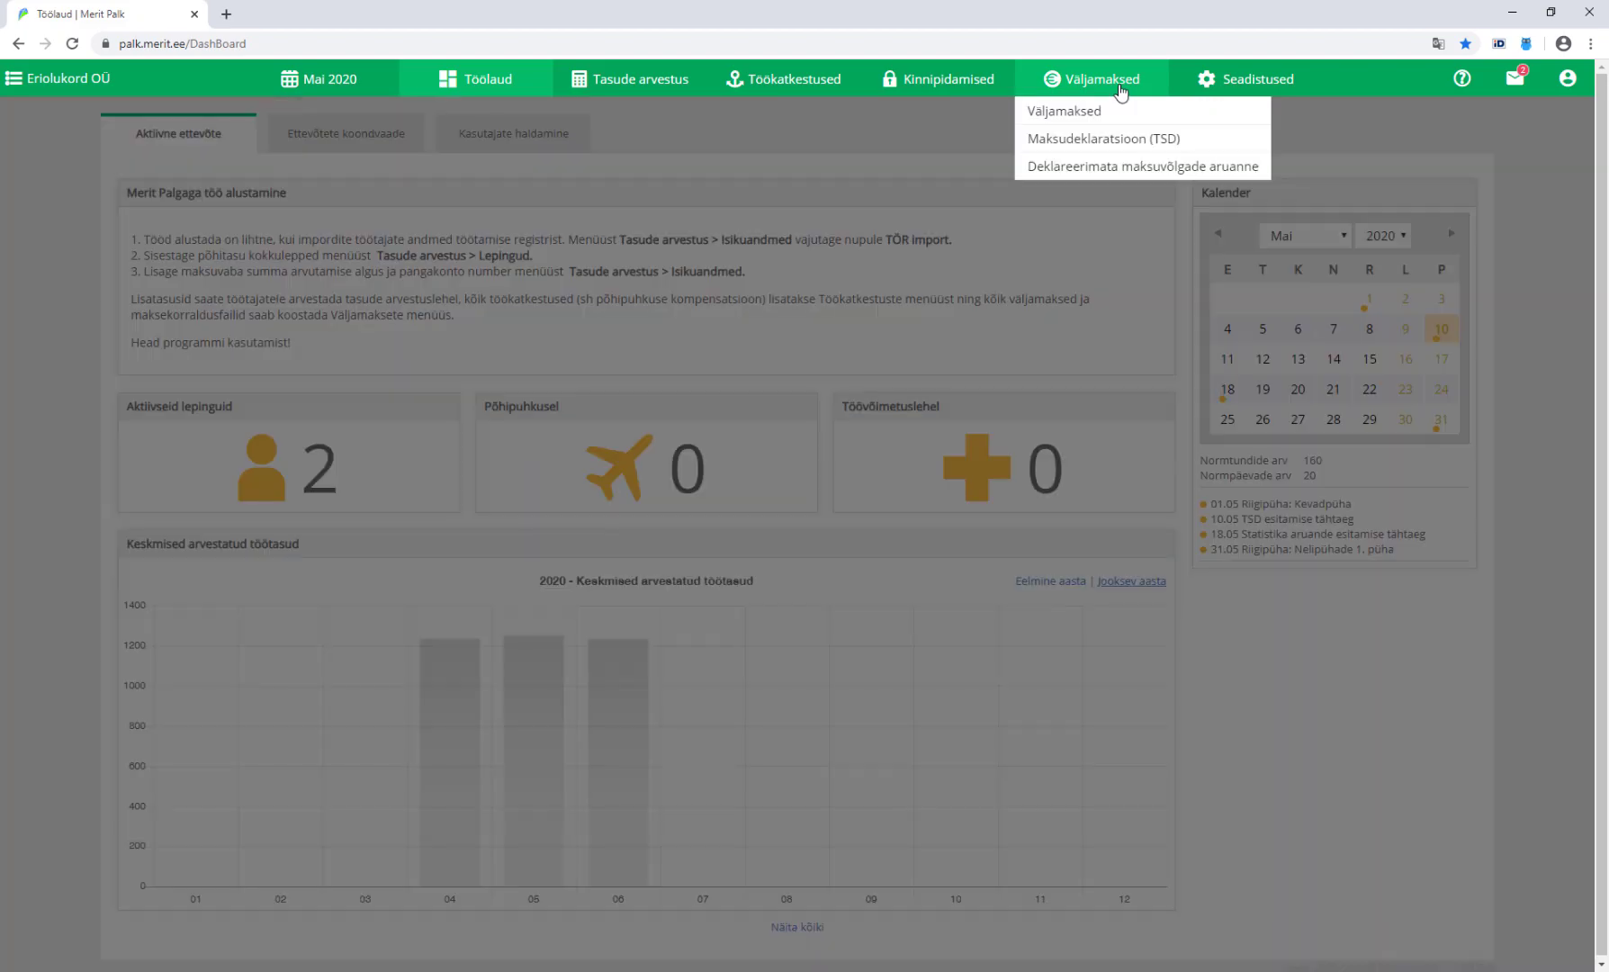
click(1137, 133)
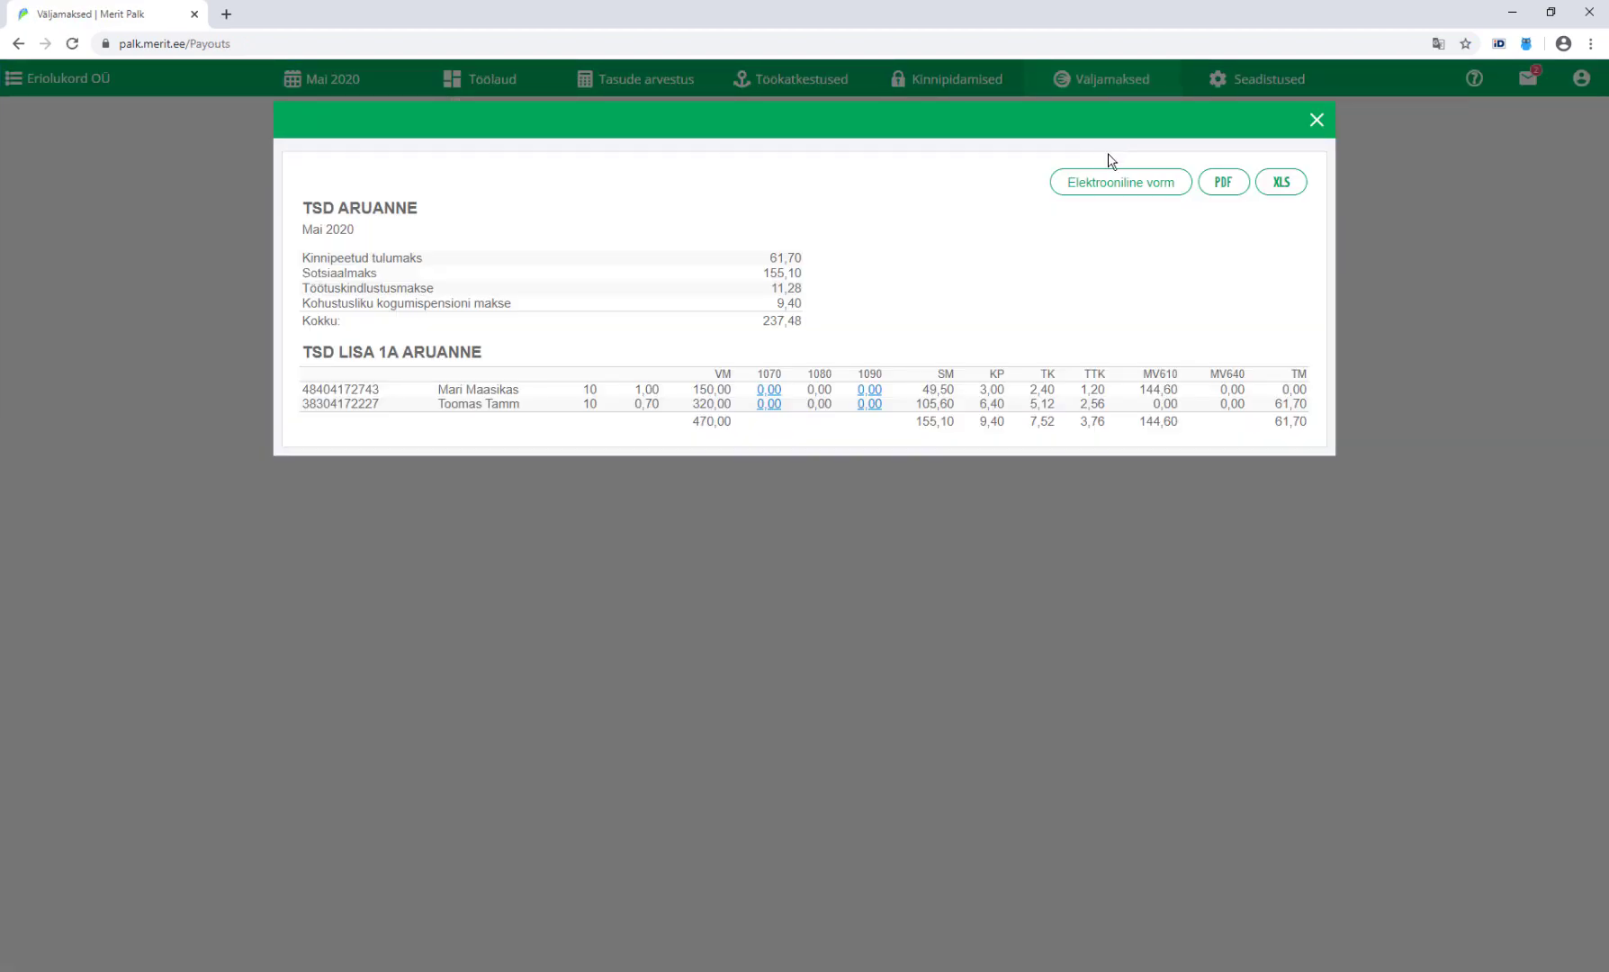
drag(691, 389, 731, 391)
click(731, 390)
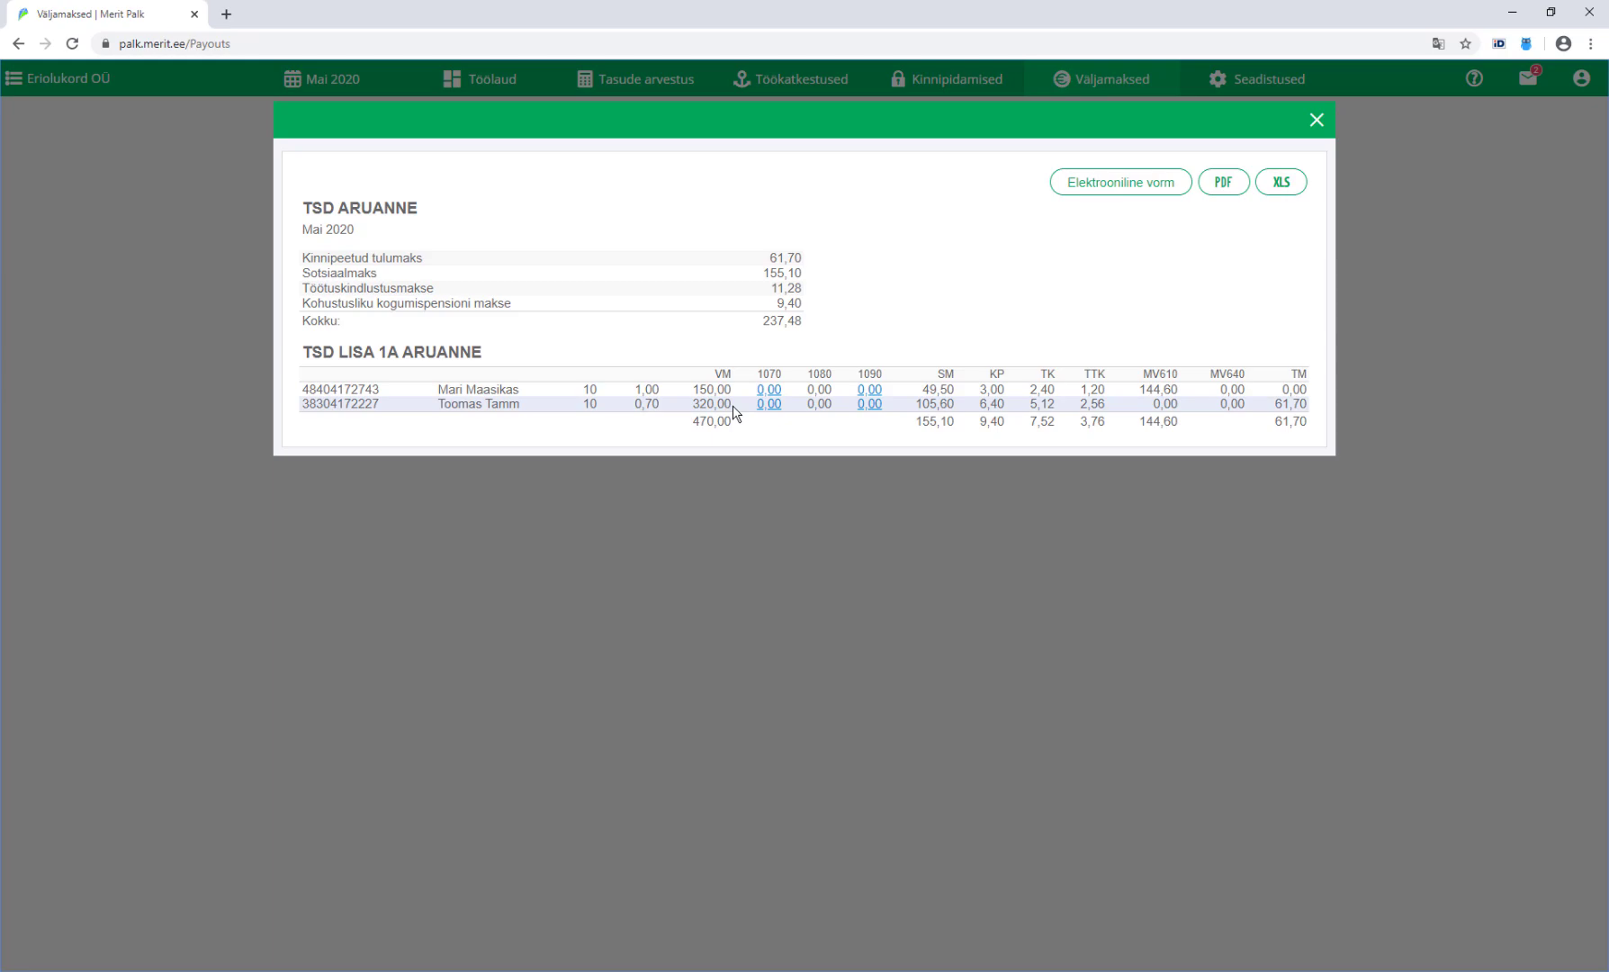
click(1317, 126)
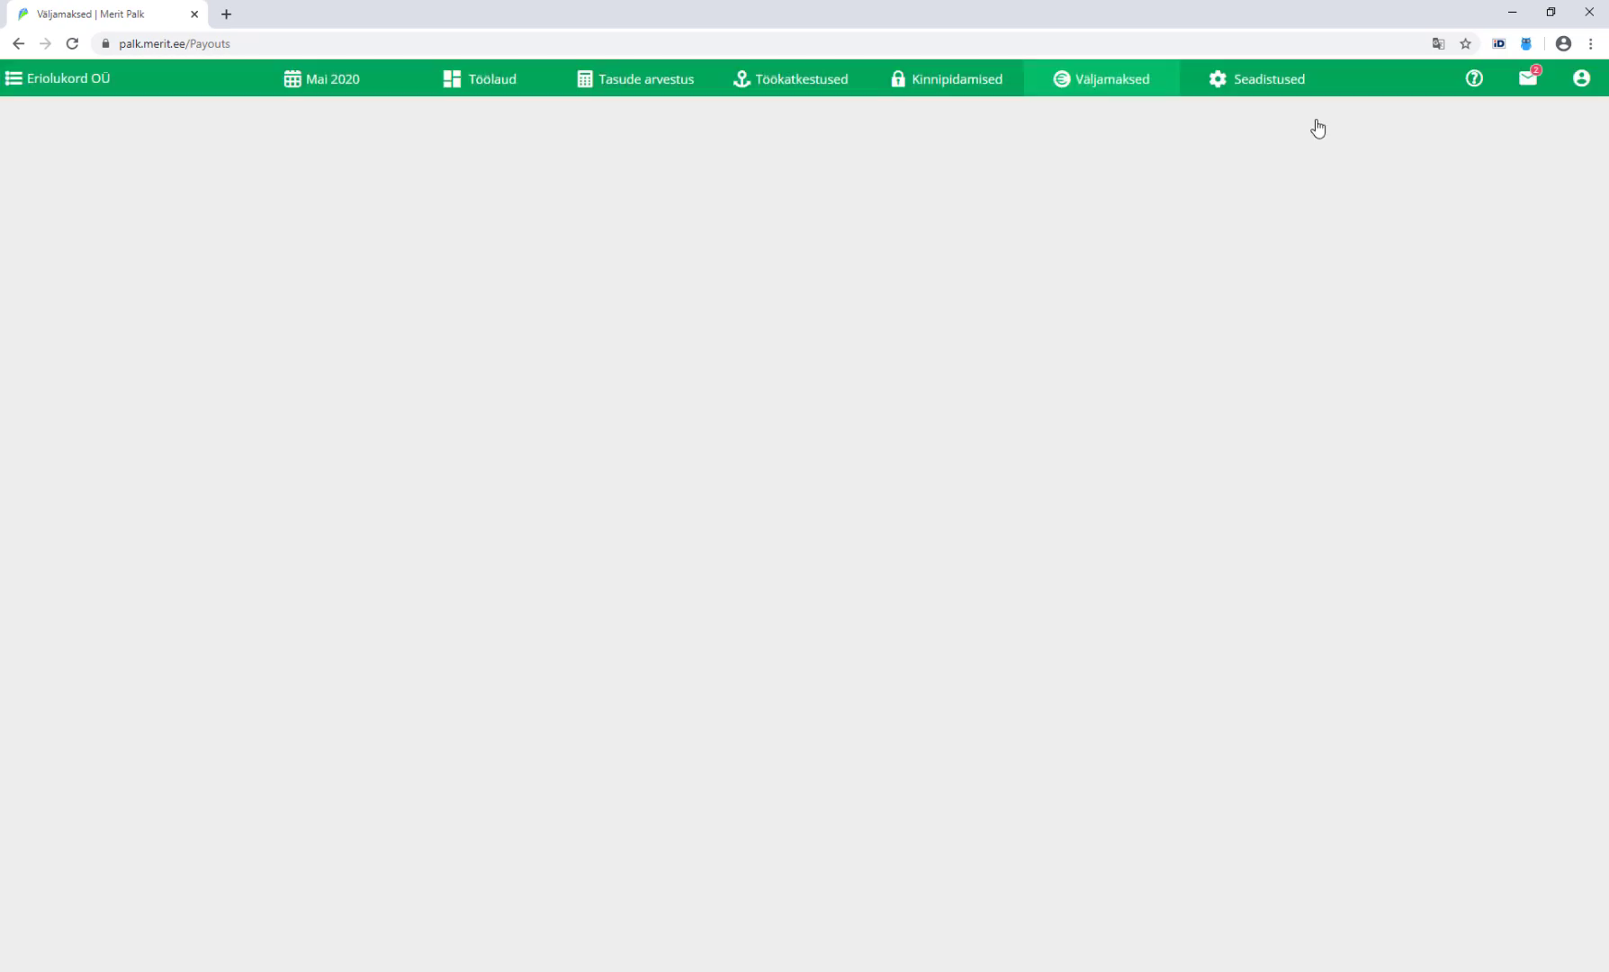
In Puhkused ja töökatkestused, start a new work interruption of kind Põhipuhkus for the first employee in the list
click(794, 90)
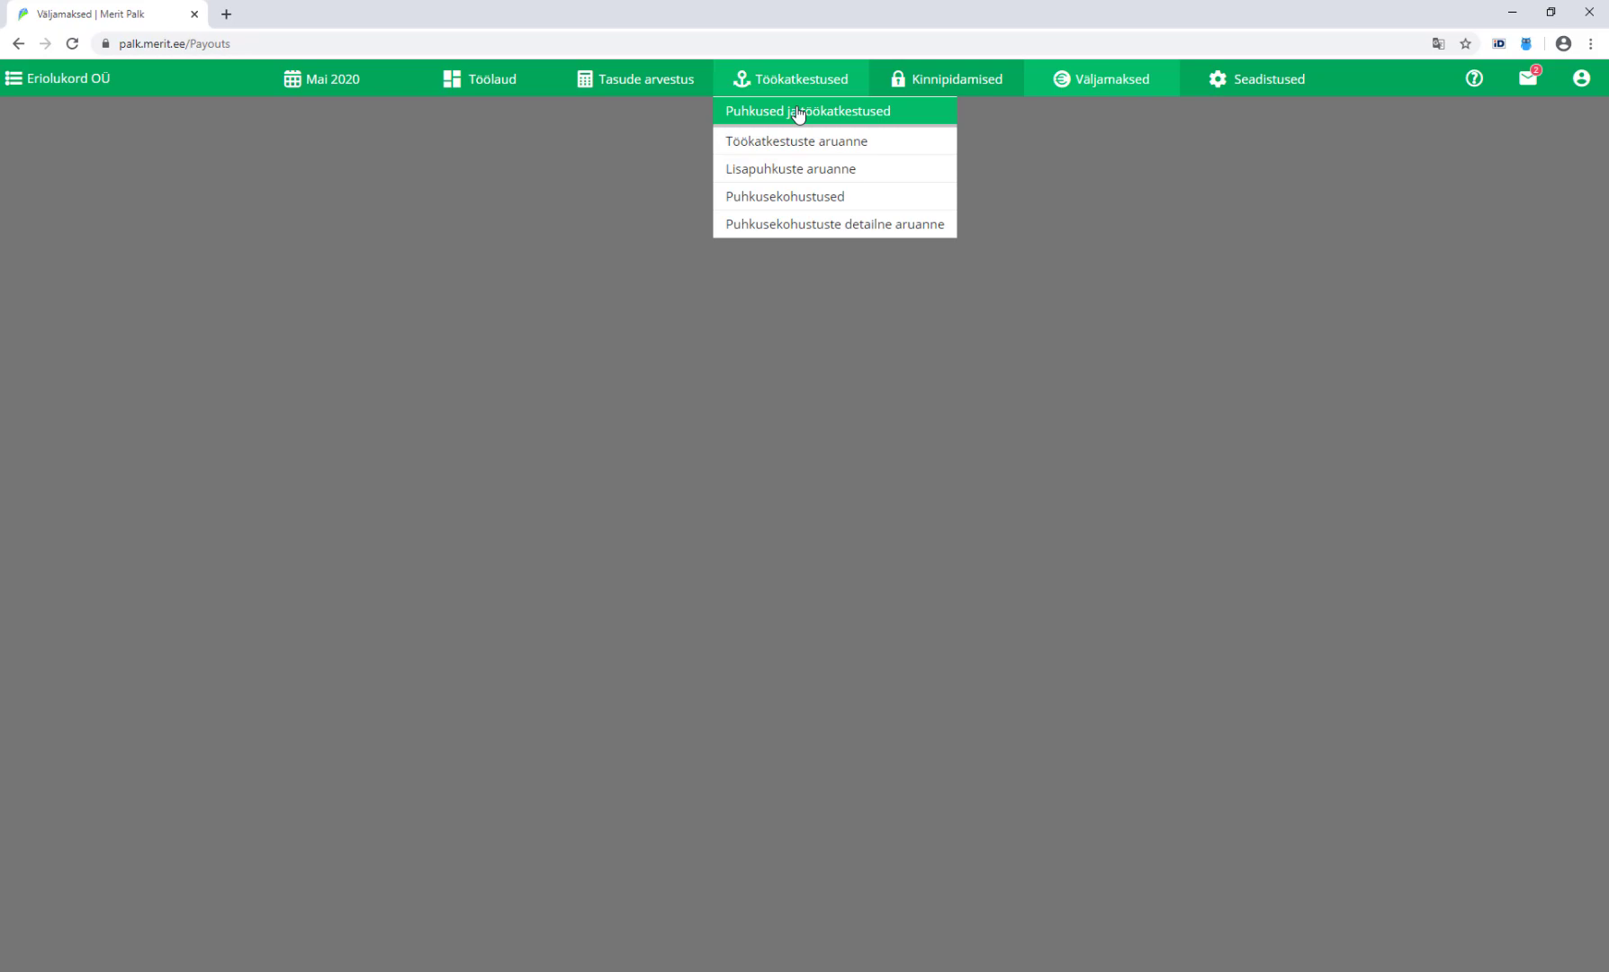
click(799, 112)
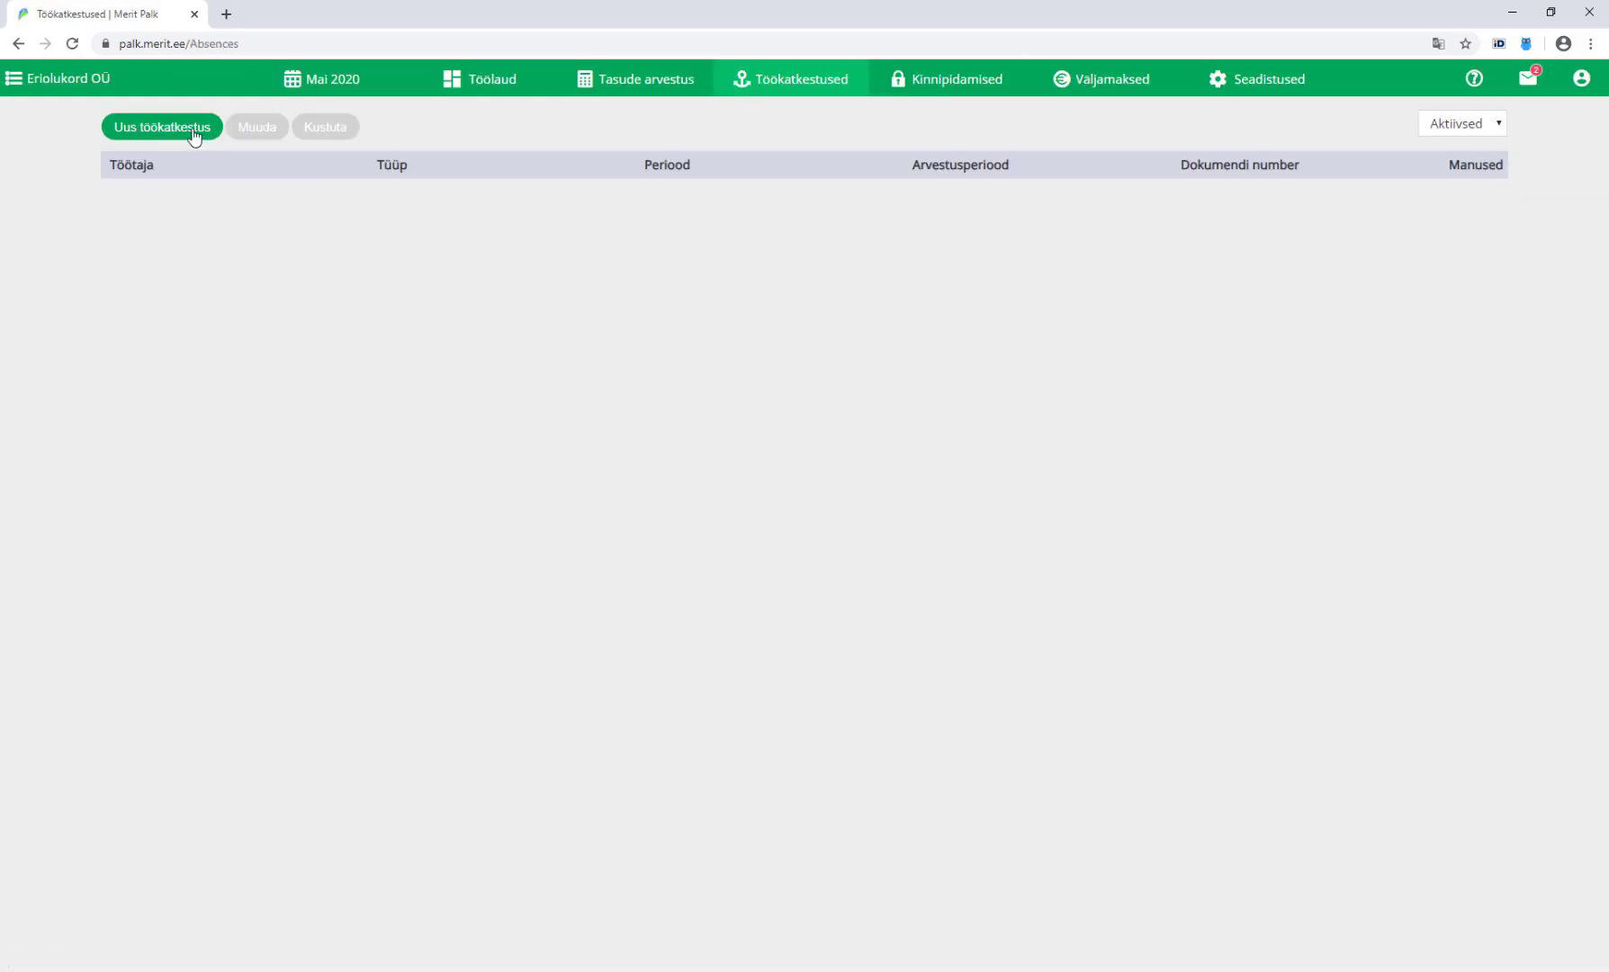
click(192, 133)
click(373, 242)
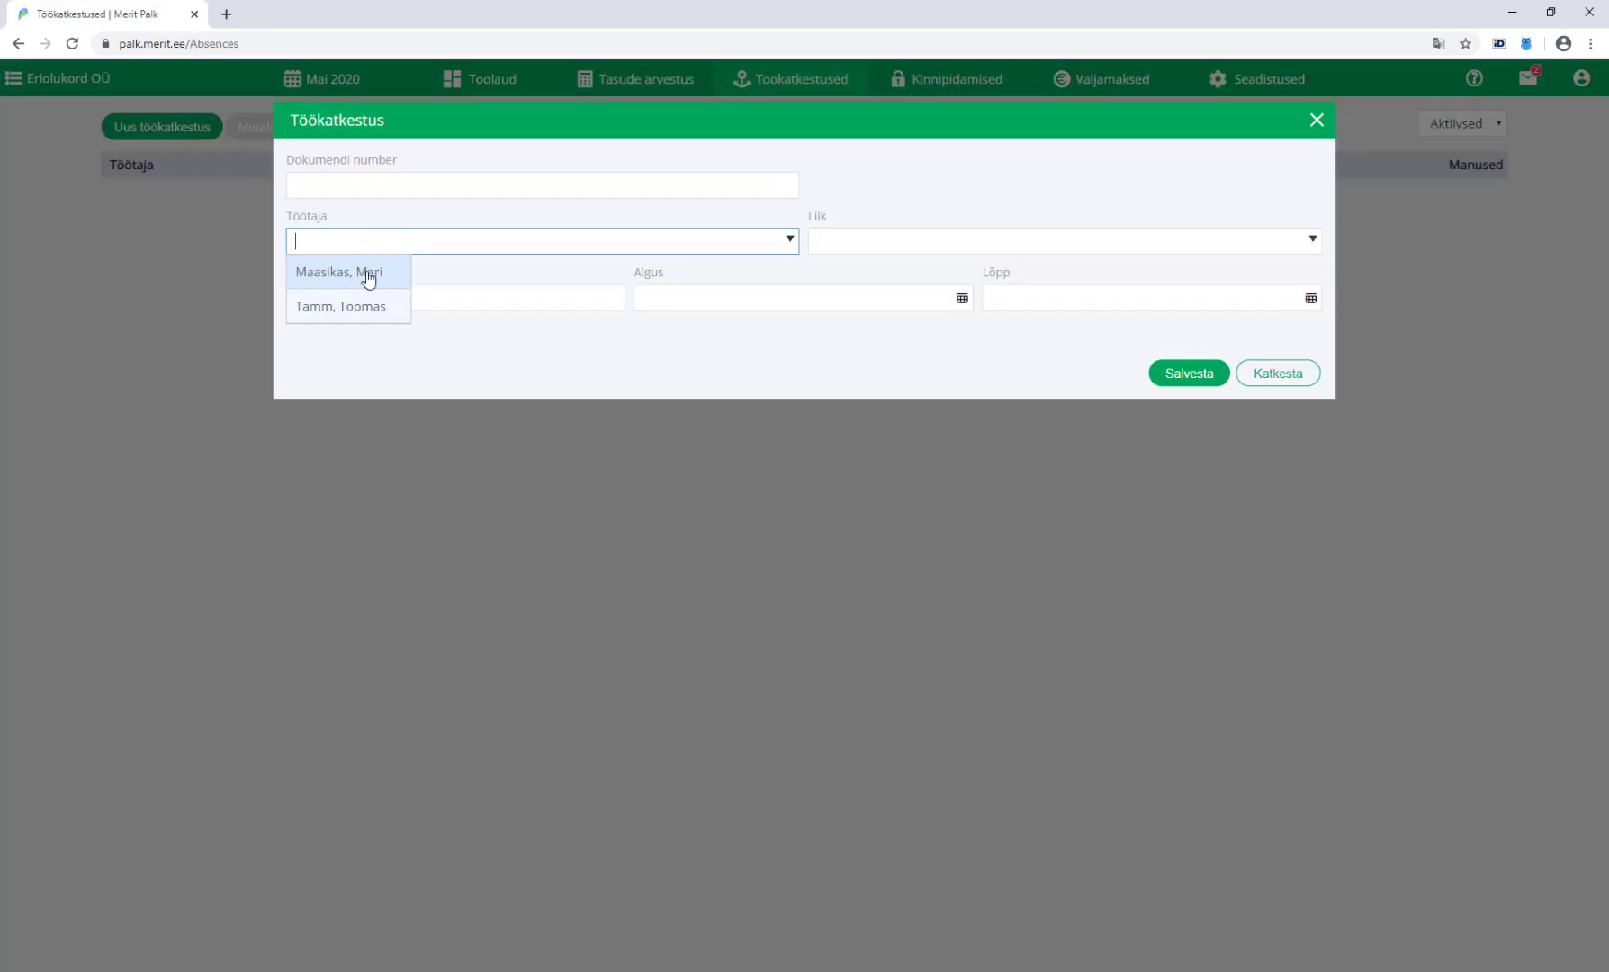
click(366, 271)
click(873, 243)
click(873, 277)
Set the vacation's length to 7 days and its start date to 15.05.2020
click(743, 353)
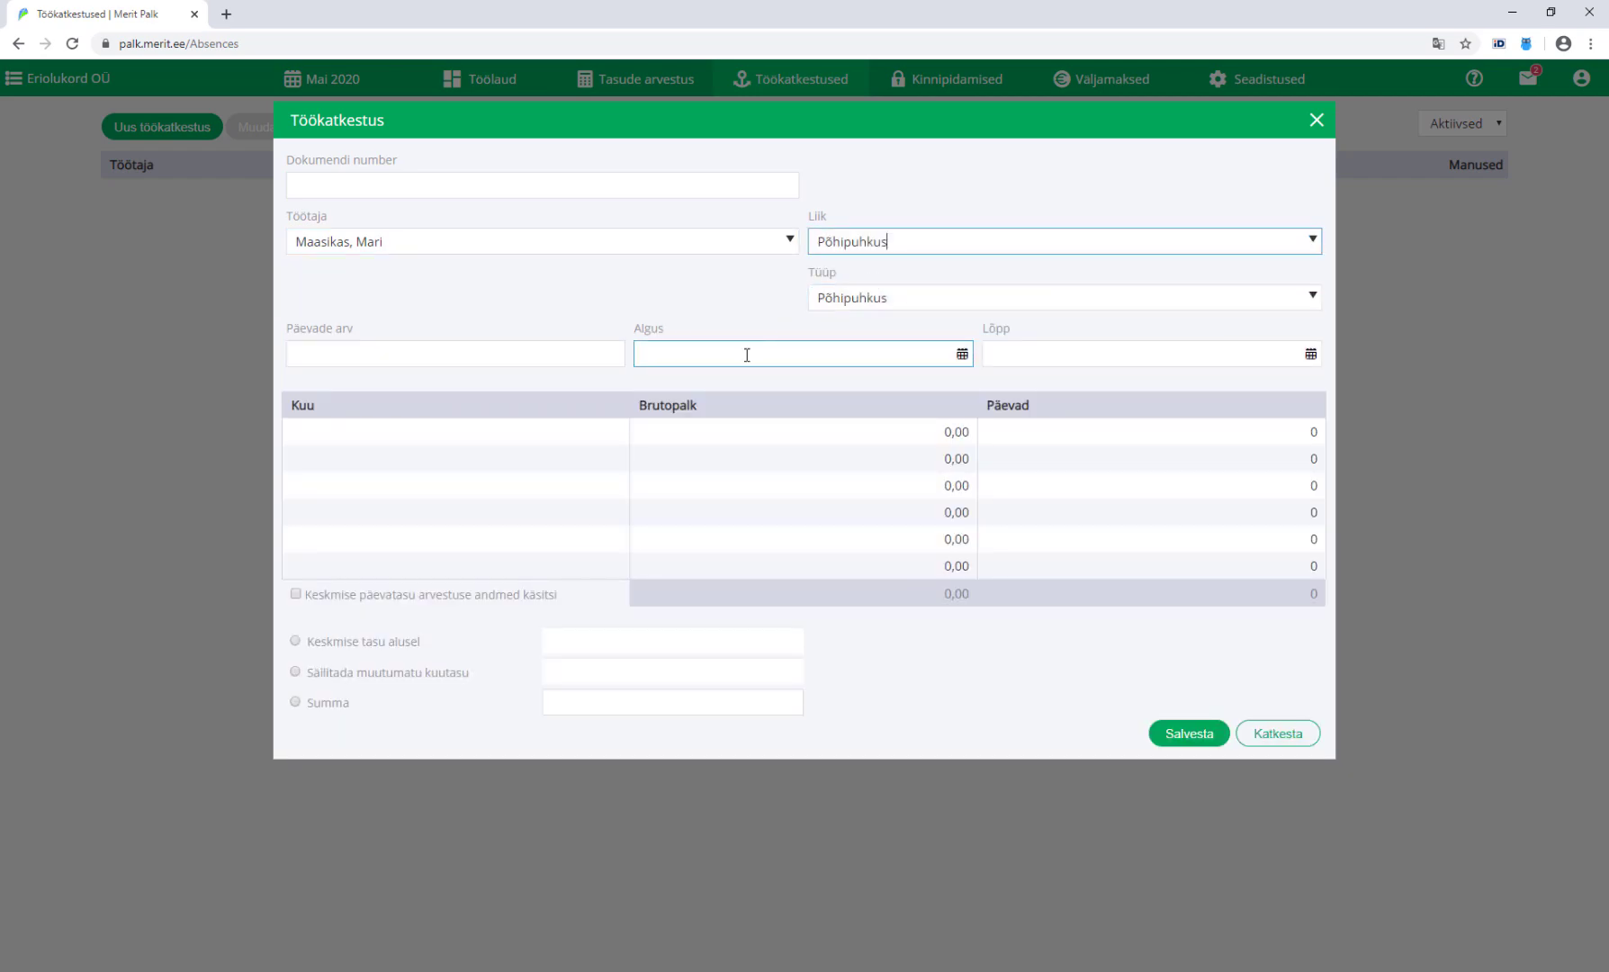
click(490, 356)
text(7)
key(Tab)
text(15.05.2020)
key(Tab)
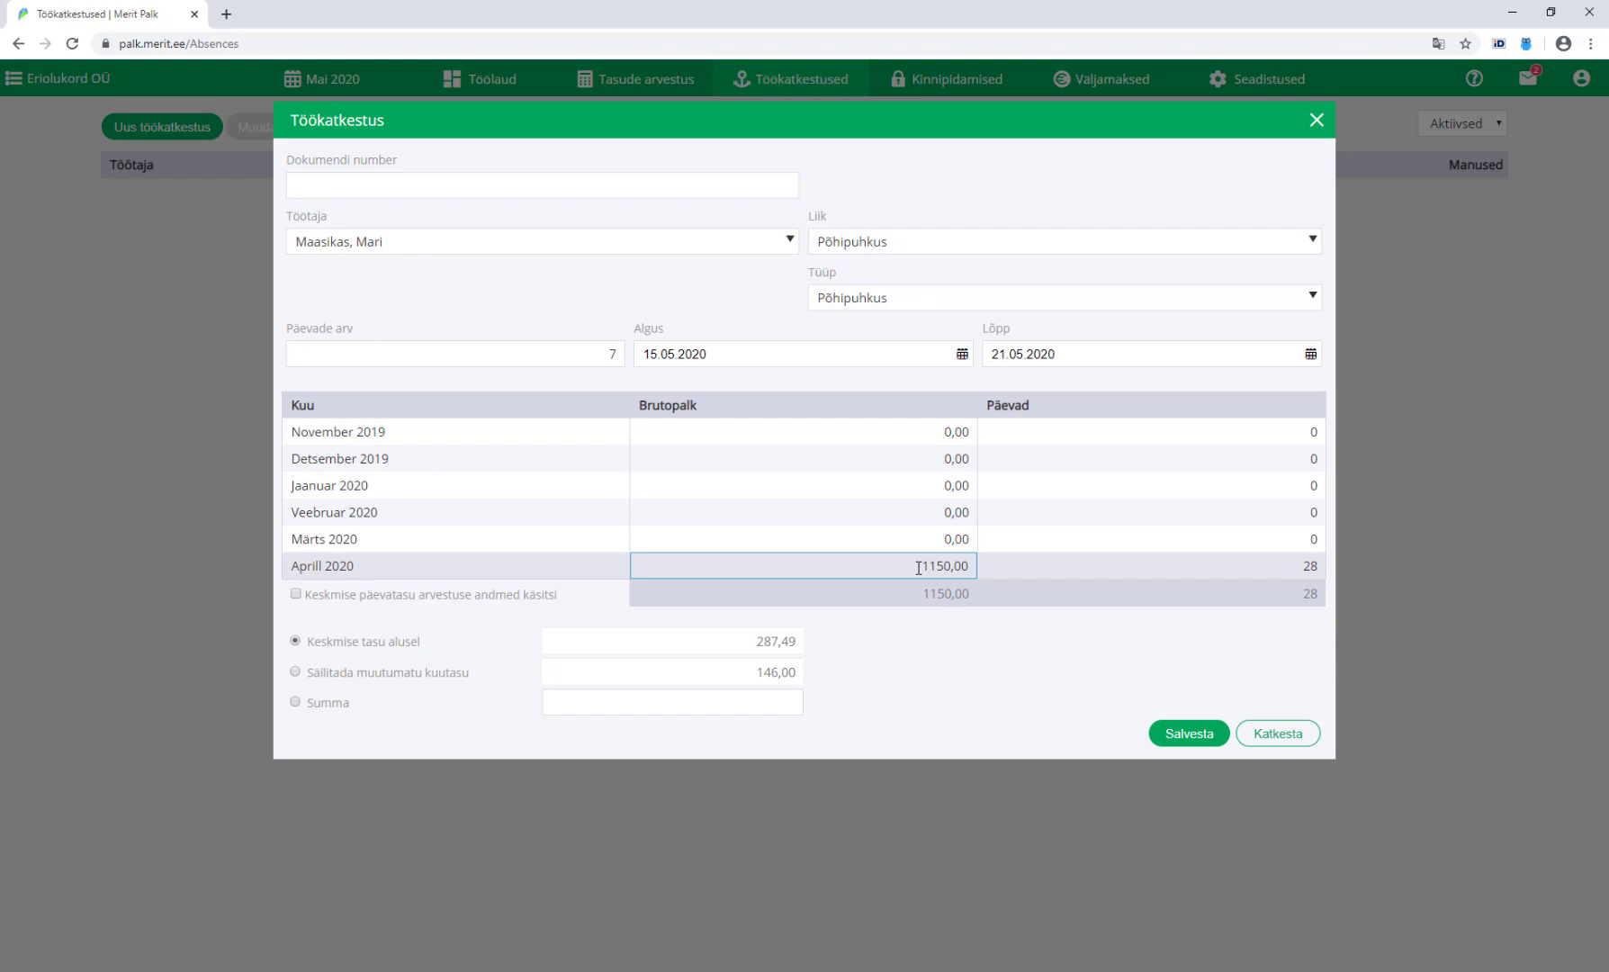
Switch the draft vacation to the second employee to compare the vacation pay calculation, and close the form without saving
click(438, 245)
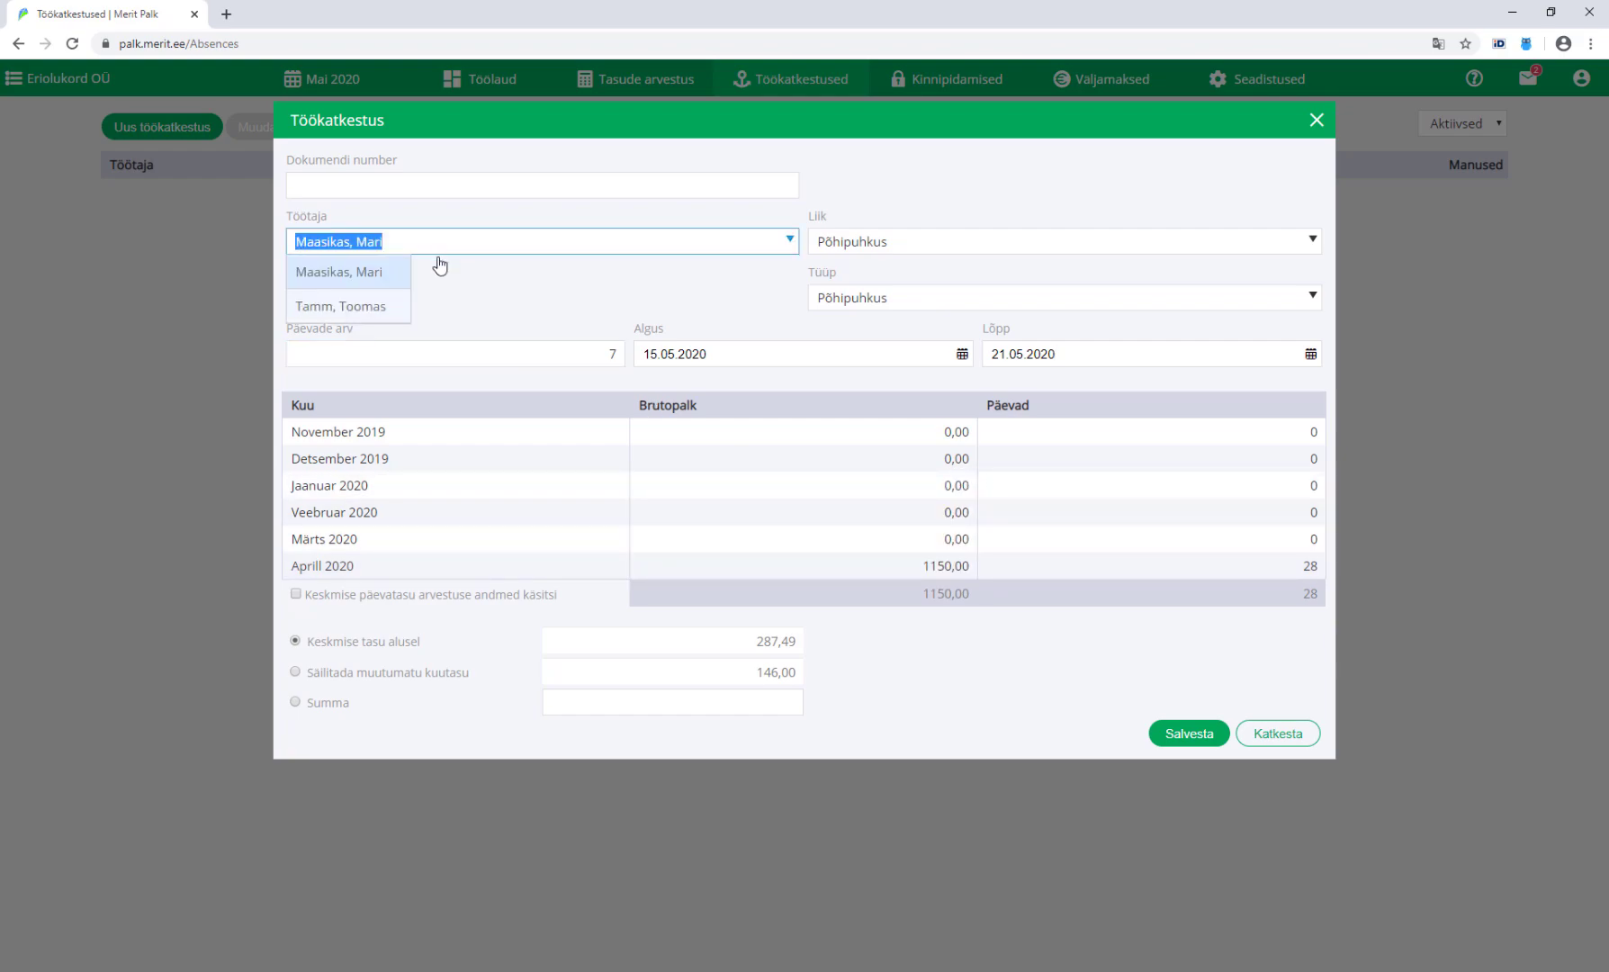
click(386, 312)
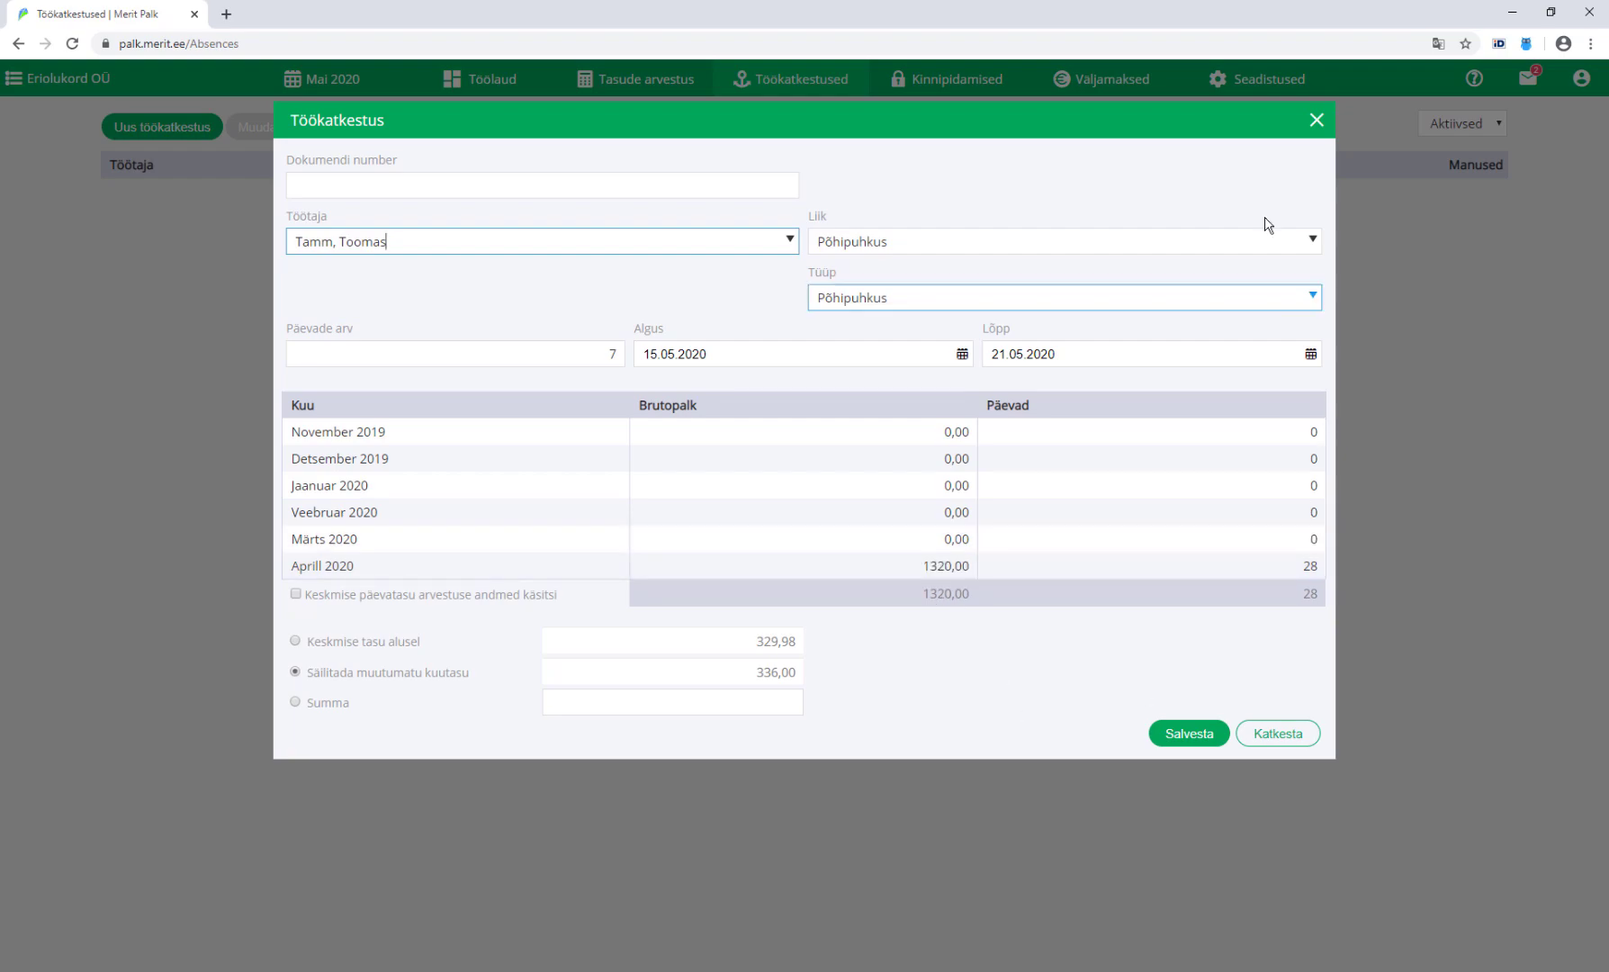
click(1318, 120)
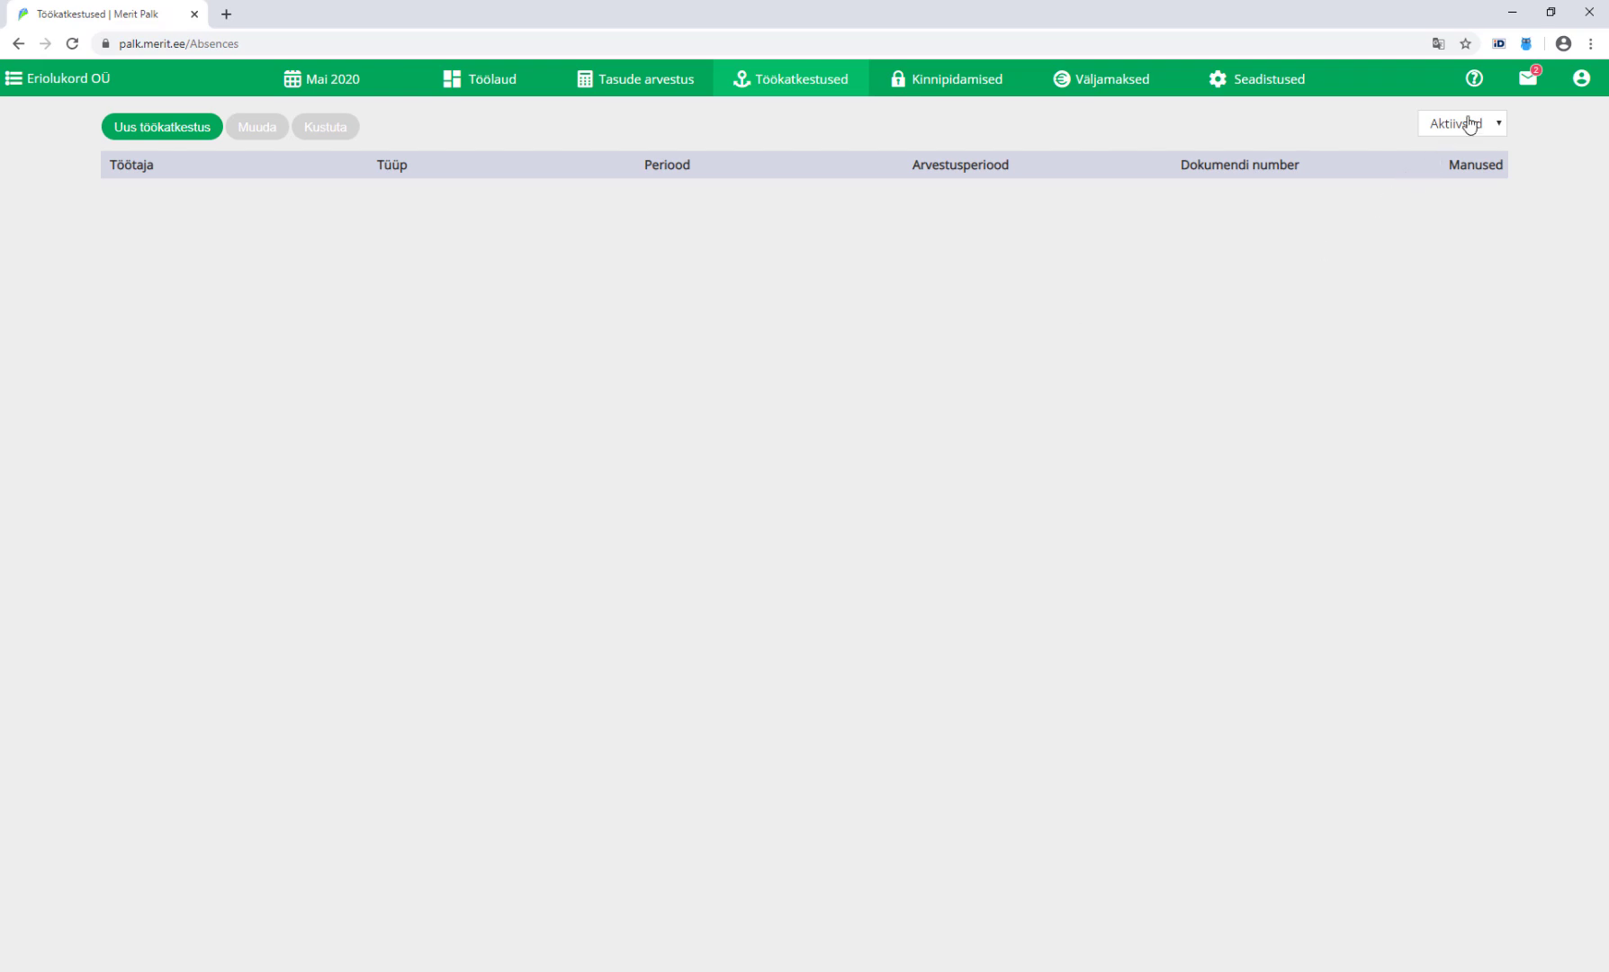
View the guide "Töötasu arvestus Merit Palgas seoses eriolukorraga" from the notifications, and return to the work interruptions list
click(1527, 79)
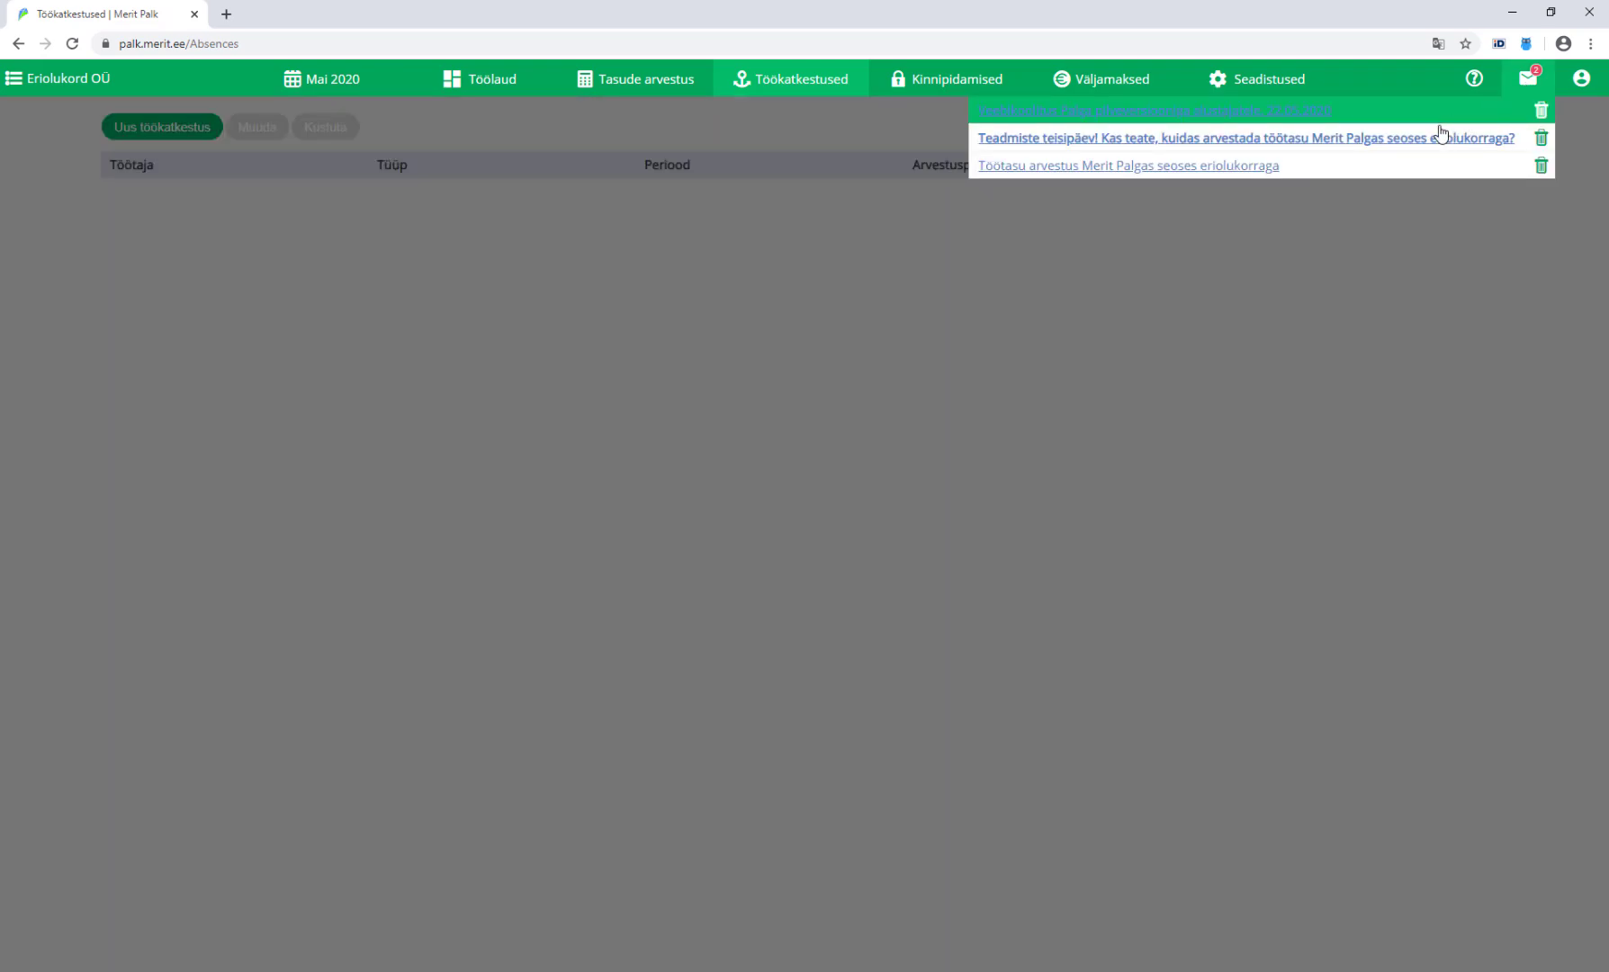
click(1131, 169)
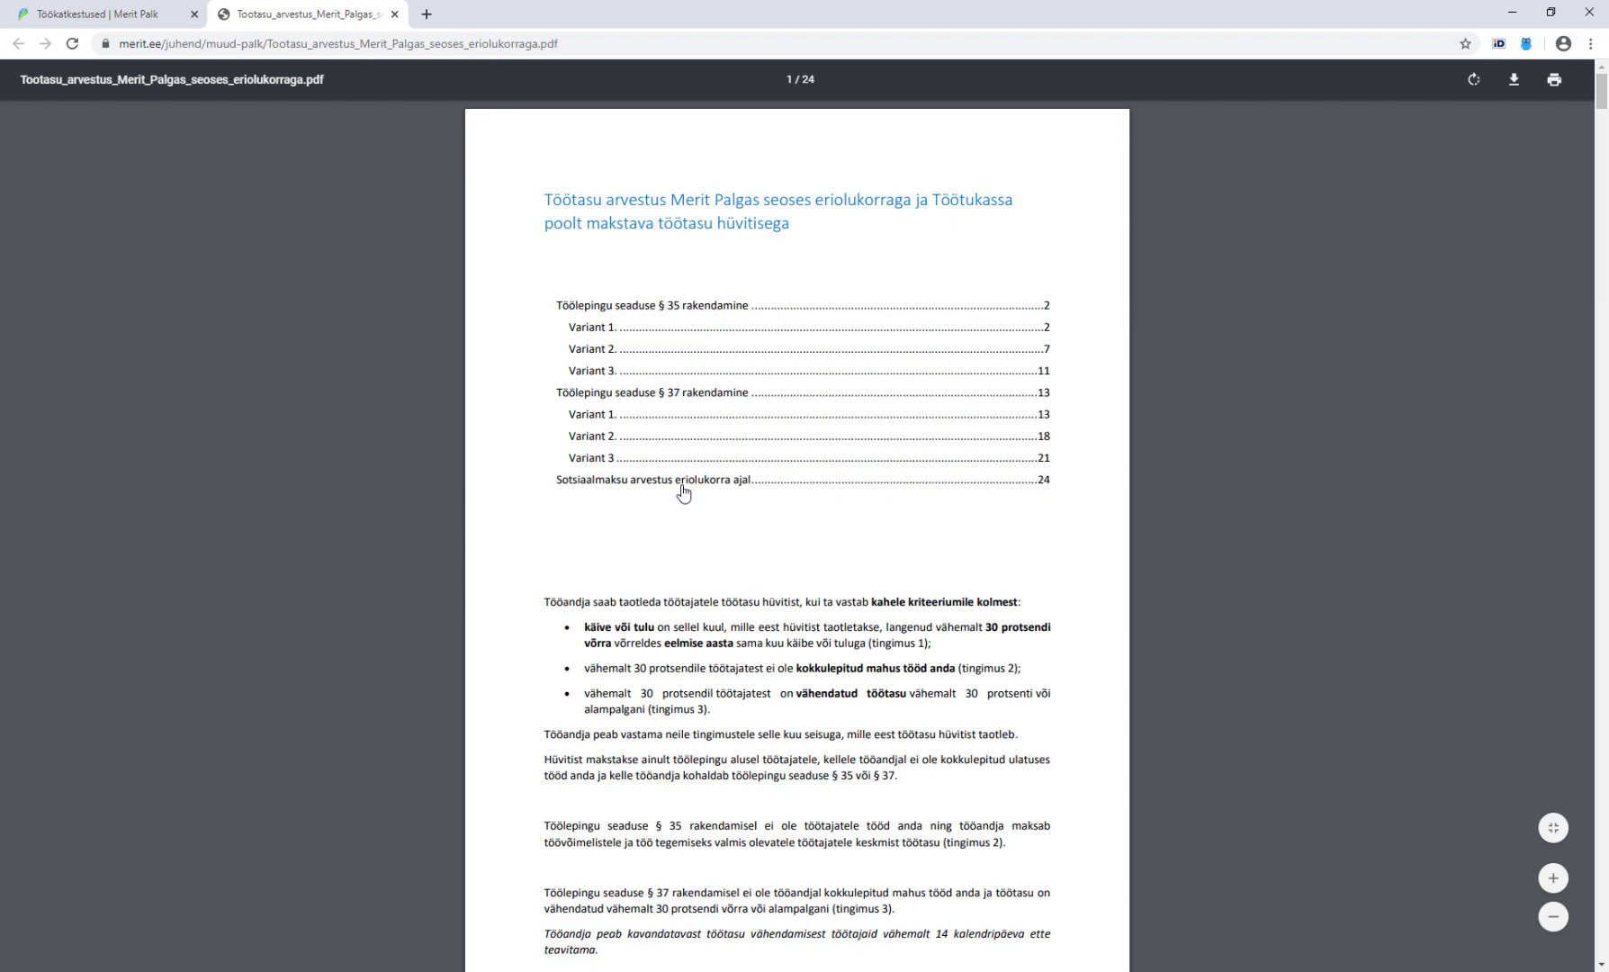
click(395, 15)
click(1141, 408)
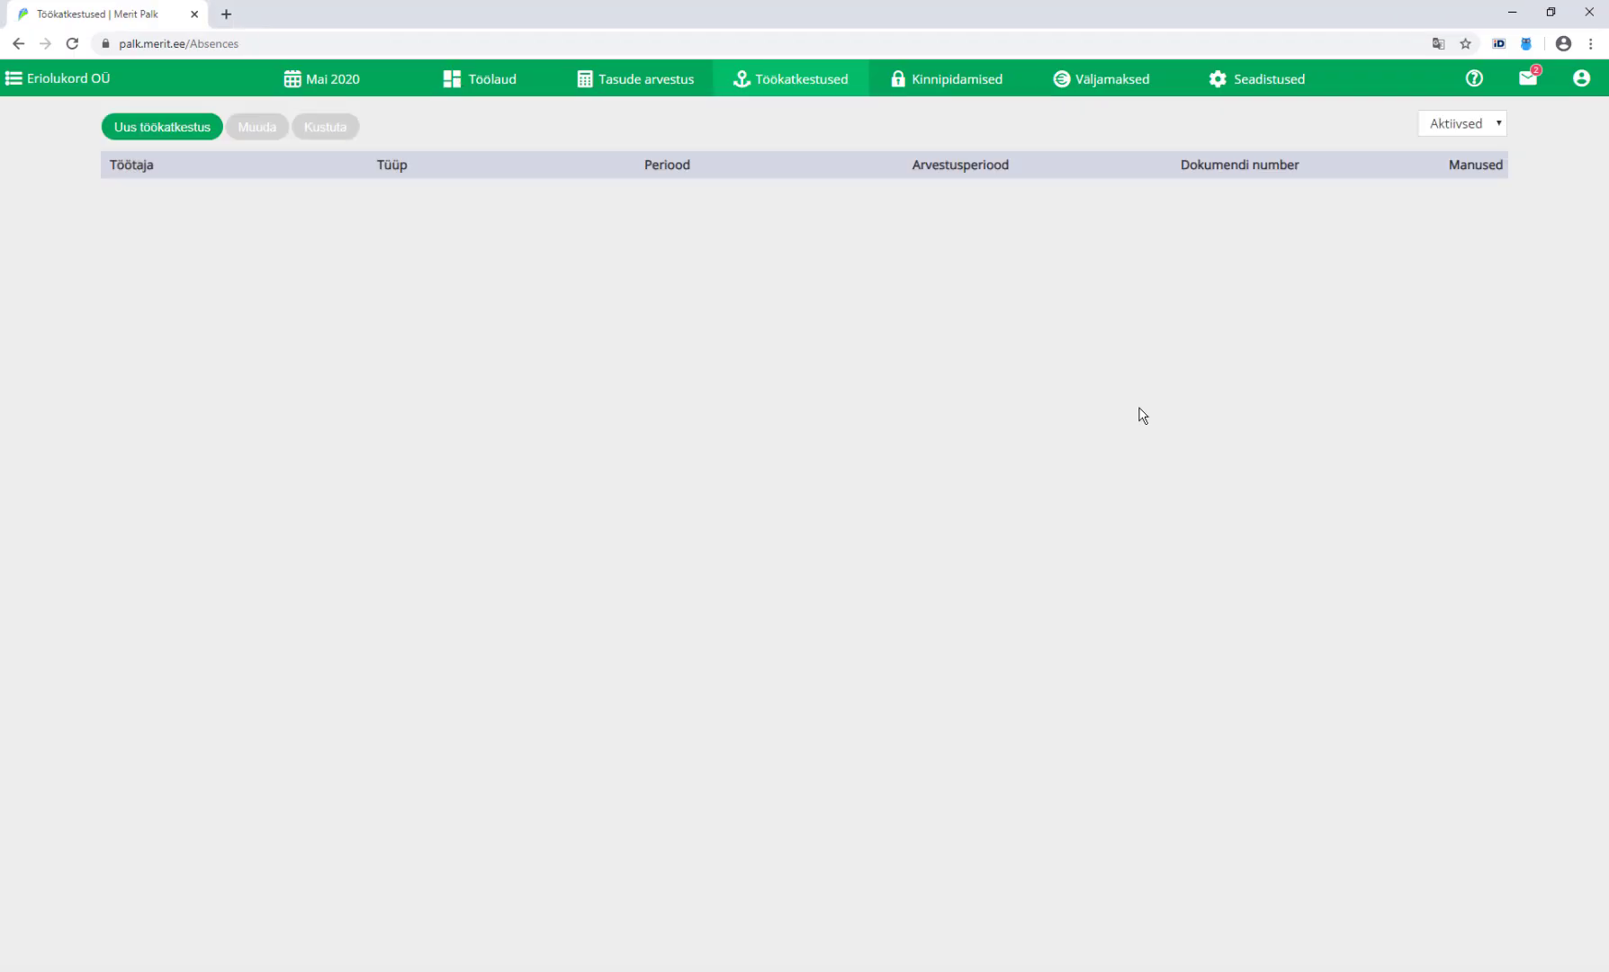